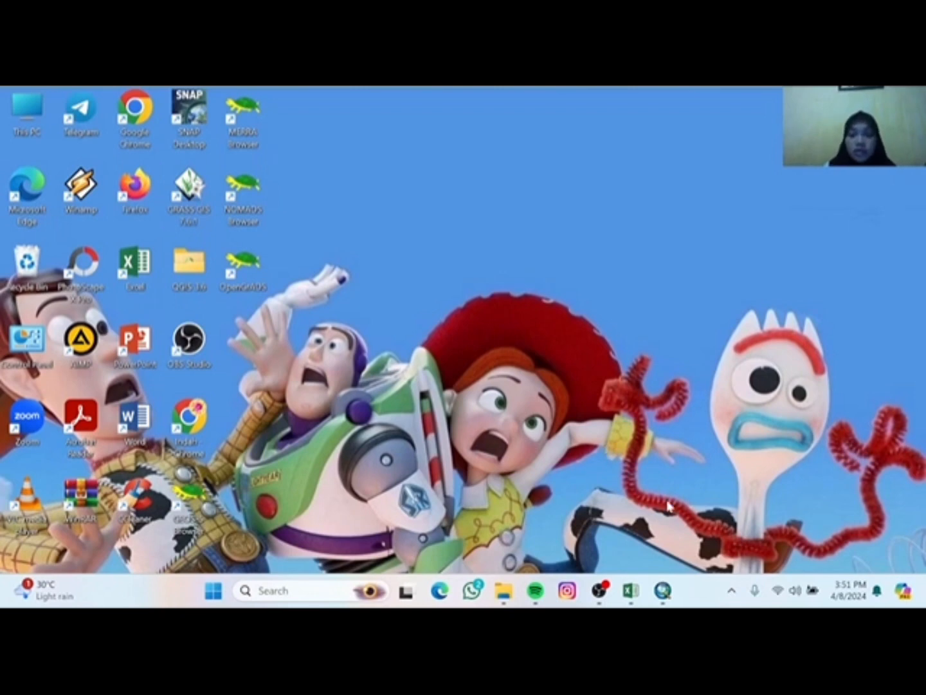
Switch to ArcMap and add B2.img and B3.img from the koreksi_sunglint_deglint.data folder inside BATIMETRI.
{"action": "left_click", "coordinate": [663, 590]}
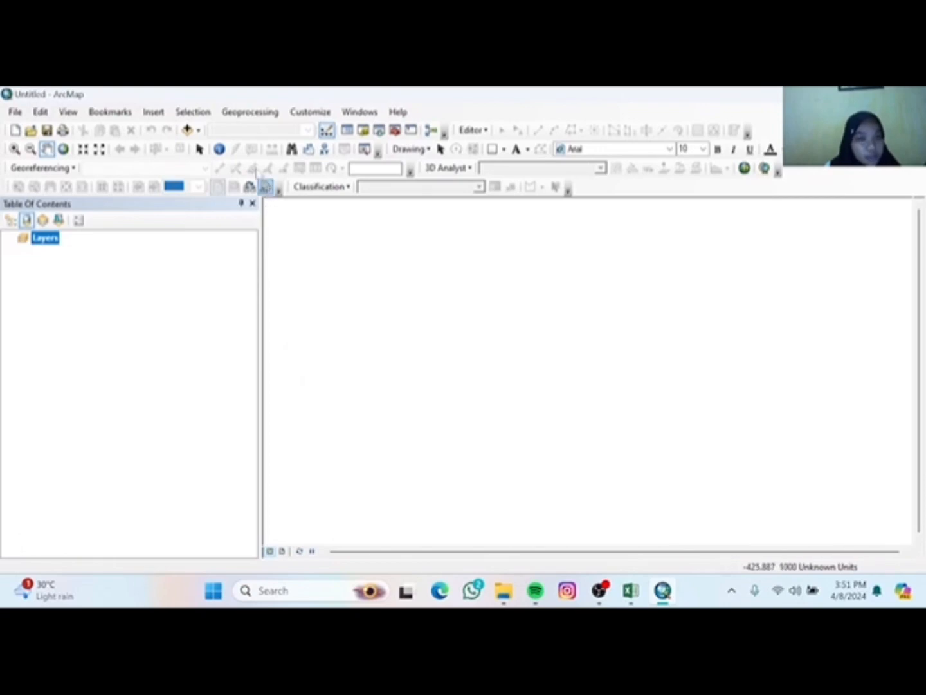
{"action": "left_click", "coordinate": [187, 129]}
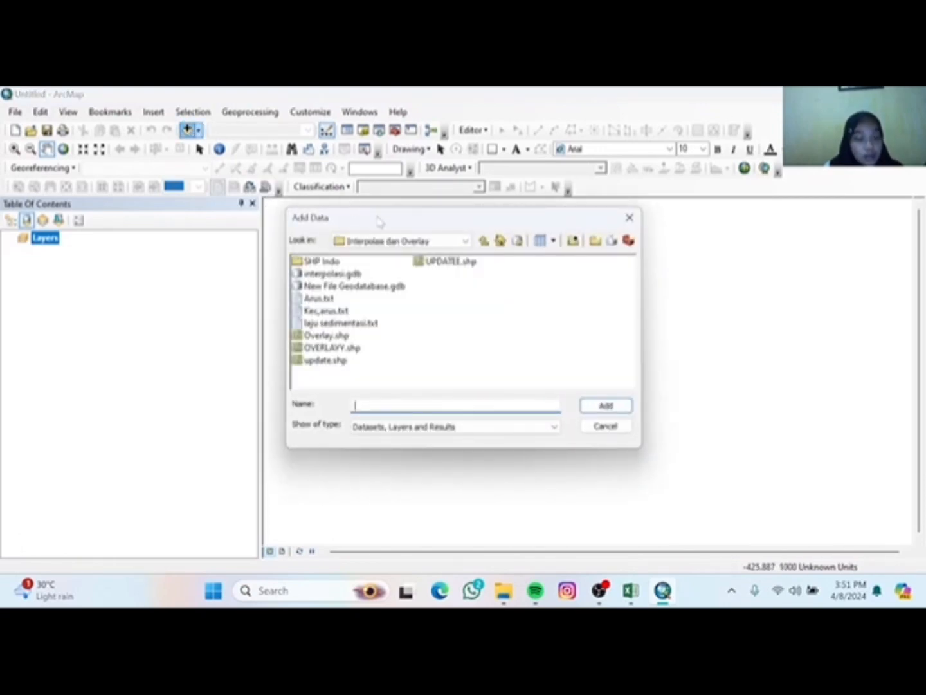
{"action": "left_click", "coordinate": [464, 242]}
{"action": "scroll", "coordinate": [460, 368], "scroll_direction": "up", "scroll_amount": 2}
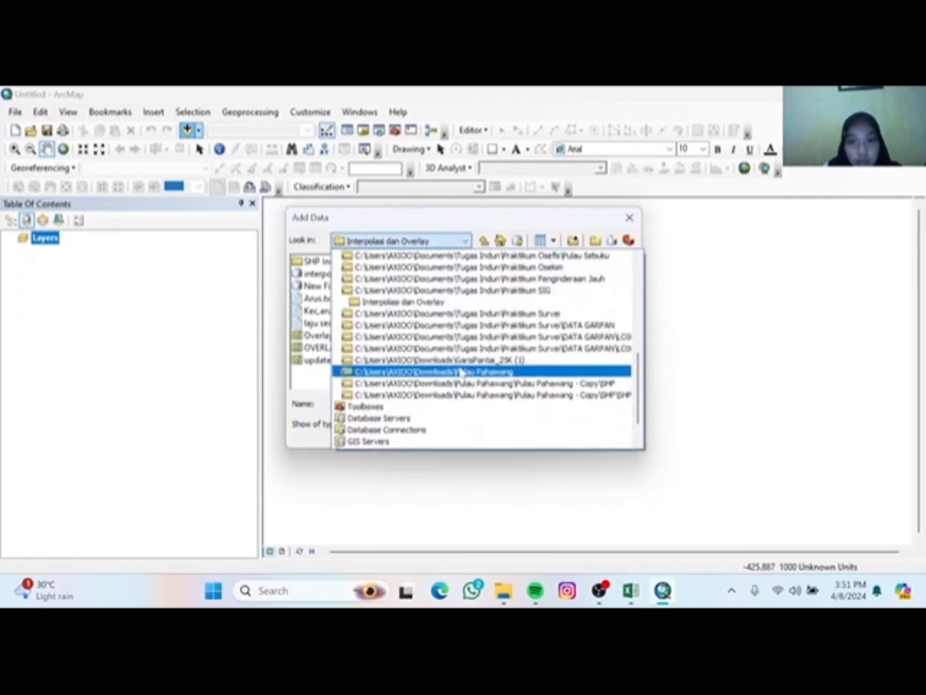
{"action": "scroll", "coordinate": [487, 335], "scroll_direction": "up", "scroll_amount": 3}
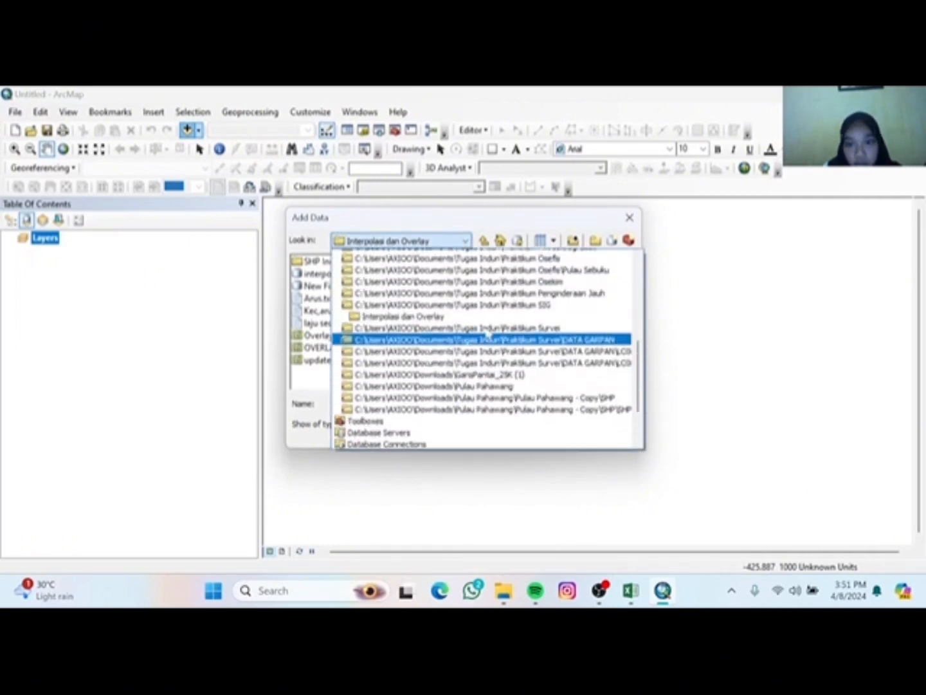
{"action": "left_click", "coordinate": [486, 321]}
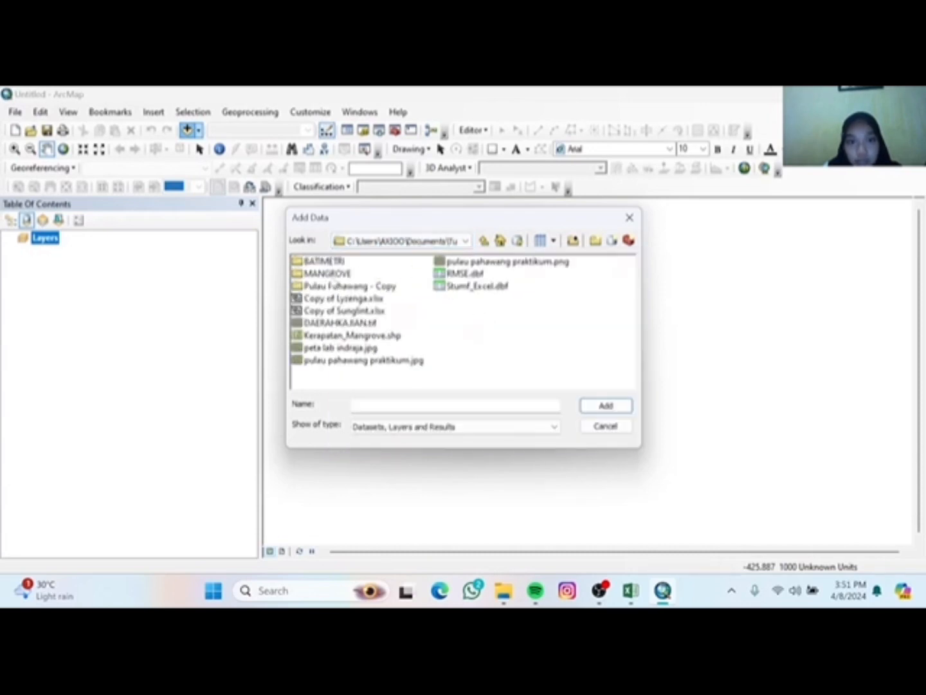
{"action": "double_click", "coordinate": [325, 262]}
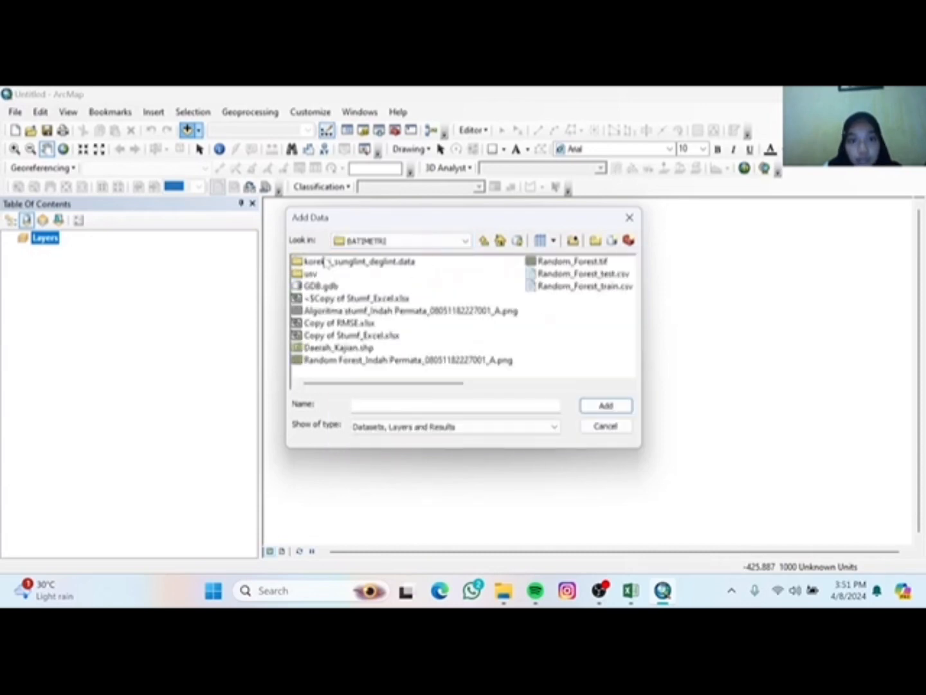
{"action": "double_click", "coordinate": [325, 262]}
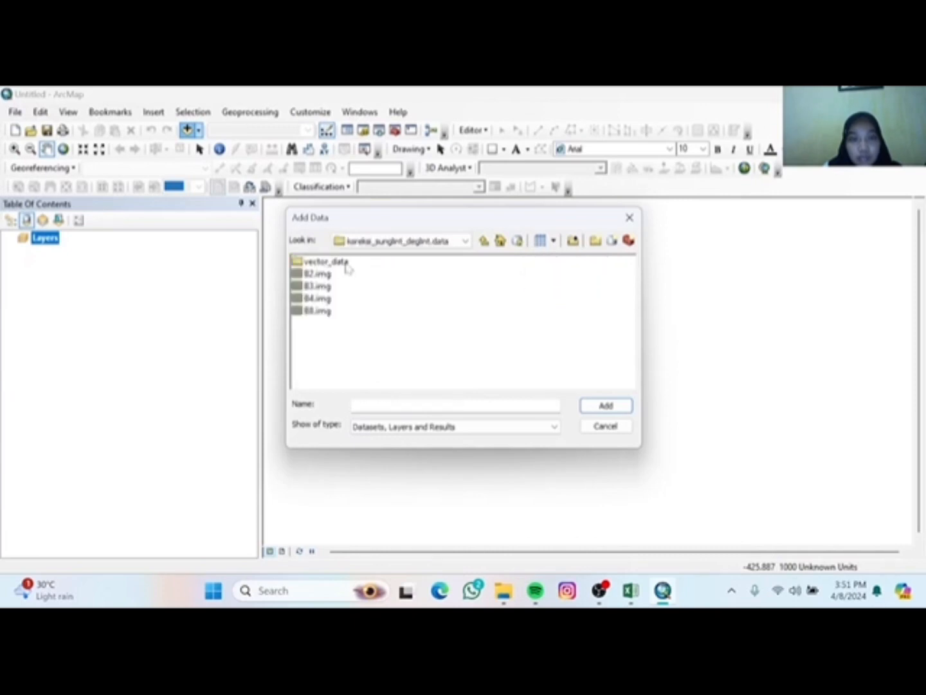
{"action": "left_click", "coordinate": [321, 274]}
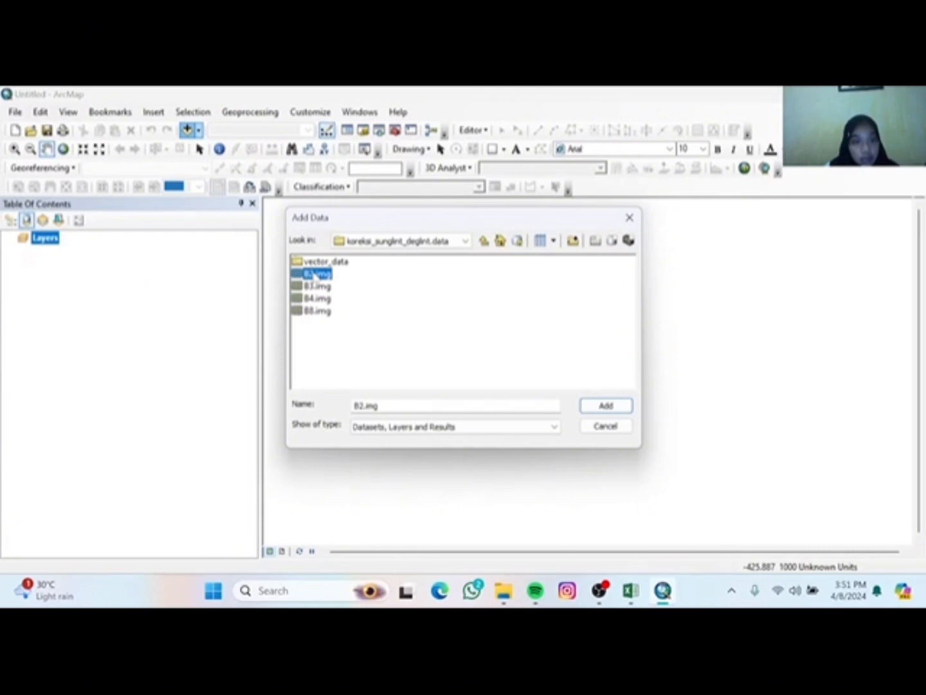
{"action": "left_click", "coordinate": [317, 286], "text": "shift"}
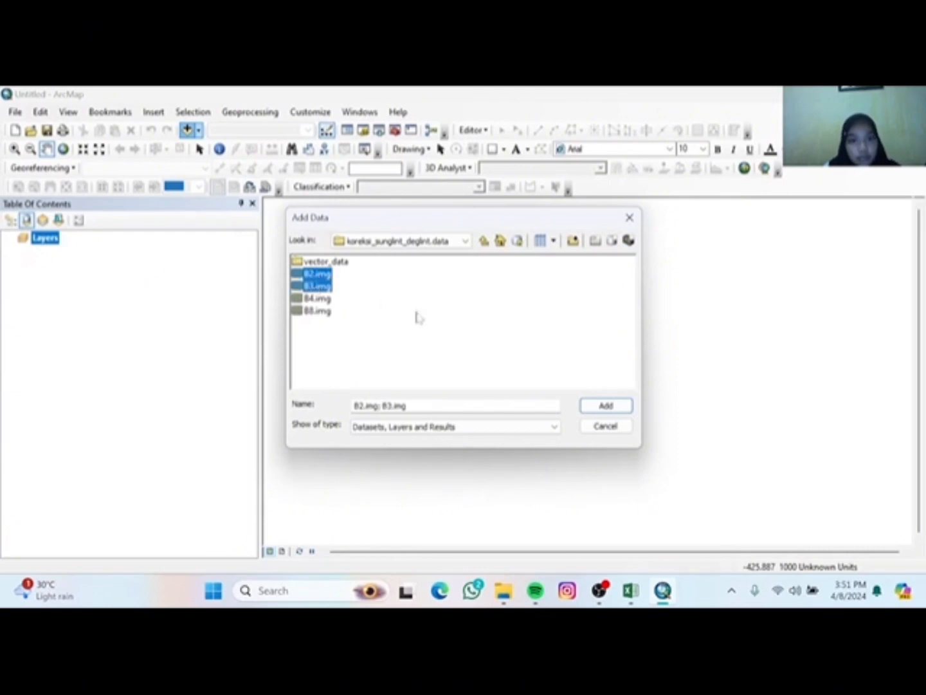
{"action": "left_click", "coordinate": [605, 406]}
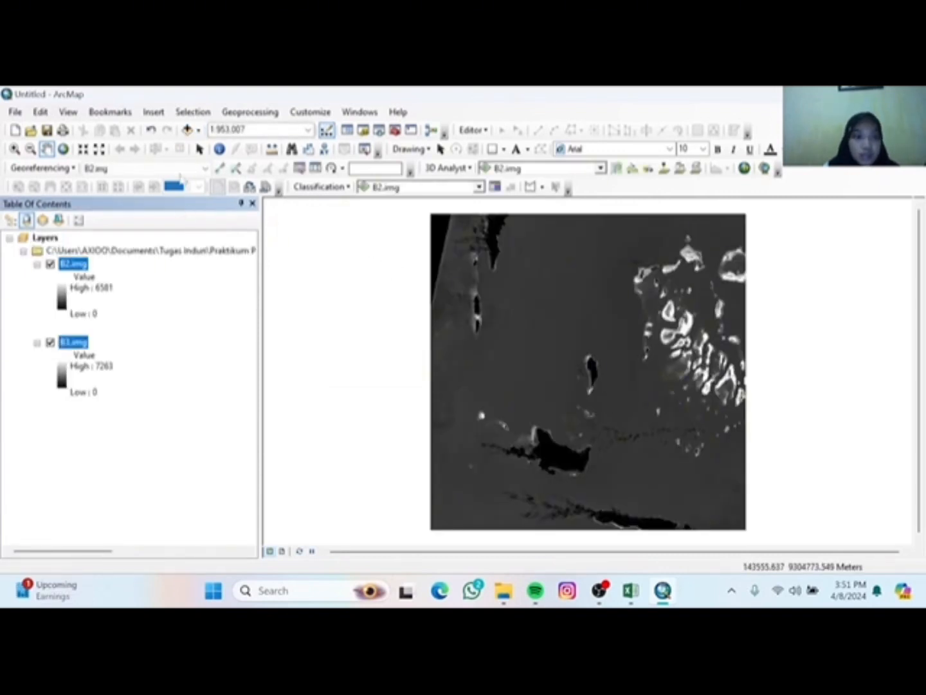
Add the clipp.shp shapefile from the usv folder inside BATIMETRI to the map.
{"action": "left_click", "coordinate": [187, 130]}
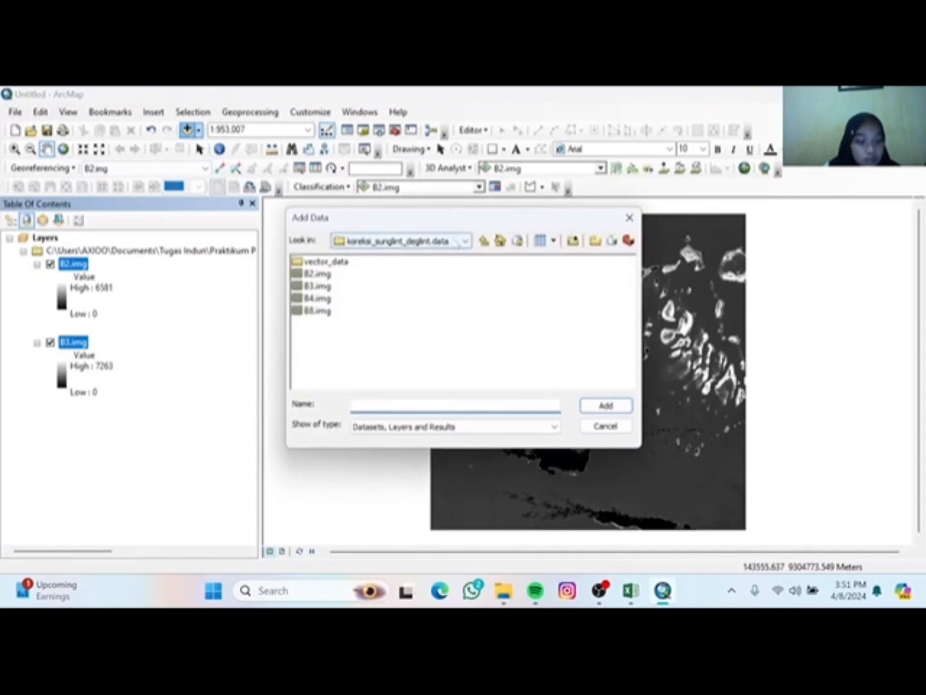
{"action": "left_click", "coordinate": [484, 240]}
{"action": "left_click", "coordinate": [484, 241]}
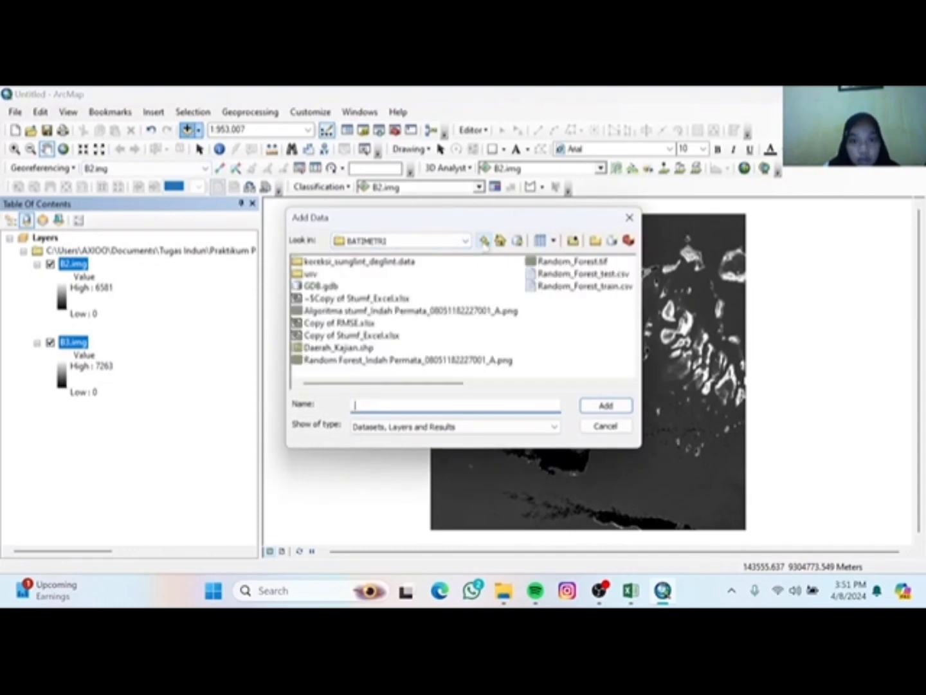
{"action": "double_click", "coordinate": [312, 274]}
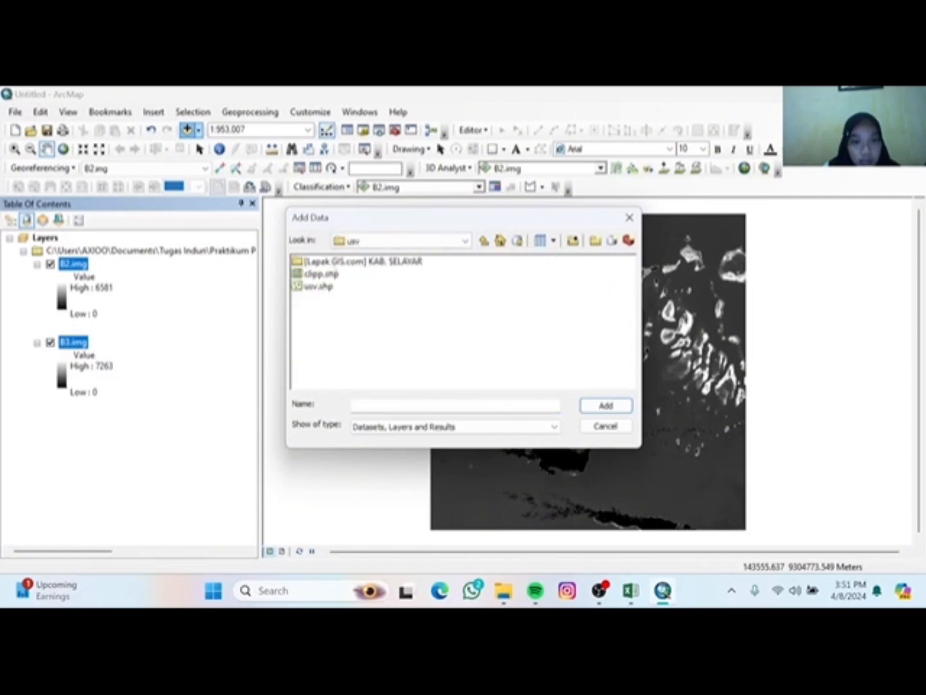
{"action": "left_click", "coordinate": [323, 275]}
{"action": "left_click", "coordinate": [606, 405]}
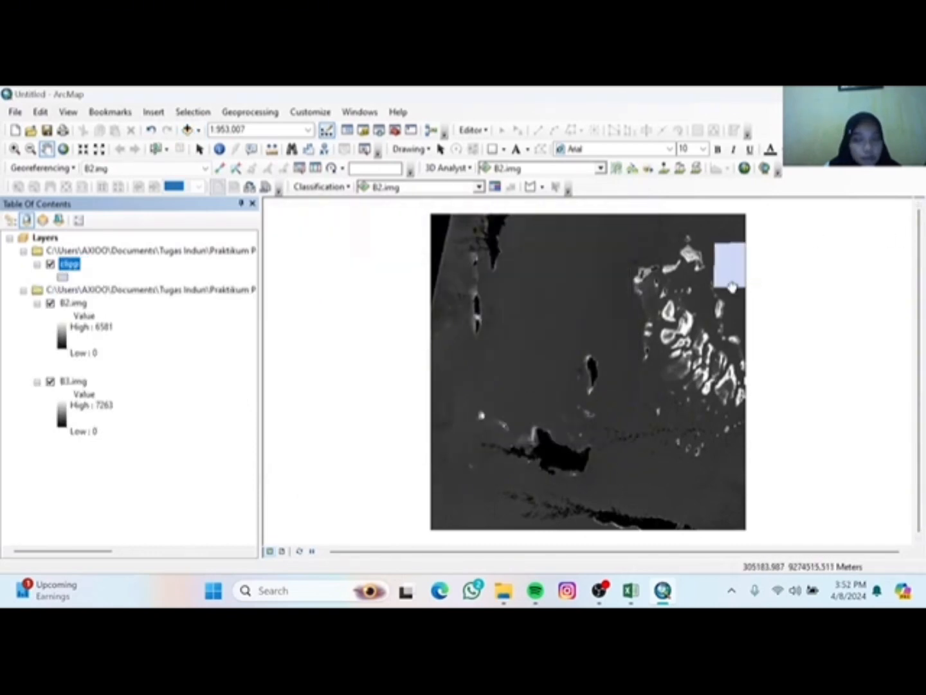
Start an edit session and select the clipp polygon on the map.
{"action": "left_click", "coordinate": [484, 128]}
{"action": "left_click", "coordinate": [492, 149]}
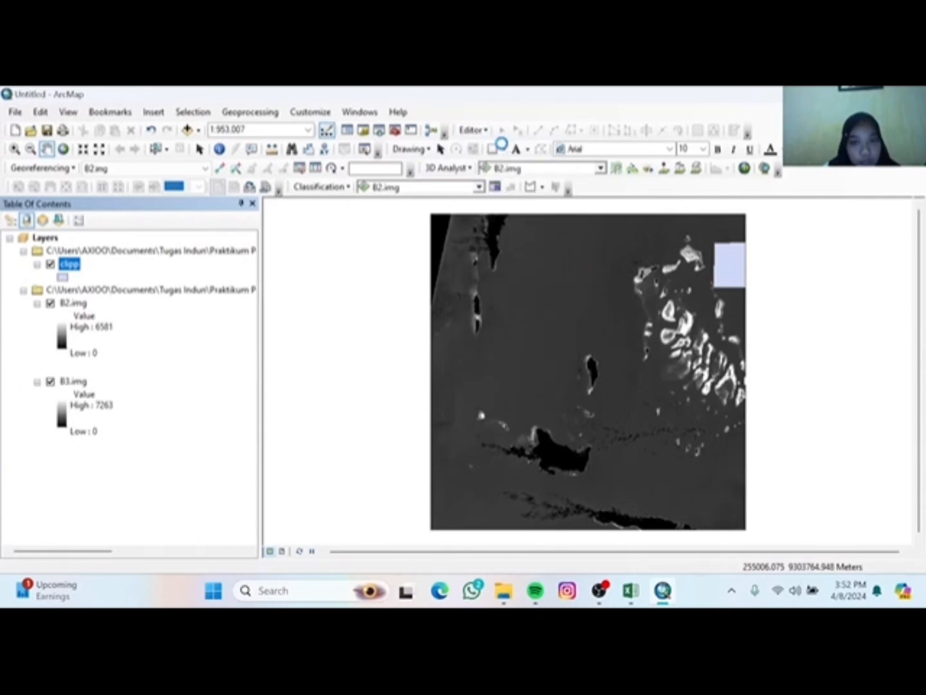
{"action": "left_click", "coordinate": [732, 266]}
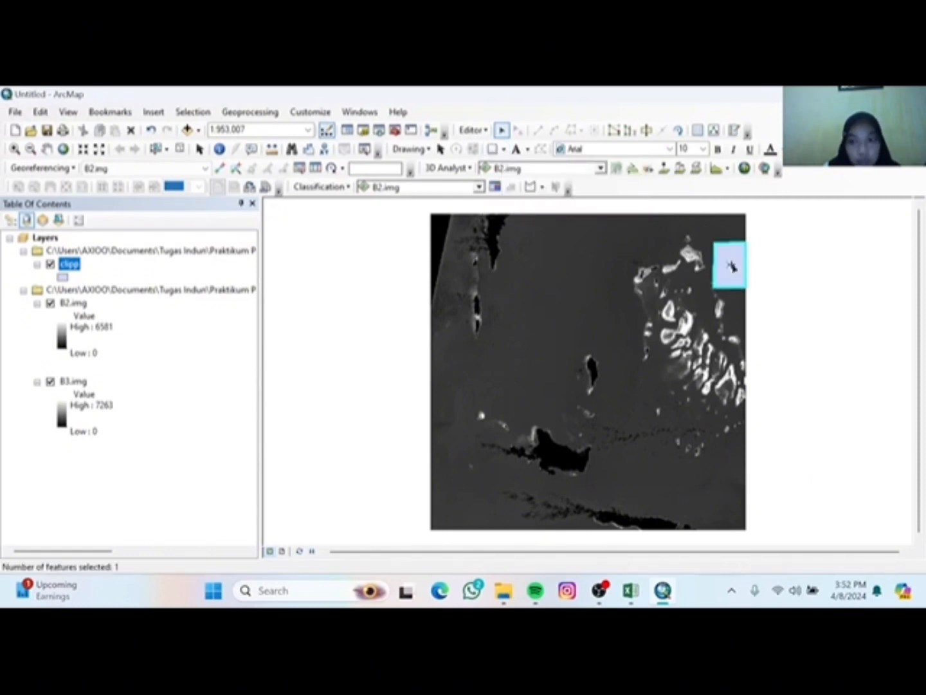
Clip B2.img and B3.img separately to the selected polygon with the Image Analysis Clip tool.
{"action": "left_click", "coordinate": [371, 114]}
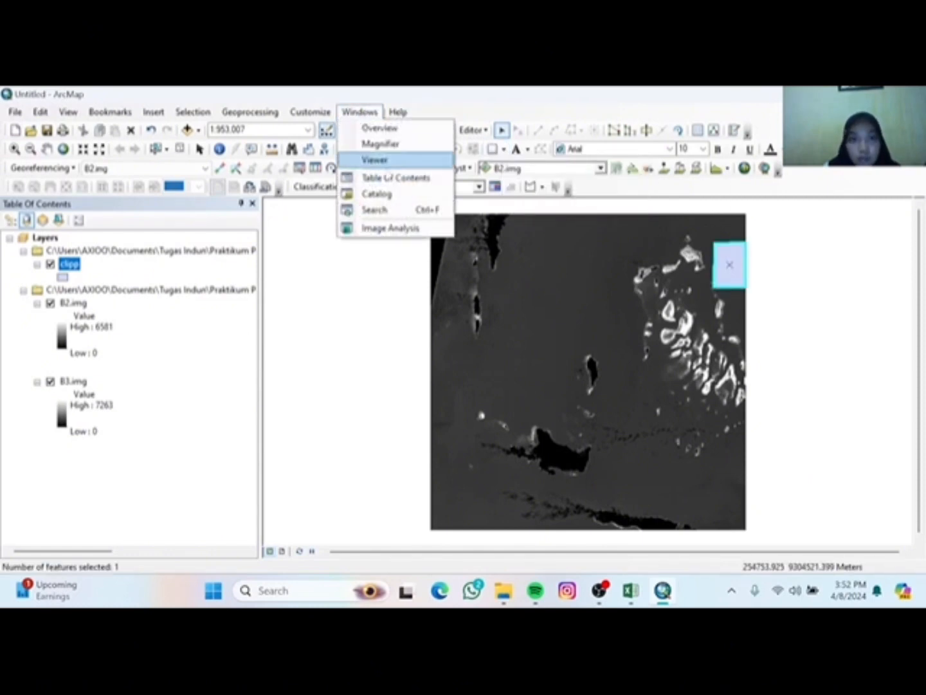
{"action": "left_click", "coordinate": [405, 230]}
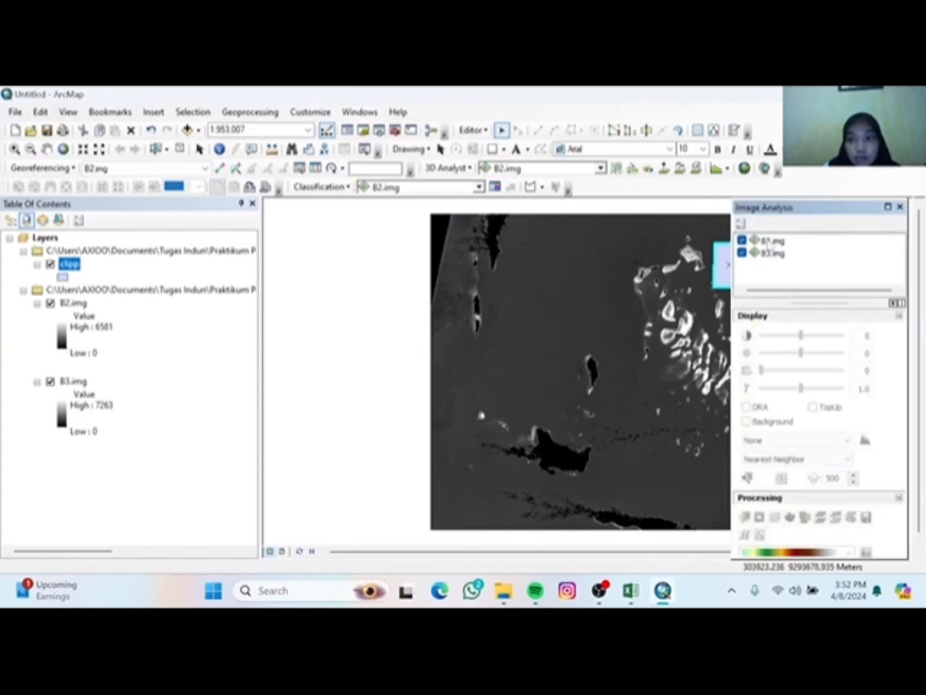
{"action": "left_click", "coordinate": [769, 242]}
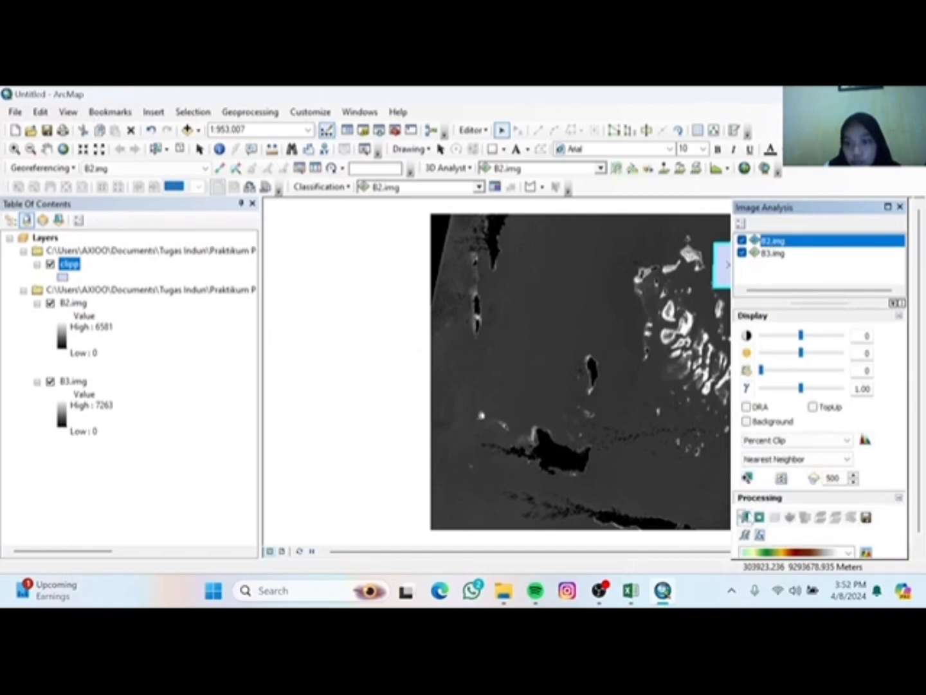
{"action": "left_click", "coordinate": [744, 517]}
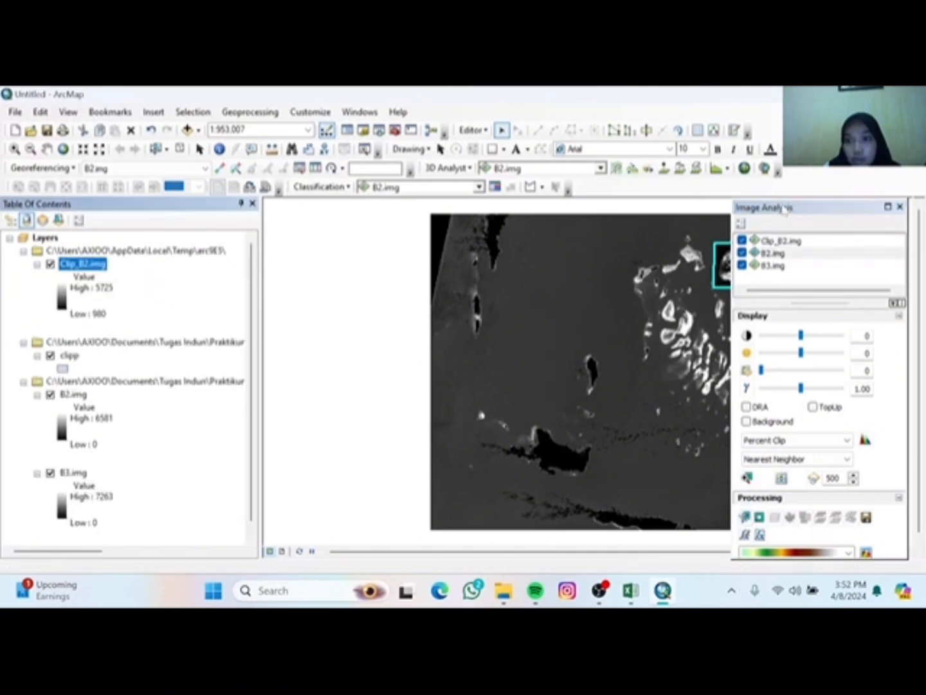
{"action": "left_click", "coordinate": [775, 266]}
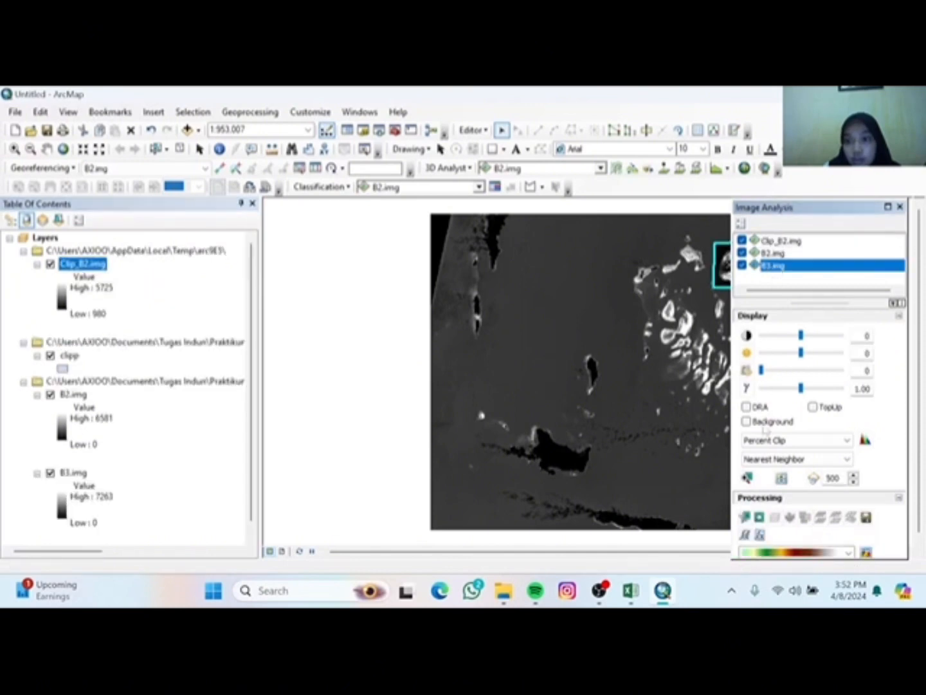
{"action": "left_click", "coordinate": [744, 517]}
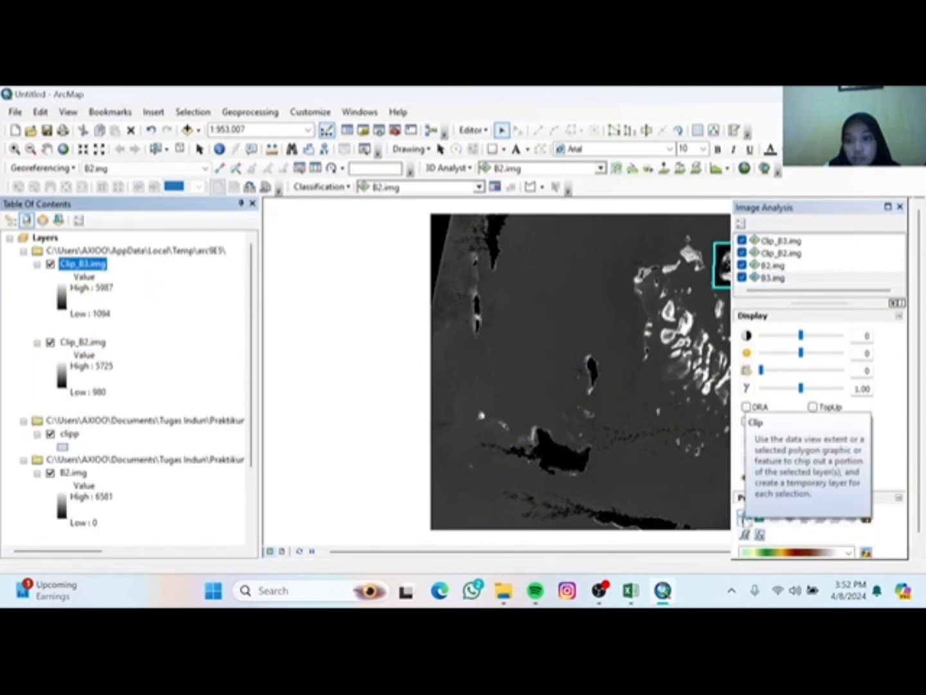
{"action": "left_click", "coordinate": [900, 207]}
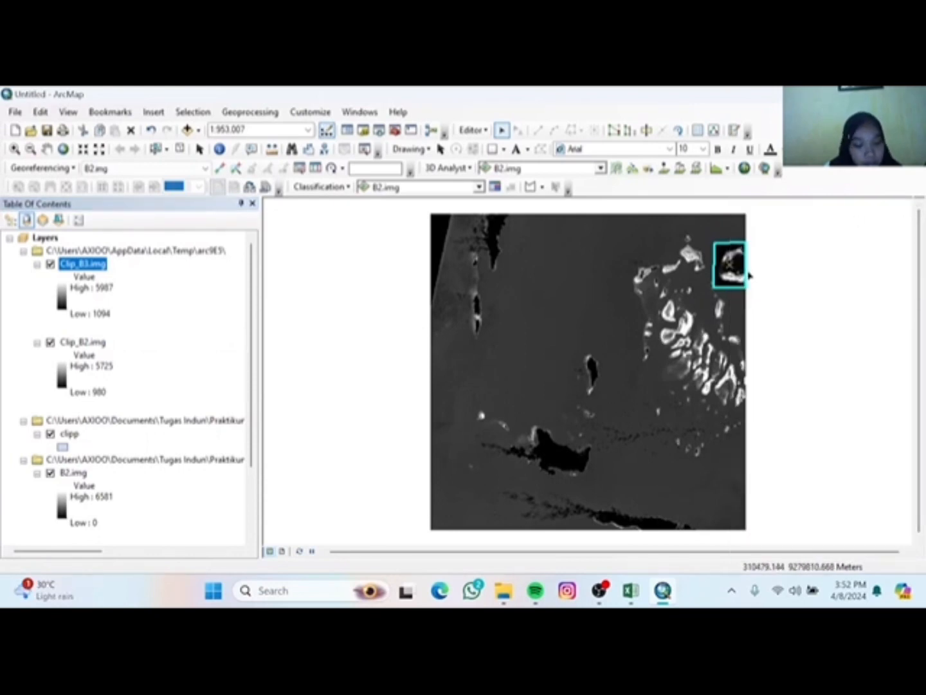
Save the edits and stop the edit session.
{"action": "left_click", "coordinate": [471, 130]}
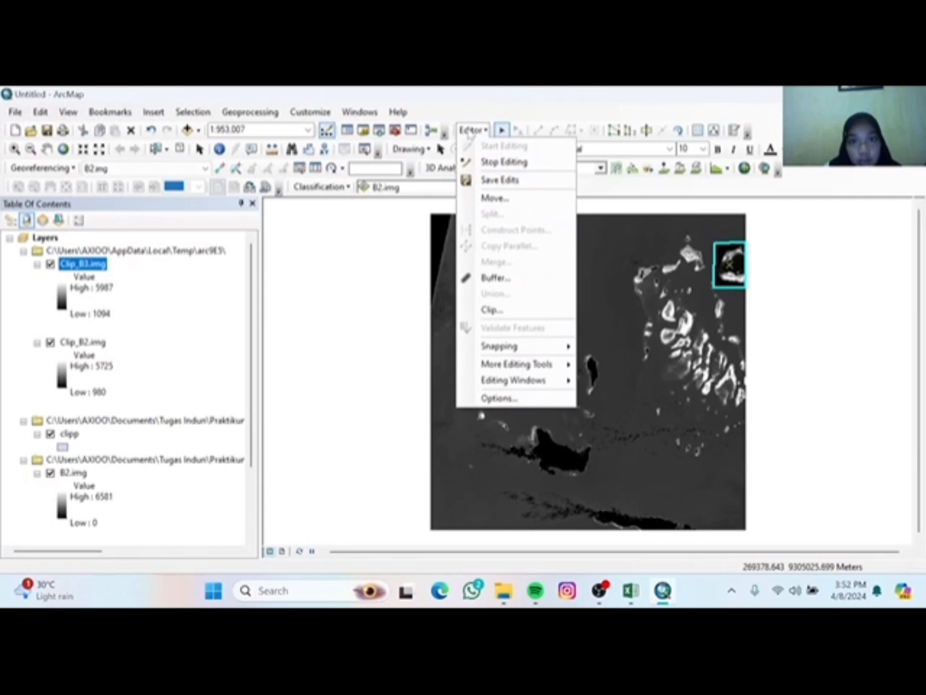
{"action": "left_click", "coordinate": [493, 181]}
{"action": "left_click", "coordinate": [473, 130]}
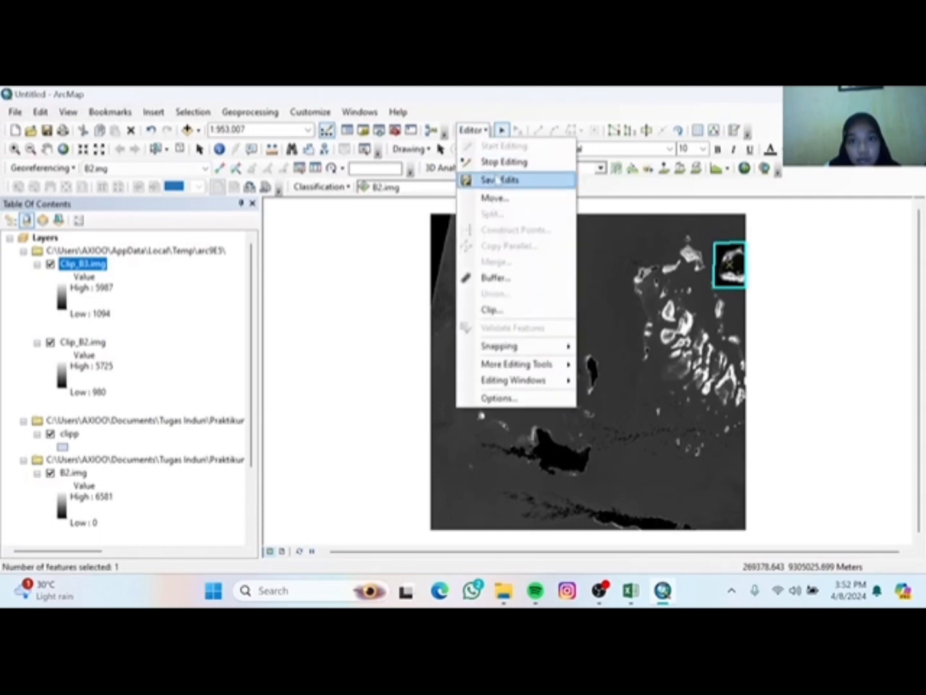
{"action": "left_click", "coordinate": [504, 166]}
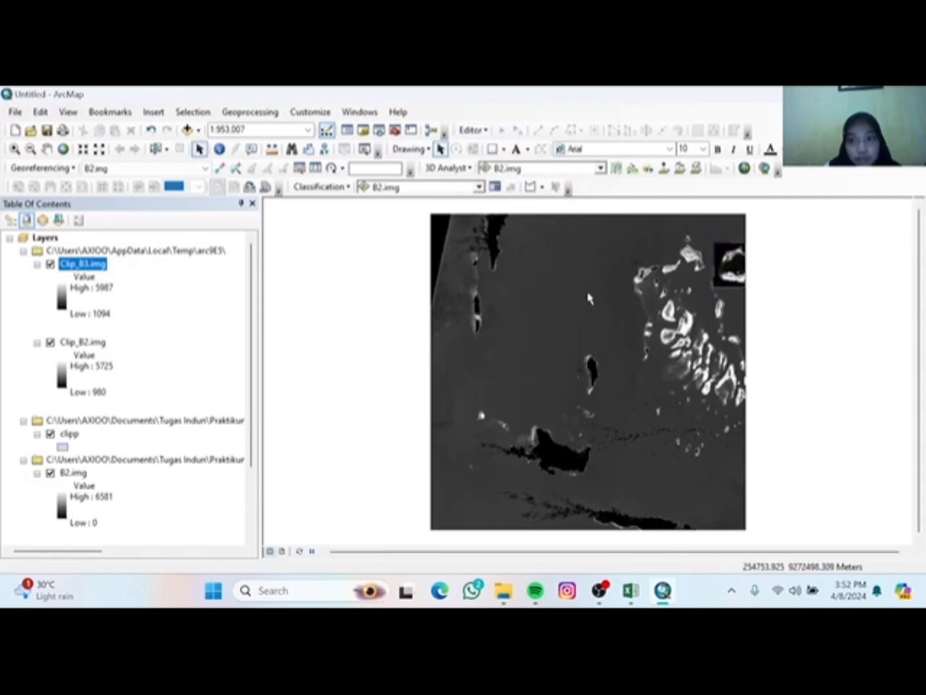
Search for "raster calculator" and open the Spatial Analyst Raster Calculator tool.
{"action": "left_click", "coordinate": [379, 131]}
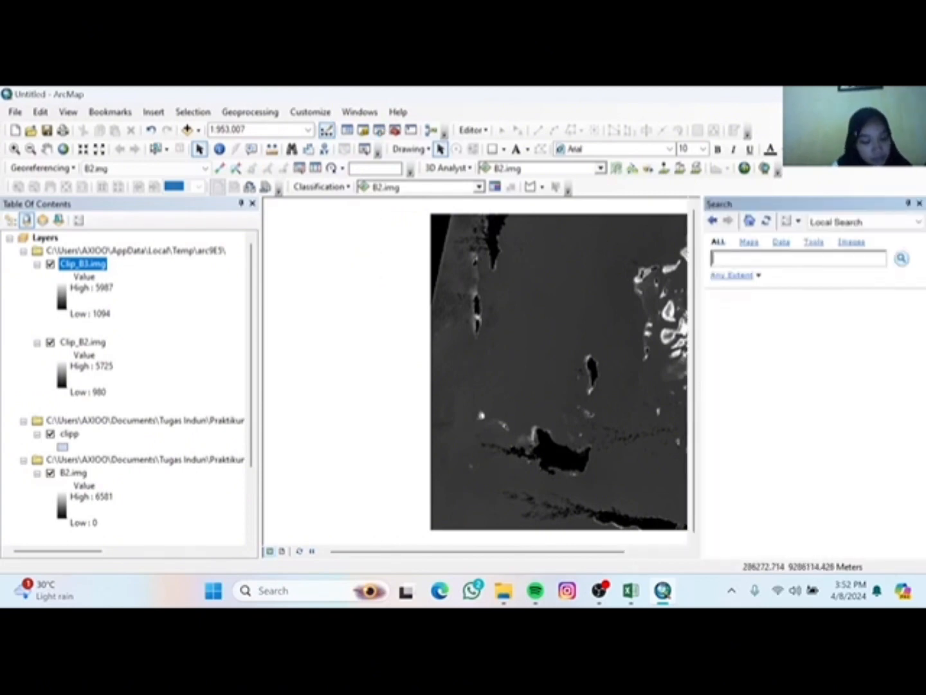
{"action": "type", "text": "ra"}
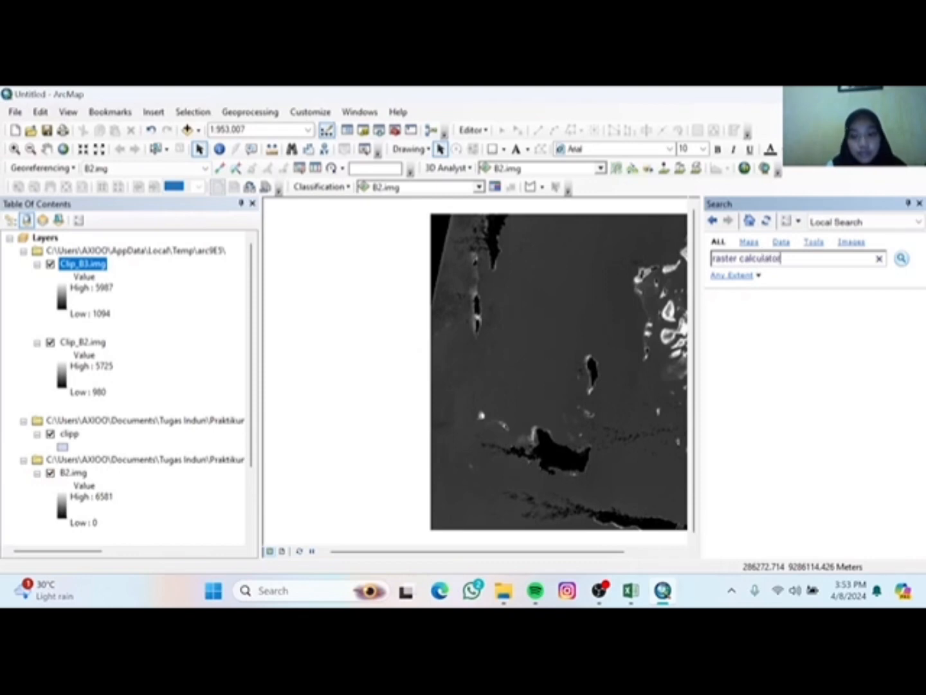
{"action": "type", "text": "ster calculator"}
{"action": "key", "text": "Return"}
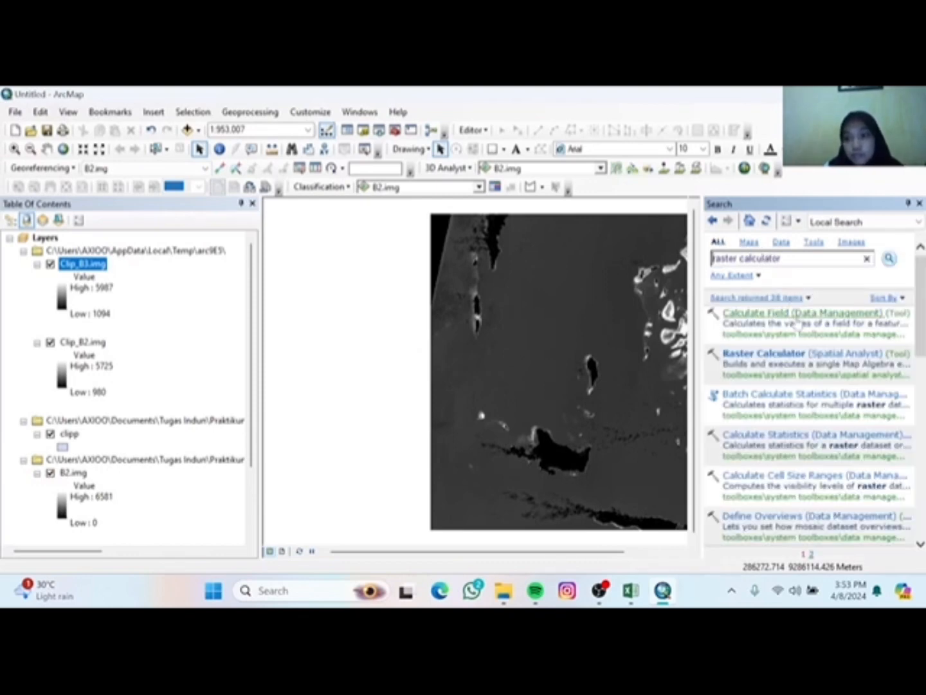
{"action": "left_click", "coordinate": [771, 354]}
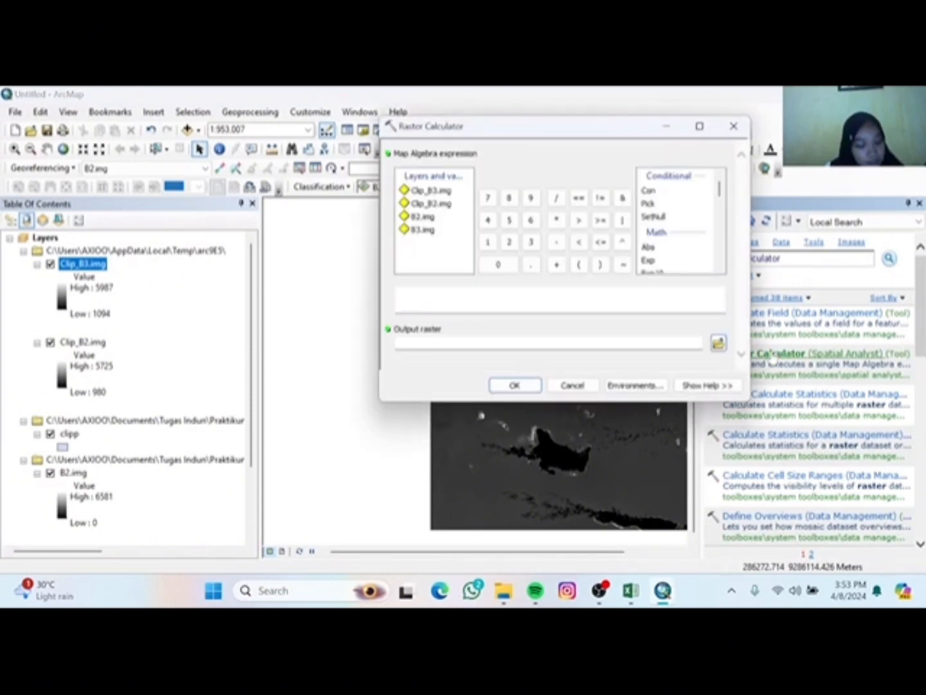
Build the map algebra expression Ln("Clip_B2.img") / (Ln("Clip_B3.img")) in the Raster Calculator.
{"action": "scroll", "coordinate": [657, 253], "scroll_direction": "down", "scroll_amount": 1}
{"action": "scroll", "coordinate": [657, 252], "scroll_direction": "down", "scroll_amount": 1}
{"action": "double_click", "coordinate": [646, 251]}
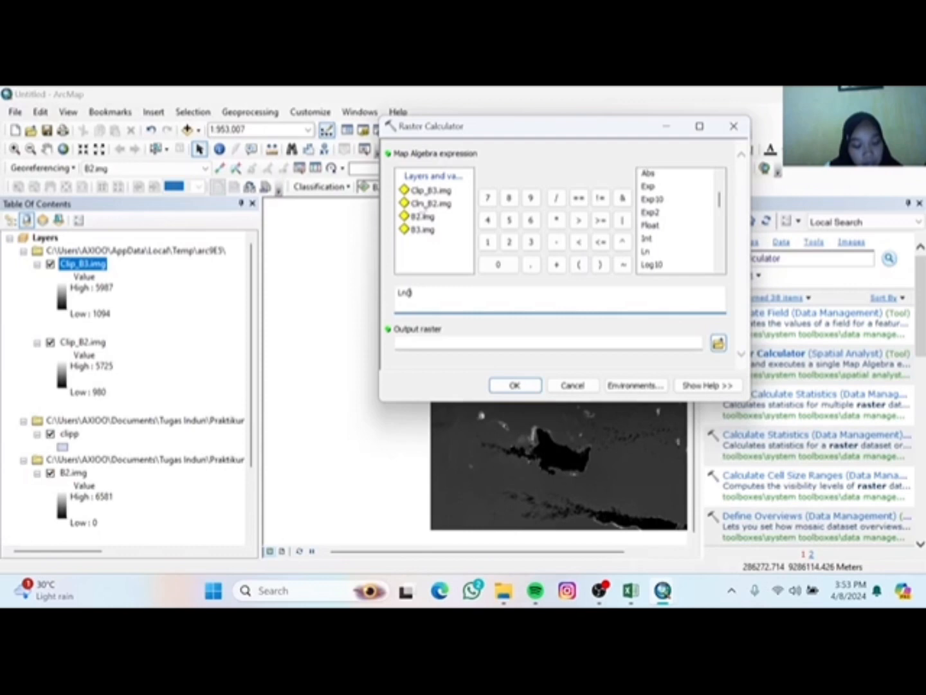
{"action": "double_click", "coordinate": [428, 204]}
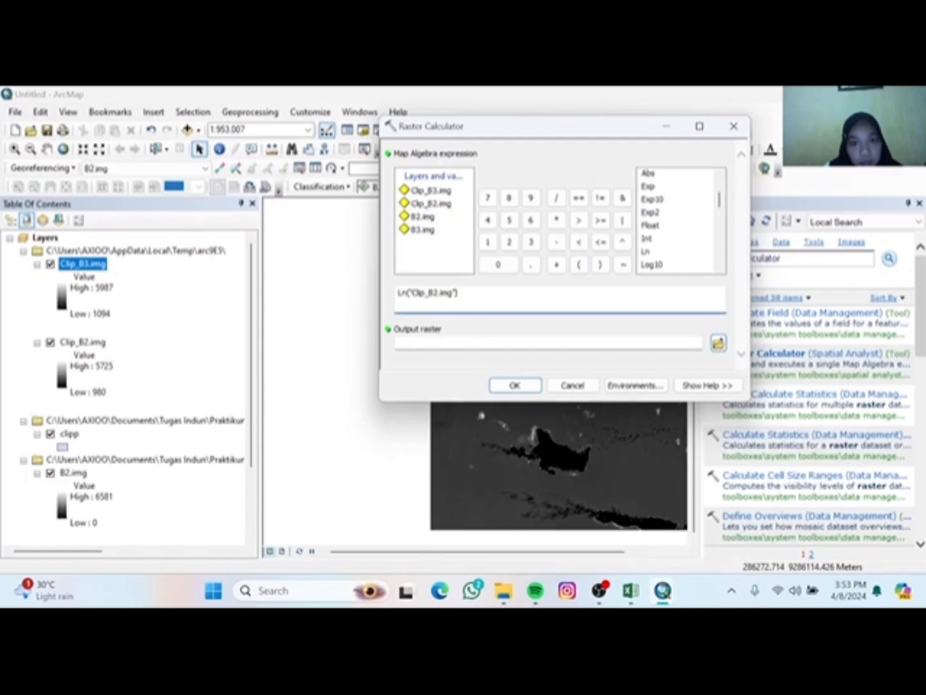
{"action": "left_click", "coordinate": [557, 199]}
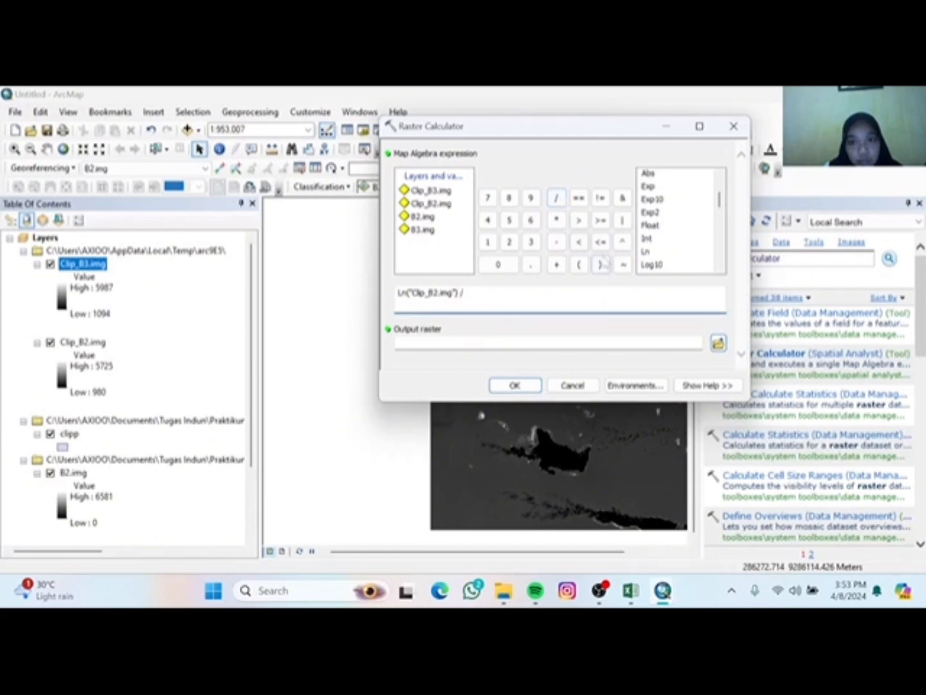
{"action": "left_click", "coordinate": [578, 264]}
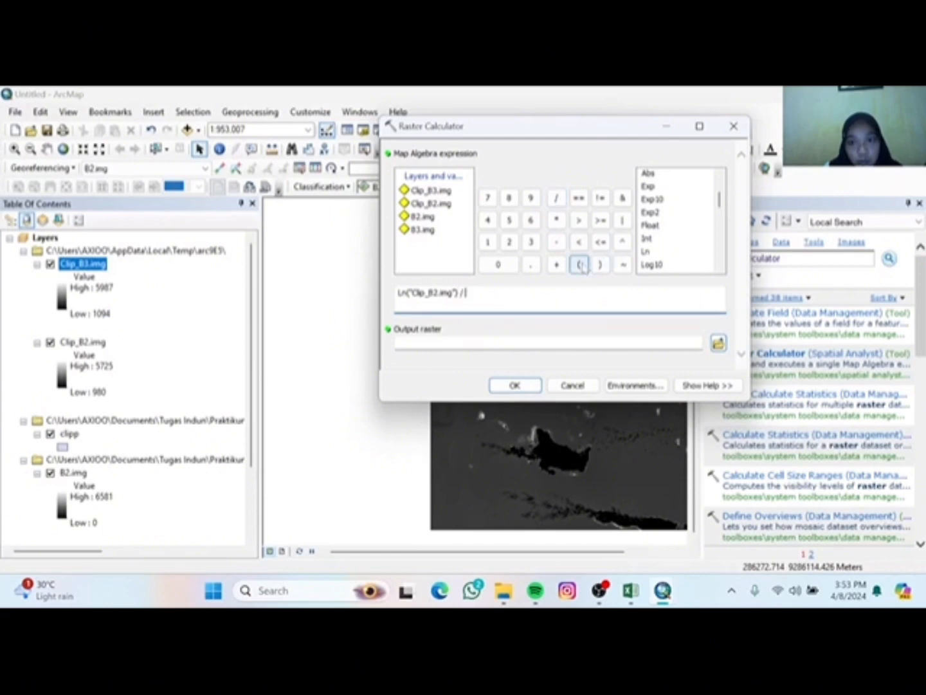
{"action": "double_click", "coordinate": [647, 251]}
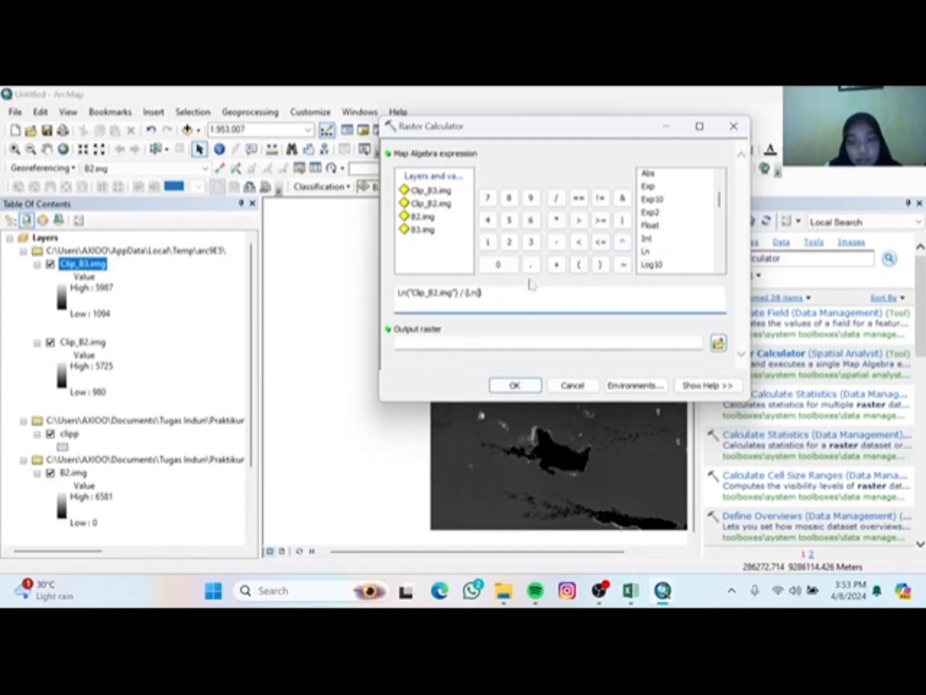
{"action": "double_click", "coordinate": [434, 191]}
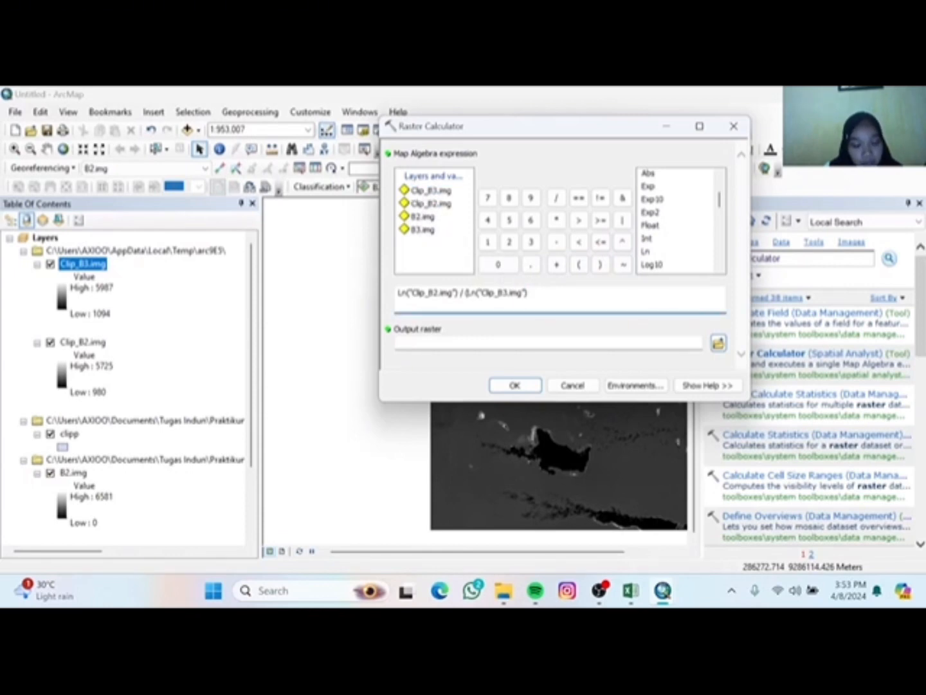
{"action": "left_click", "coordinate": [600, 264]}
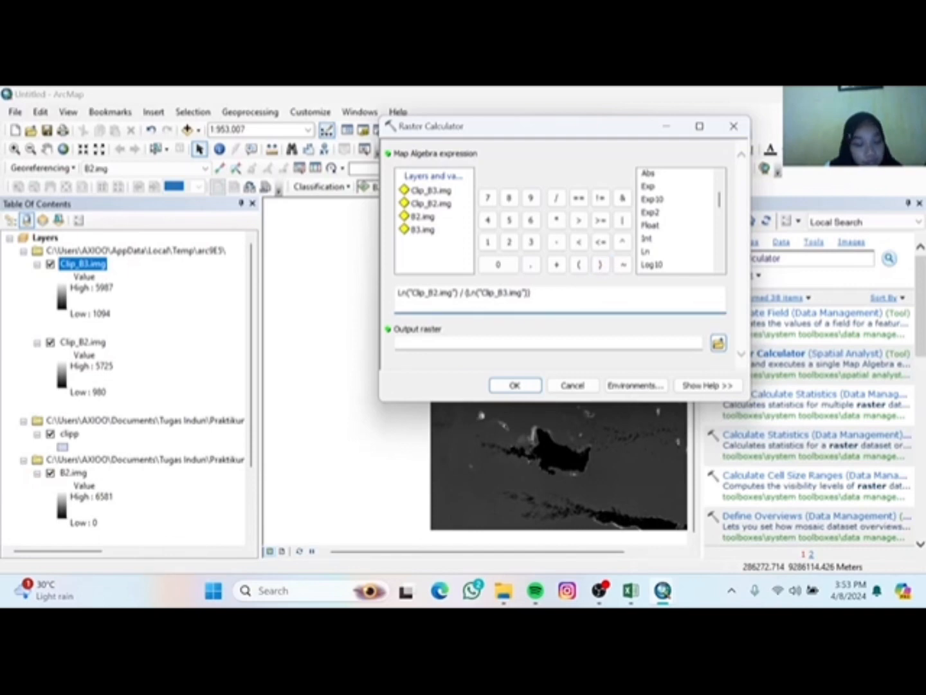
Set the output raster to Agoritma_Stumpf in batimetri.gdb, inside Praktikum Penginderaan Jauh's BATIMETRI folder, and run the calculation.
{"action": "left_click", "coordinate": [718, 343]}
{"action": "left_click", "coordinate": [553, 172]}
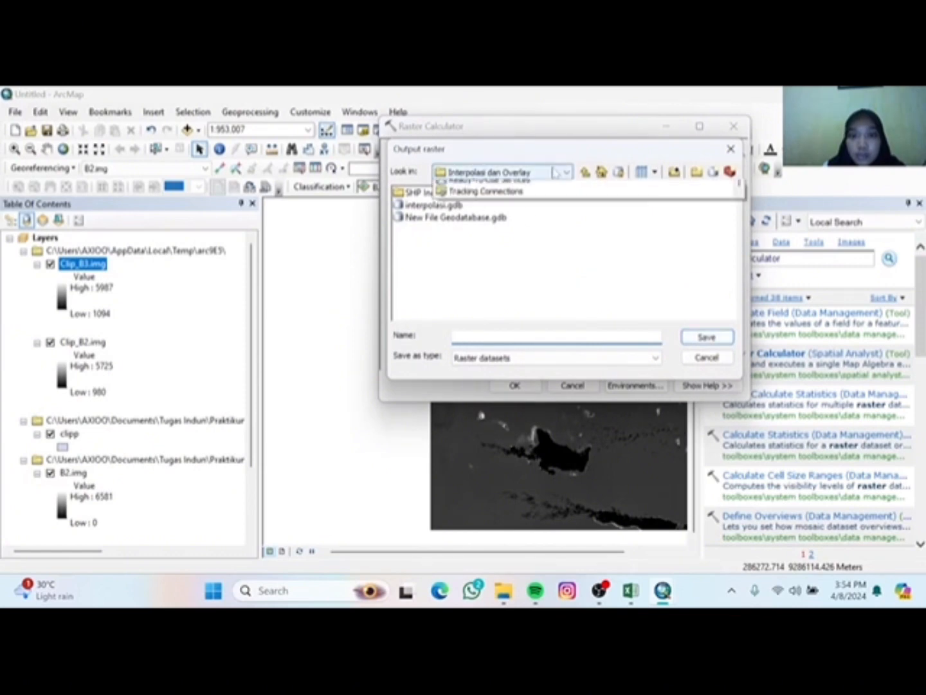
{"action": "scroll", "coordinate": [575, 277], "scroll_direction": "up", "scroll_amount": 5}
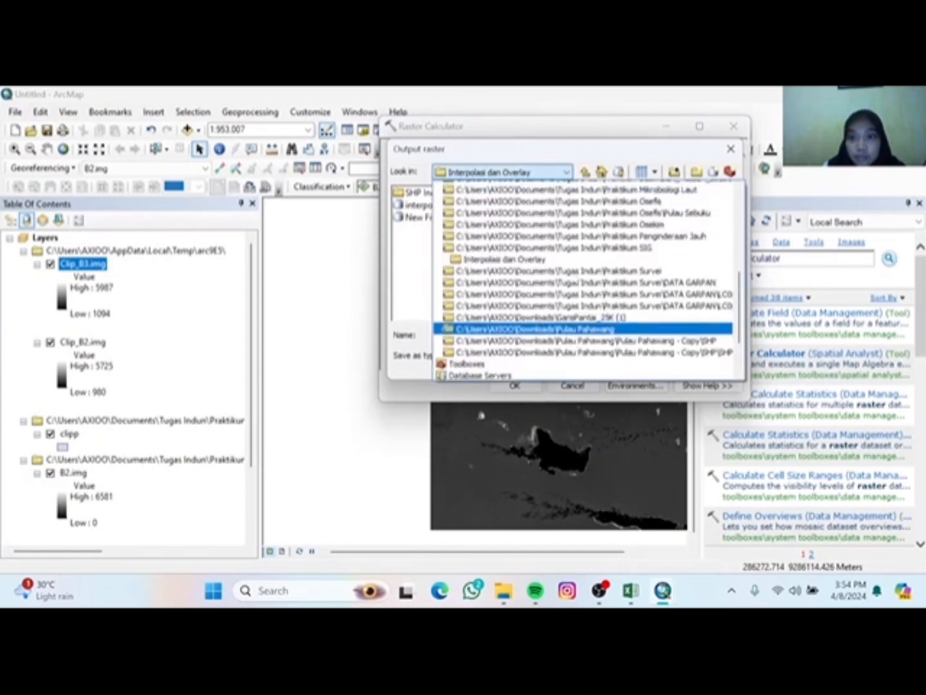
{"action": "left_click", "coordinate": [576, 245]}
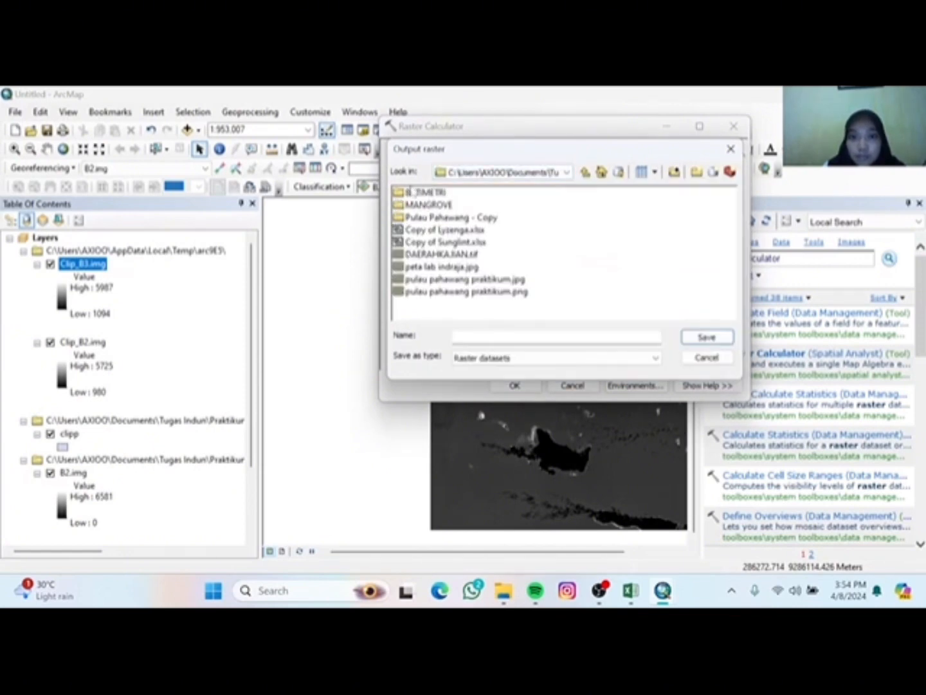
{"action": "double_click", "coordinate": [410, 192]}
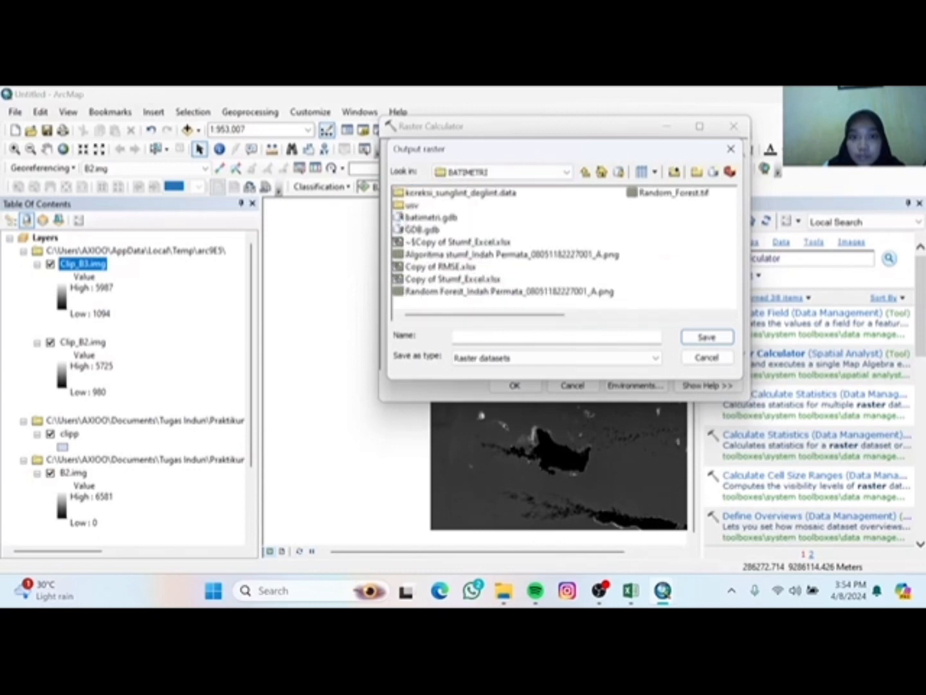
{"action": "double_click", "coordinate": [405, 217]}
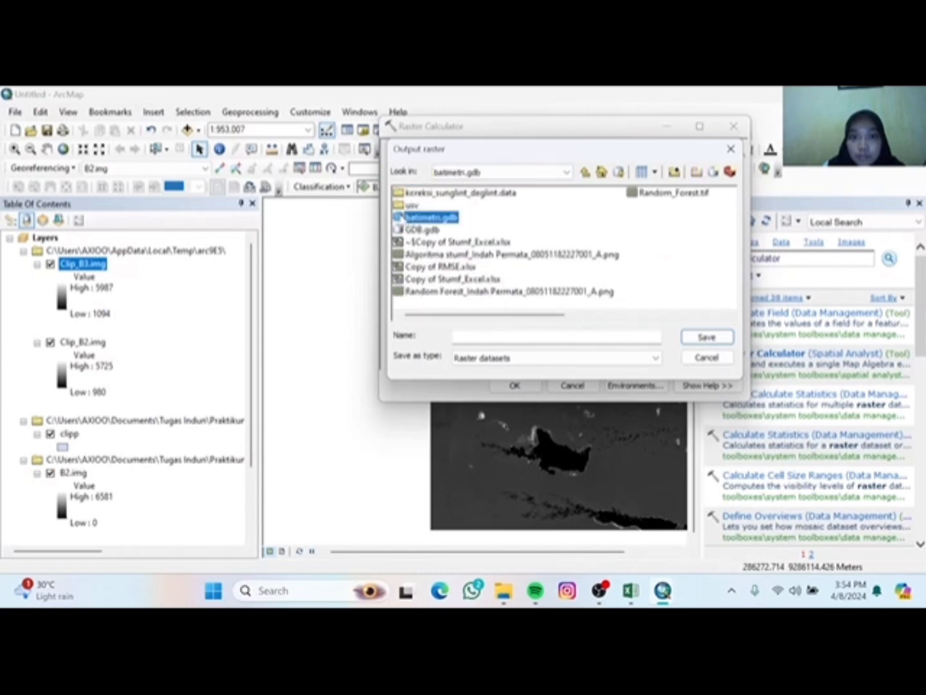
{"action": "left_click", "coordinate": [473, 335]}
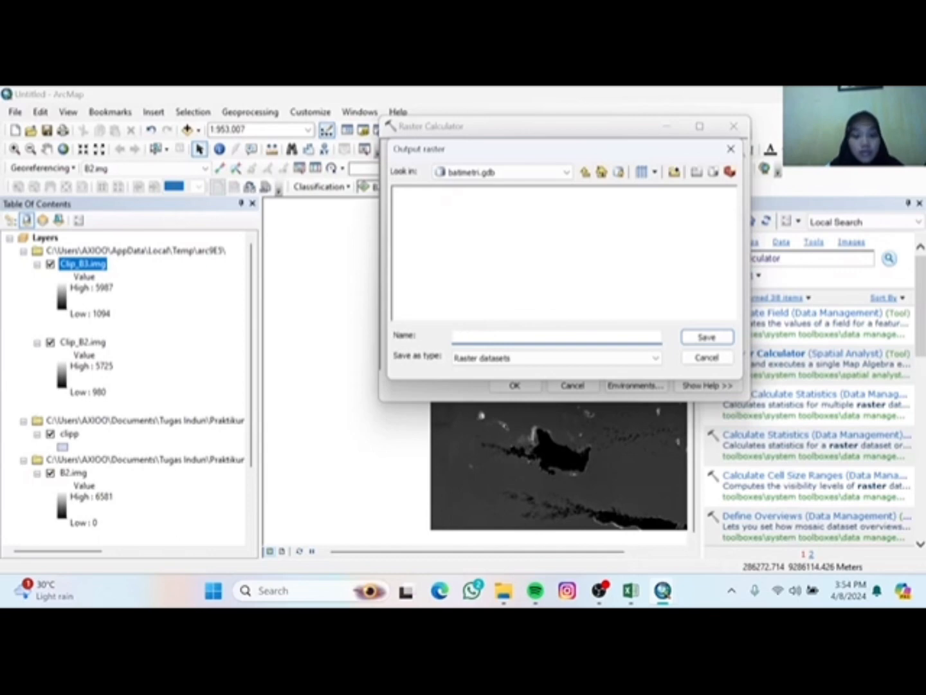
{"action": "type", "text": "A"}
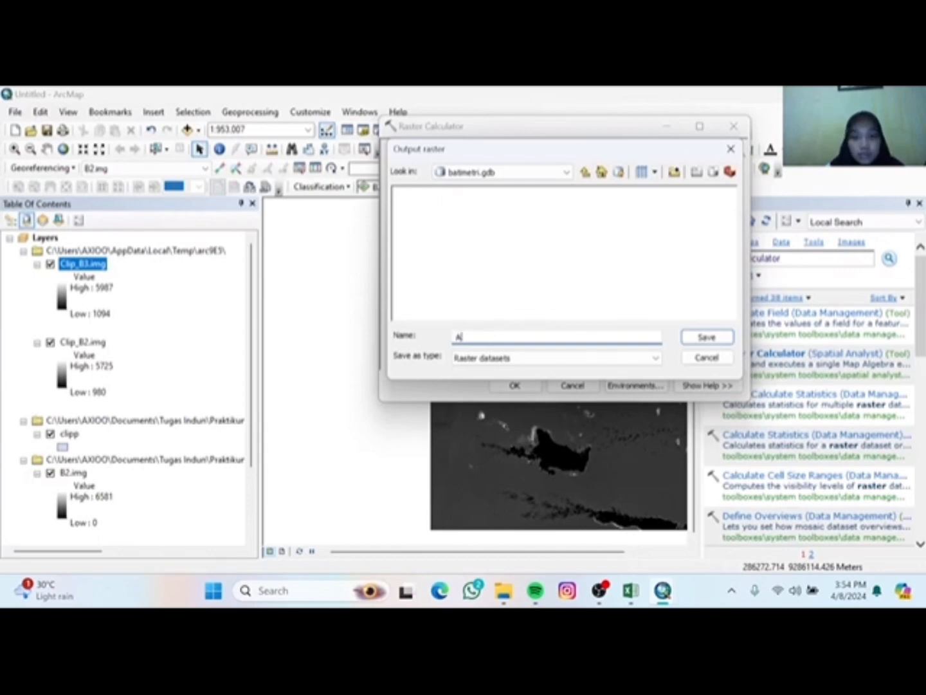
{"action": "type", "text": "gor"}
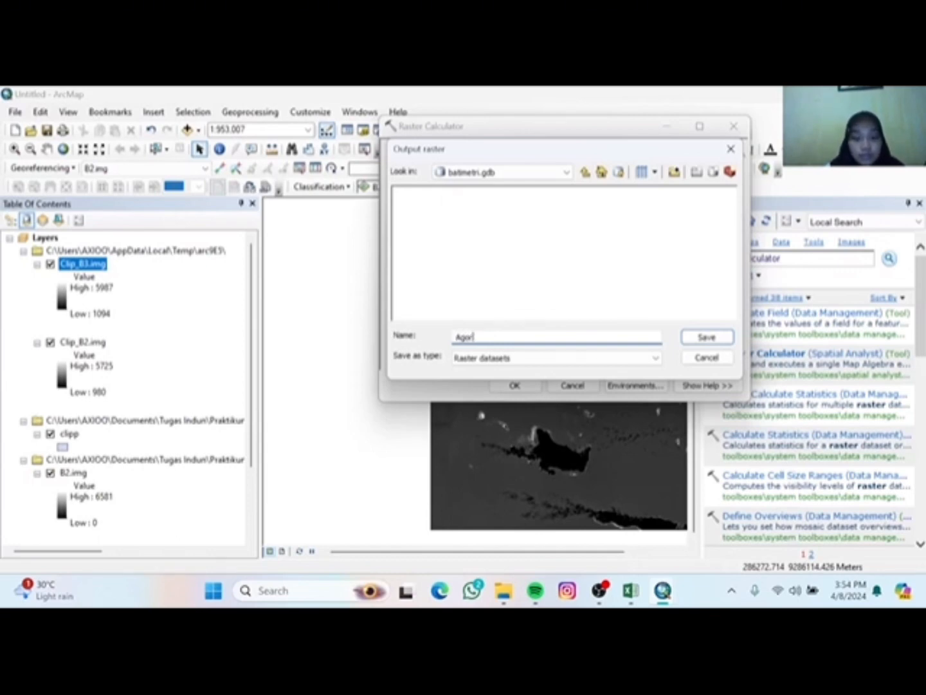
{"action": "type", "text": "itma_Stumpf"}
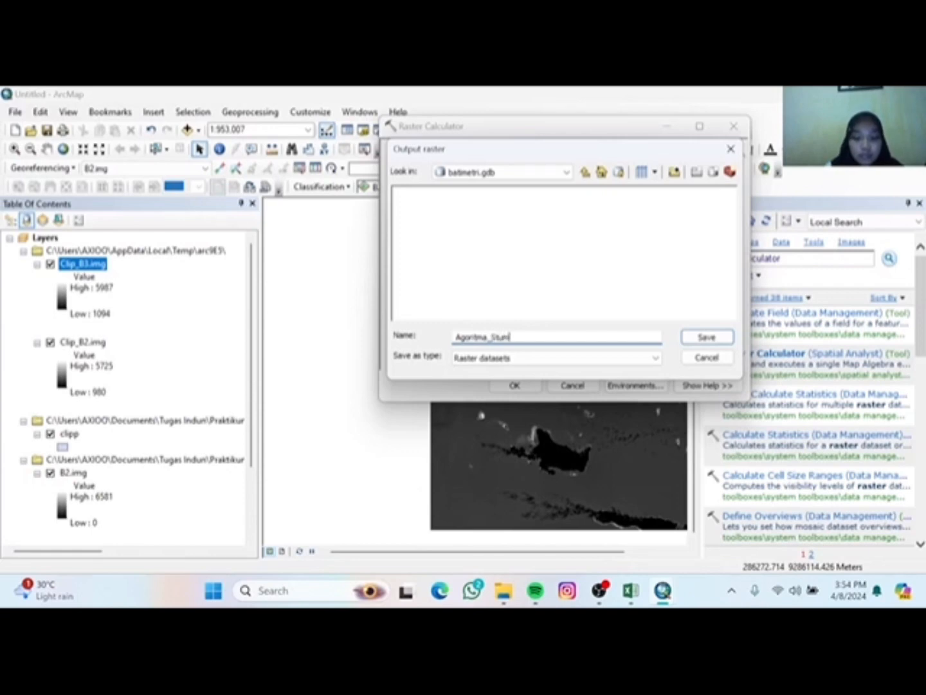
{"action": "left_click", "coordinate": [708, 337]}
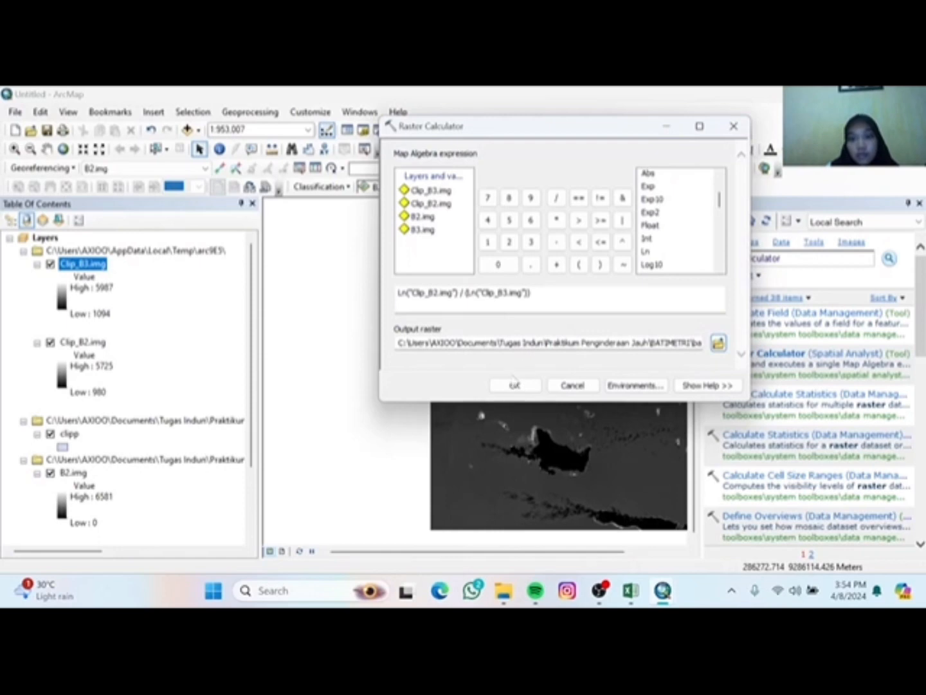
{"action": "left_click", "coordinate": [515, 384]}
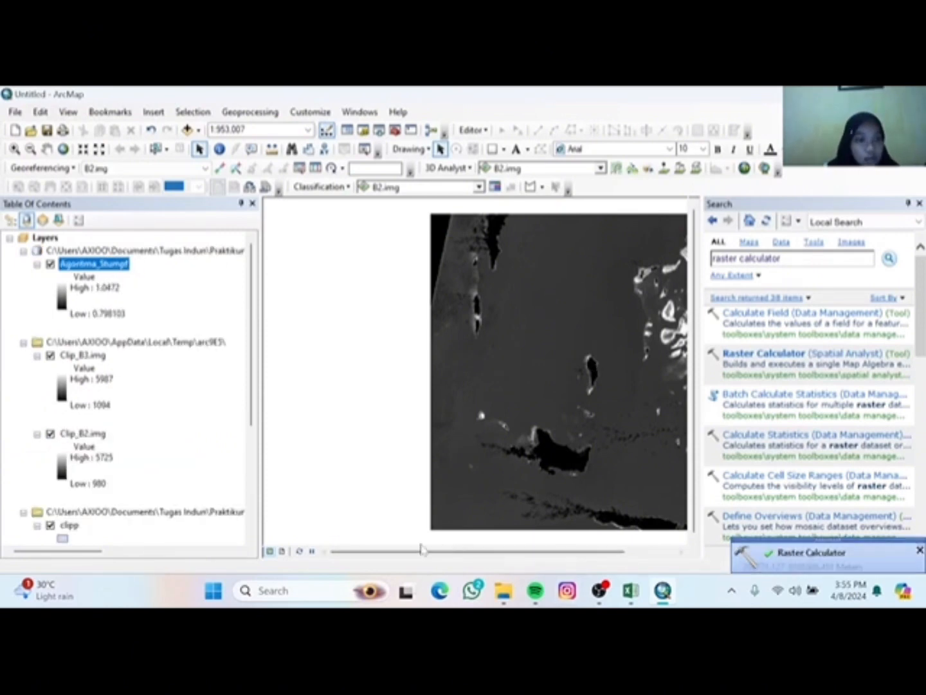
Hide the Clip_B3.img, Clip_B2.img, clipp, B2.img and B3.img layers so only Agoritma_Stumpf is displayed.
{"action": "scroll", "coordinate": [106, 360], "scroll_direction": "down", "scroll_amount": 3}
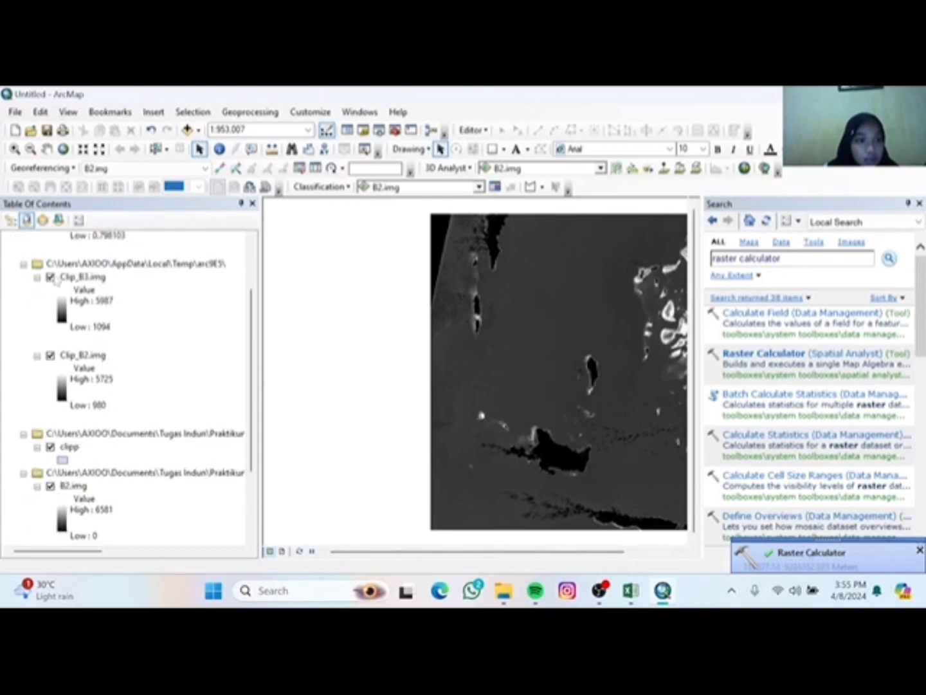
{"action": "left_click", "coordinate": [51, 277]}
{"action": "left_click", "coordinate": [51, 355]}
{"action": "left_click", "coordinate": [50, 447]}
{"action": "scroll", "coordinate": [51, 448], "scroll_direction": "down", "scroll_amount": 2}
{"action": "left_click", "coordinate": [51, 447]}
{"action": "scroll", "coordinate": [51, 448], "scroll_direction": "down", "scroll_amount": 2}
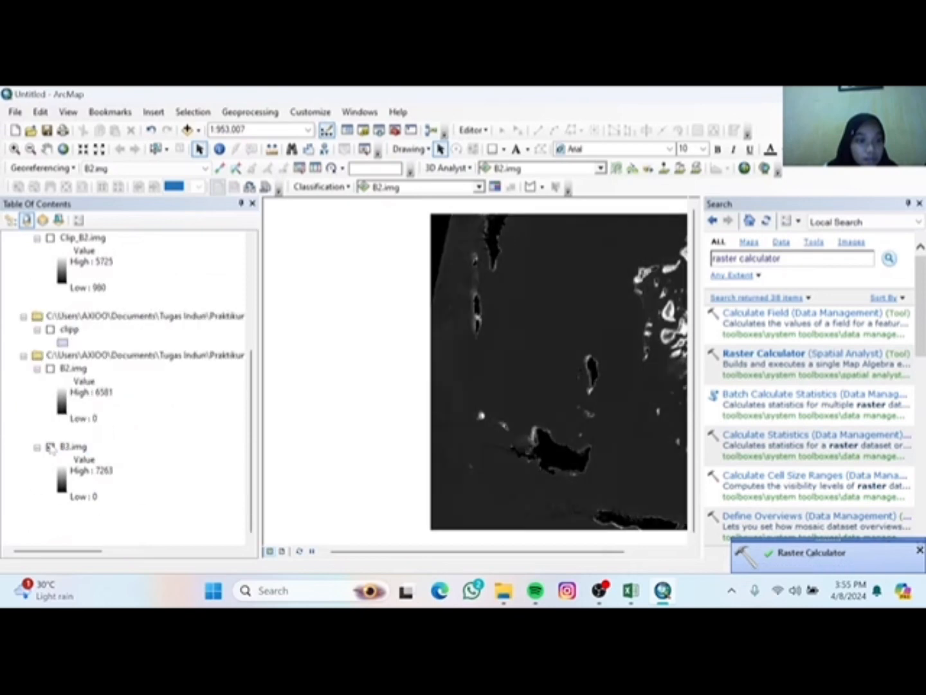
{"action": "left_click", "coordinate": [51, 449]}
{"action": "scroll", "coordinate": [51, 448], "scroll_direction": "up", "scroll_amount": 5}
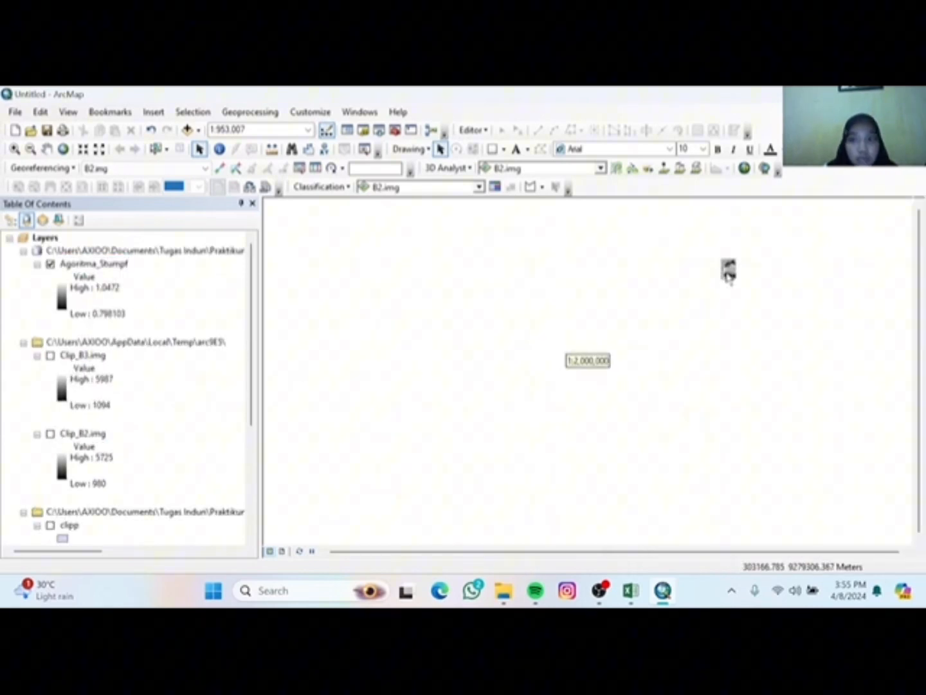
Zoom the map to the extent of the Agoritma_Stumpf layer.
{"action": "scroll", "coordinate": [727, 274], "scroll_direction": "down", "scroll_amount": 5}
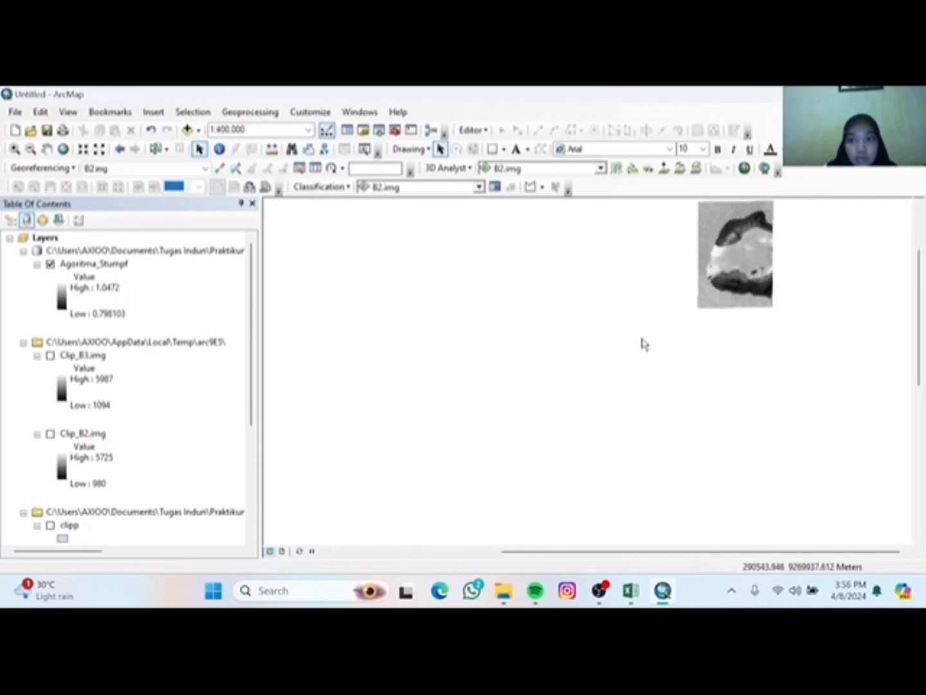
{"action": "left_click", "coordinate": [47, 149]}
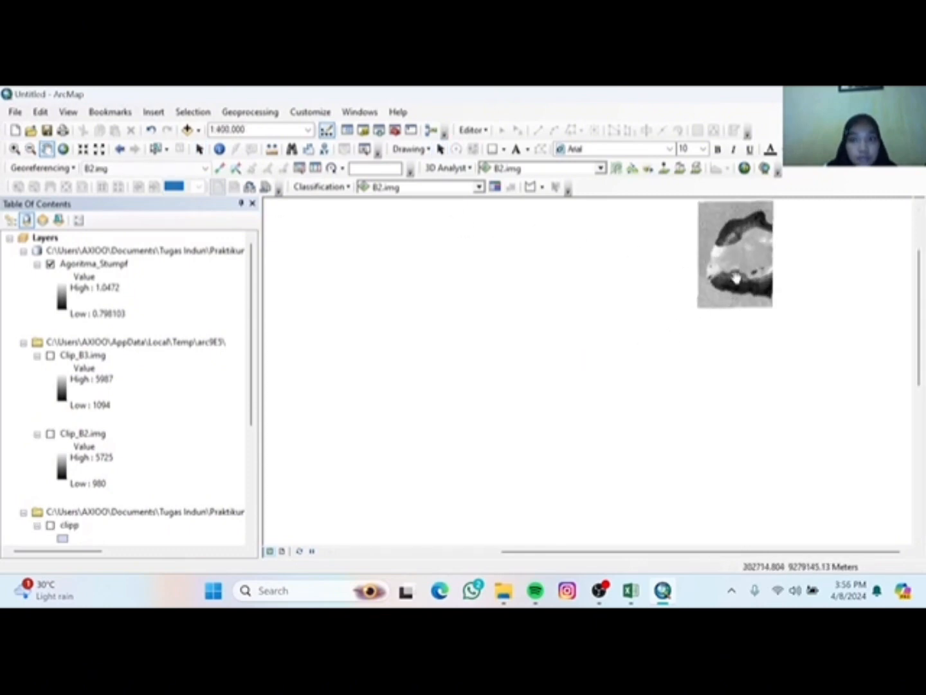
{"action": "left_click_drag", "start_coordinate": [740, 279], "coordinate": [489, 367]}
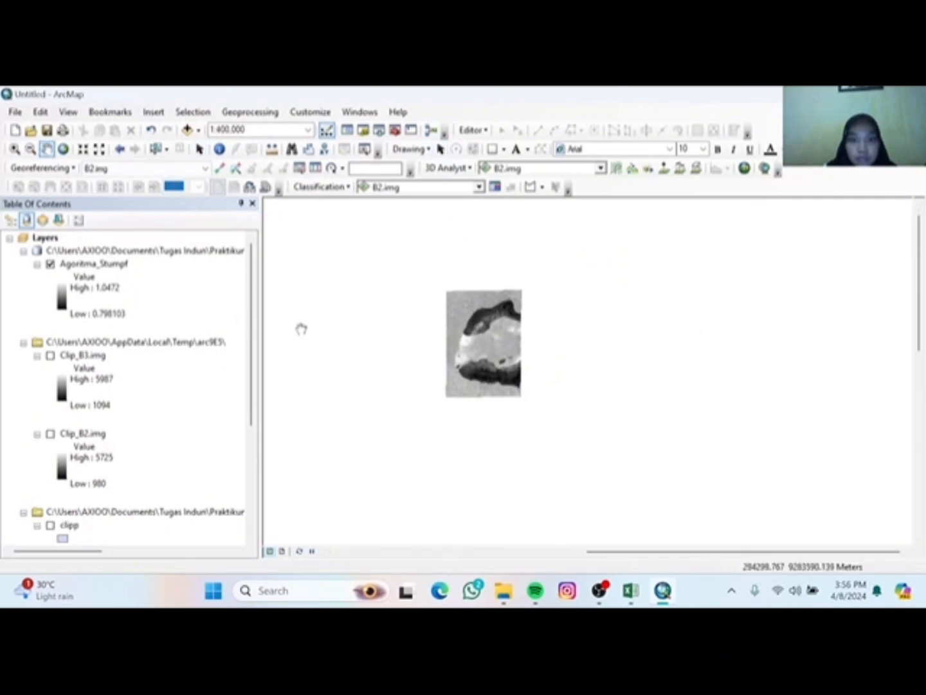
{"action": "left_click", "coordinate": [92, 264]}
{"action": "right_click", "coordinate": [92, 263]}
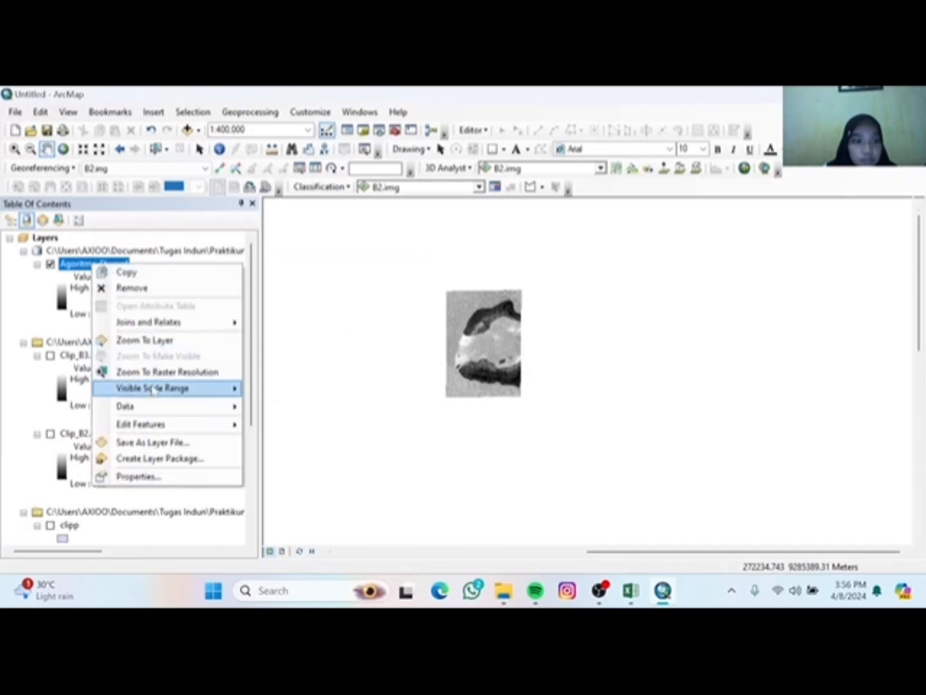
{"action": "left_click", "coordinate": [152, 341]}
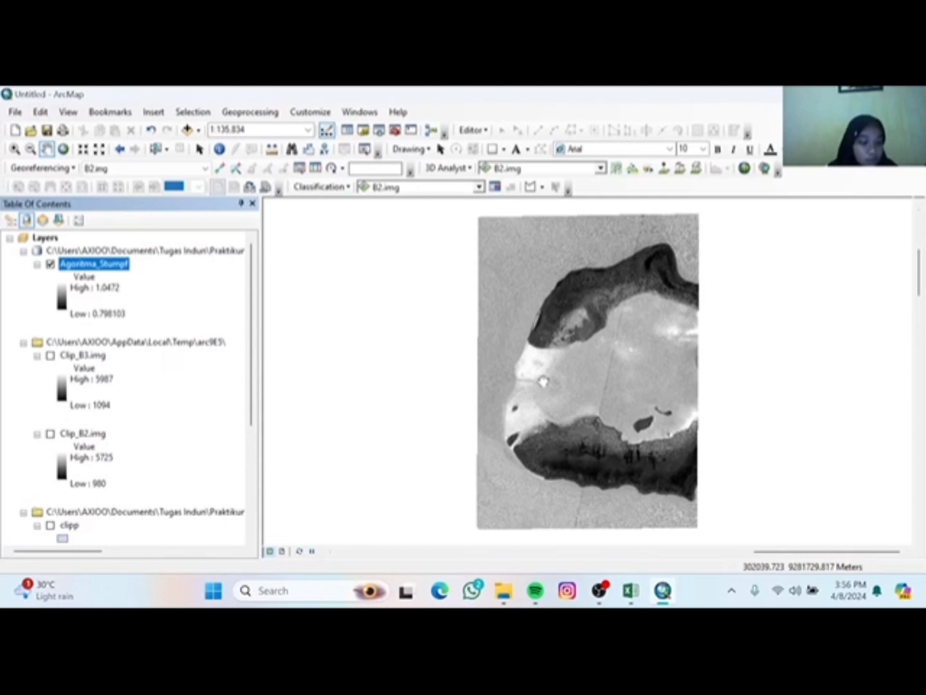
Symbolize the Agoritma_Stumpf layer as Classified with five classes and a light-to-dark blue color ramp.
{"action": "right_click", "coordinate": [104, 274]}
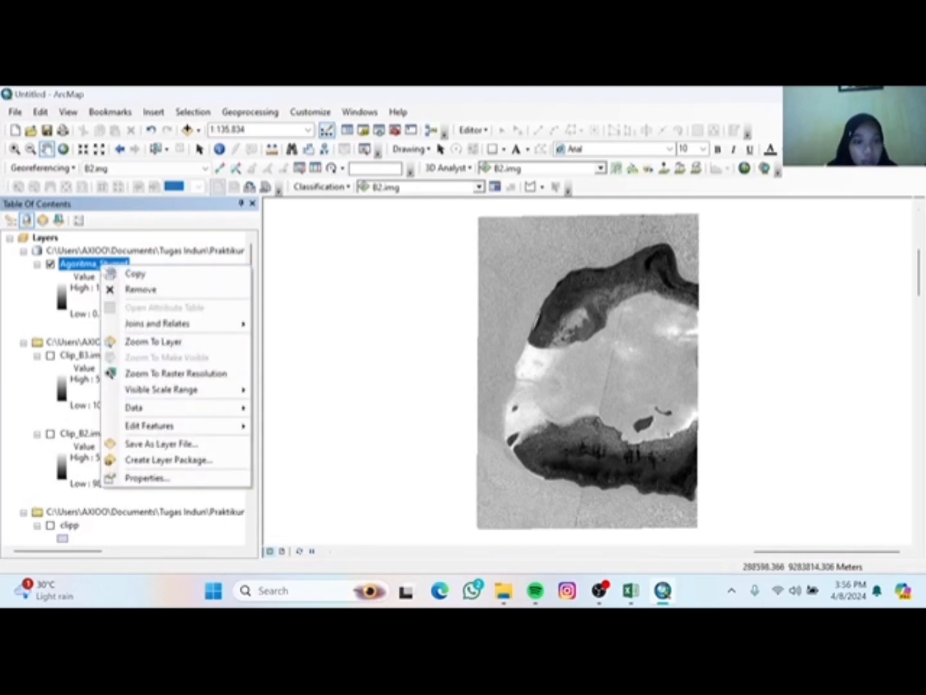
{"action": "left_click", "coordinate": [146, 478]}
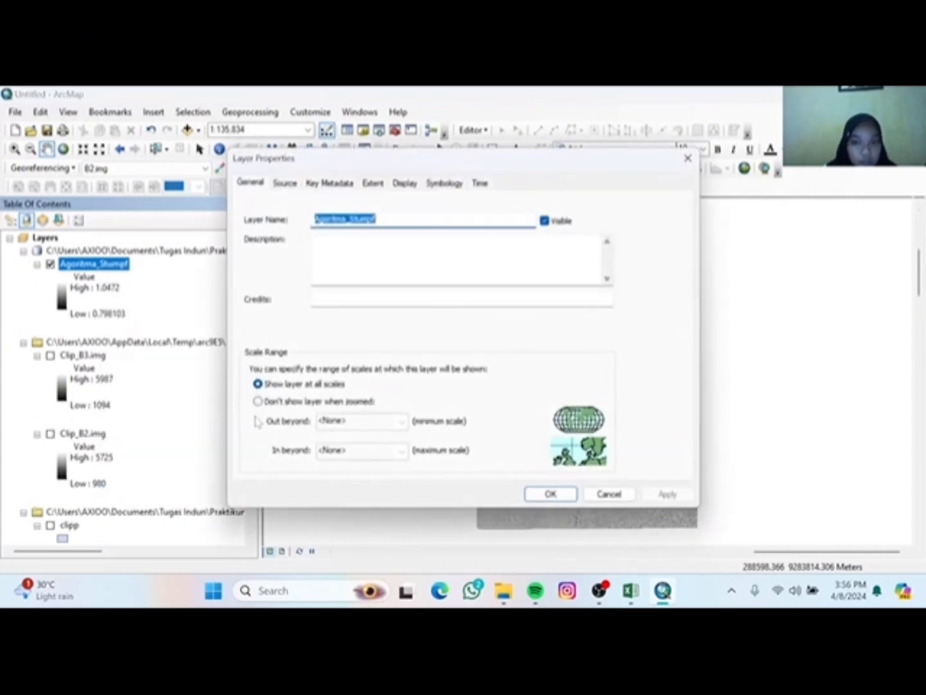
{"action": "left_click", "coordinate": [446, 183]}
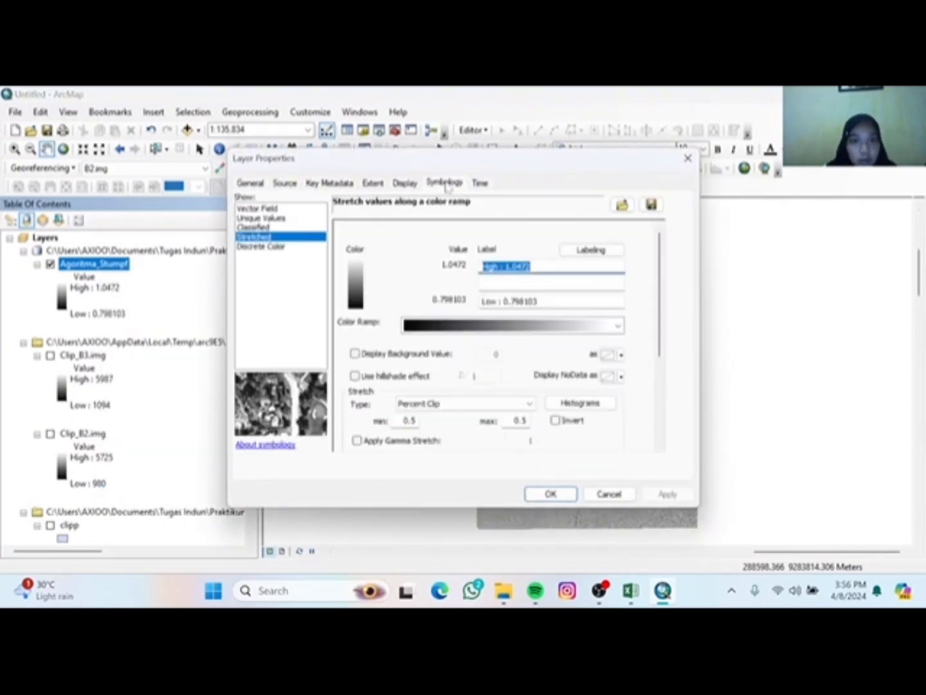
{"action": "left_click", "coordinate": [255, 228]}
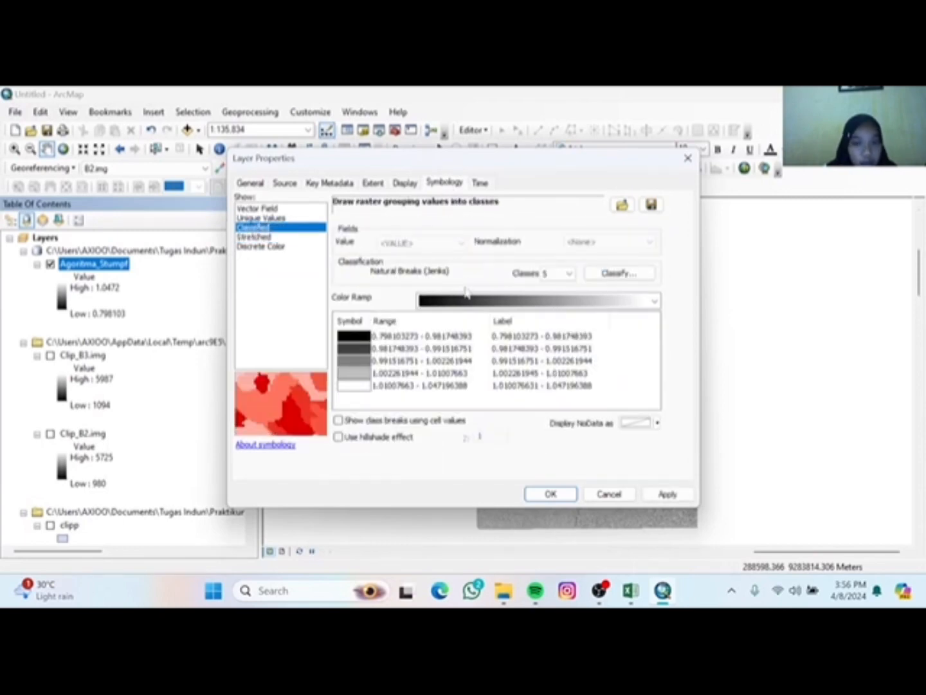
{"action": "left_click", "coordinate": [442, 303]}
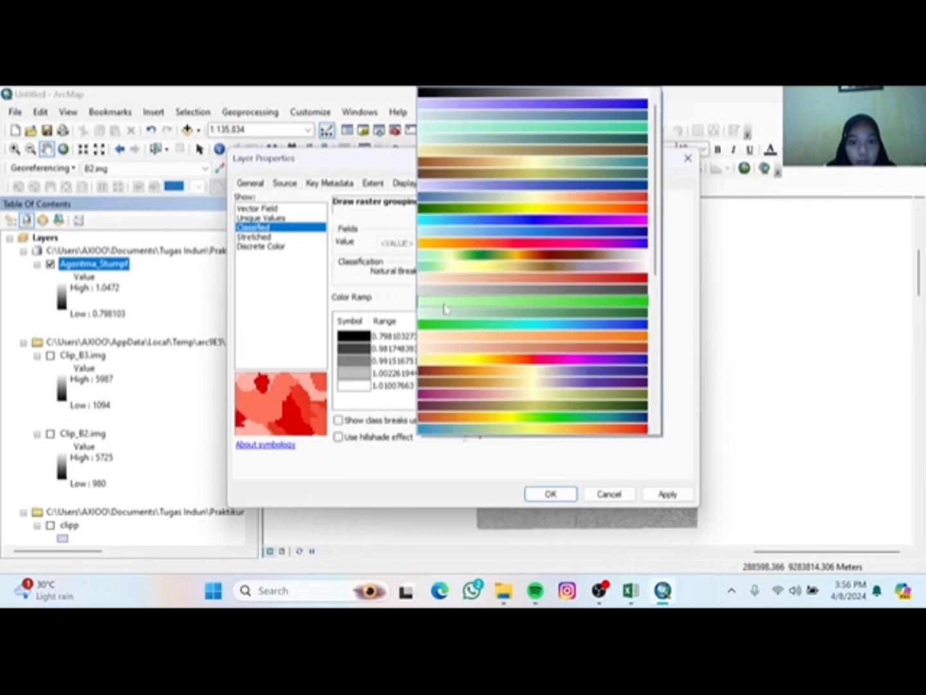
{"action": "left_click", "coordinate": [487, 233]}
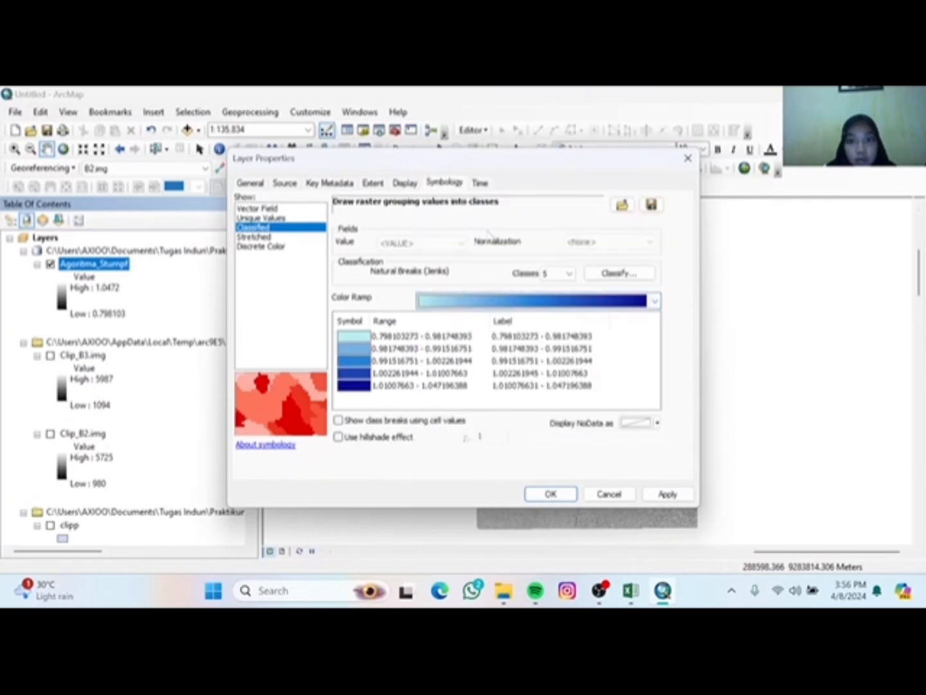
{"action": "left_click", "coordinate": [549, 494]}
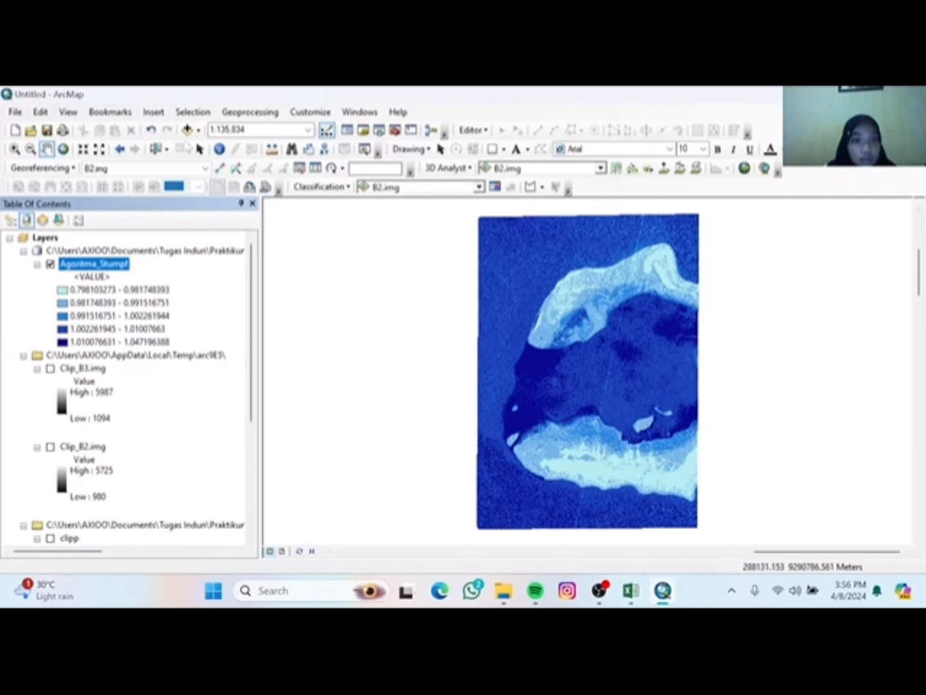
Add the usv.shp points from the usv folder to the map and check their position over the Agoritma_Stumpf raster.
{"action": "left_click", "coordinate": [188, 130]}
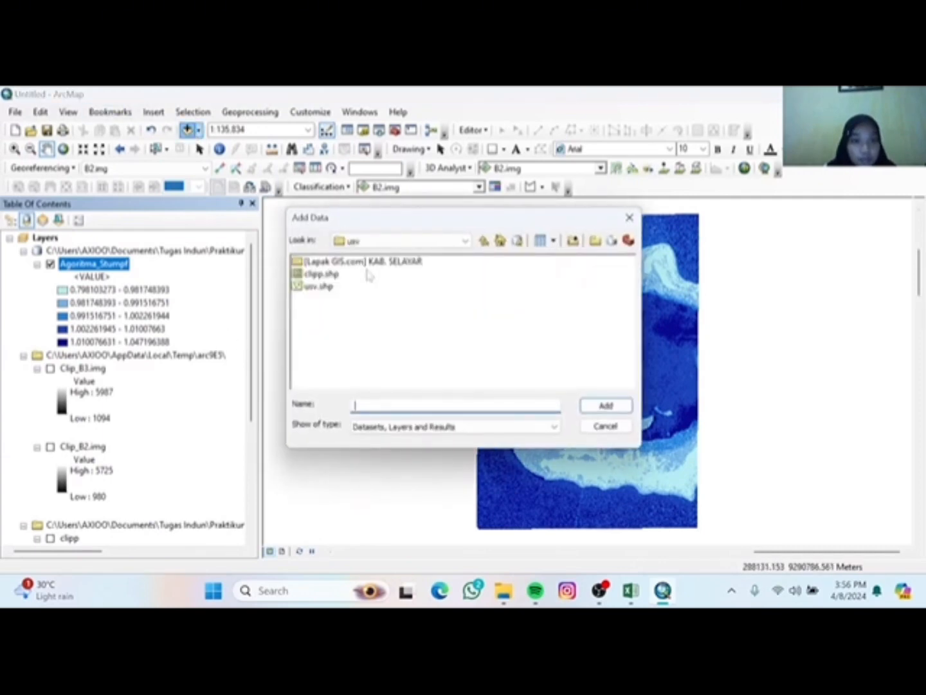
{"action": "left_click", "coordinate": [318, 288]}
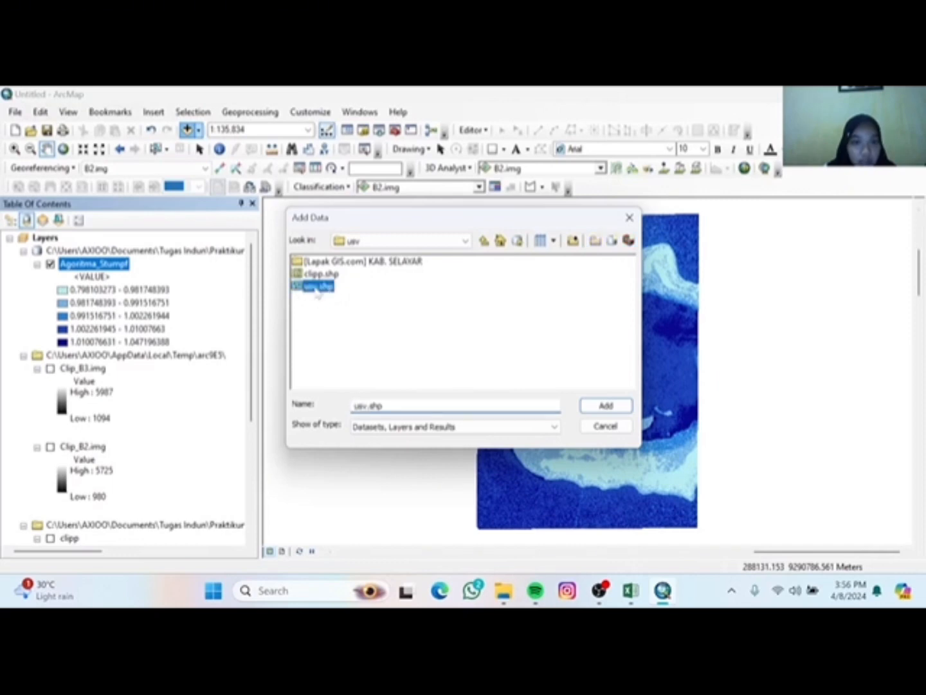
{"action": "left_click", "coordinate": [607, 406]}
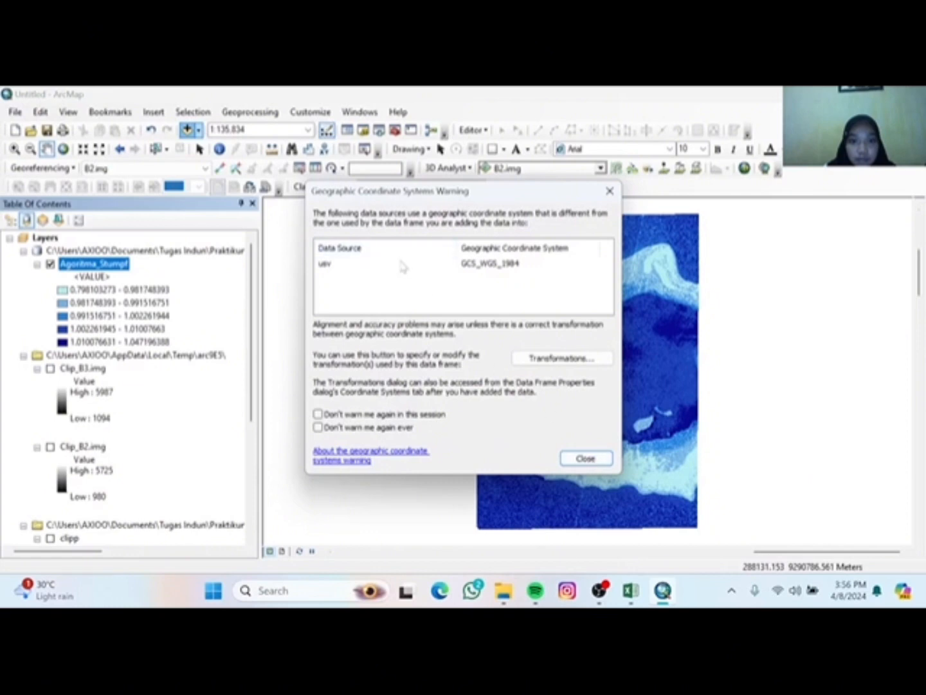
{"action": "left_click", "coordinate": [584, 459]}
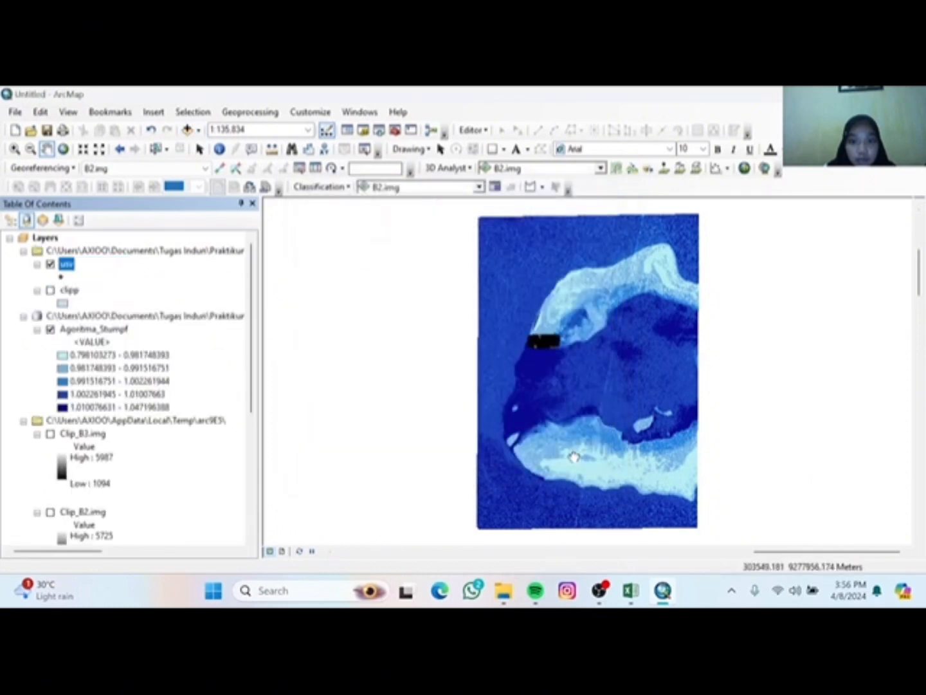
{"action": "scroll", "coordinate": [561, 343], "scroll_direction": "down", "scroll_amount": 1}
{"action": "scroll", "coordinate": [561, 342], "scroll_direction": "down", "scroll_amount": 3}
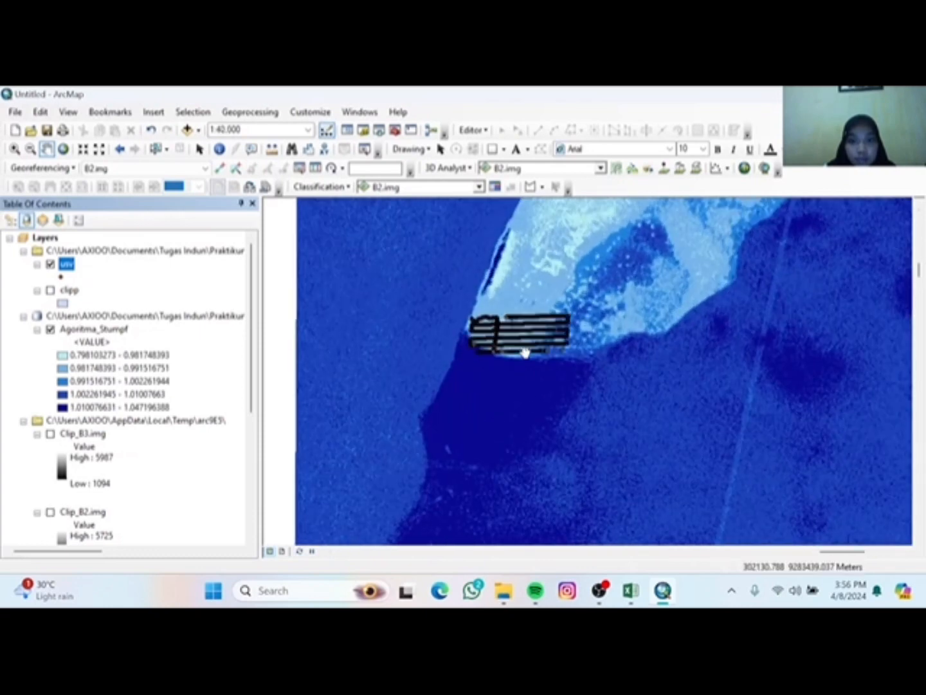
{"action": "scroll", "coordinate": [525, 351], "scroll_direction": "up", "scroll_amount": 1}
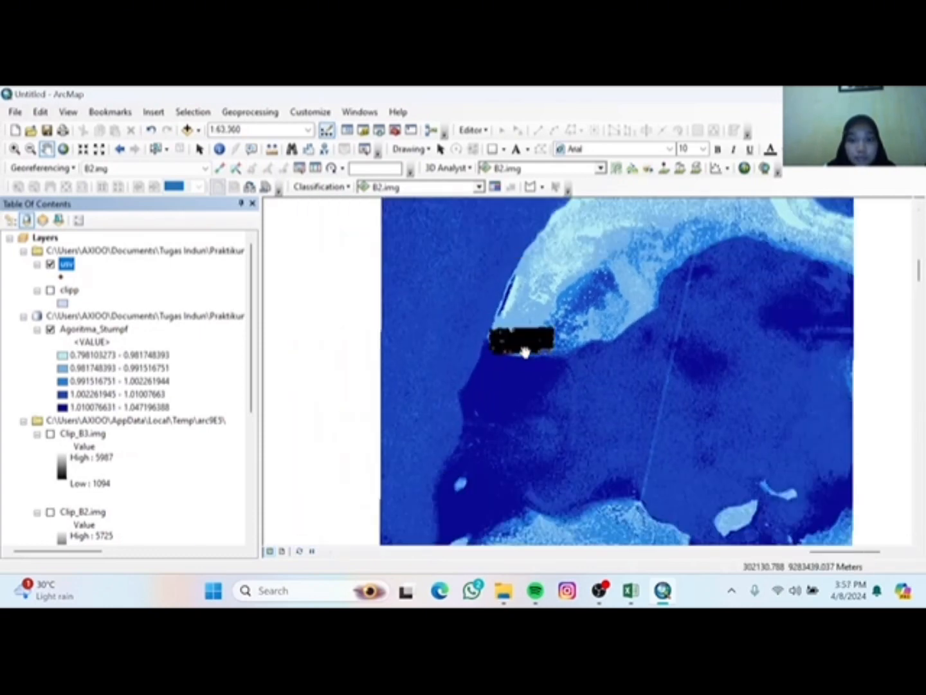
{"action": "scroll", "coordinate": [525, 352], "scroll_direction": "up", "scroll_amount": 1}
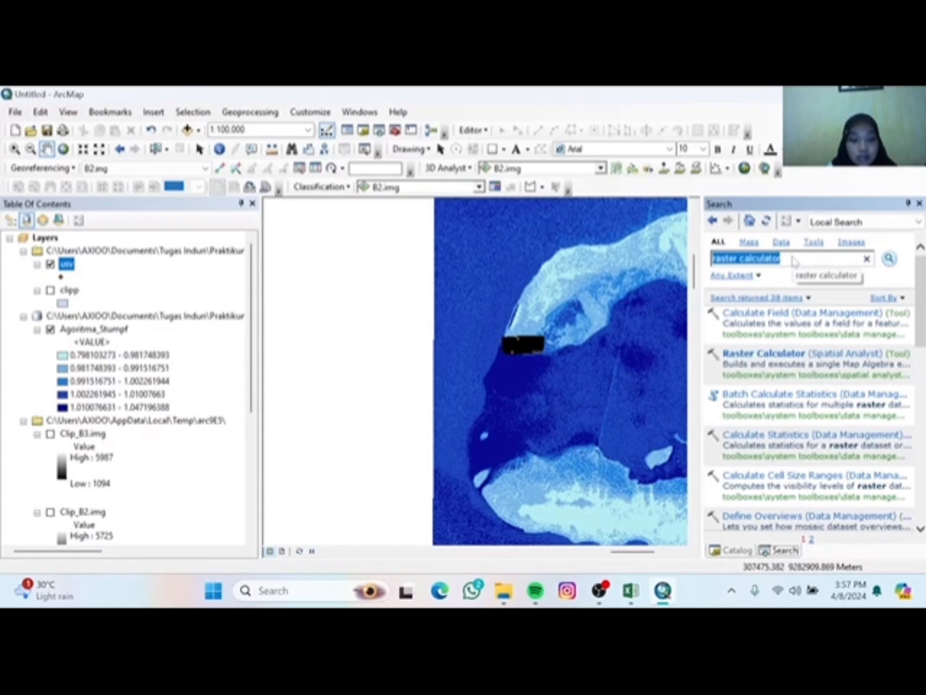
Search for "extract multi values" and open the Extract Multi Values to Points tool.
{"action": "type", "text": "extract"}
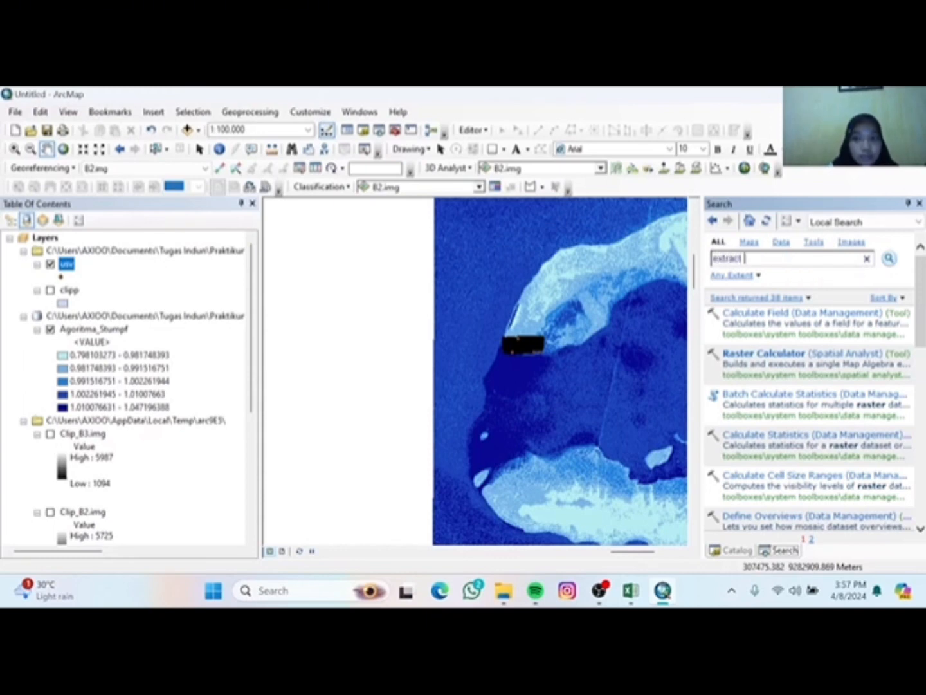
{"action": "type", "text": " mult"}
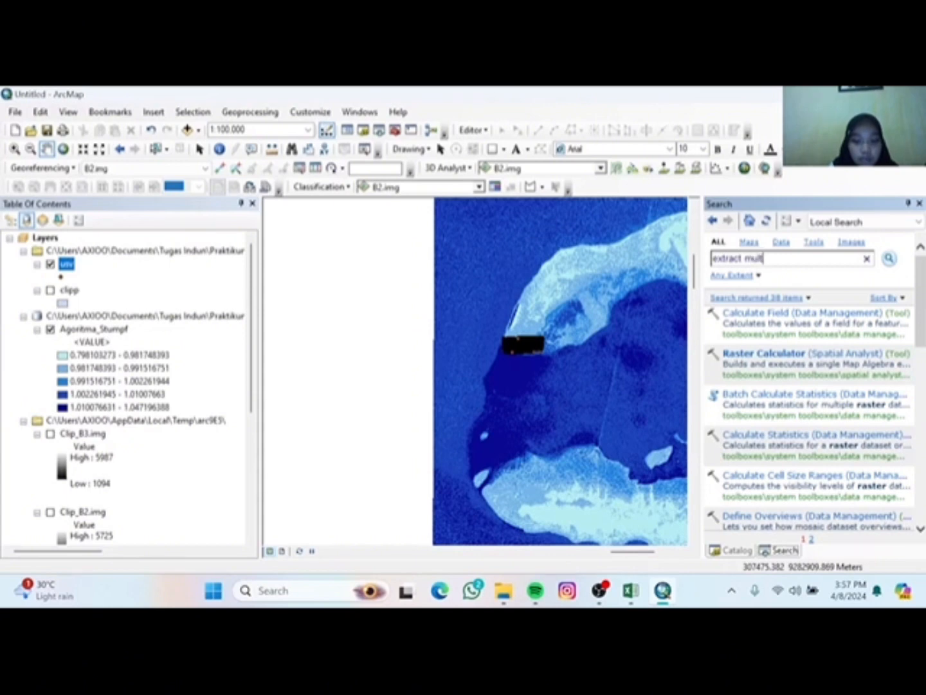
{"action": "type", "text": "i values"}
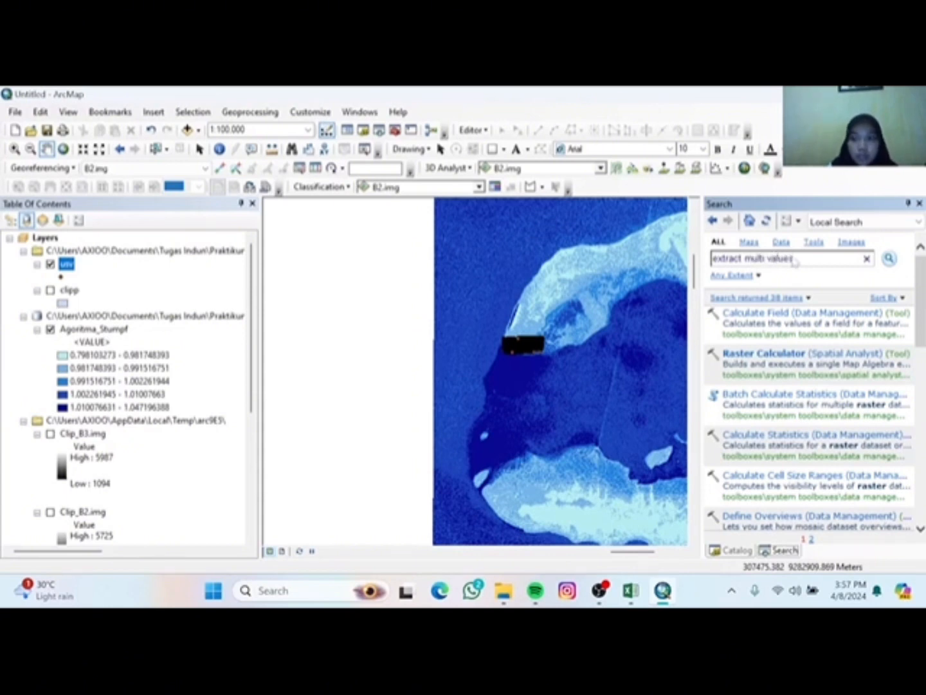
{"action": "key", "text": "Return"}
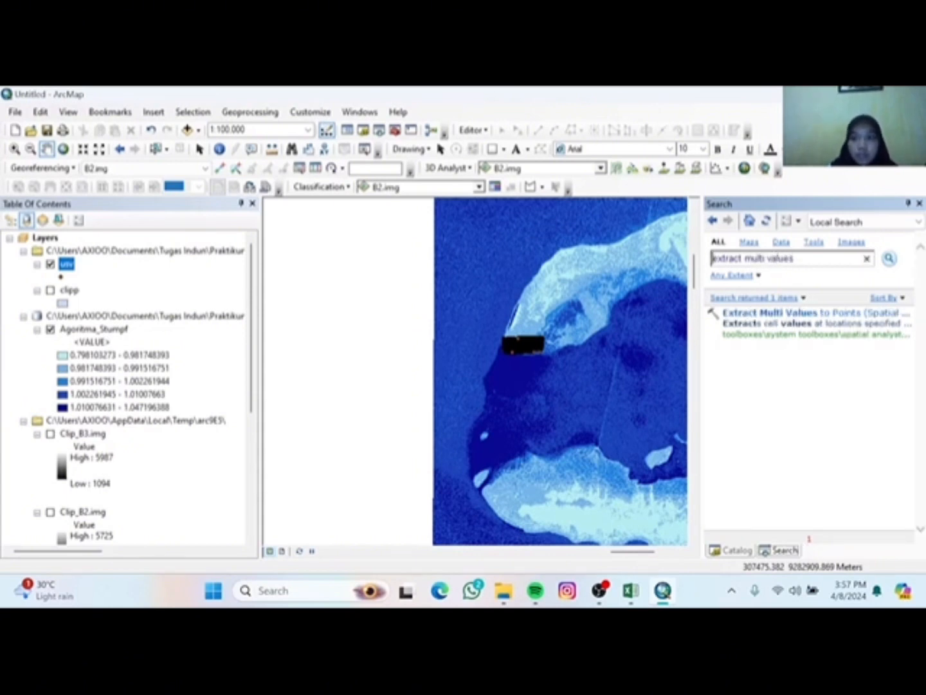
{"action": "left_click", "coordinate": [744, 312]}
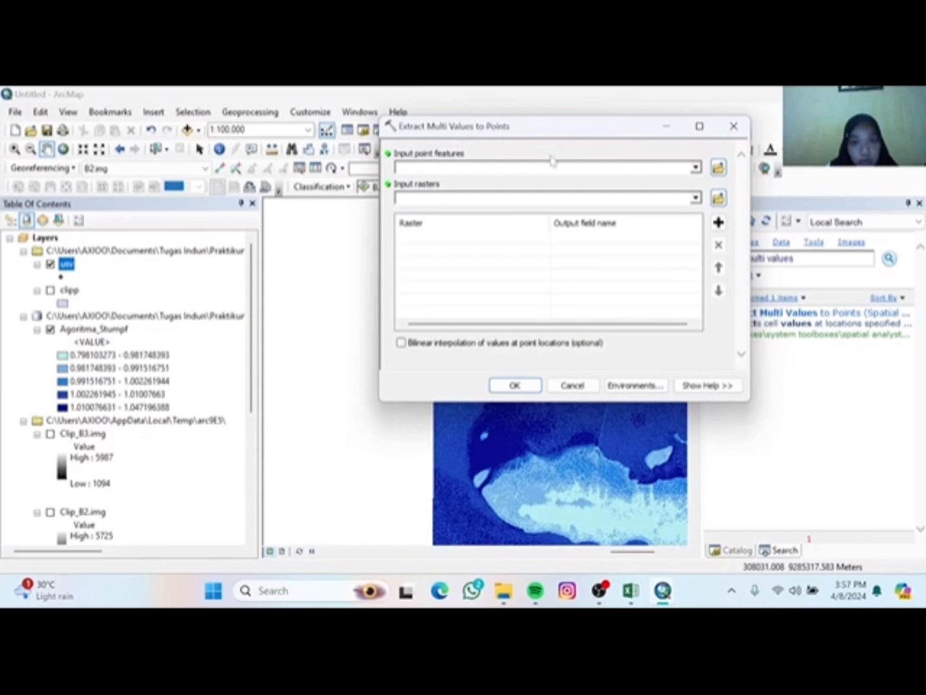
Extract the Agoritma_Stumpf raster values to the usv points and run the tool.
{"action": "left_click", "coordinate": [695, 168]}
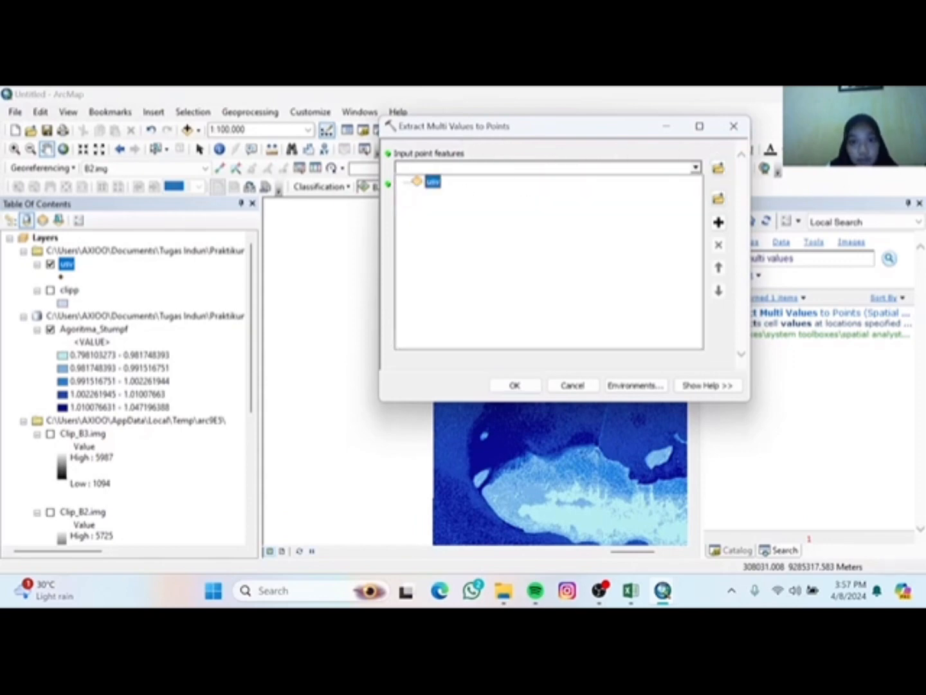
{"action": "left_click", "coordinate": [433, 182]}
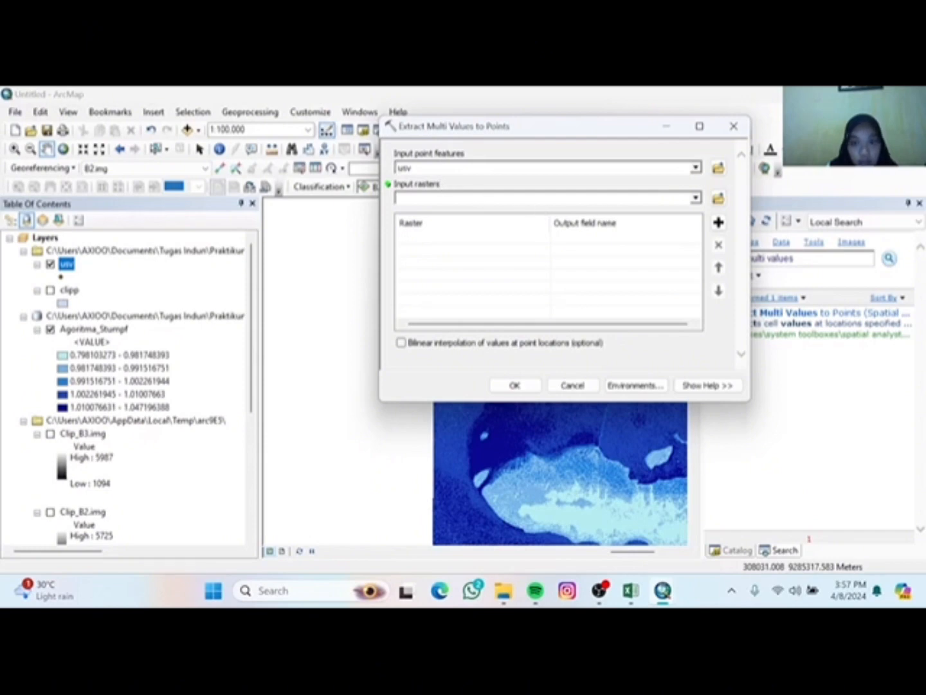
{"action": "left_click", "coordinate": [695, 198]}
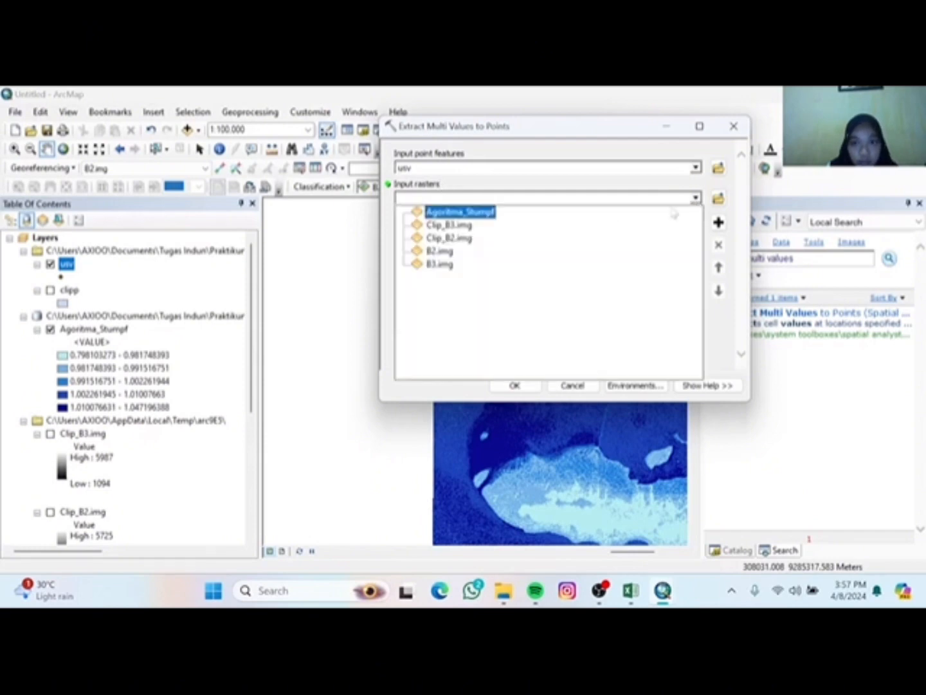
{"action": "left_click", "coordinate": [450, 214]}
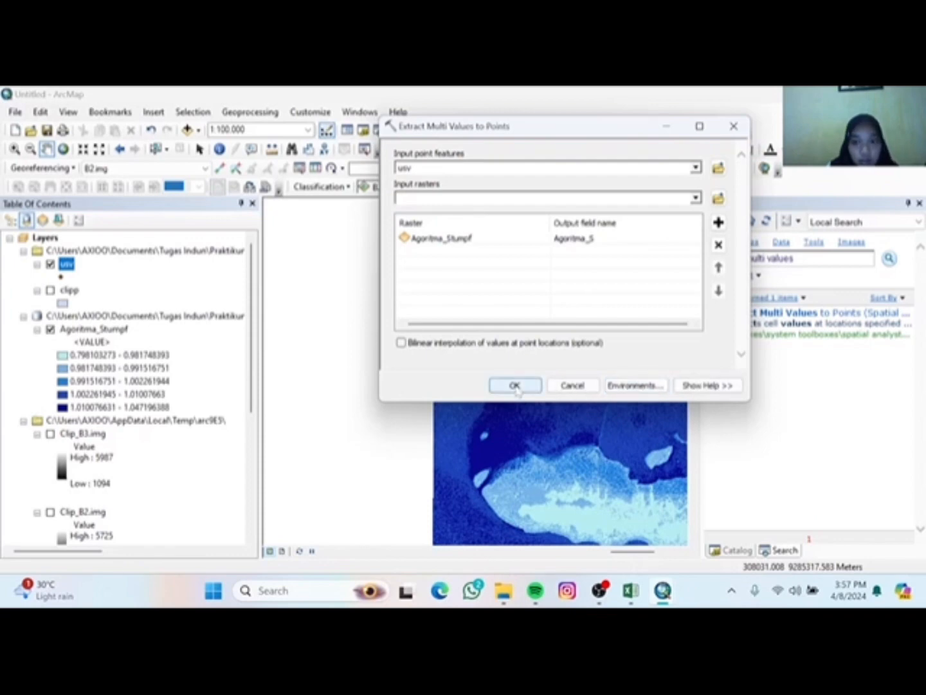
{"action": "left_click", "coordinate": [515, 386]}
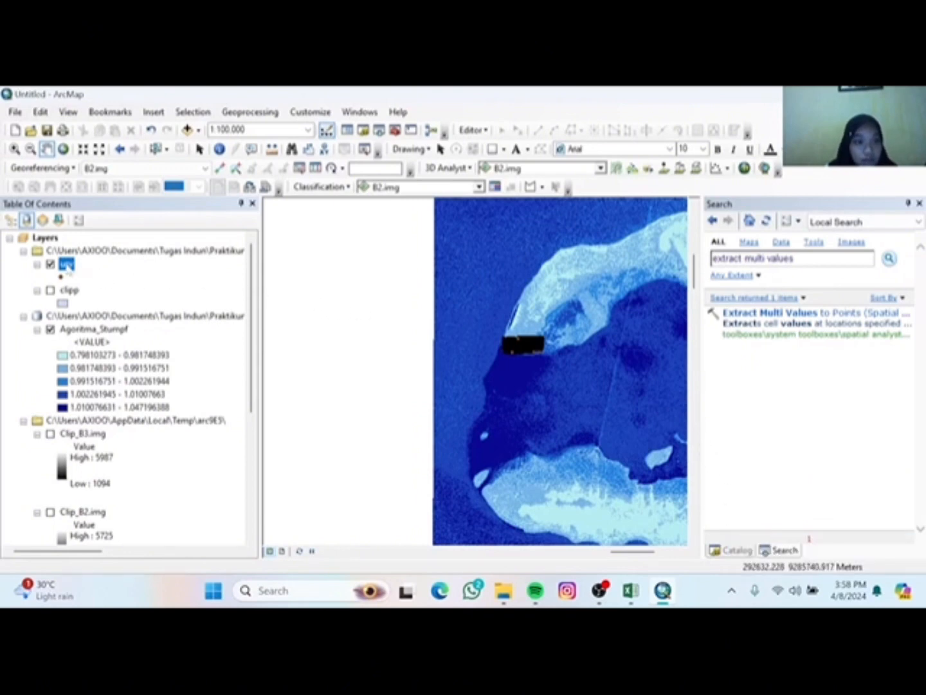
Hide every field of the usv layer except DEPTH_MSL and Agoritma_S.
{"action": "right_click", "coordinate": [67, 265]}
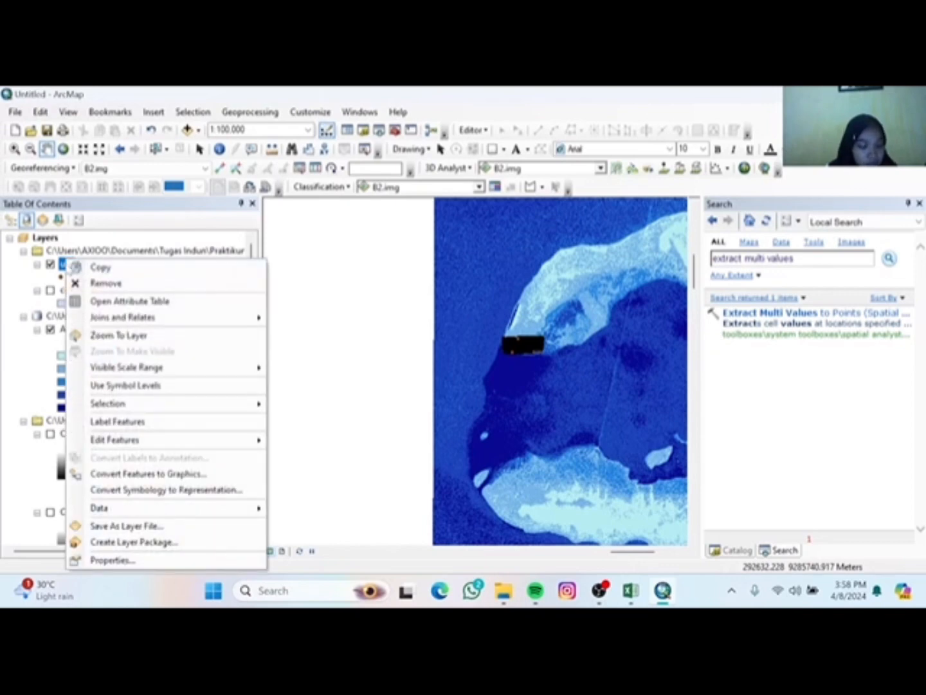
{"action": "left_click", "coordinate": [128, 559]}
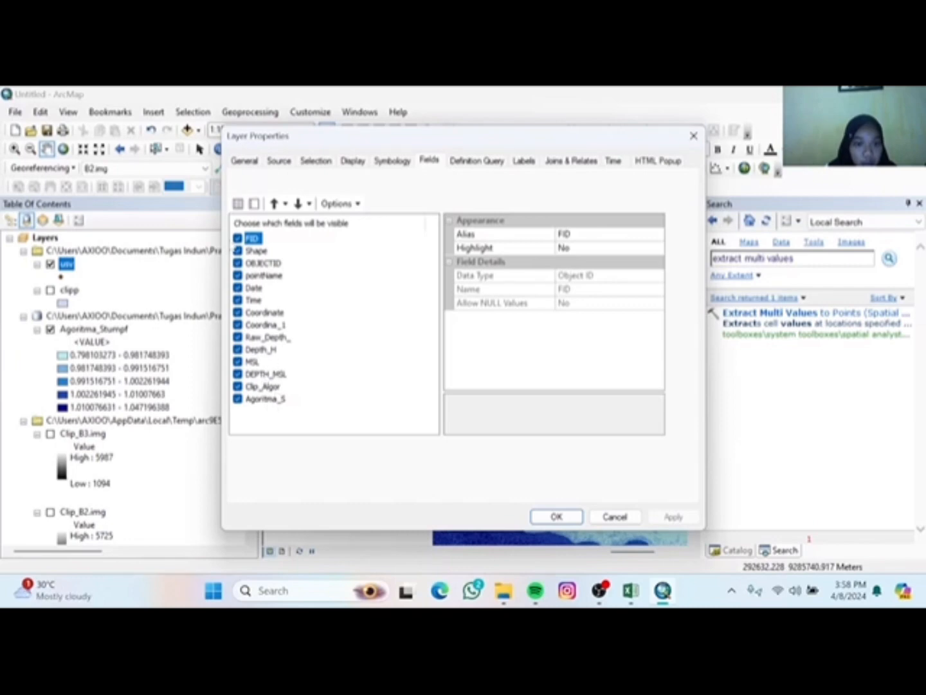
{"action": "left_click", "coordinate": [237, 238]}
{"action": "left_click", "coordinate": [237, 250]}
{"action": "left_click", "coordinate": [238, 263]}
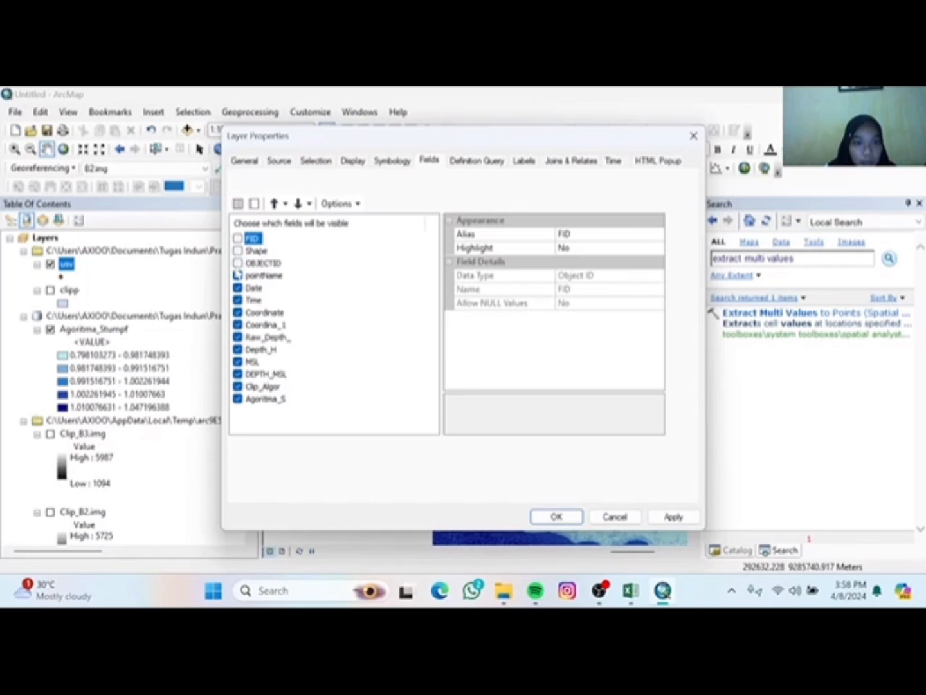
{"action": "left_click", "coordinate": [237, 275]}
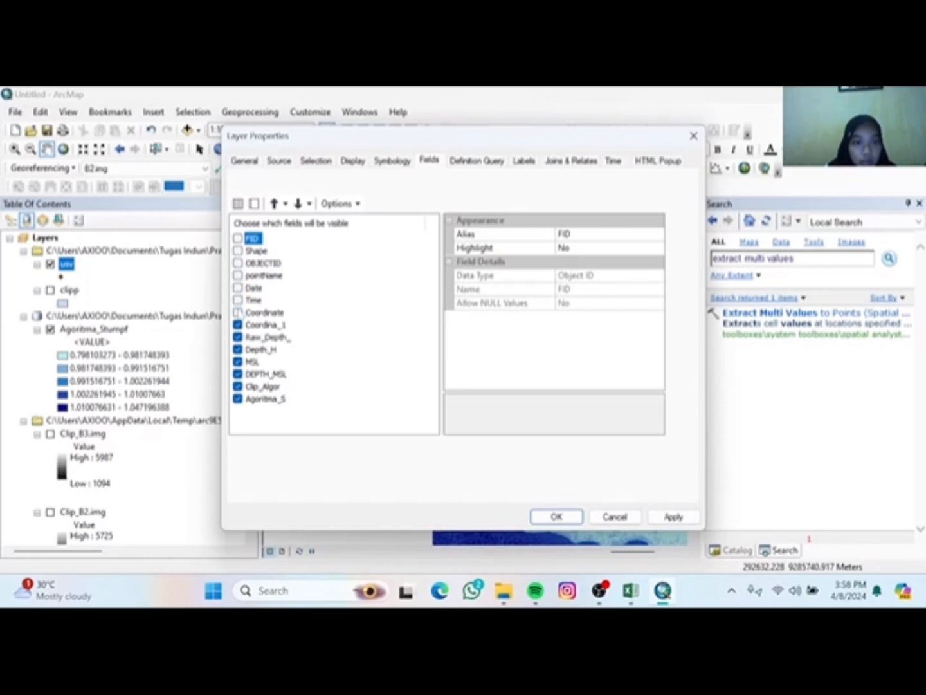
{"action": "left_click", "coordinate": [237, 362]}
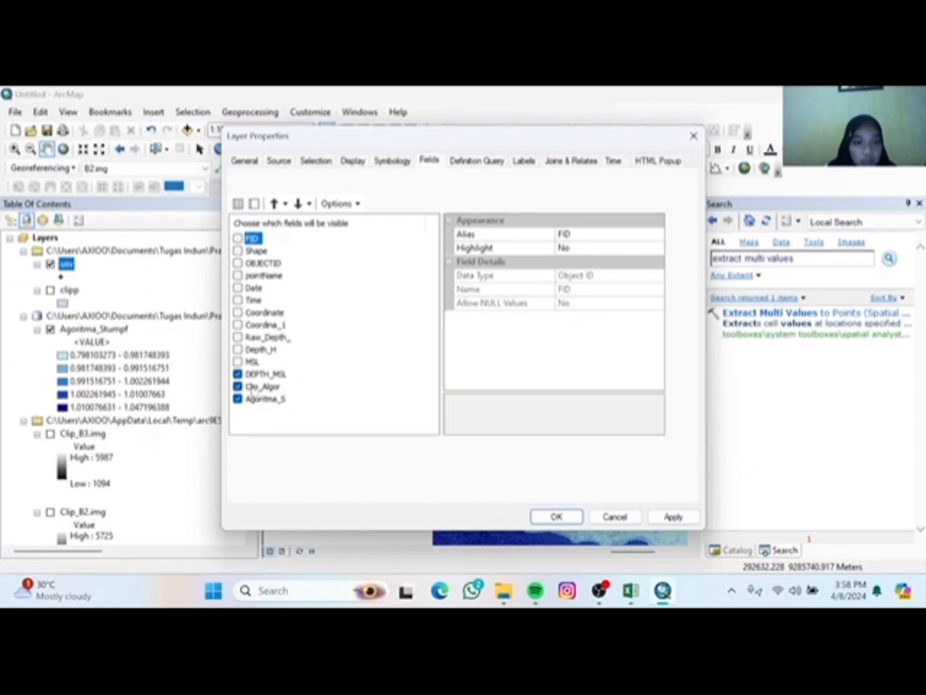
{"action": "left_click", "coordinate": [237, 386]}
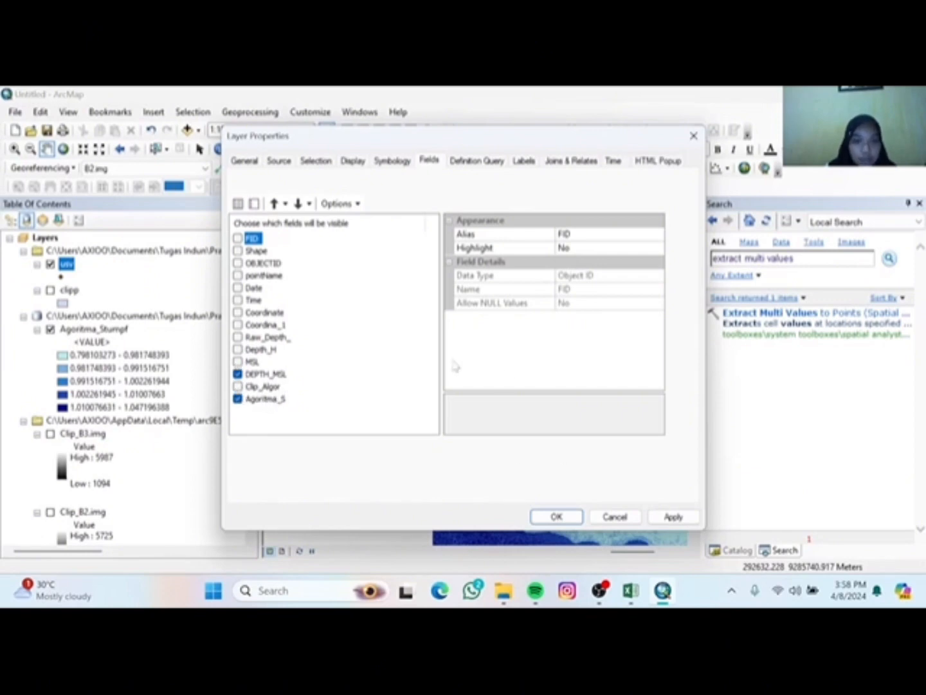
{"action": "left_click", "coordinate": [556, 516]}
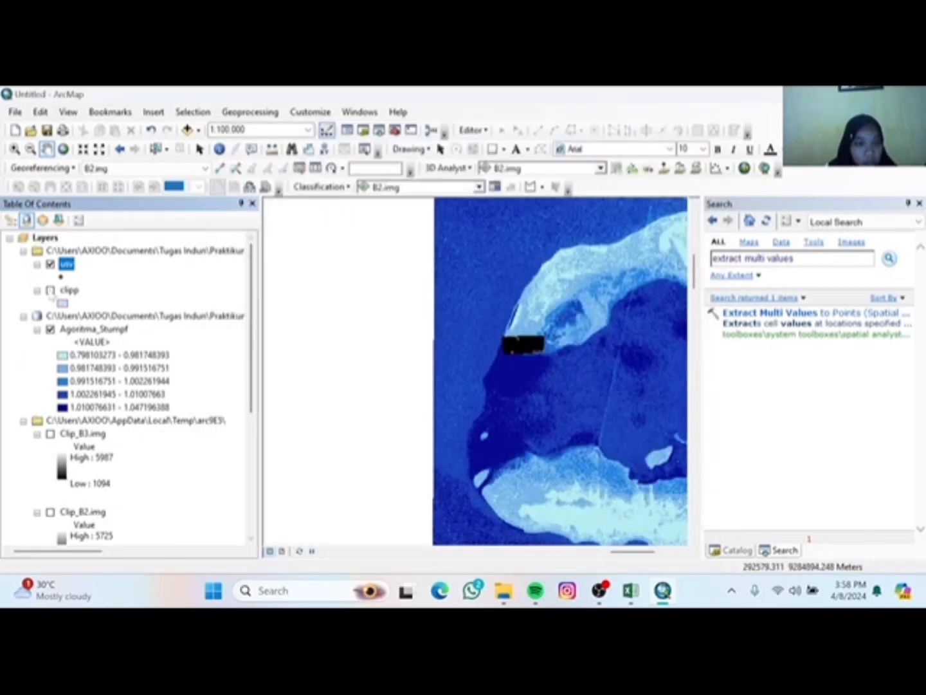
Open the usv layer's attribute table and start exporting its records.
{"action": "right_click", "coordinate": [66, 264]}
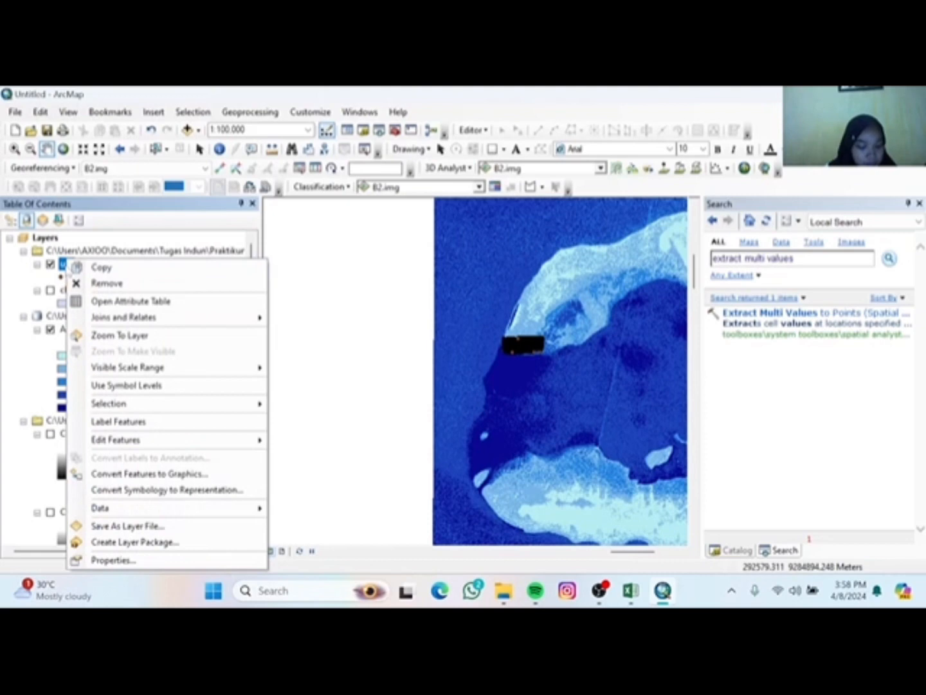
{"action": "left_click", "coordinate": [124, 301]}
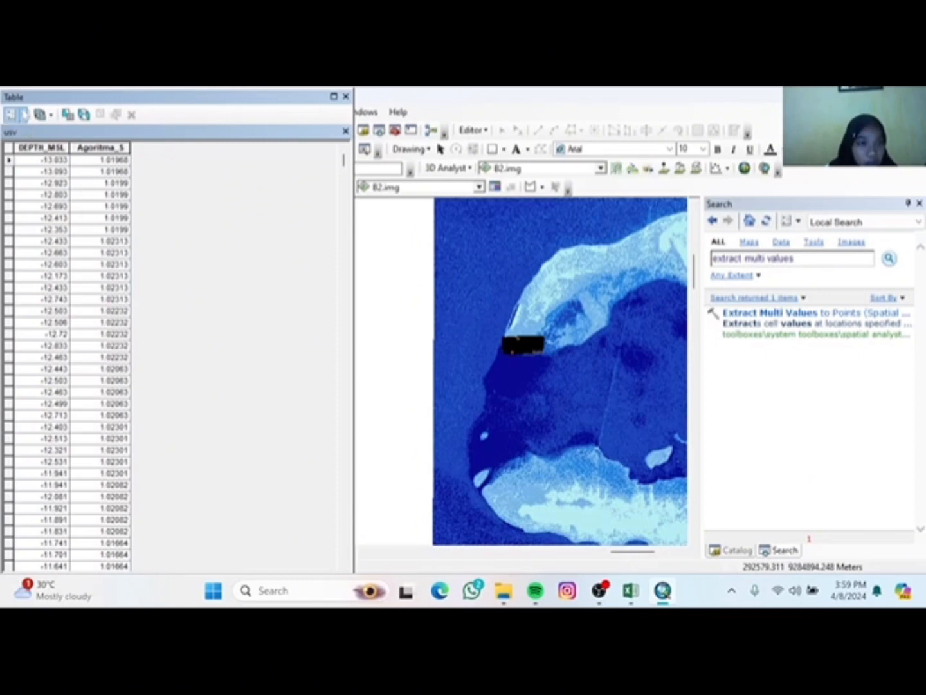
{"action": "left_click", "coordinate": [23, 115]}
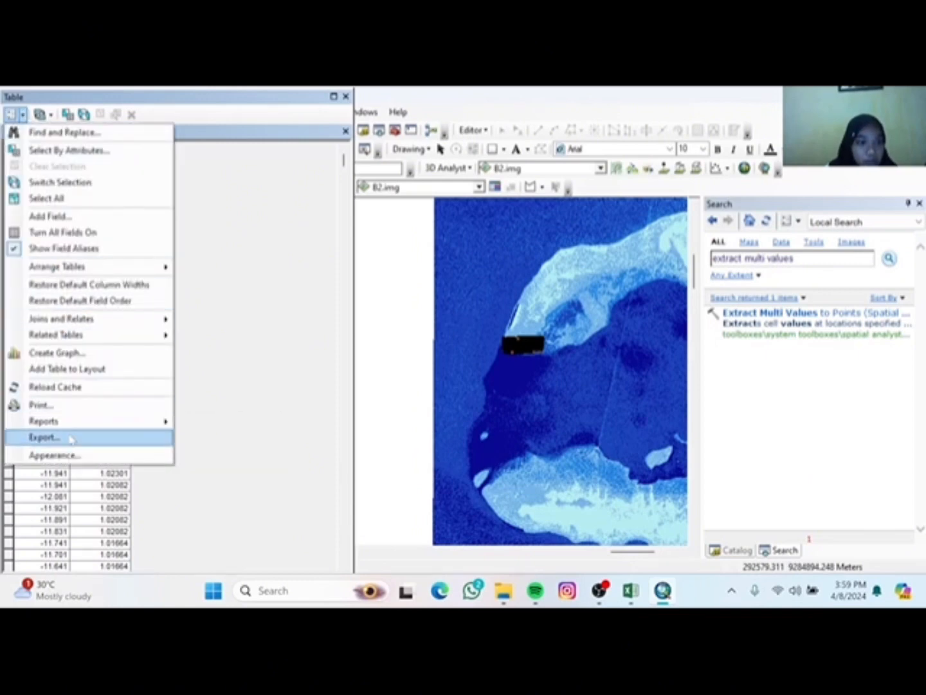
{"action": "left_click", "coordinate": [44, 437]}
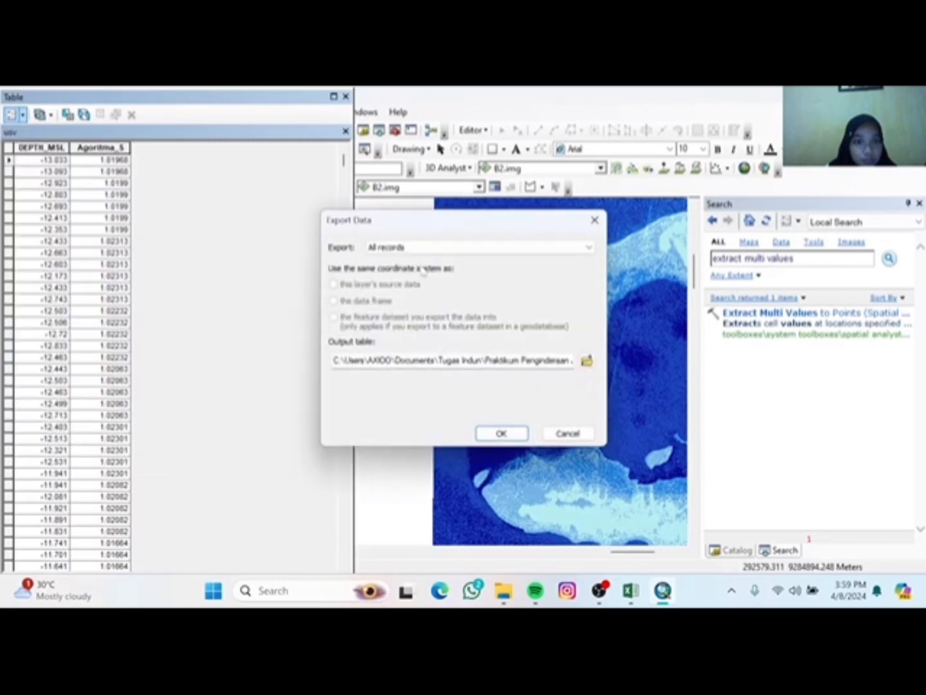
Name the exported output table AlgoritmaStumpf.dbf.
{"action": "left_click", "coordinate": [586, 360]}
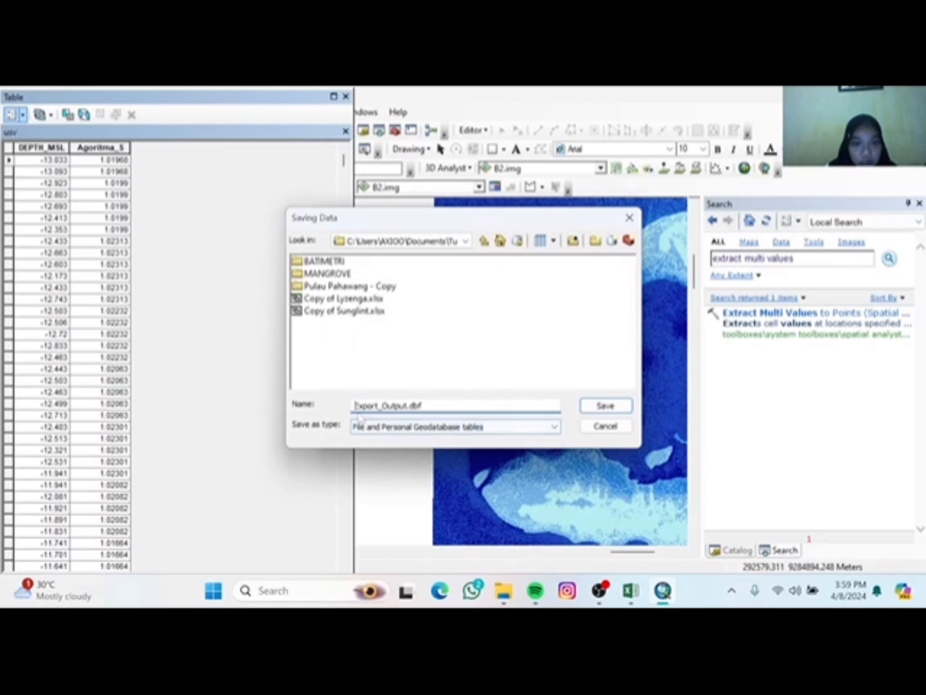
{"action": "left_click_drag", "start_coordinate": [355, 406], "coordinate": [394, 406]}
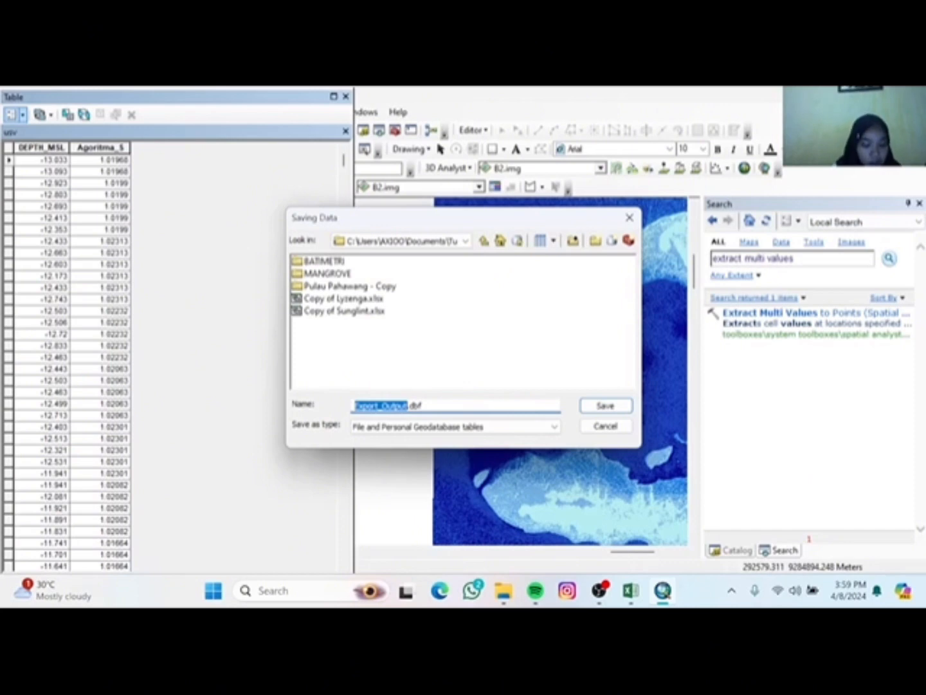
{"action": "key", "text": "BackSpace"}
{"action": "type", "text": "Algo"}
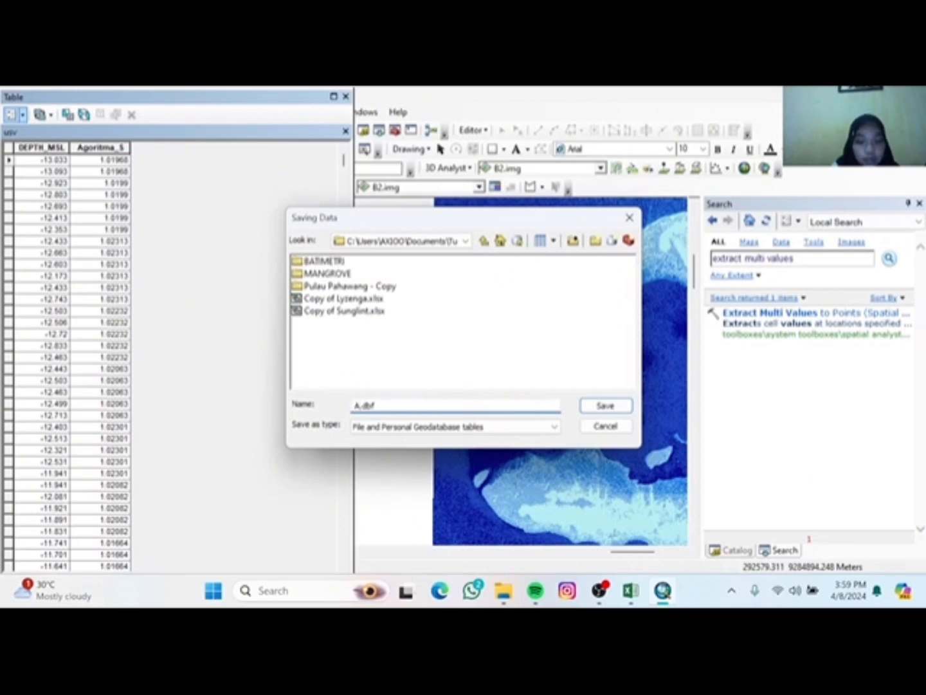
{"action": "type", "text": "ritma"}
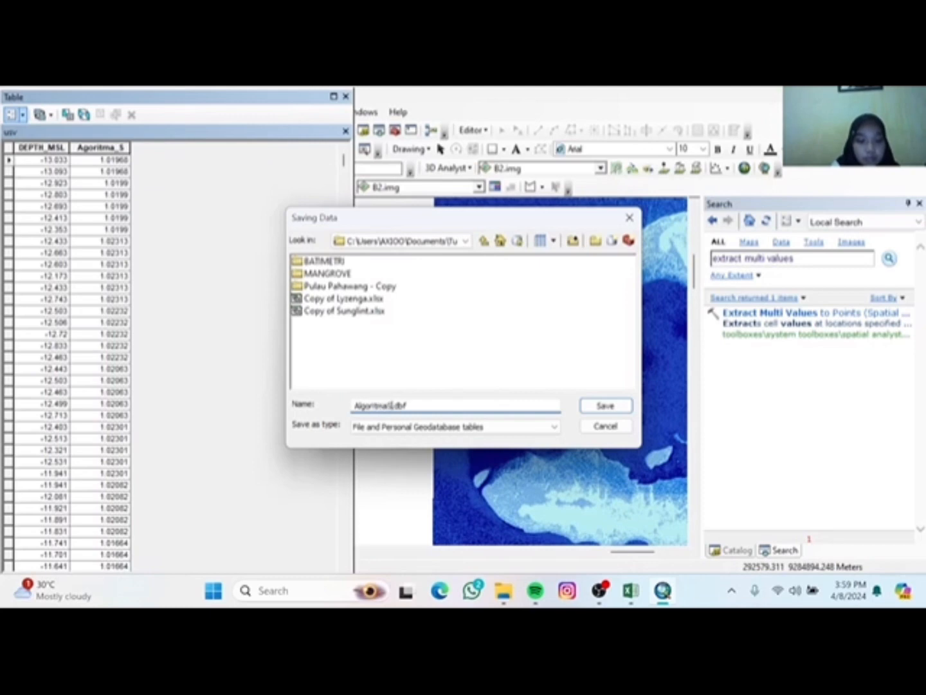
{"action": "type", "text": "Stumpf"}
{"action": "key", "text": "BackSpace"}
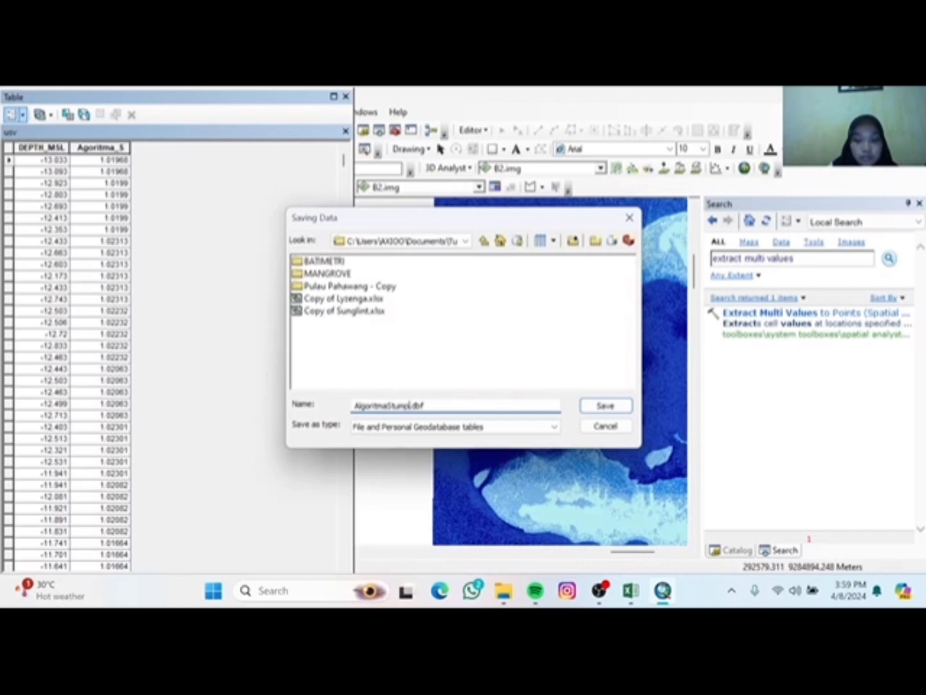
Save the AlgoritmaStumpf output as a dBASE Table and run the export without adding the table to the current map.
{"action": "left_click", "coordinate": [408, 428]}
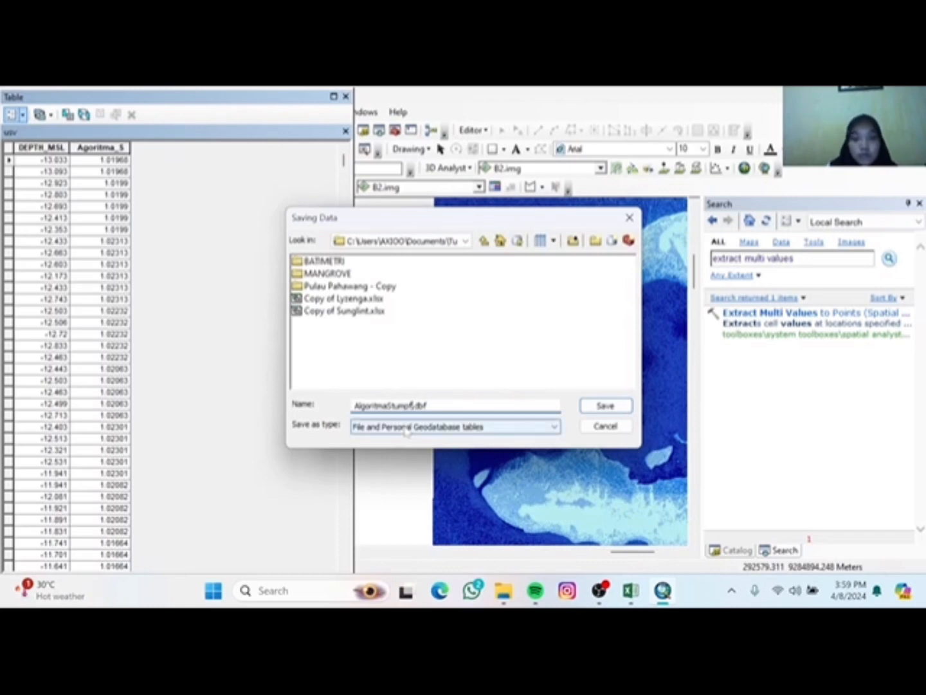
{"action": "left_click", "coordinate": [406, 429]}
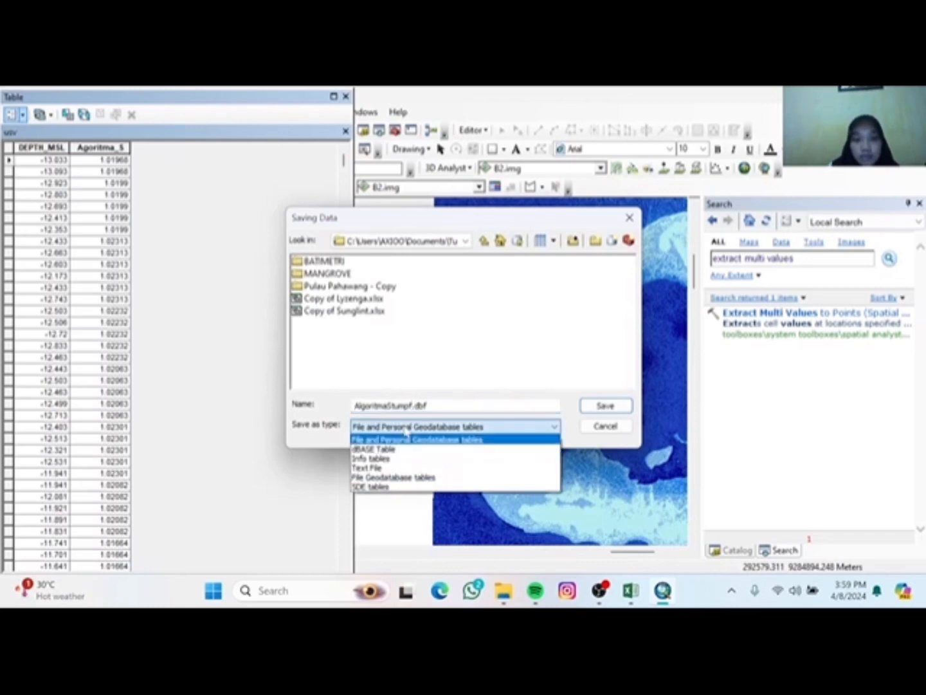
{"action": "left_click", "coordinate": [397, 449]}
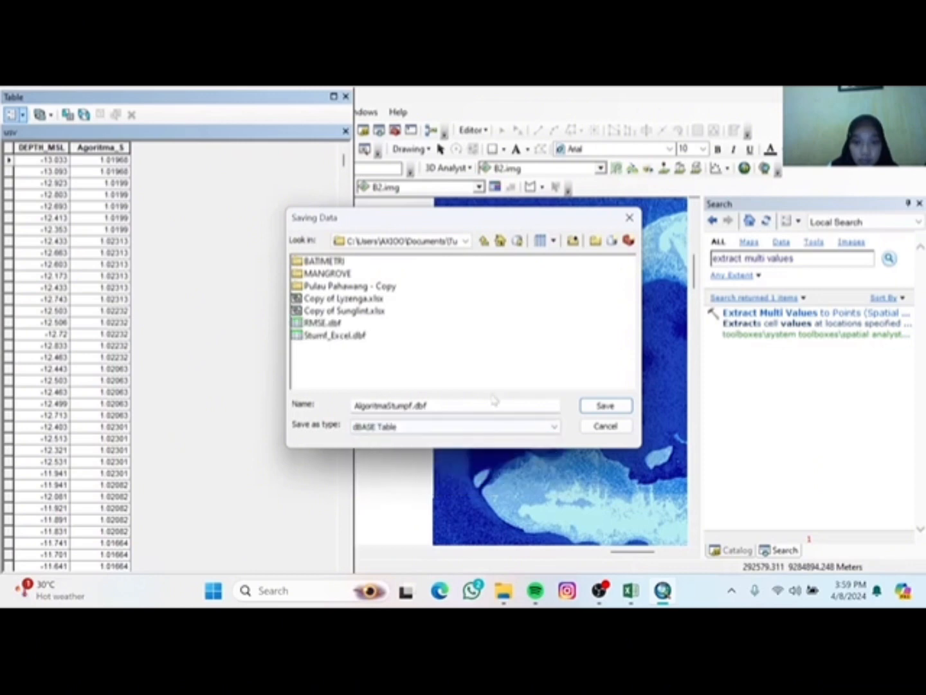
{"action": "left_click", "coordinate": [614, 405]}
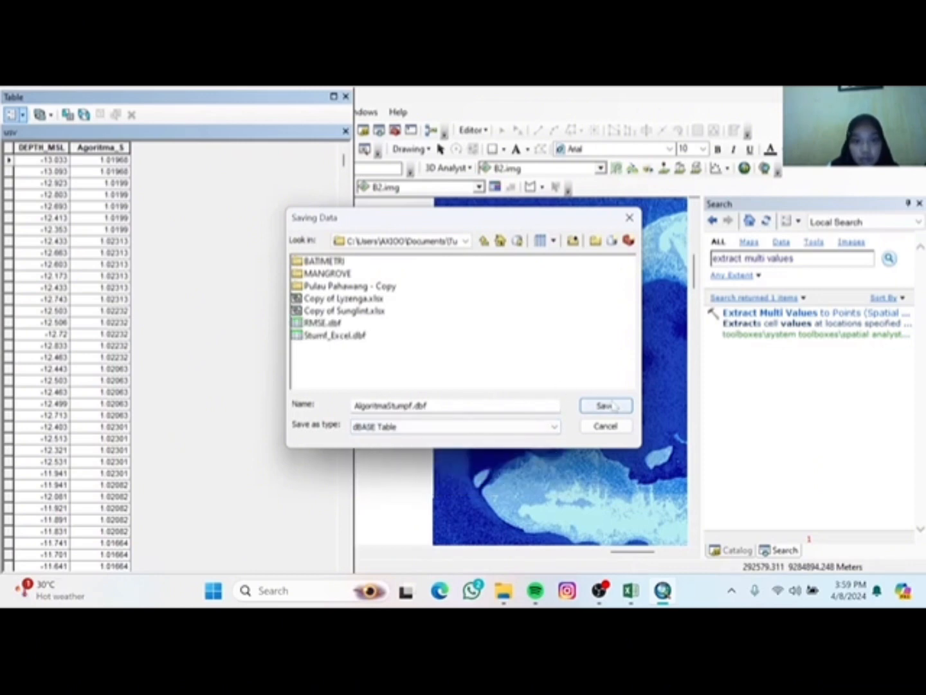
{"action": "left_click", "coordinate": [621, 408]}
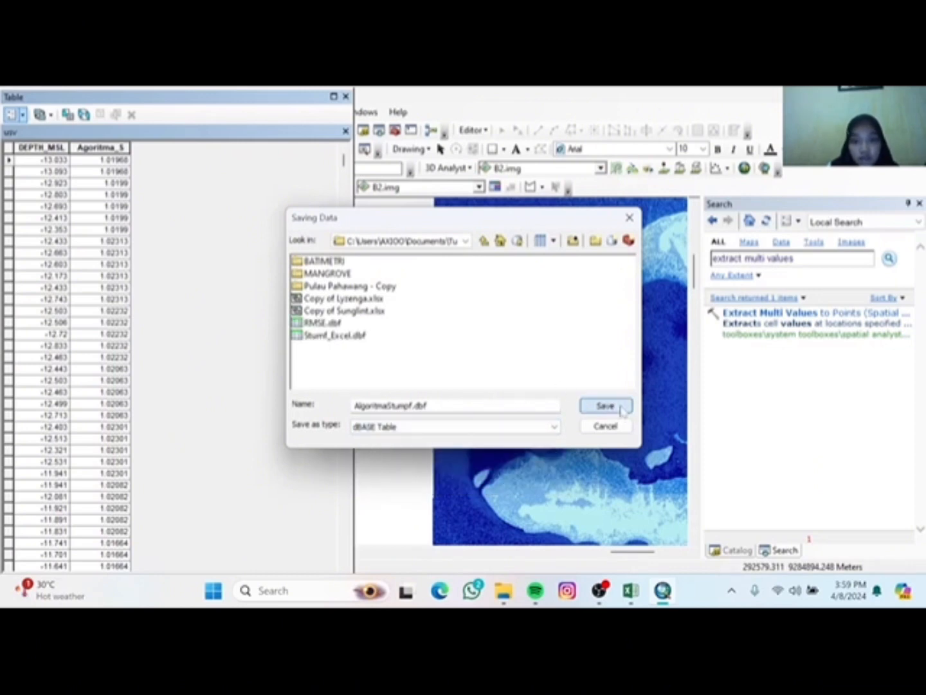
{"action": "left_click", "coordinate": [505, 434]}
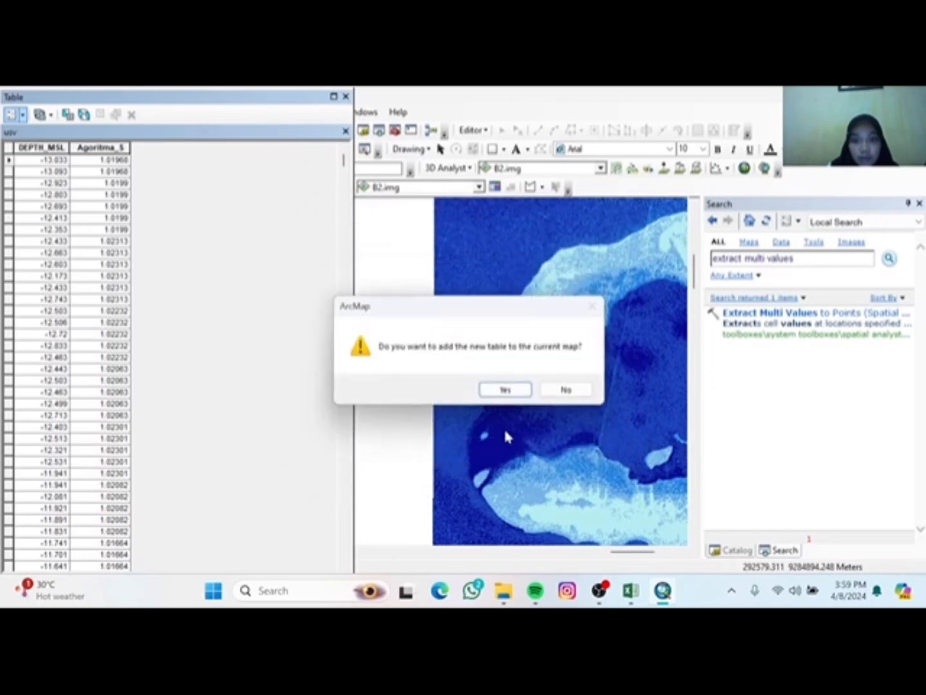
{"action": "left_click", "coordinate": [565, 391]}
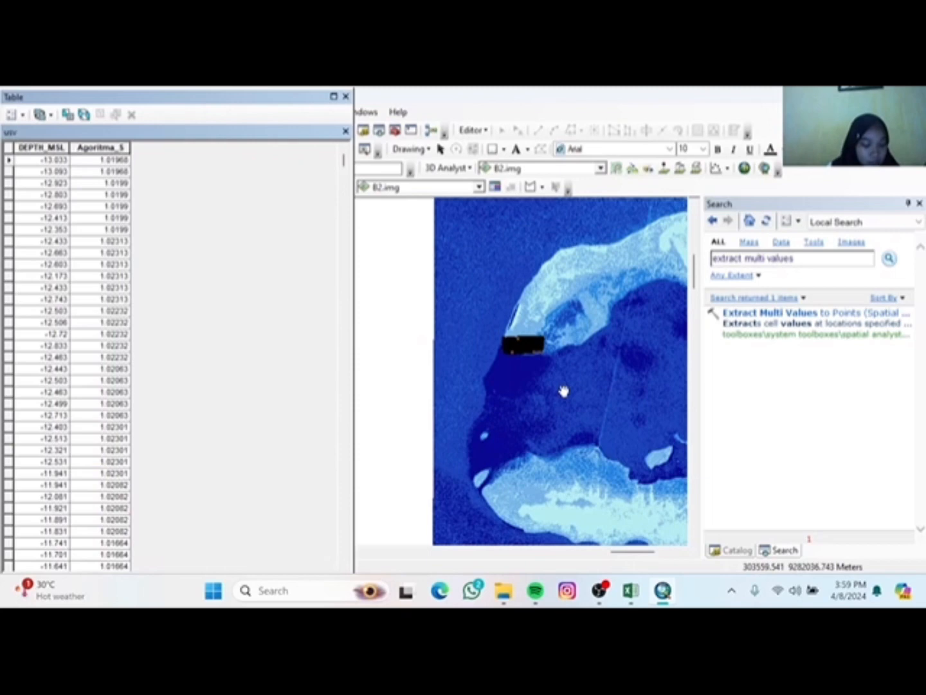
Switch to the Copy of Stumf_Excel workbook in Excel and examine its algoritma_, AVERAGE and DEPTH_MSL columns.
{"action": "left_click", "coordinate": [625, 593]}
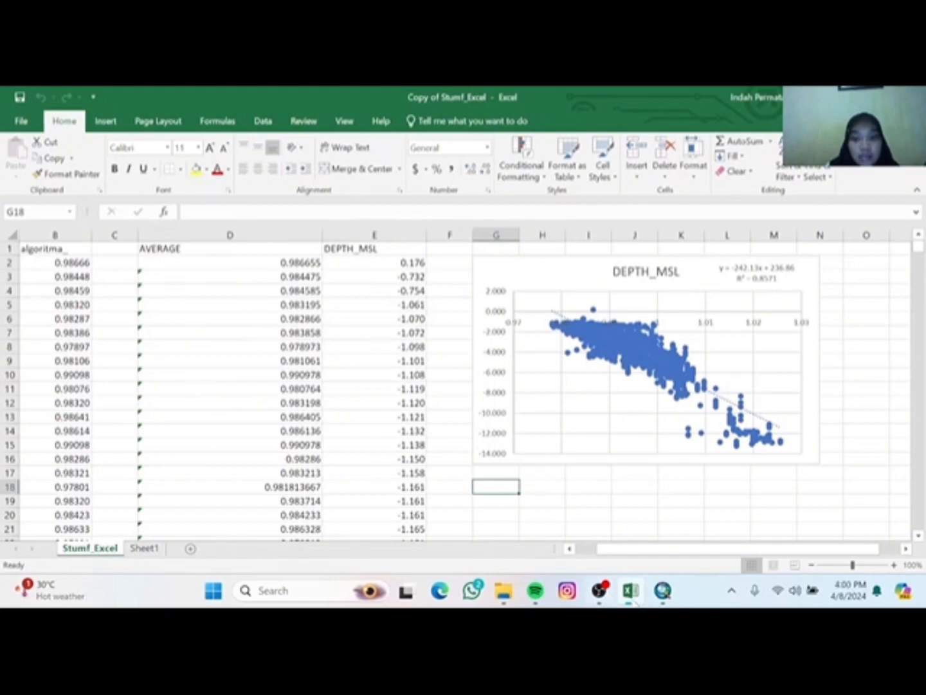
{"action": "left_click", "coordinate": [661, 595]}
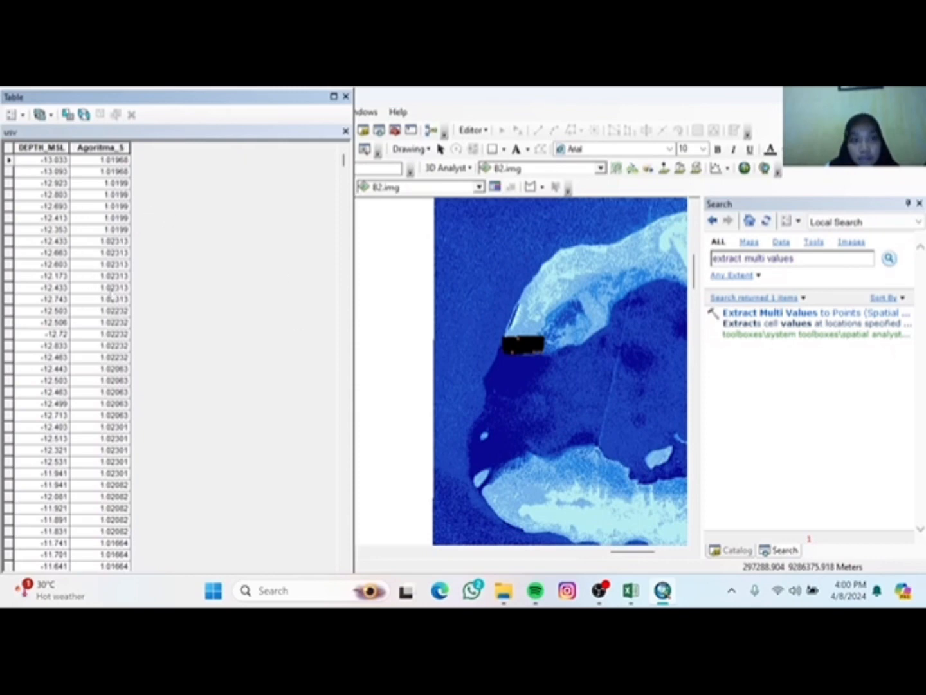
{"action": "left_click", "coordinate": [631, 591]}
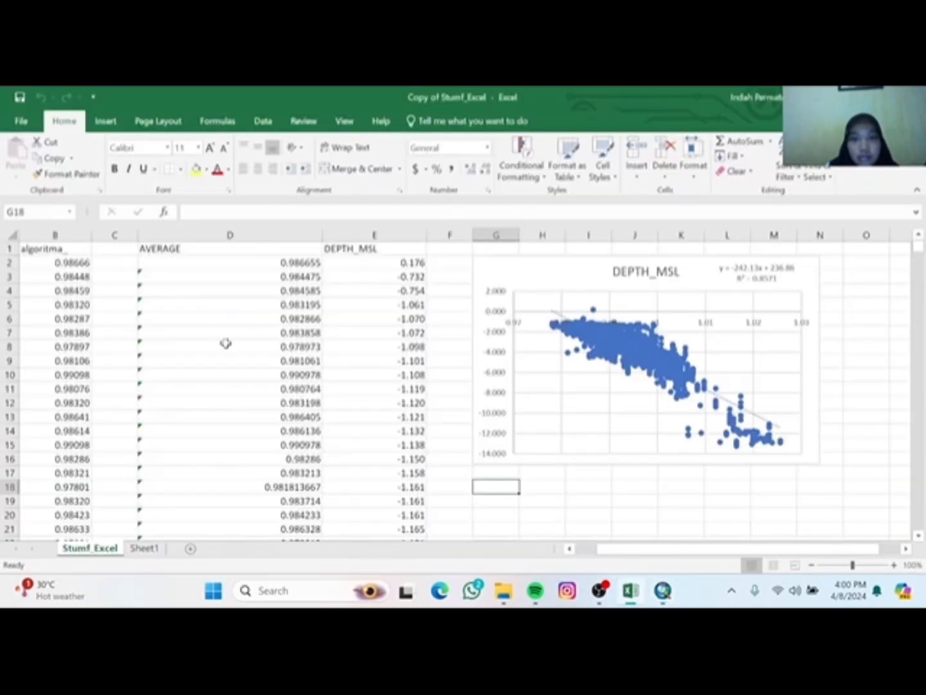
{"action": "left_click", "coordinate": [168, 249]}
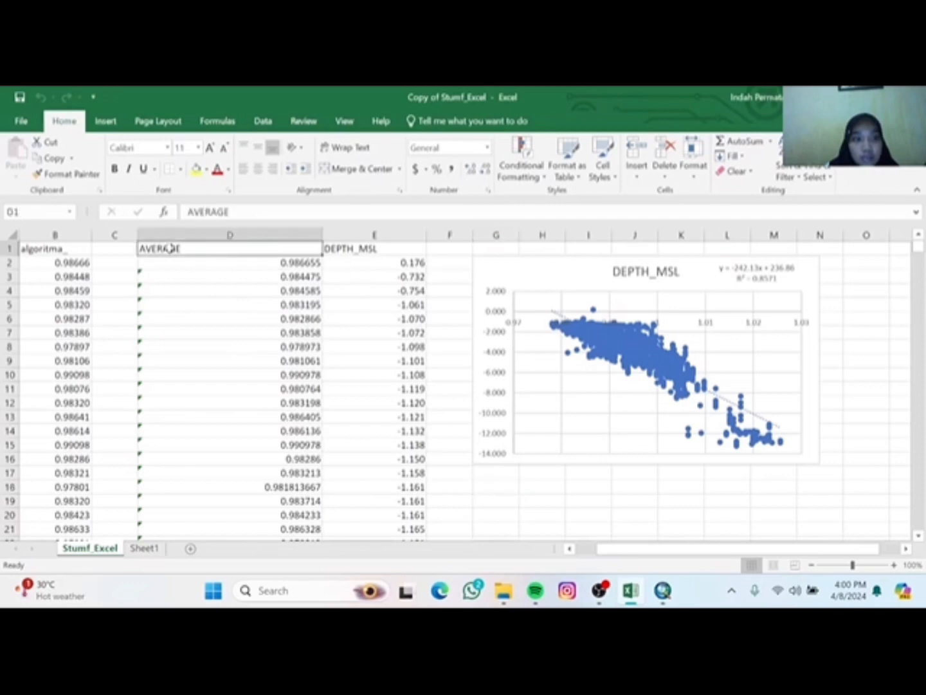
{"action": "left_click", "coordinate": [55, 252]}
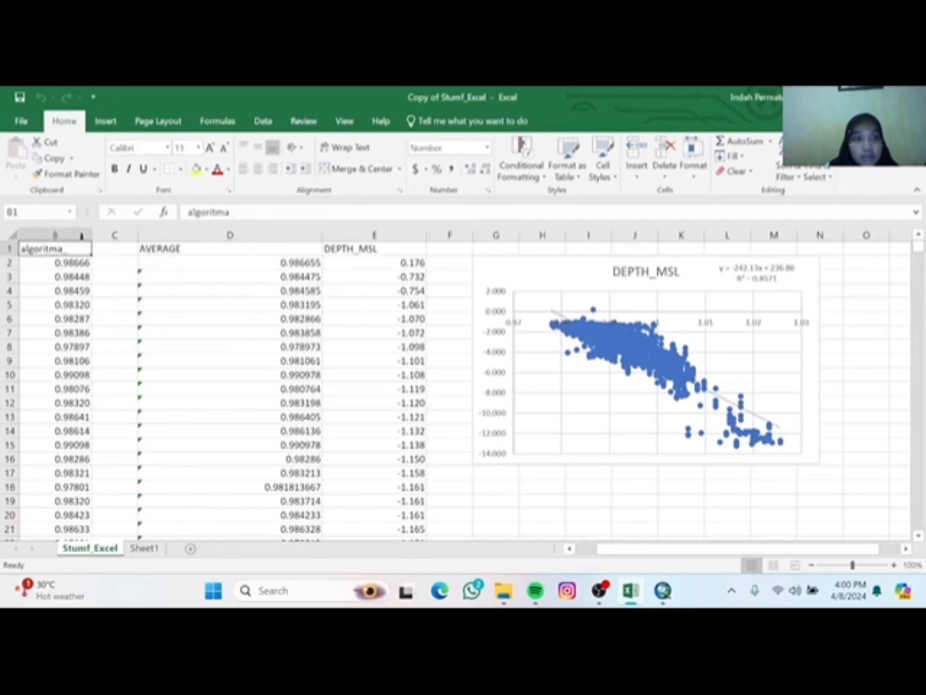
{"action": "left_click", "coordinate": [162, 248]}
{"action": "left_click", "coordinate": [351, 249]}
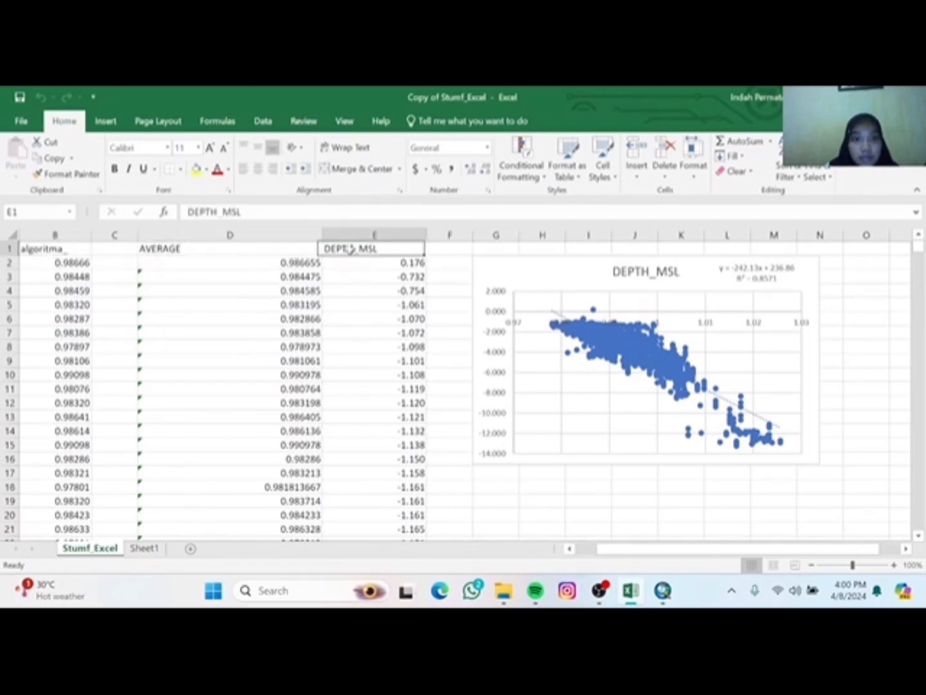
Examine the AVERAGEIF formulas in the AVERAGE column and the depth and algoritma_ cells they reference.
{"action": "left_click", "coordinate": [297, 263]}
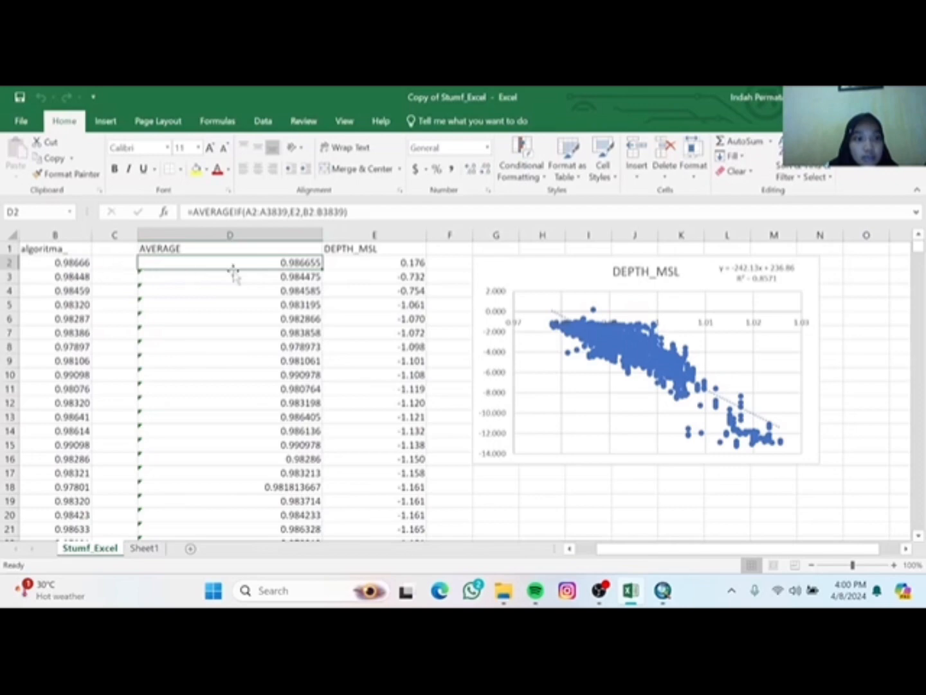
{"action": "left_click_drag", "start_coordinate": [608, 549], "coordinate": [588, 550]}
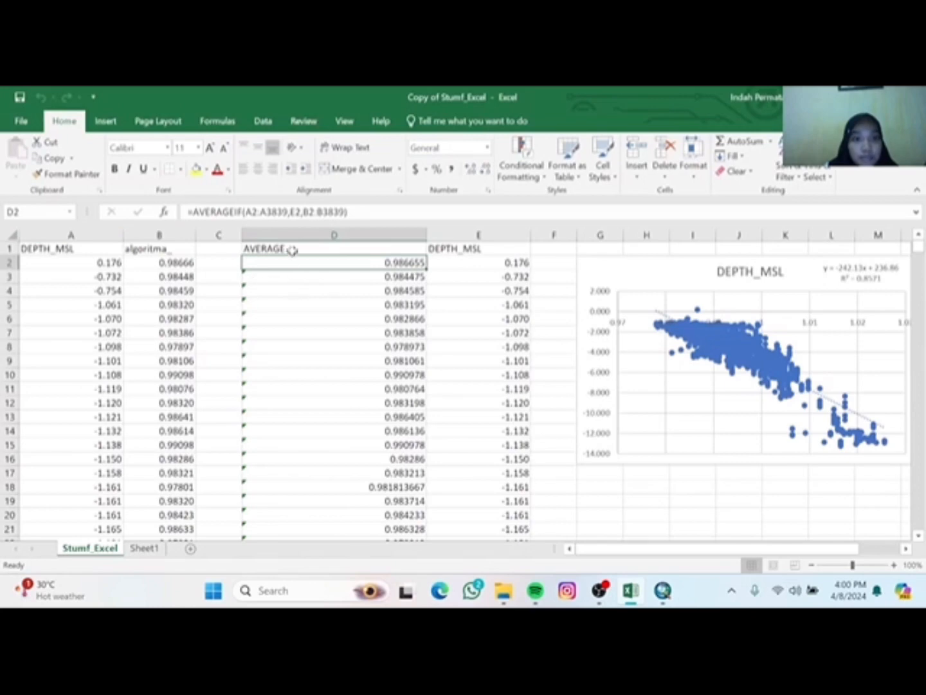
{"action": "left_click", "coordinate": [480, 264]}
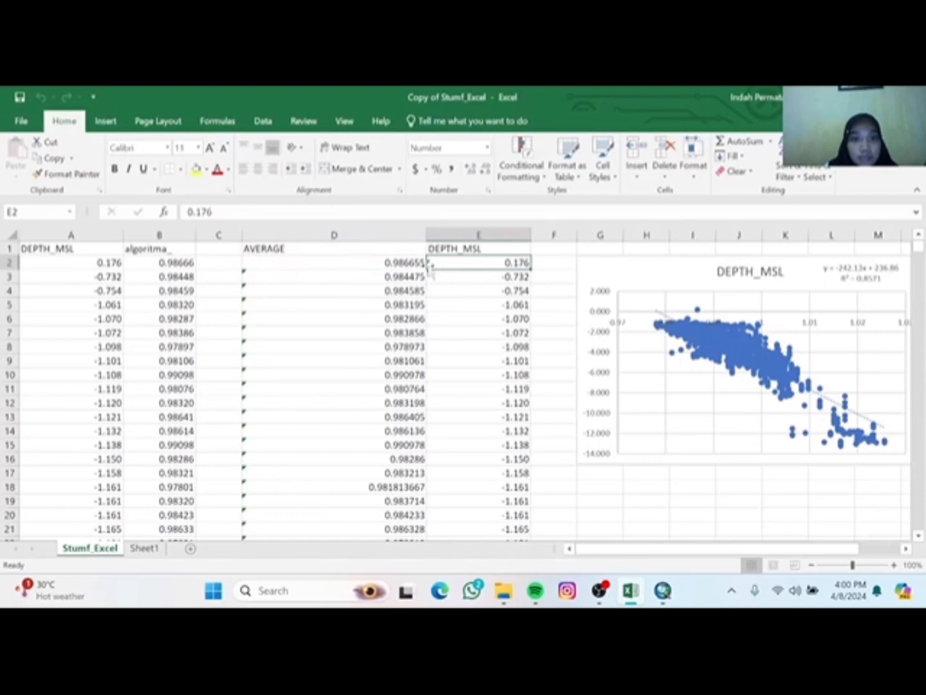
{"action": "left_click", "coordinate": [386, 264]}
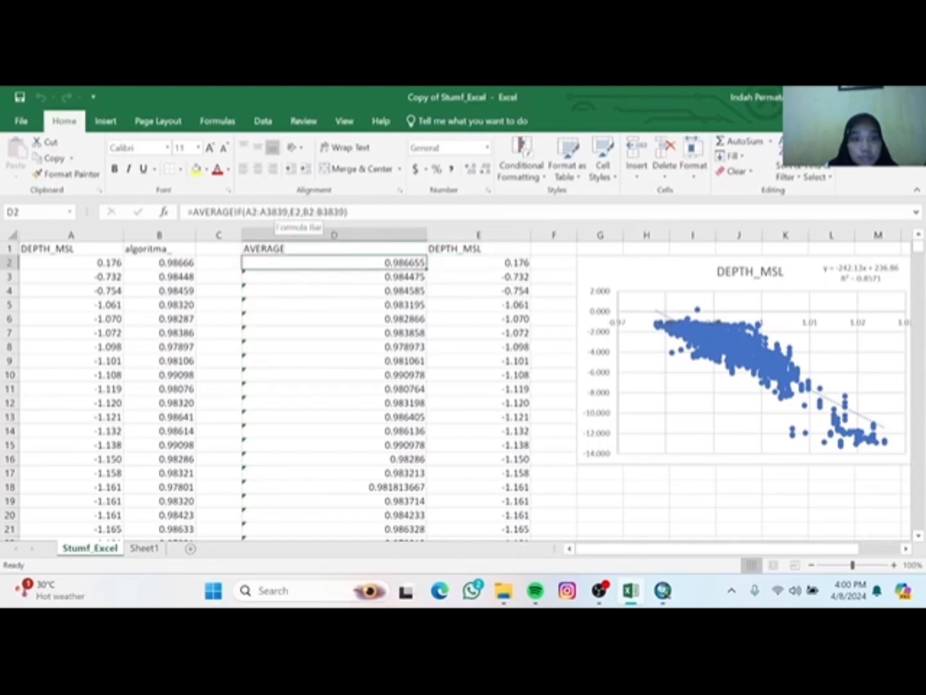
{"action": "left_click", "coordinate": [176, 265]}
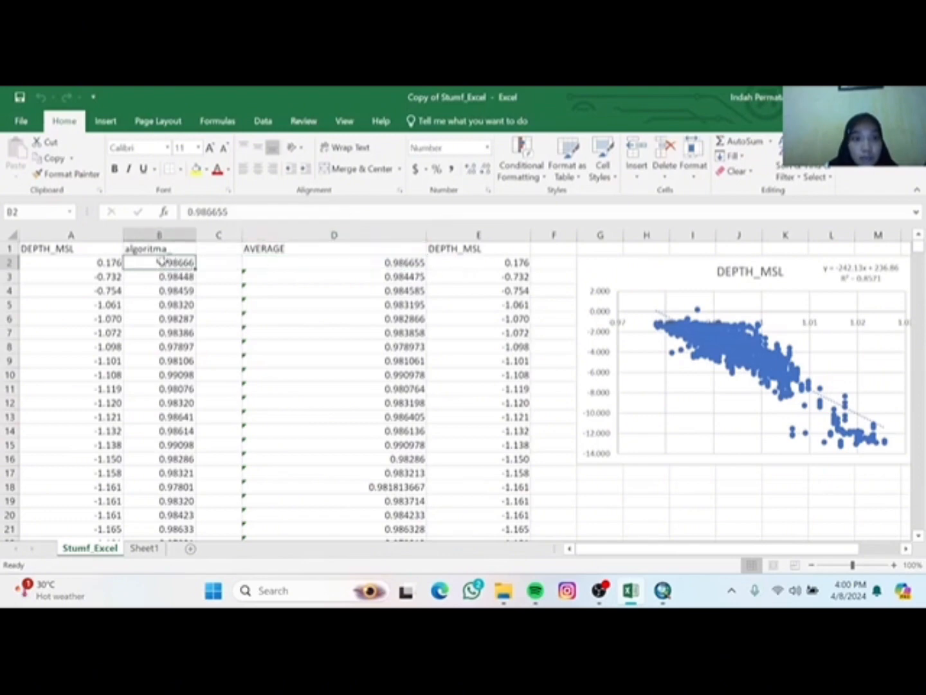
{"action": "left_click", "coordinate": [371, 265]}
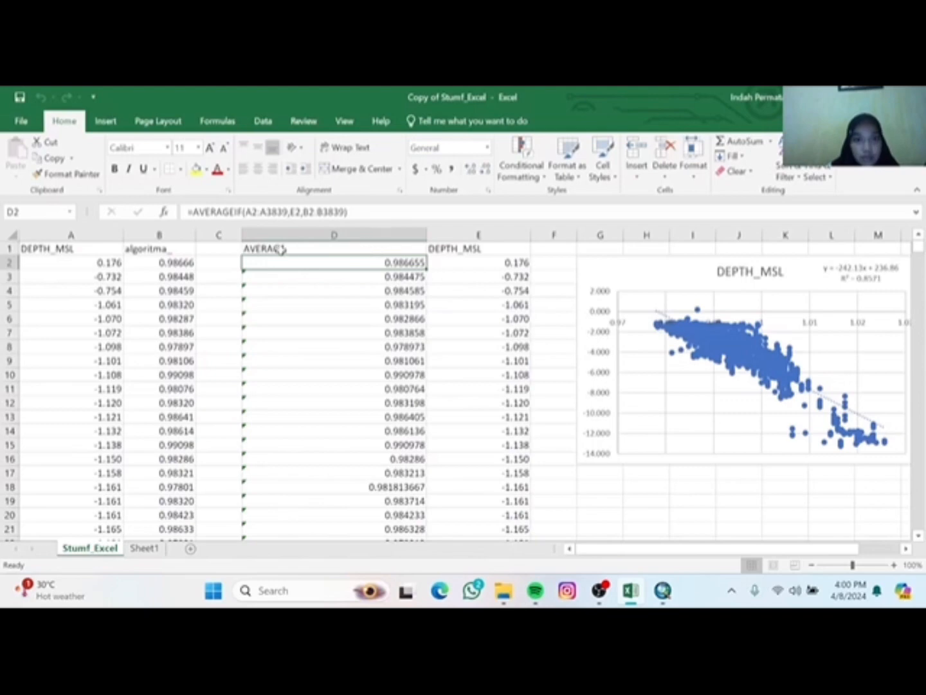
{"action": "left_click", "coordinate": [370, 320]}
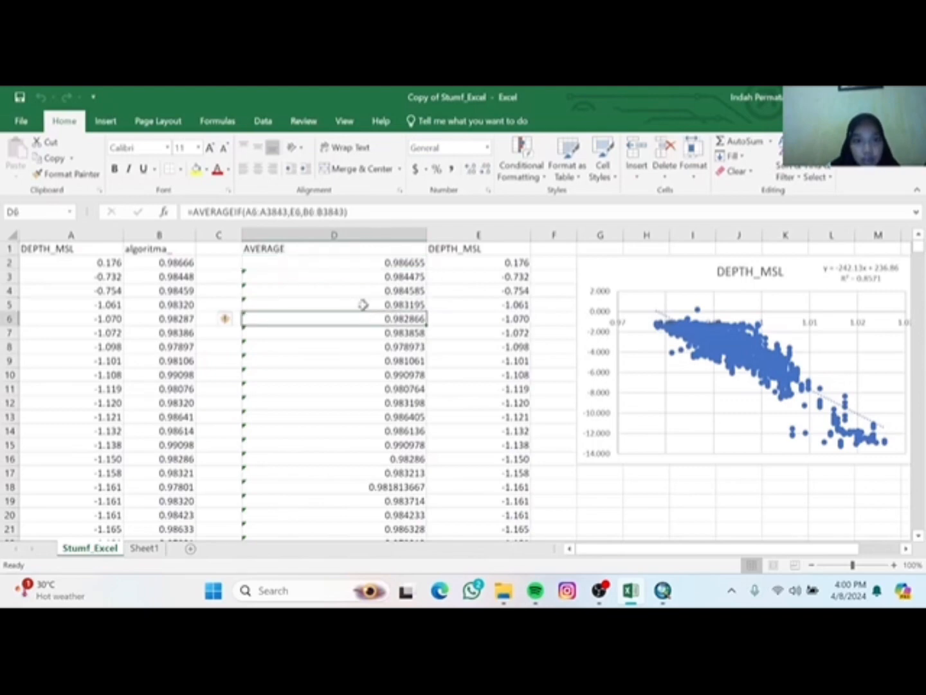
{"action": "left_click", "coordinate": [377, 261]}
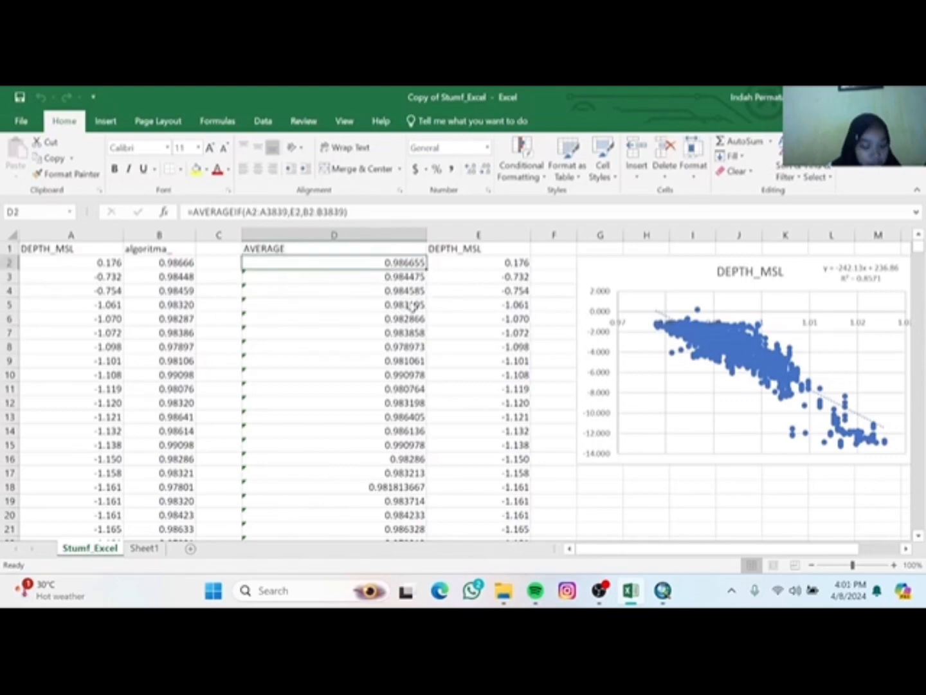
{"action": "left_click", "coordinate": [474, 264]}
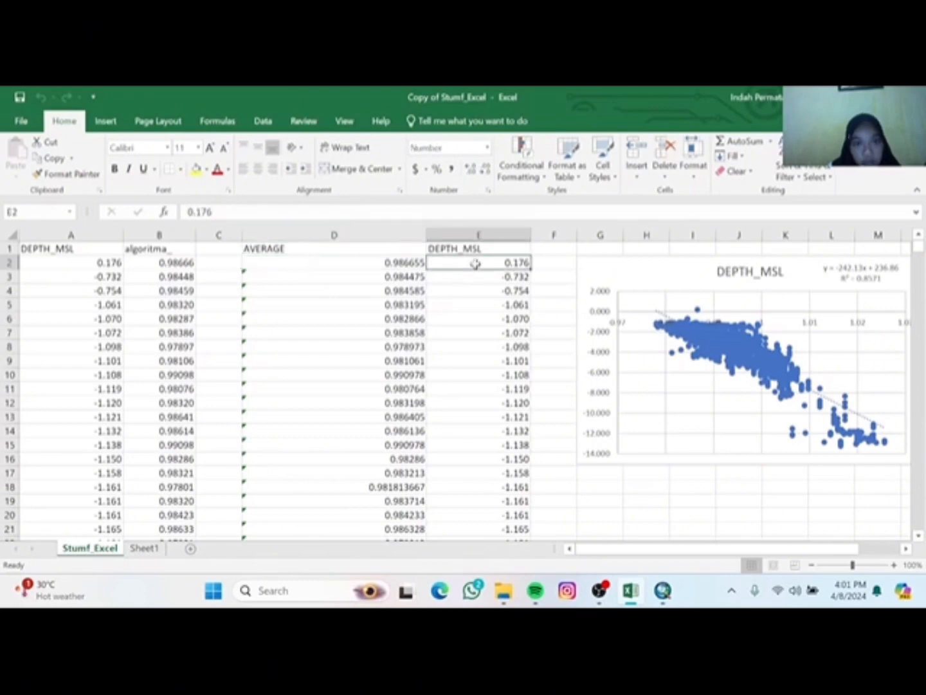
{"action": "left_click", "coordinate": [474, 275]}
{"action": "left_click", "coordinate": [481, 290]}
{"action": "left_click", "coordinate": [487, 302]}
{"action": "left_click", "coordinate": [492, 264]}
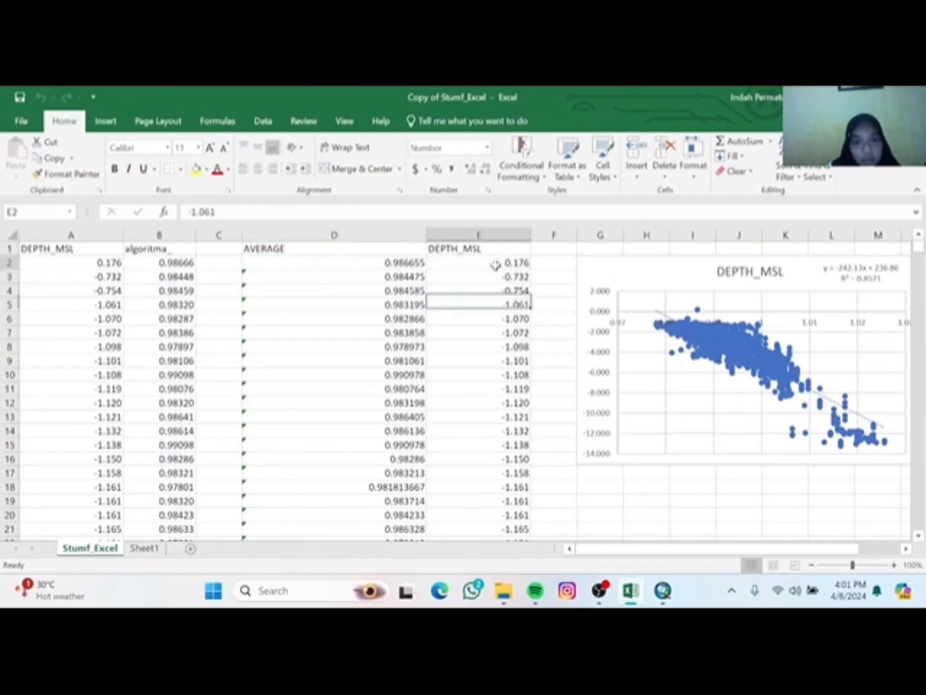
Review the scatter chart types available for plotting AVERAGE against DEPTH_MSL.
{"action": "left_click_drag", "start_coordinate": [598, 557], "coordinate": [679, 555]}
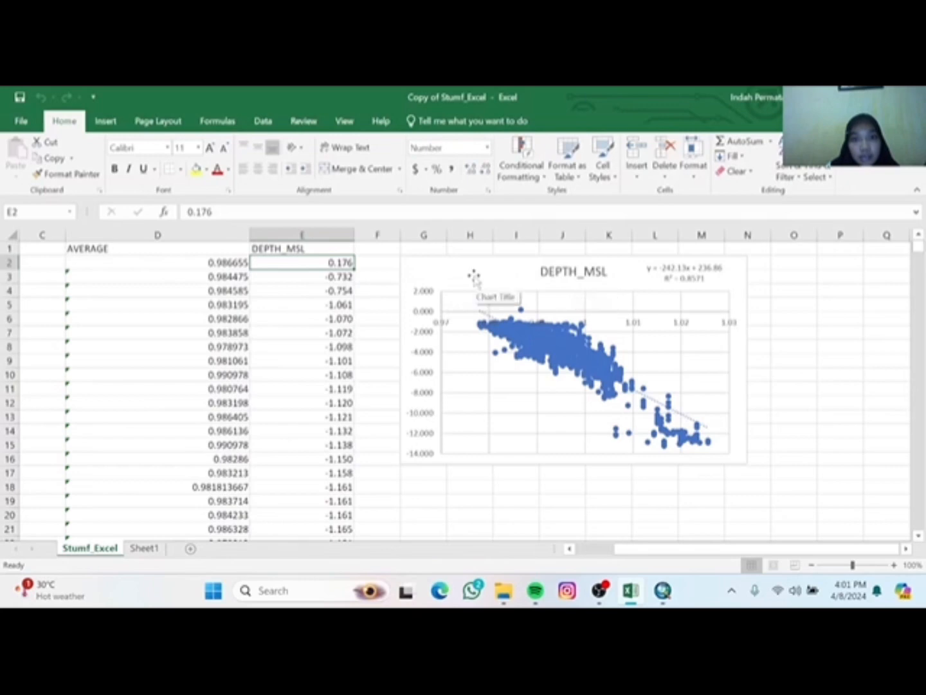
{"action": "left_click", "coordinate": [106, 122]}
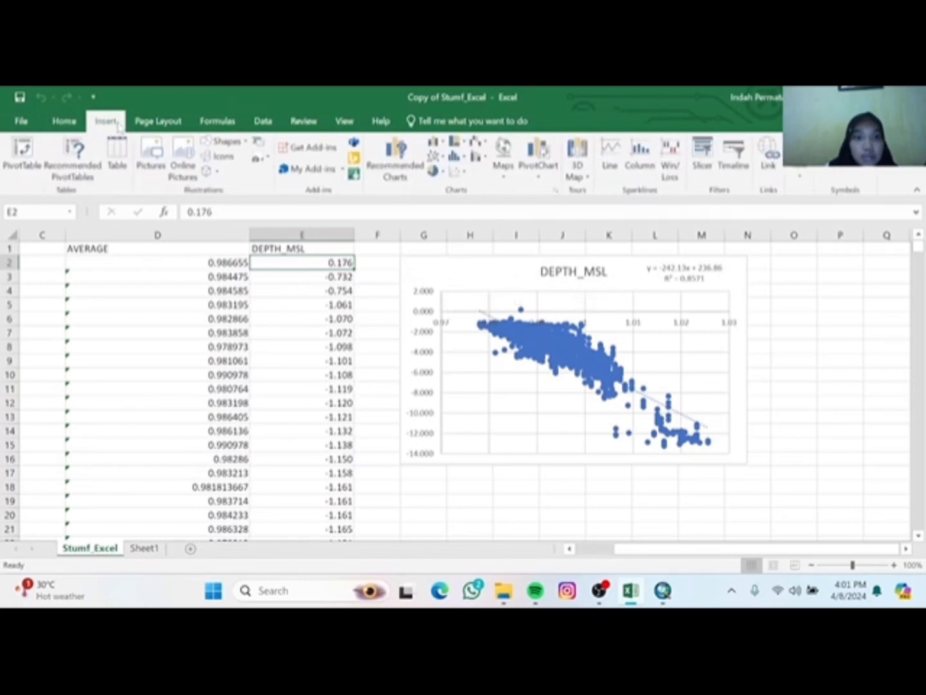
{"action": "left_click", "coordinate": [463, 174]}
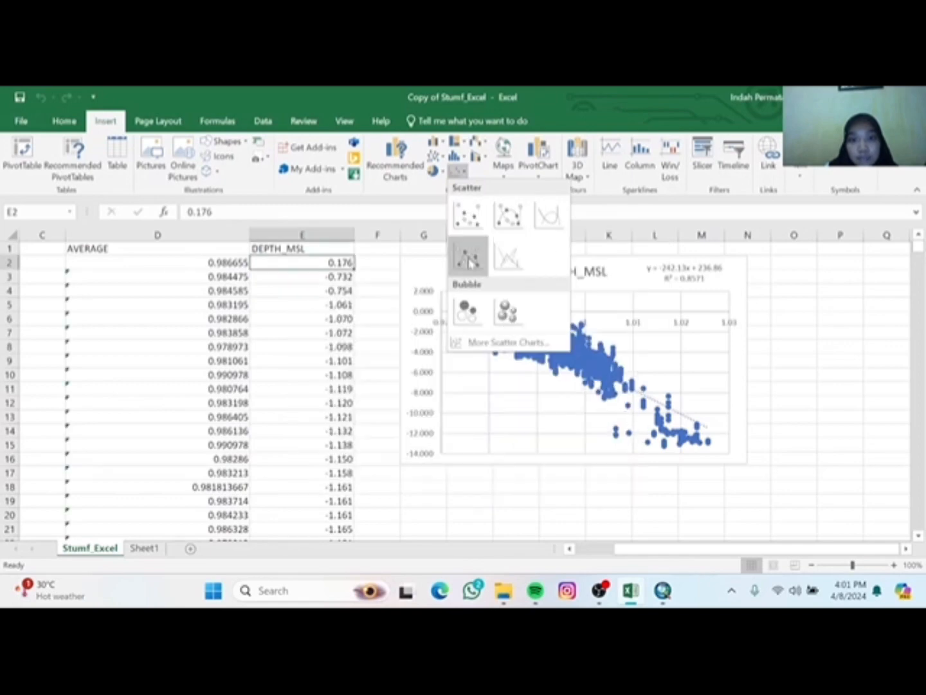
{"action": "left_click", "coordinate": [433, 188]}
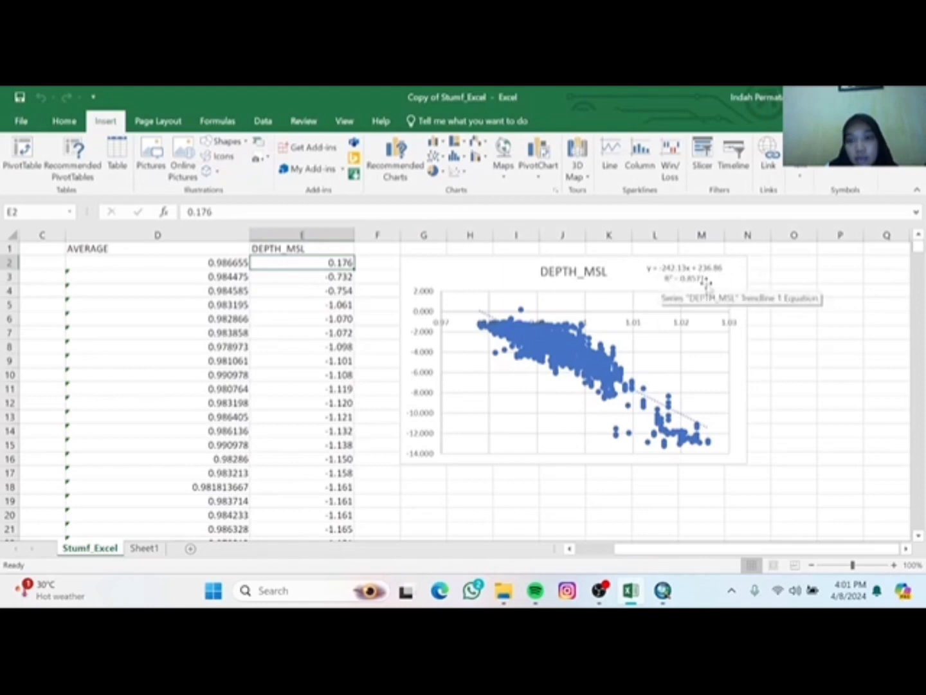
Add a linear trendline to the DEPTH_MSL series in the scatter chart.
{"action": "right_click", "coordinate": [651, 274]}
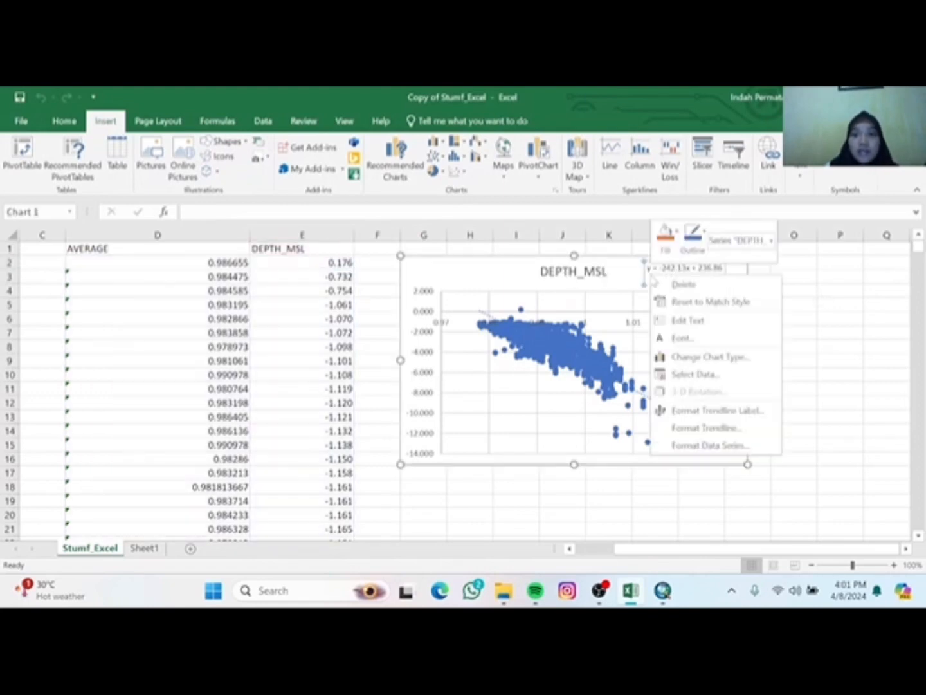
{"action": "right_click", "coordinate": [551, 339]}
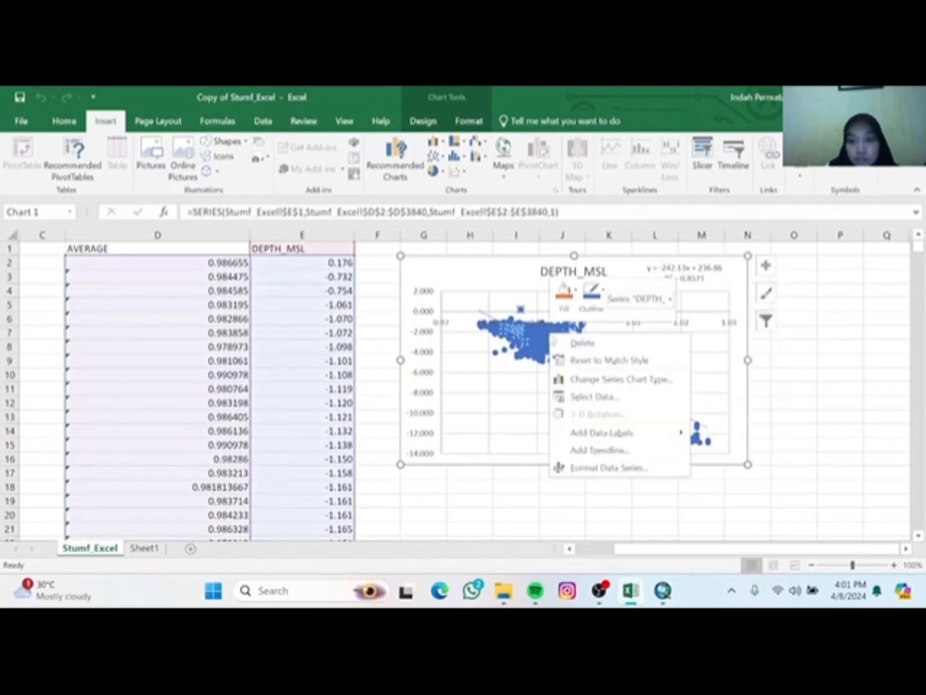
{"action": "left_click", "coordinate": [600, 450]}
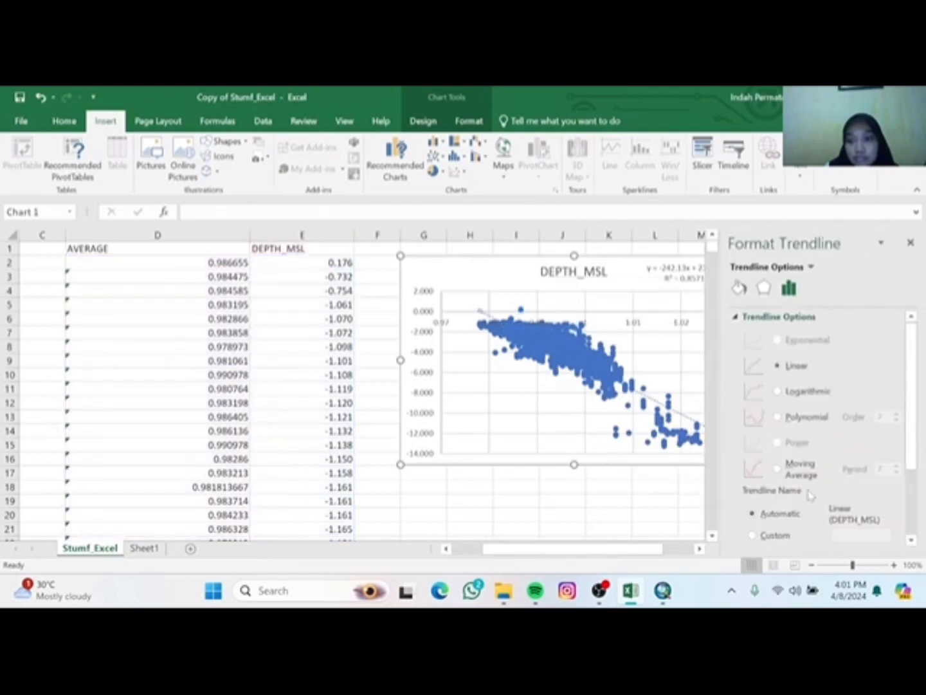
Review the trendline's forecast, intercept, equation and R-squared display options, and close its formatting settings.
{"action": "scroll", "coordinate": [809, 494], "scroll_direction": "down", "scroll_amount": 3}
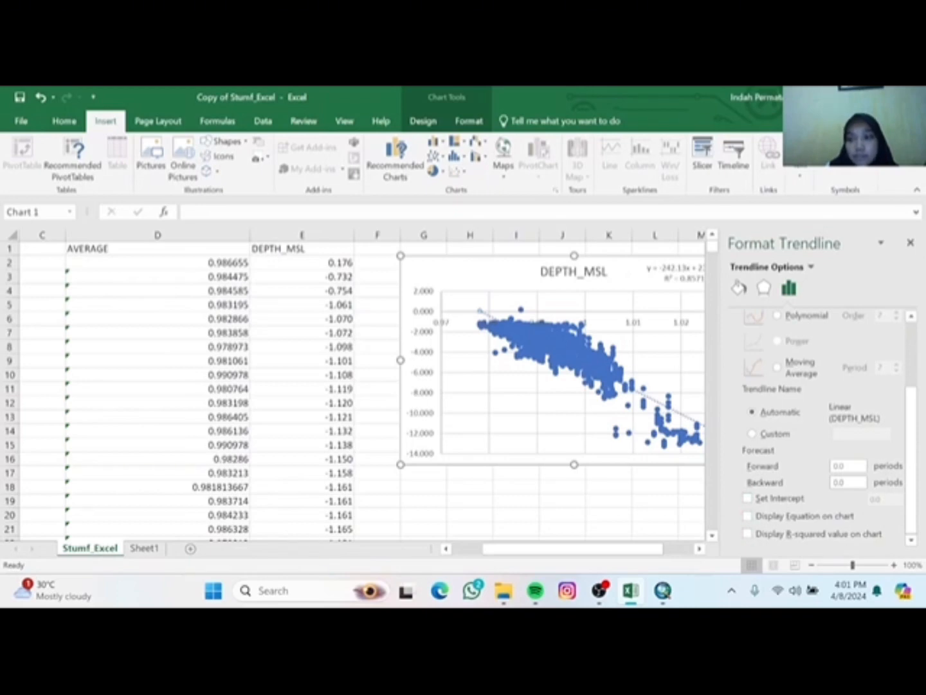
{"action": "left_click", "coordinate": [910, 243]}
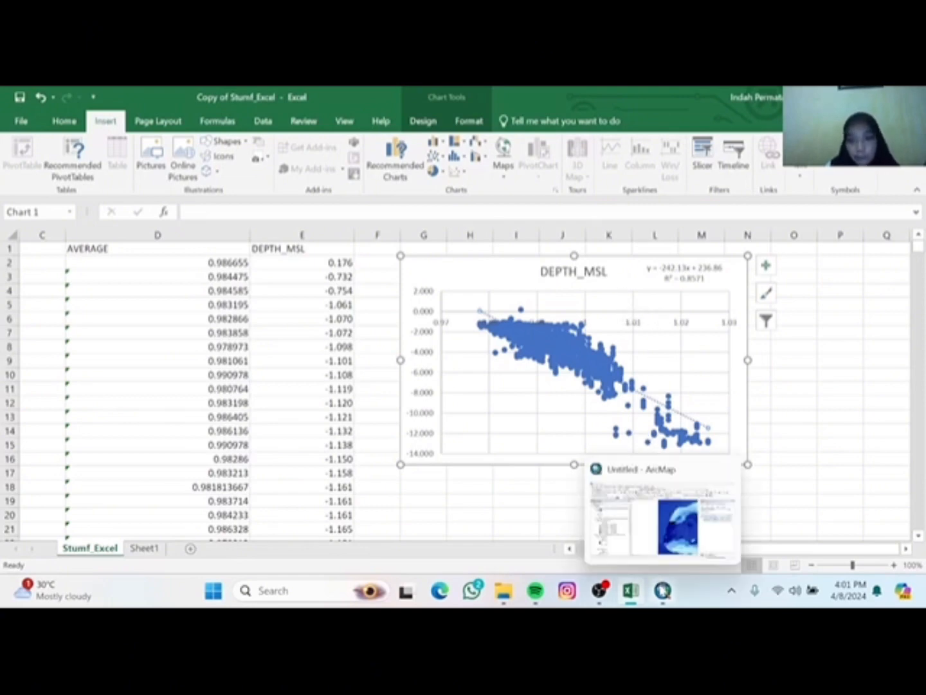
Switch to ArcMap, search the tools for "raster calculator" and open the Spatial Analyst Raster Calculator.
{"action": "left_click", "coordinate": [664, 591]}
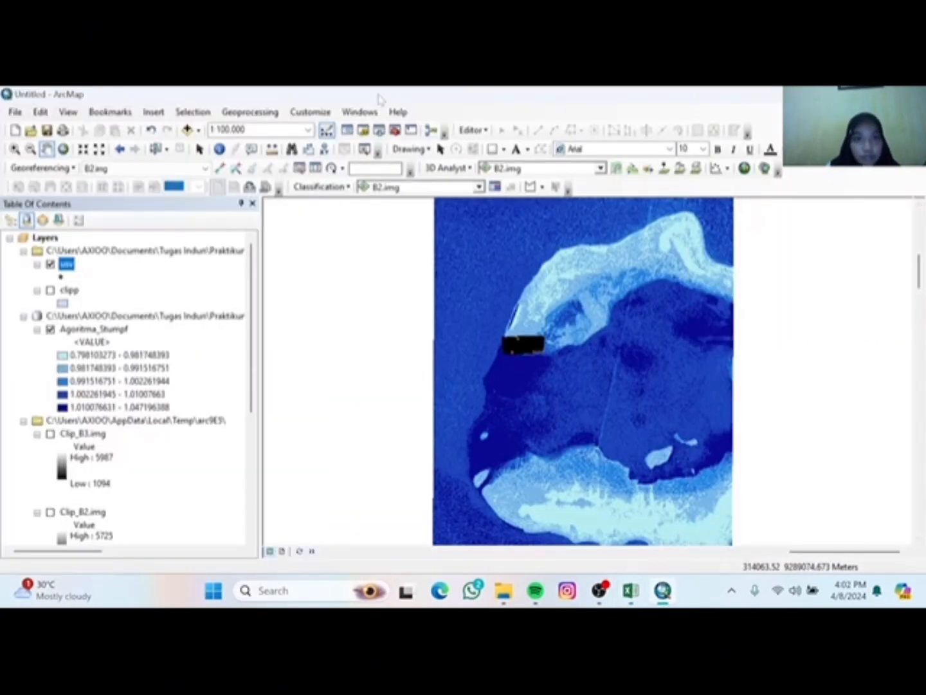
{"action": "left_click", "coordinate": [382, 132]}
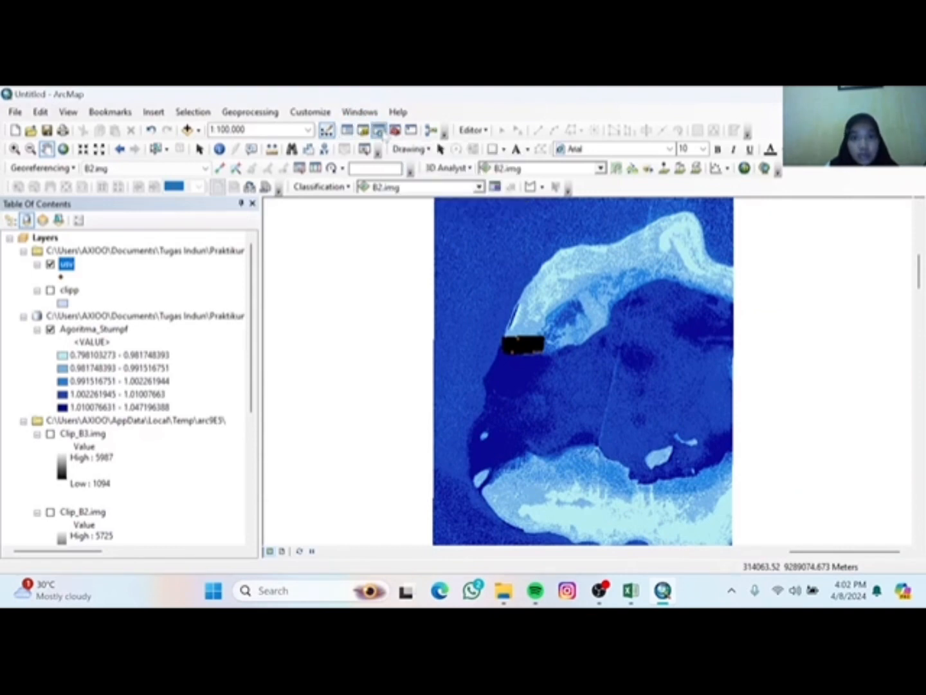
{"action": "left_click", "coordinate": [861, 260]}
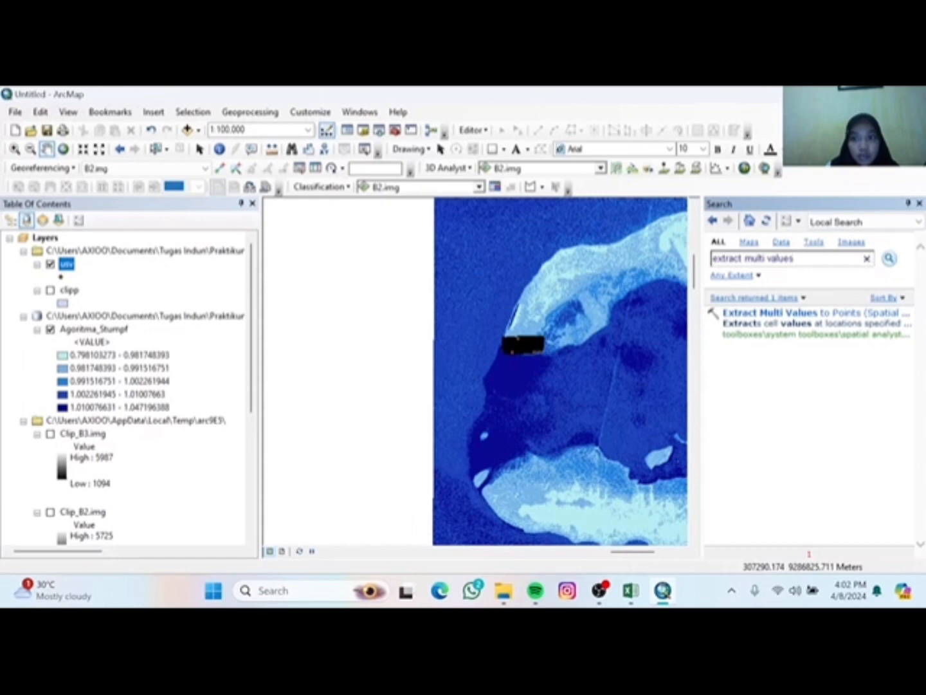
{"action": "left_click_drag", "start_coordinate": [797, 259], "coordinate": [714, 262]}
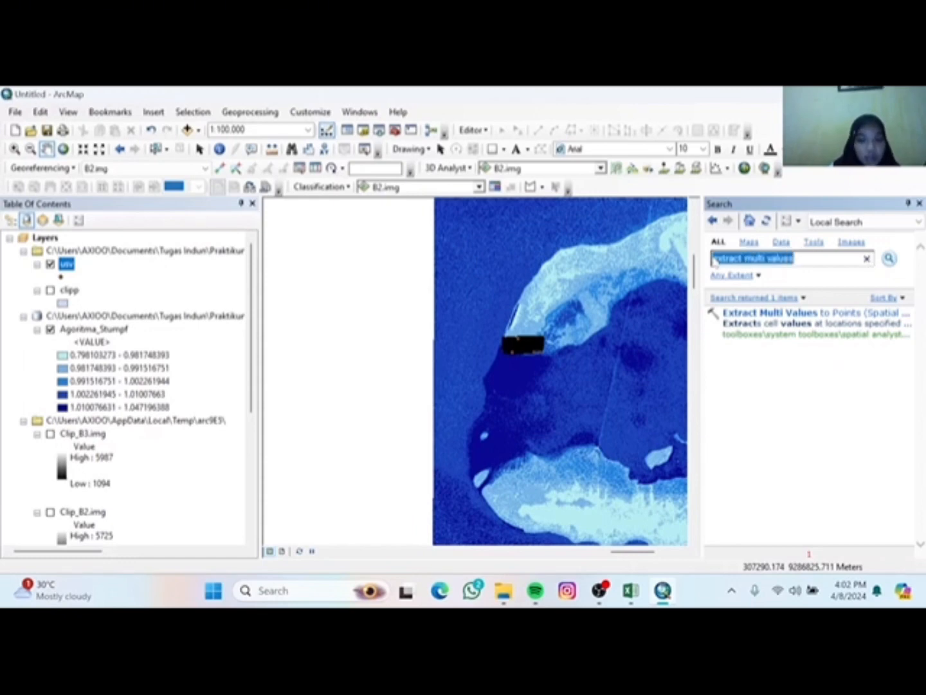
{"action": "type", "text": "raster calculator"}
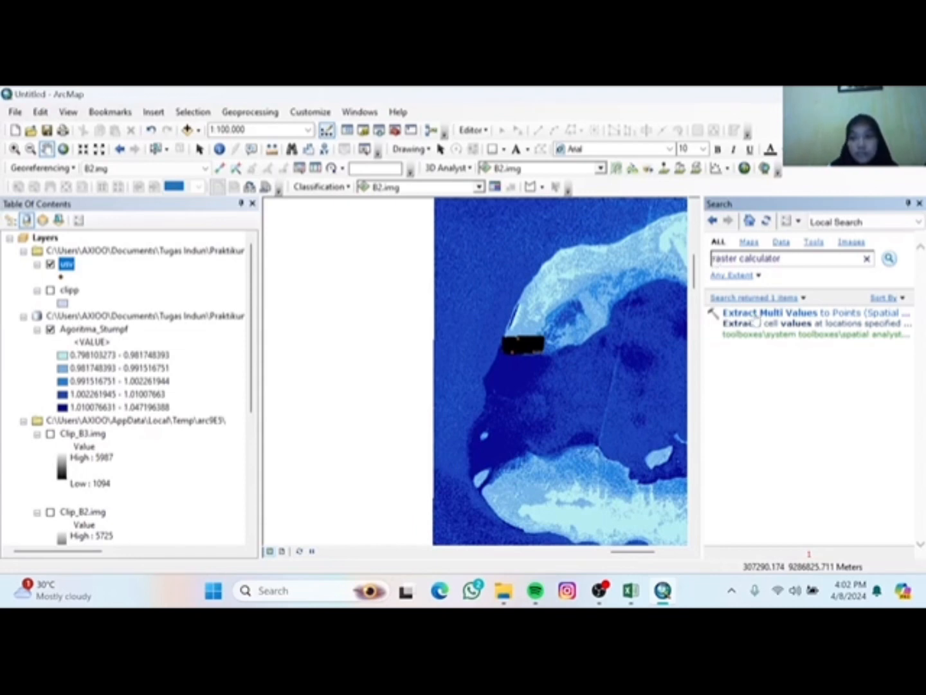
{"action": "key", "text": "Return"}
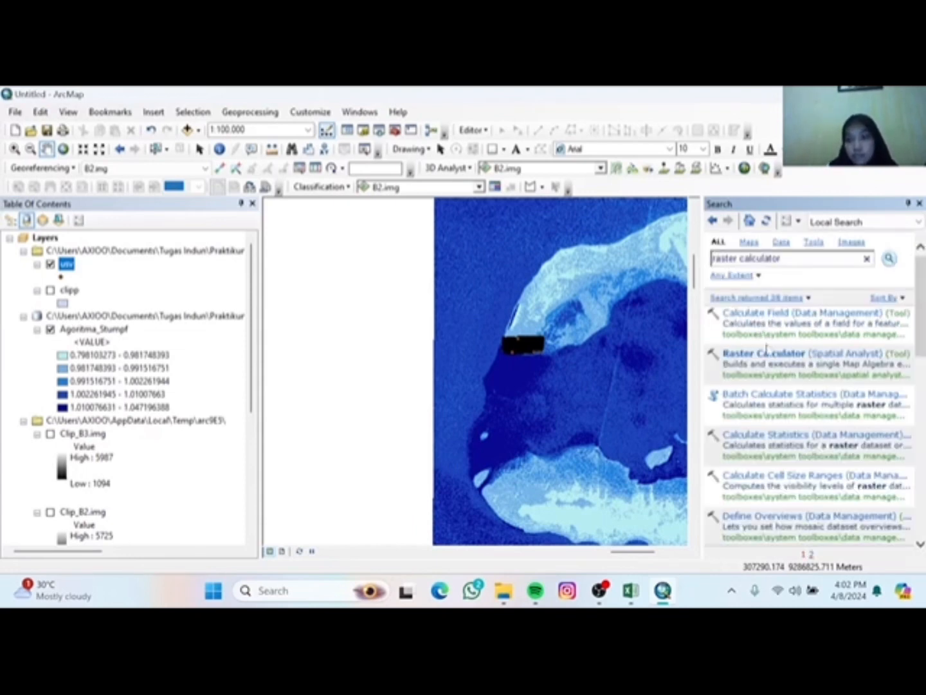
{"action": "left_click", "coordinate": [766, 353]}
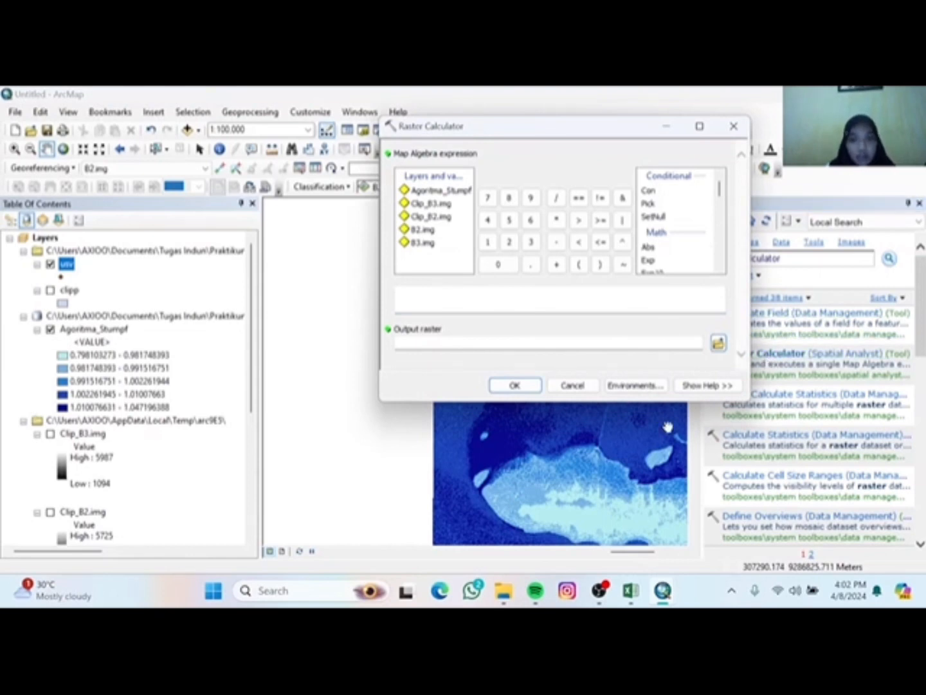
Copy the slope 242.13 from the trendline equation in Excel into ArcMap's Raster Calculator expression.
{"action": "mouse_move", "coordinate": [630, 592]}
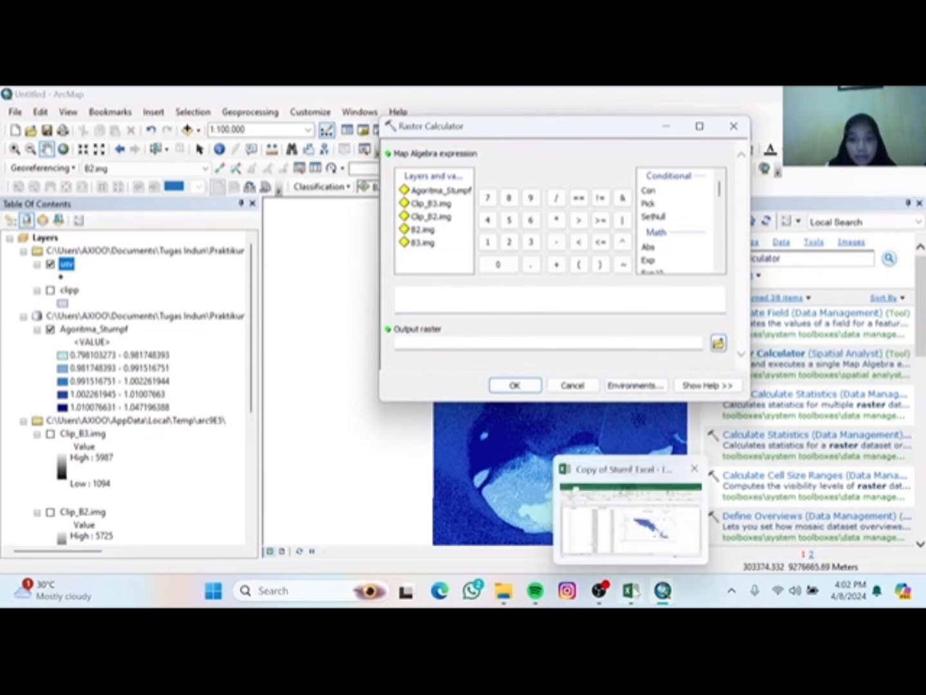
{"action": "left_click", "coordinate": [630, 518]}
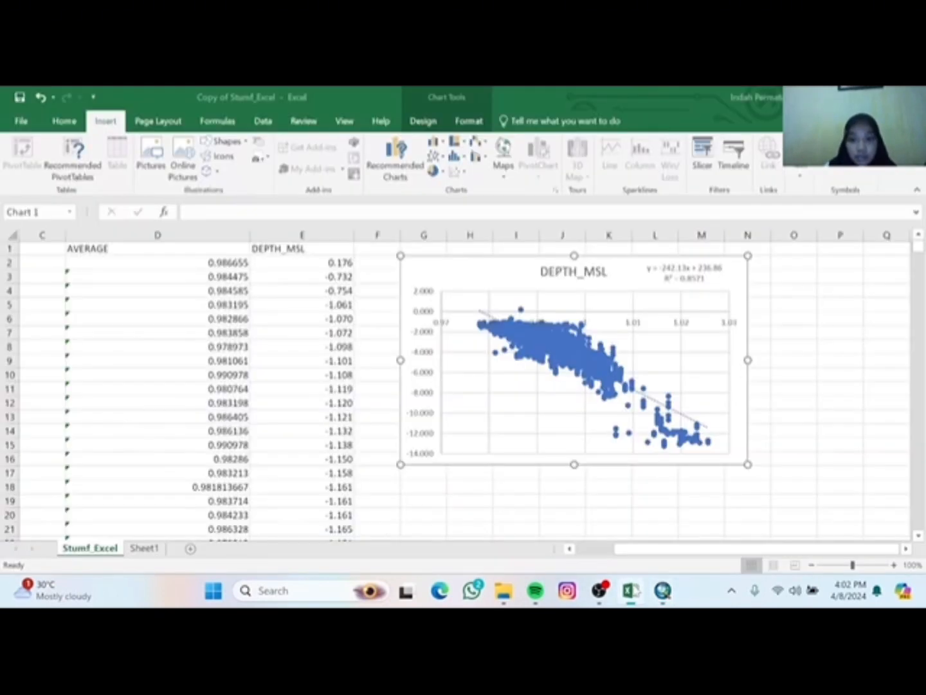
{"action": "left_click", "coordinate": [666, 267]}
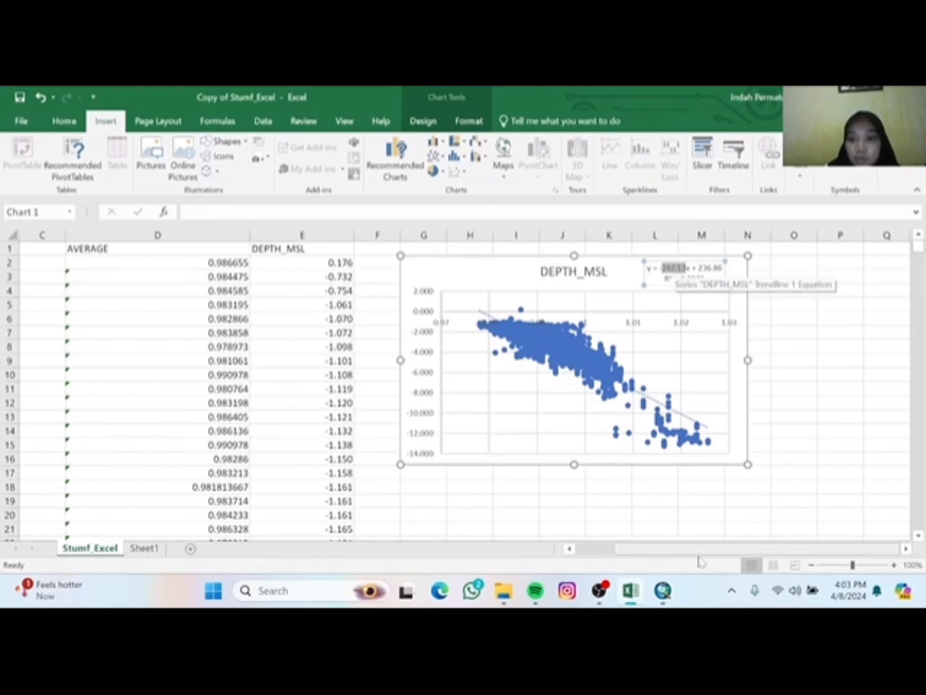
{"action": "mouse_move", "coordinate": [663, 591]}
{"action": "left_click", "coordinate": [641, 562]}
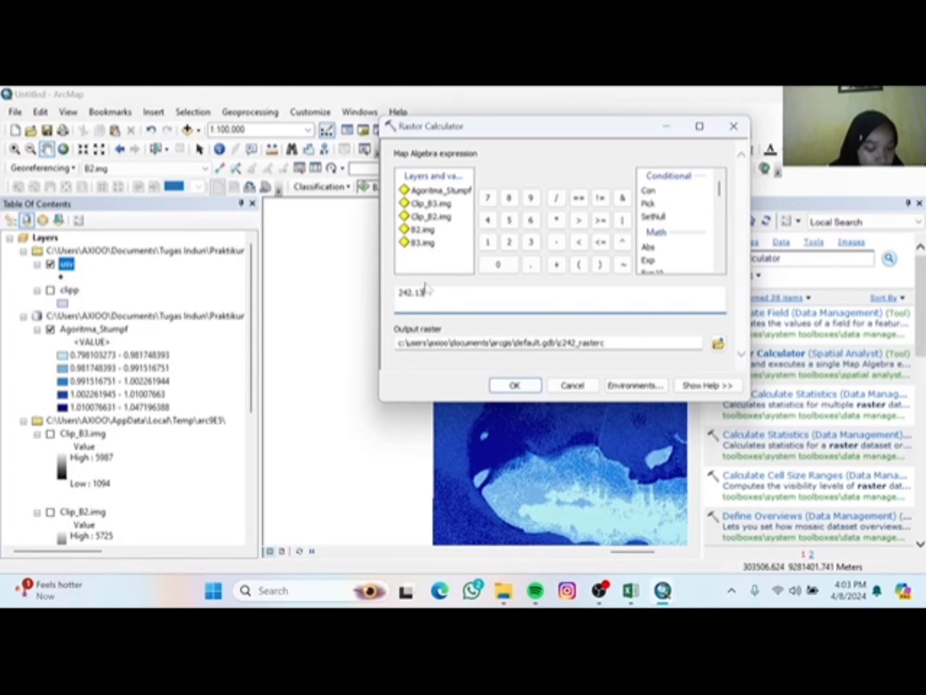
Extend the map algebra expression to 242.13 * ("Agoritma_Stumpf") +.
{"action": "left_click", "coordinate": [557, 219]}
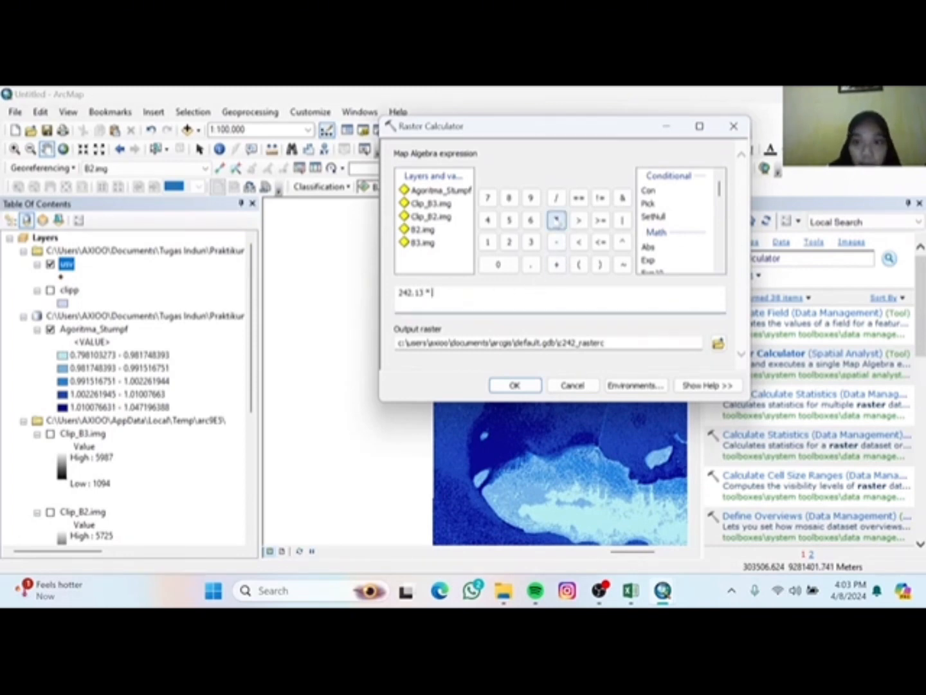
{"action": "left_click", "coordinate": [580, 264]}
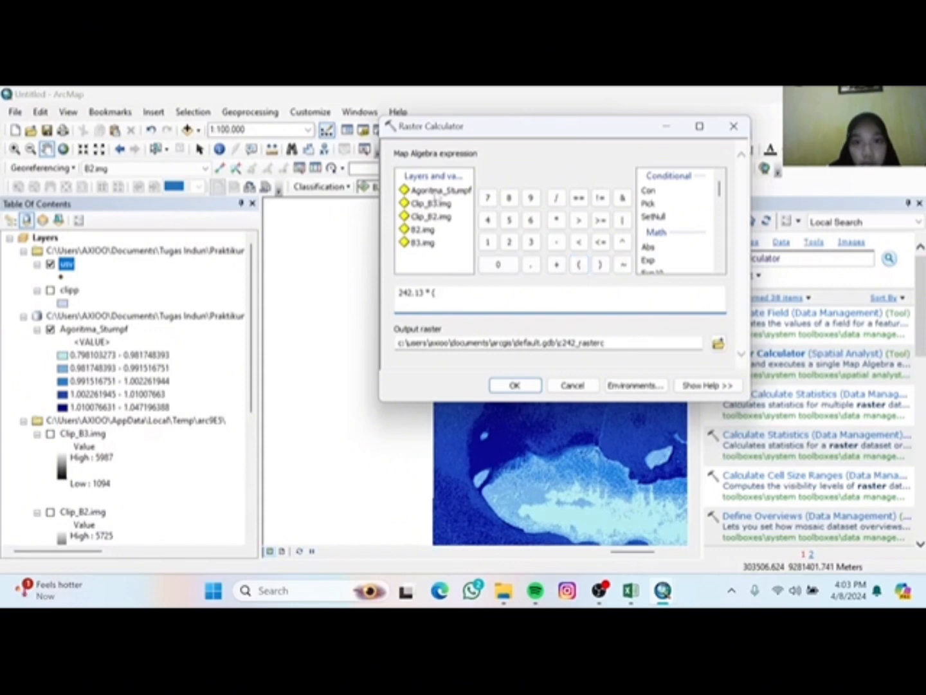
{"action": "double_click", "coordinate": [440, 191]}
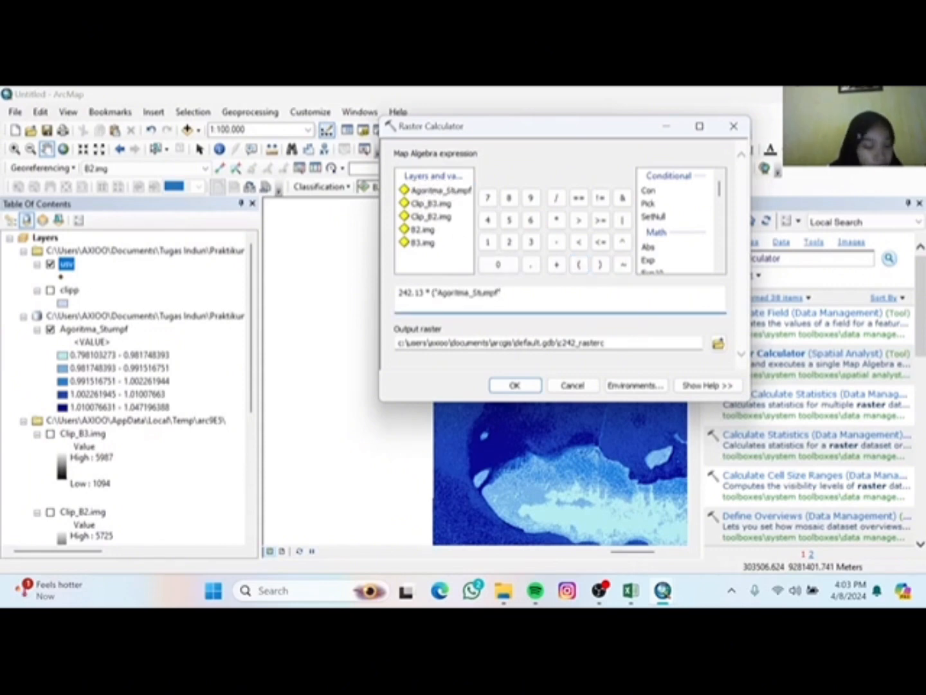
{"action": "left_click", "coordinate": [600, 264]}
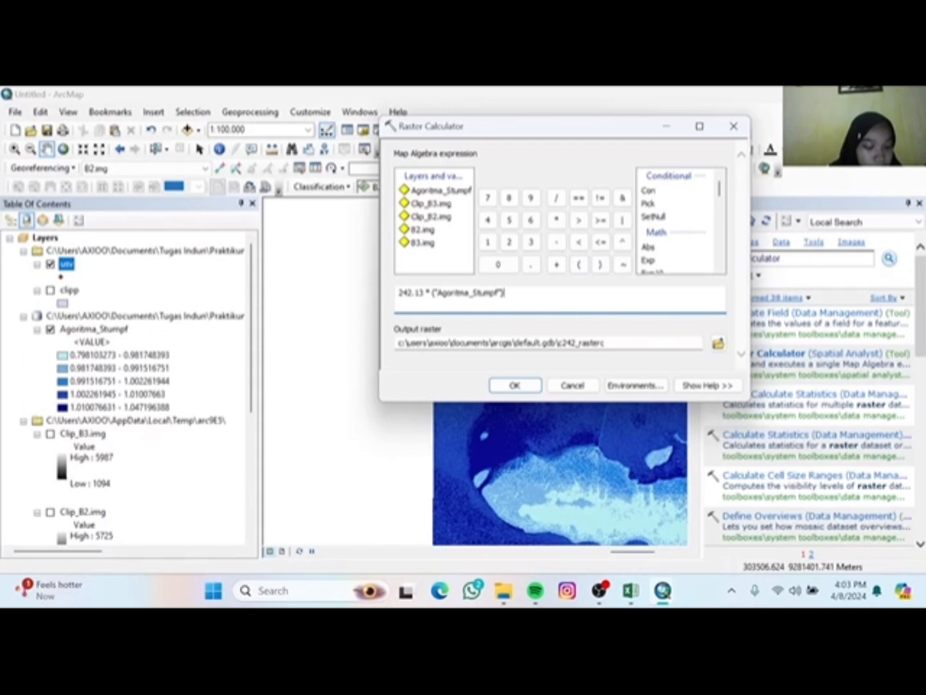
{"action": "left_click", "coordinate": [557, 265]}
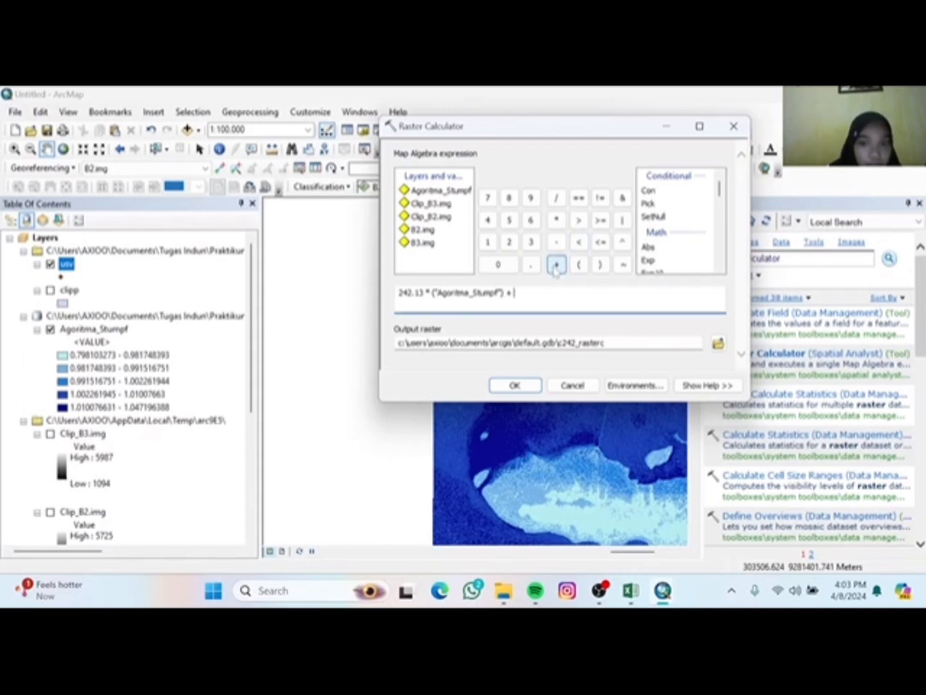
Copy the intercept 236.86 from Excel's trendline equation and complete the expression as - 242.13 * (("Agoritma_Stumpf")) + 236.86.
{"action": "left_click", "coordinate": [629, 598]}
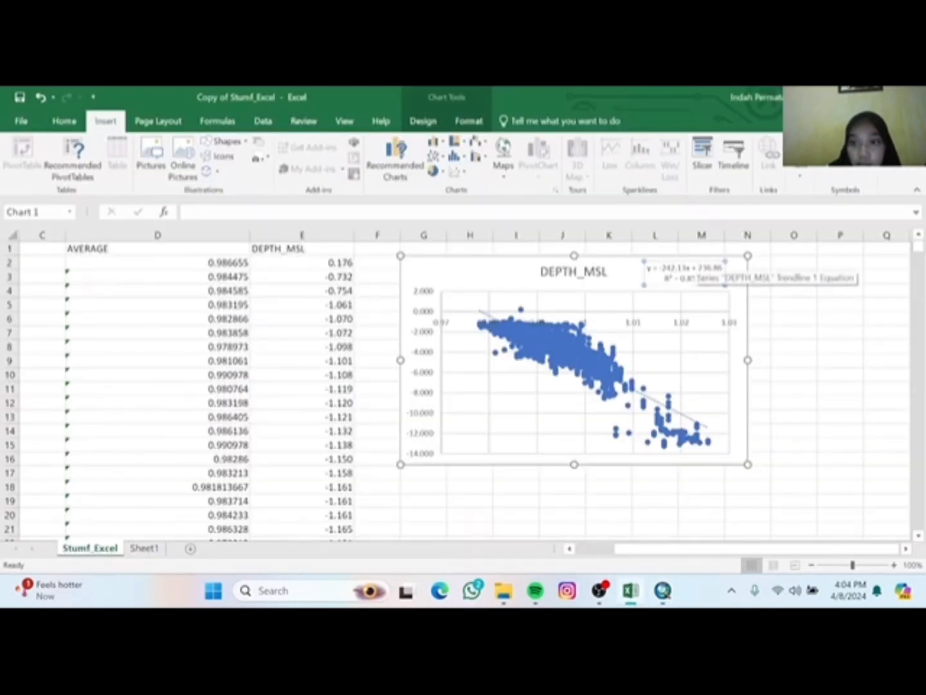
{"action": "double_click", "coordinate": [709, 267]}
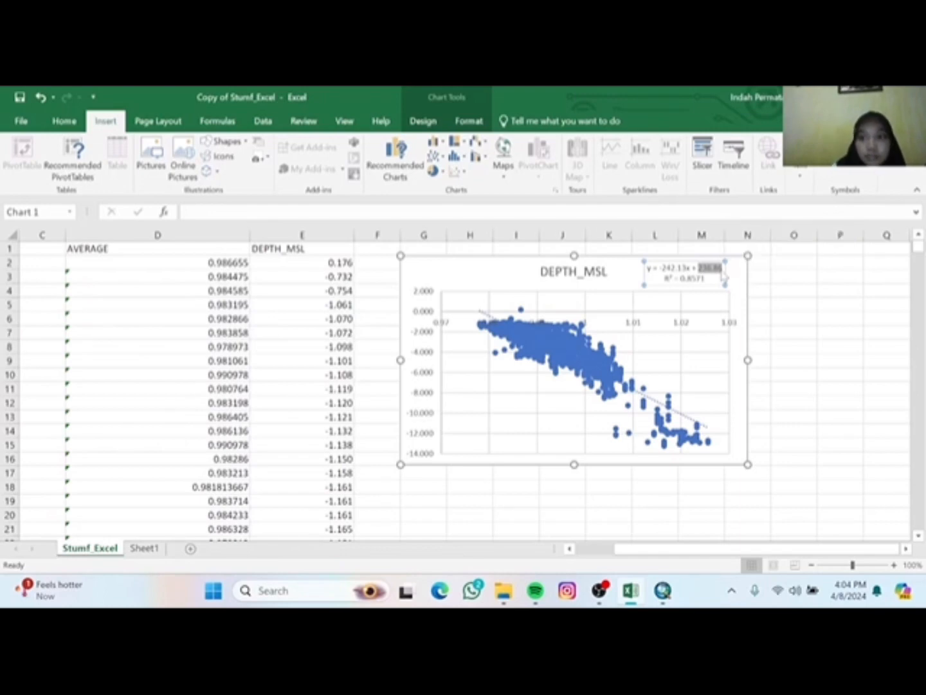
{"action": "mouse_move", "coordinate": [662, 582]}
{"action": "left_click", "coordinate": [637, 539]}
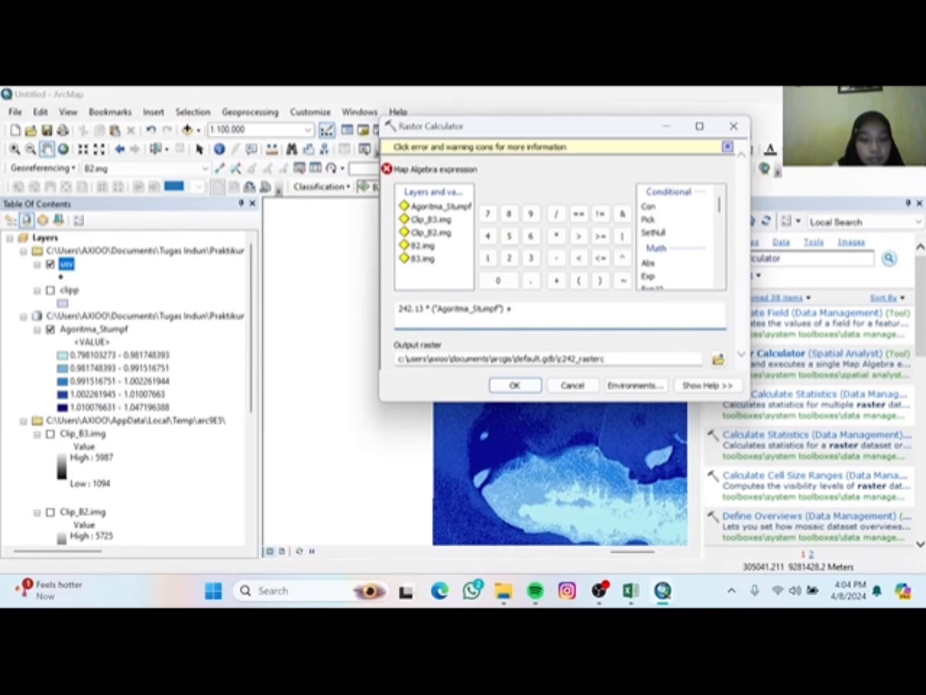
{"action": "type", "text": "236.86"}
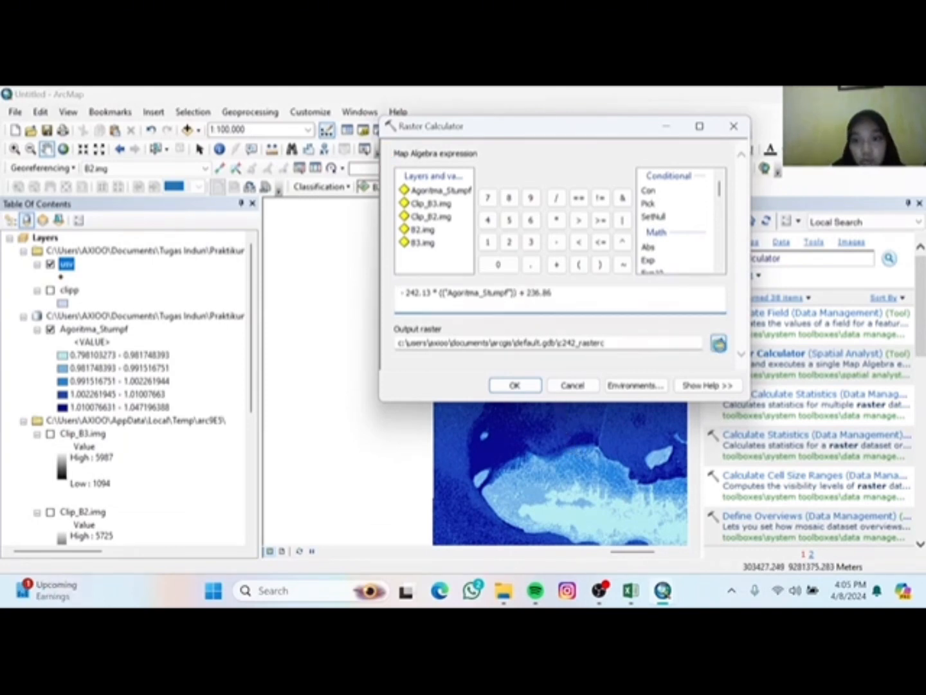
Set the output raster to ALGORITMA__STUMPF in batimetri.gdb and run the raster calculation.
{"action": "left_click", "coordinate": [718, 344]}
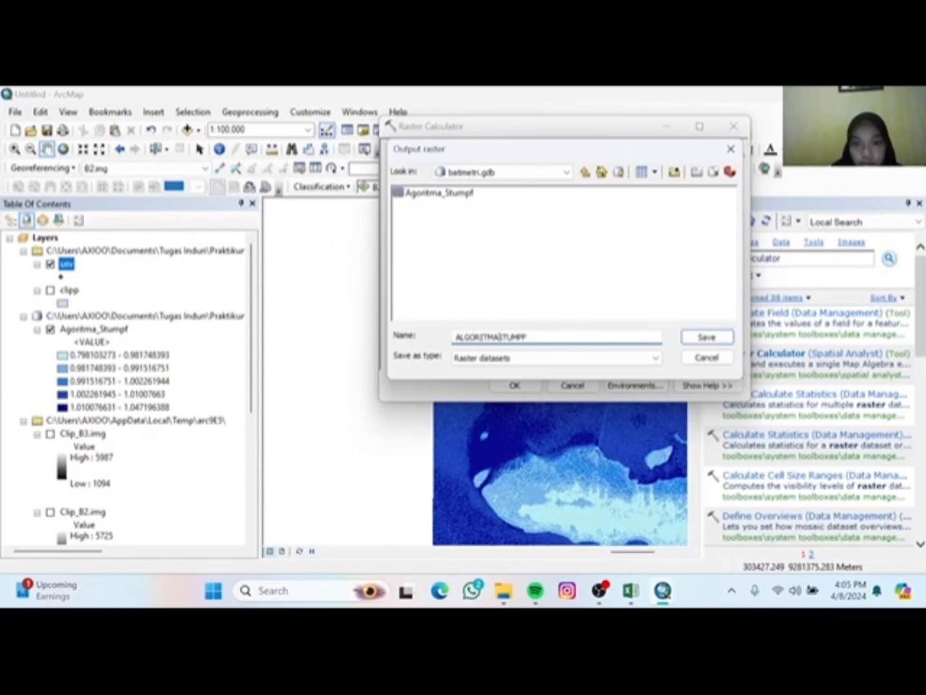
{"action": "type", "text": "_"}
{"action": "left_click", "coordinate": [697, 337]}
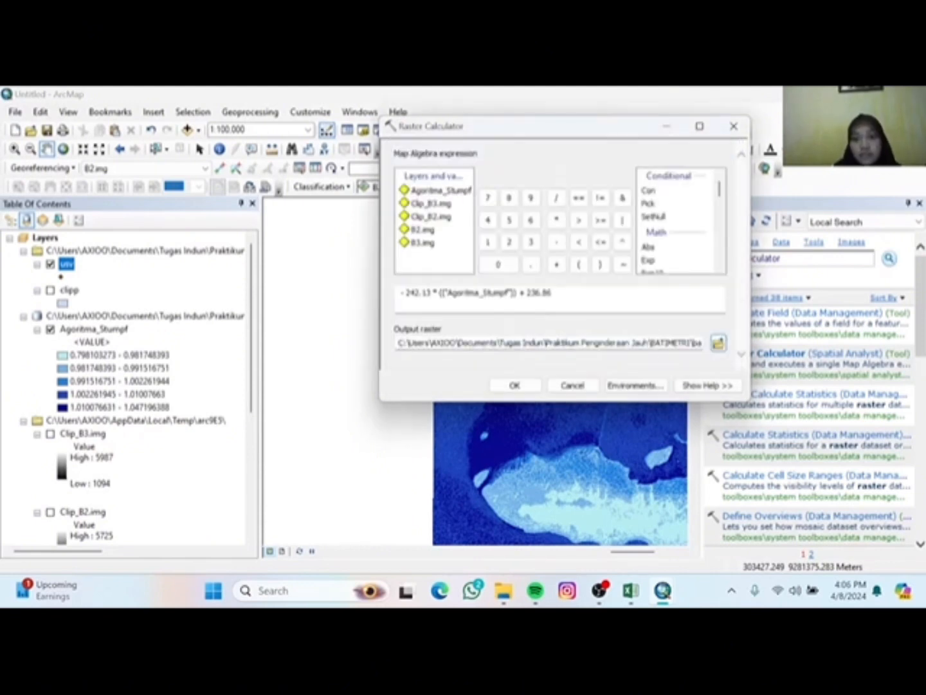
{"action": "left_click", "coordinate": [514, 386]}
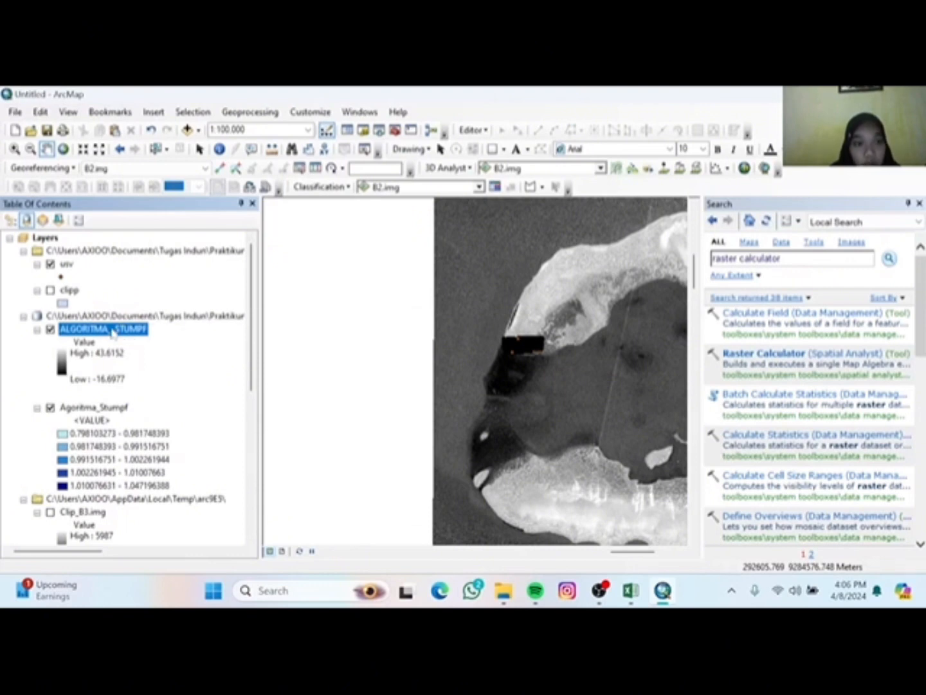
Symbolize the ALGORITMA__STUMPF layer as Classified with a light-to-dark blue color ramp and flip its colors.
{"action": "right_click", "coordinate": [113, 332]}
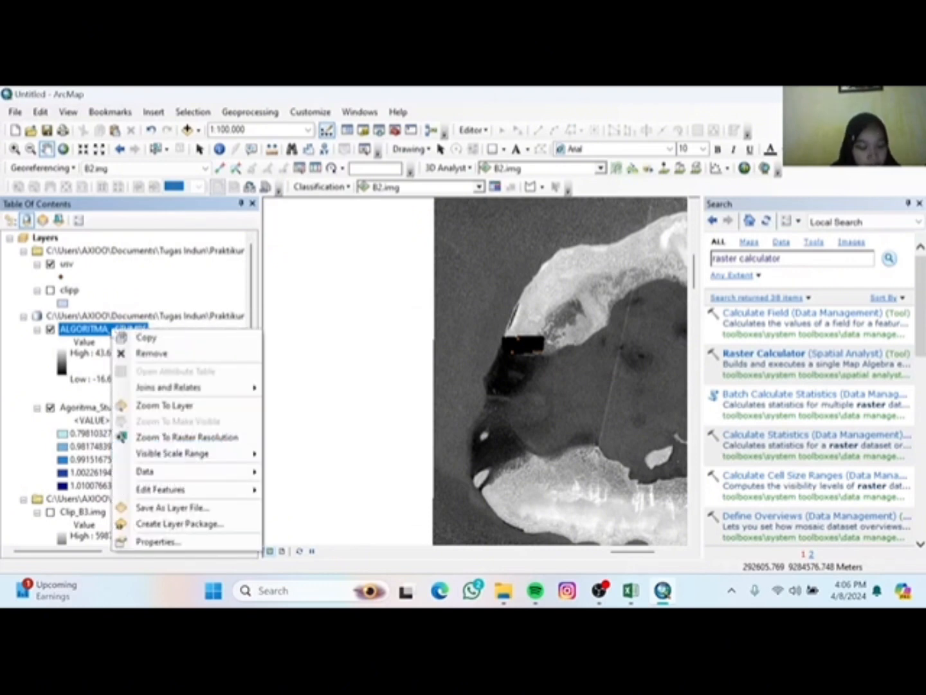
{"action": "left_click", "coordinate": [172, 541]}
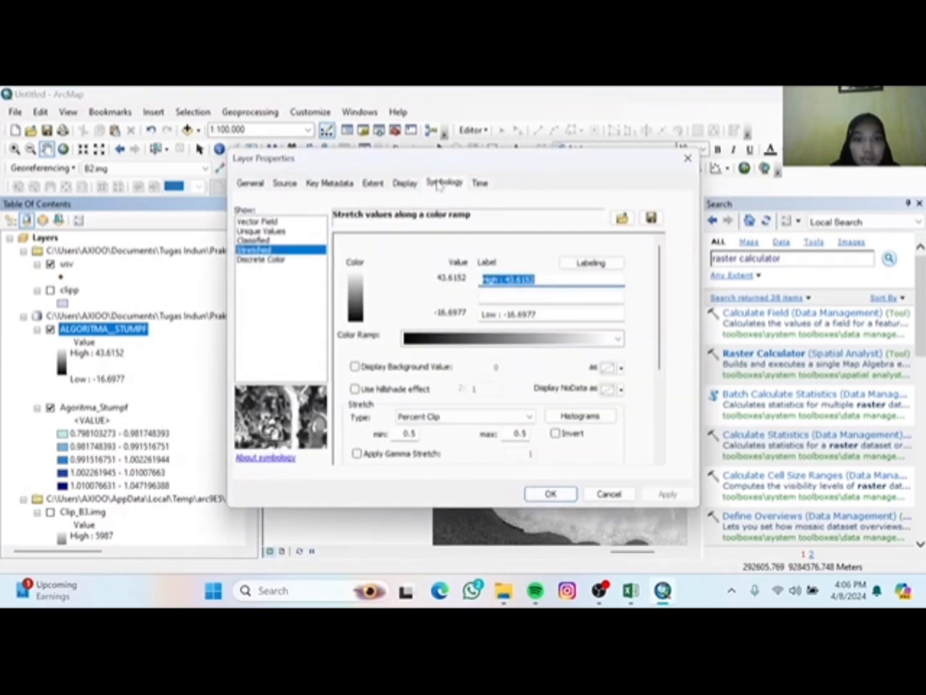
{"action": "left_click", "coordinate": [276, 240]}
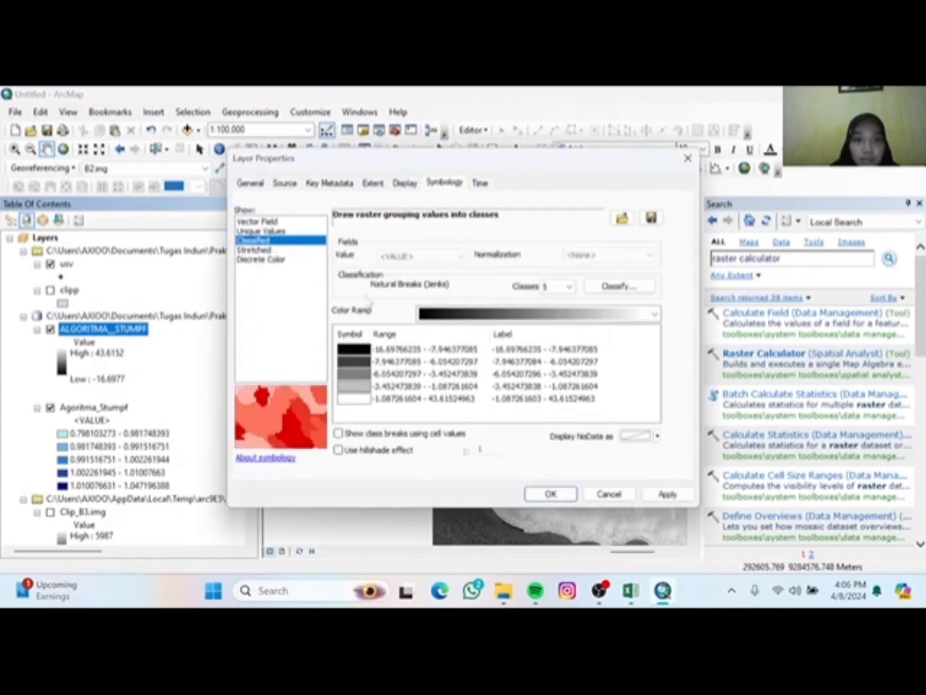
{"action": "left_click", "coordinate": [476, 314]}
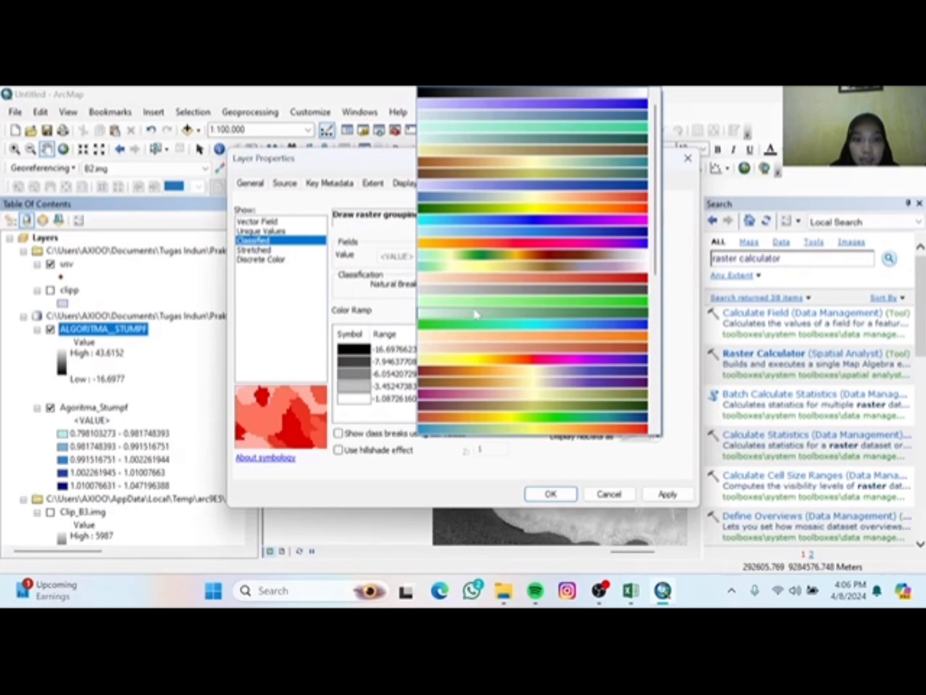
{"action": "left_click", "coordinate": [479, 235]}
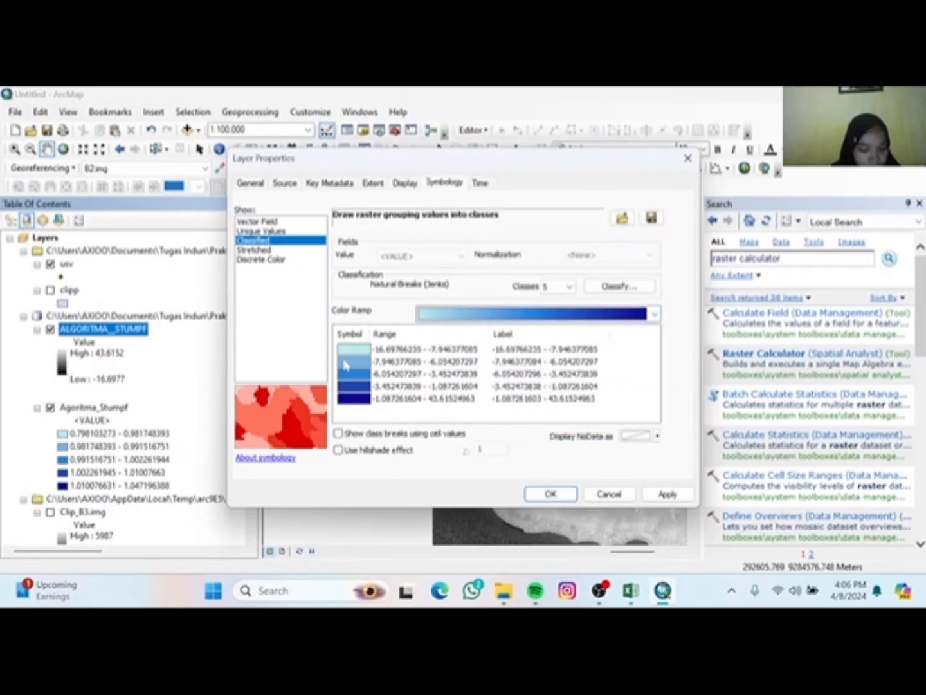
{"action": "right_click", "coordinate": [357, 353]}
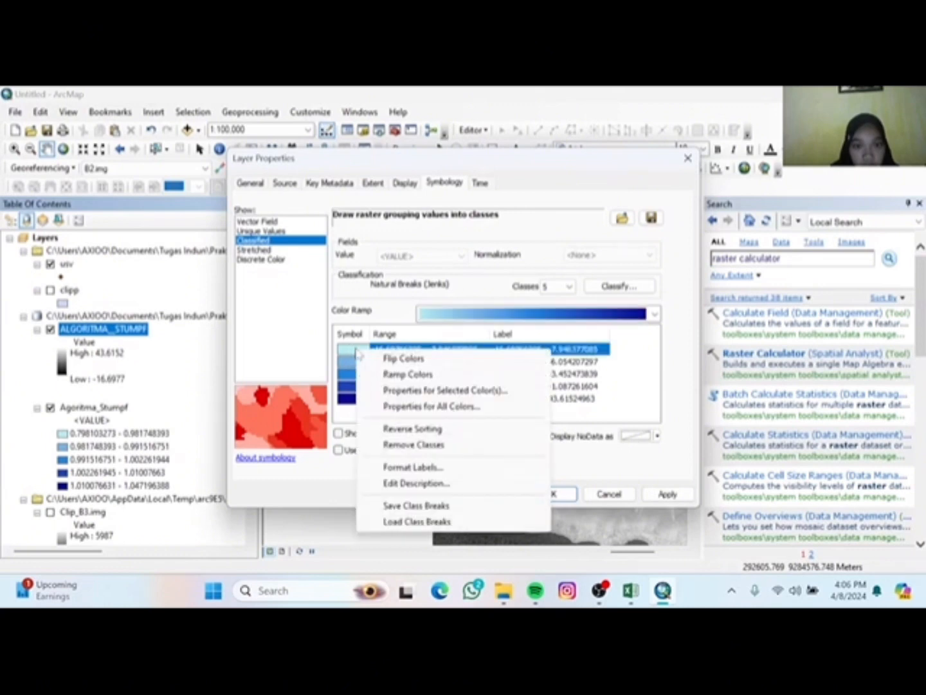
{"action": "left_click", "coordinate": [384, 359]}
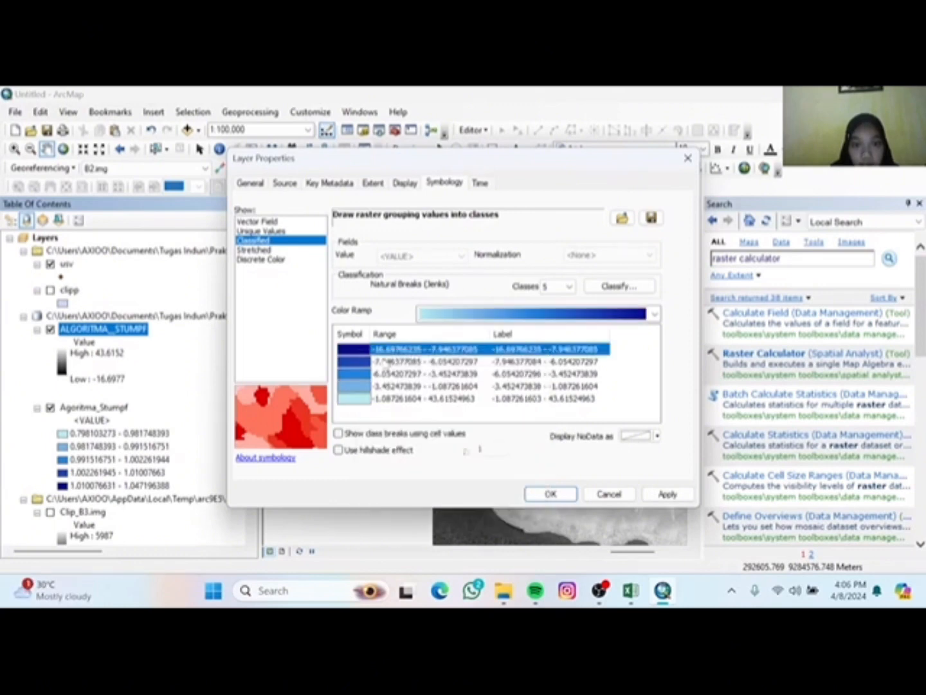
{"action": "left_click", "coordinate": [569, 497]}
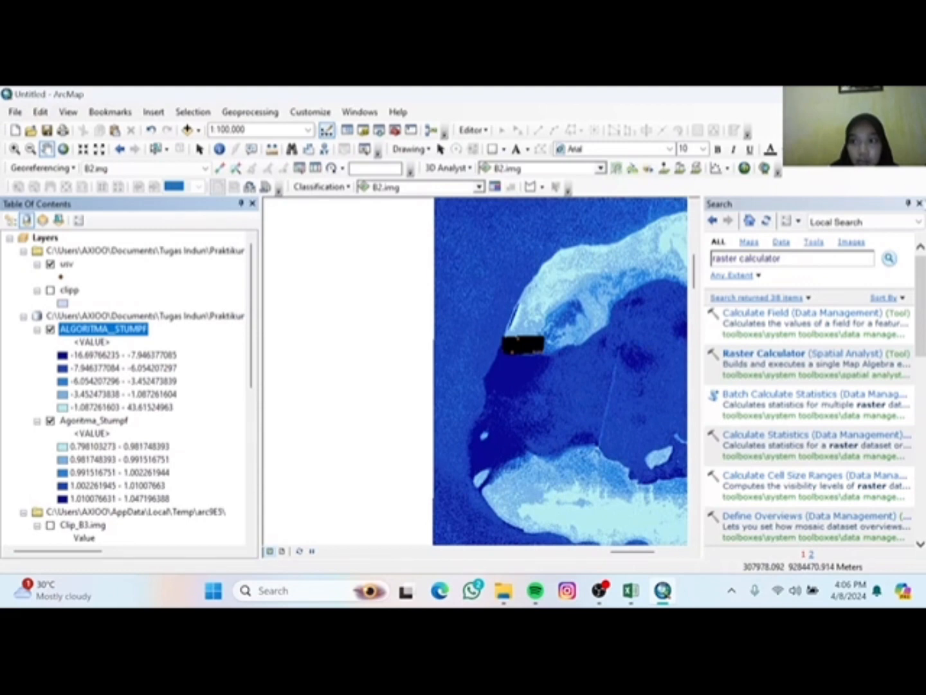
Start a new shapefile in the BATIMETRI folder, name it DAERAH_KAJIAN and set its feature type to Polygon.
{"action": "left_click", "coordinate": [919, 203]}
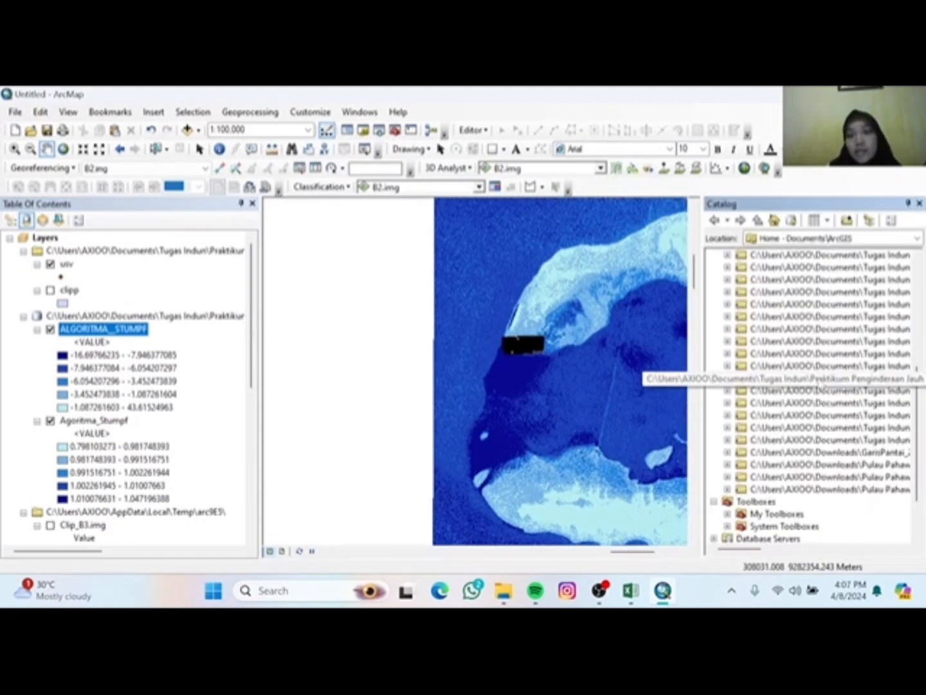
{"action": "left_click", "coordinate": [817, 380]}
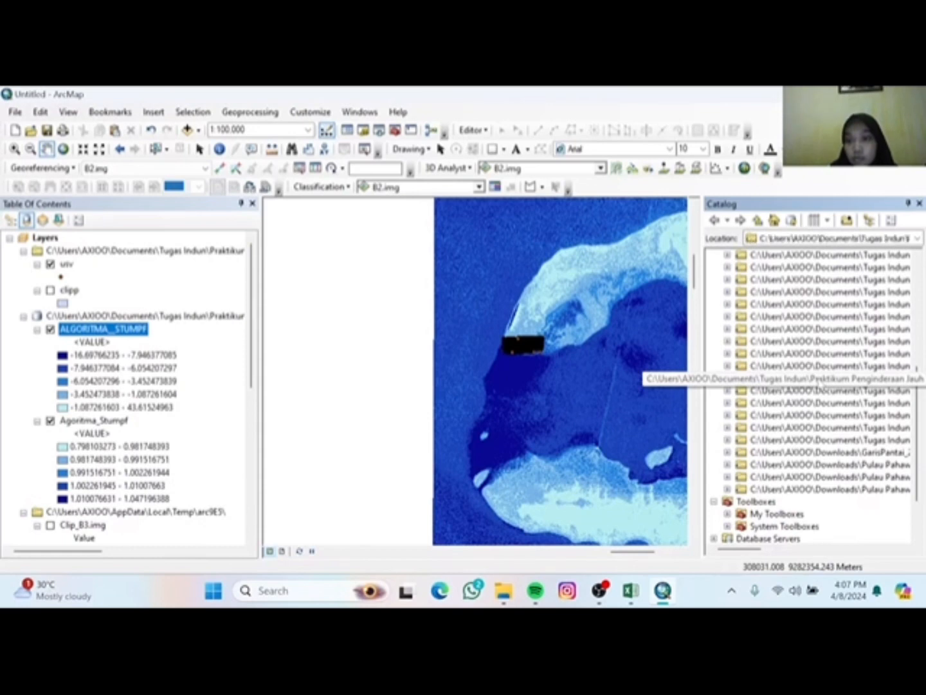
{"action": "double_click", "coordinate": [818, 380]}
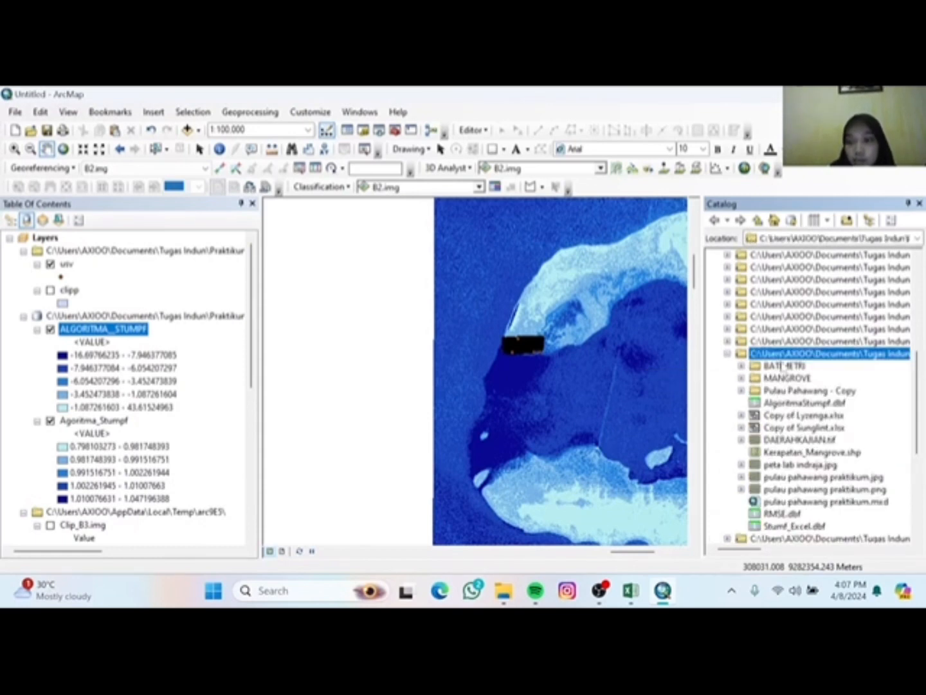
{"action": "double_click", "coordinate": [783, 366]}
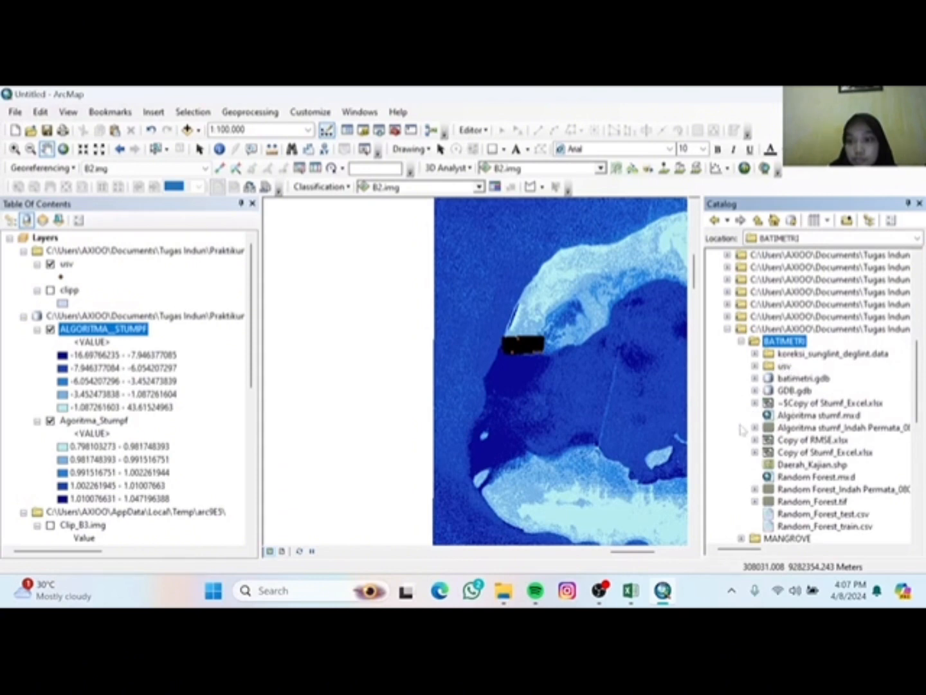
{"action": "right_click", "coordinate": [780, 341]}
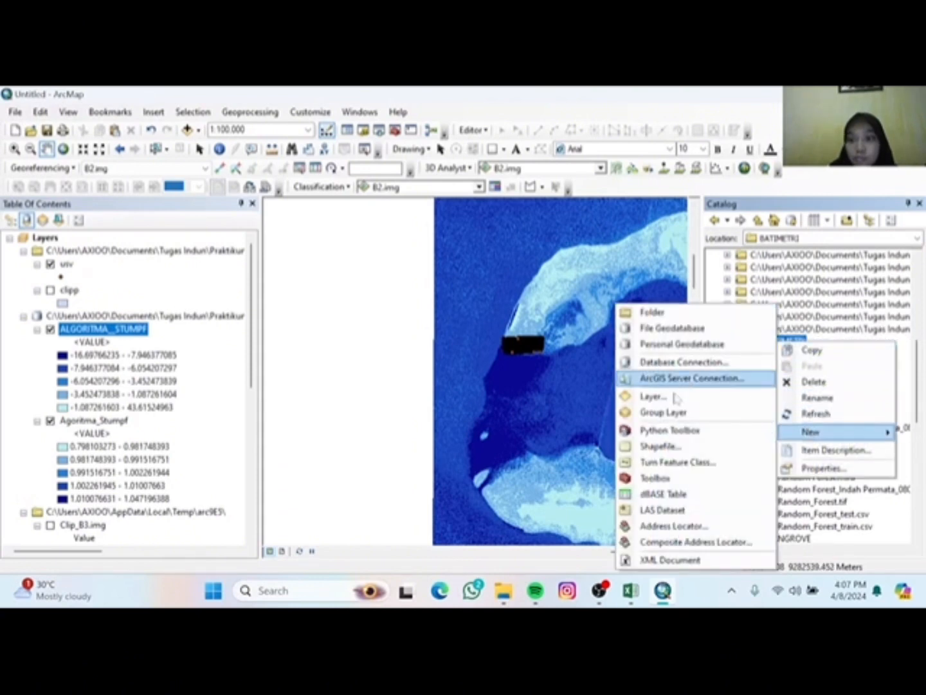
{"action": "left_click", "coordinate": [654, 457]}
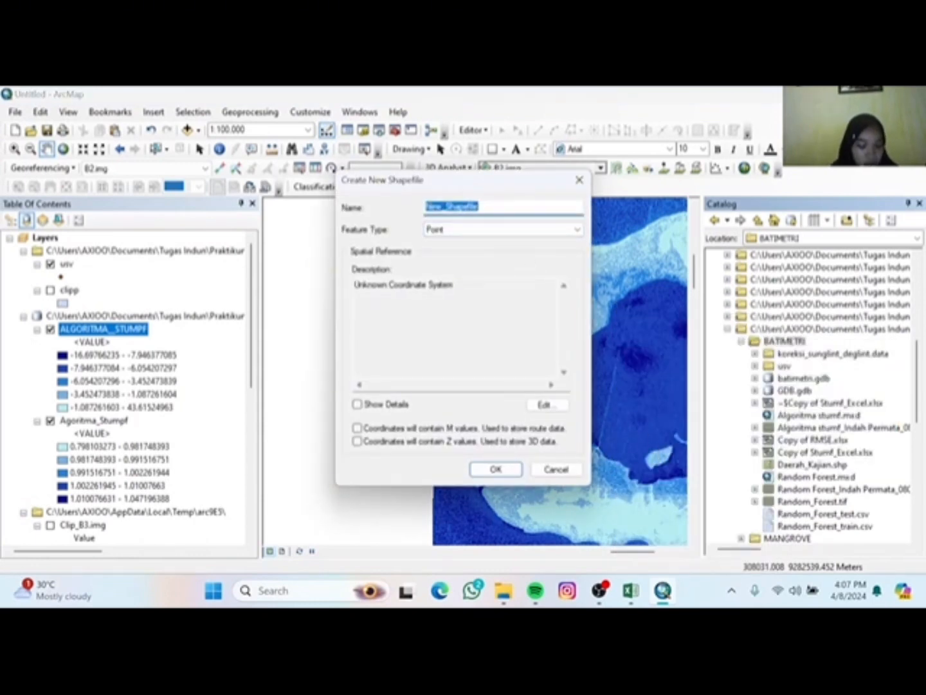
{"action": "key", "text": "BackSpace"}
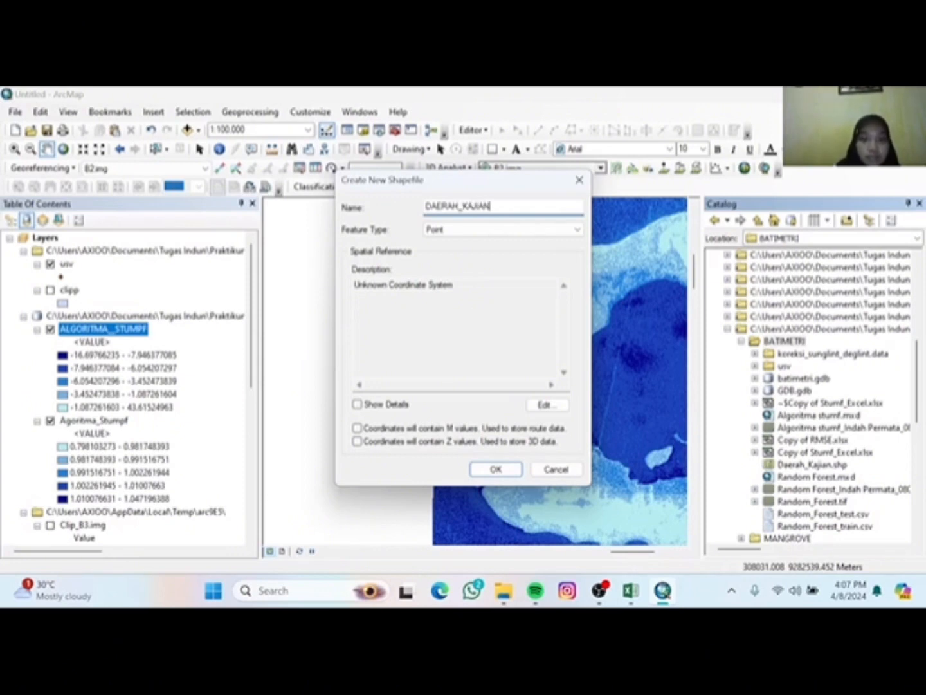
{"action": "left_click", "coordinate": [495, 230]}
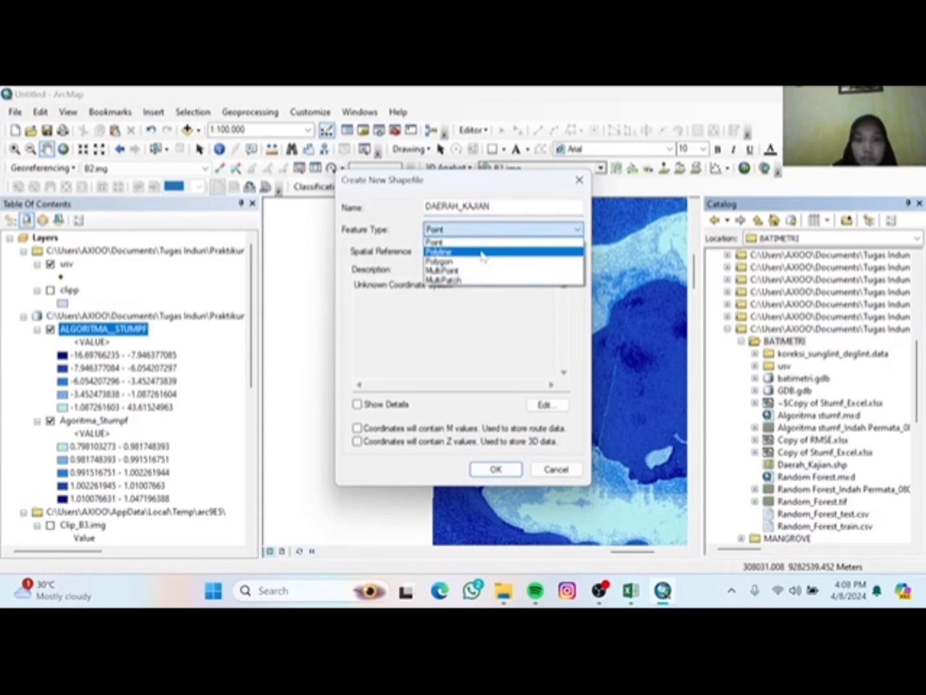
{"action": "left_click", "coordinate": [482, 259]}
Set the new shapefile's projected coordinate system to WGS 1984 UTM Zone 51S from the Southern Hemisphere group.
{"action": "left_click", "coordinate": [546, 405]}
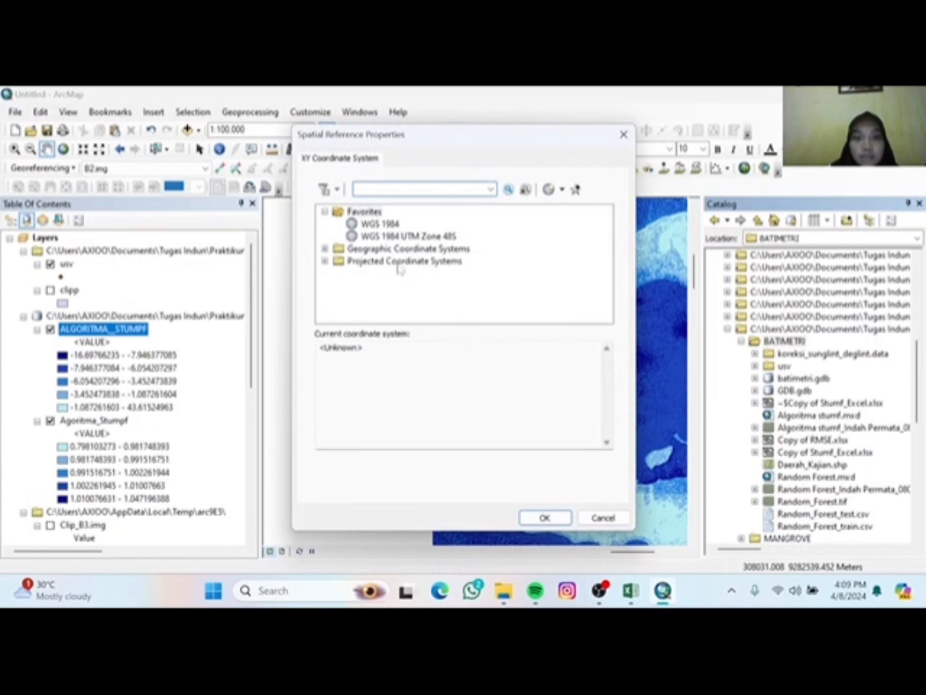
{"action": "left_click", "coordinate": [324, 261]}
{"action": "scroll", "coordinate": [400, 296], "scroll_direction": "down", "scroll_amount": 2}
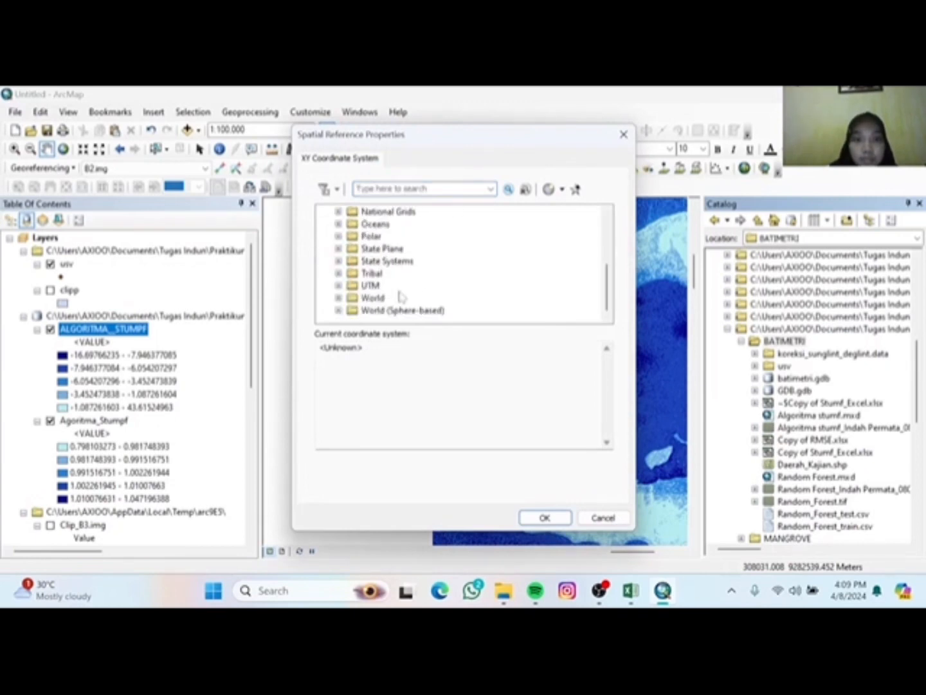
{"action": "double_click", "coordinate": [368, 286]}
{"action": "scroll", "coordinate": [402, 281], "scroll_direction": "down", "scroll_amount": 2}
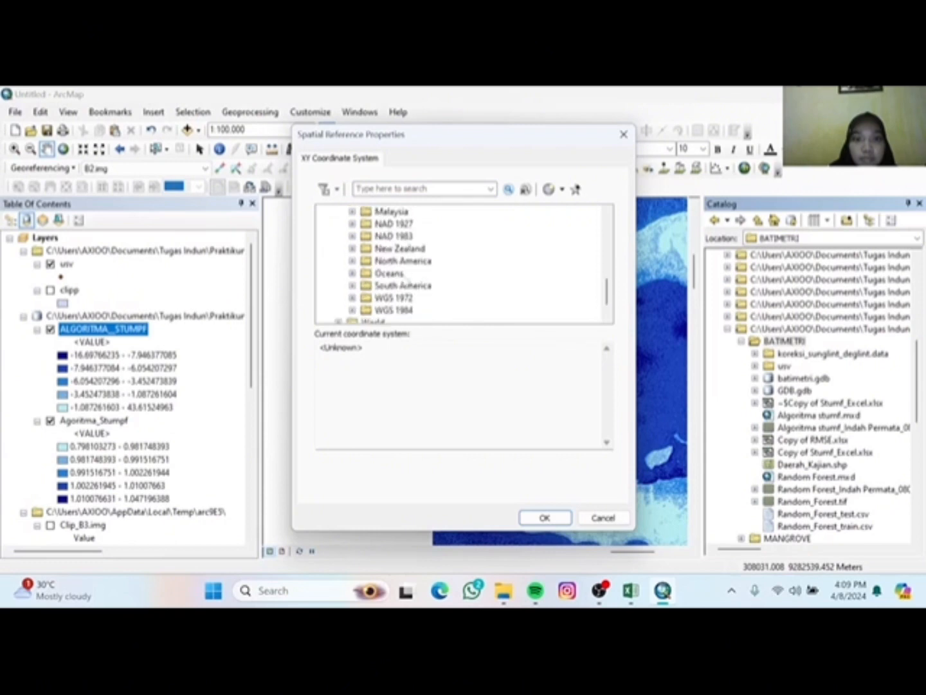
{"action": "scroll", "coordinate": [404, 277], "scroll_direction": "up", "scroll_amount": 3}
{"action": "scroll", "coordinate": [400, 272], "scroll_direction": "down", "scroll_amount": 2}
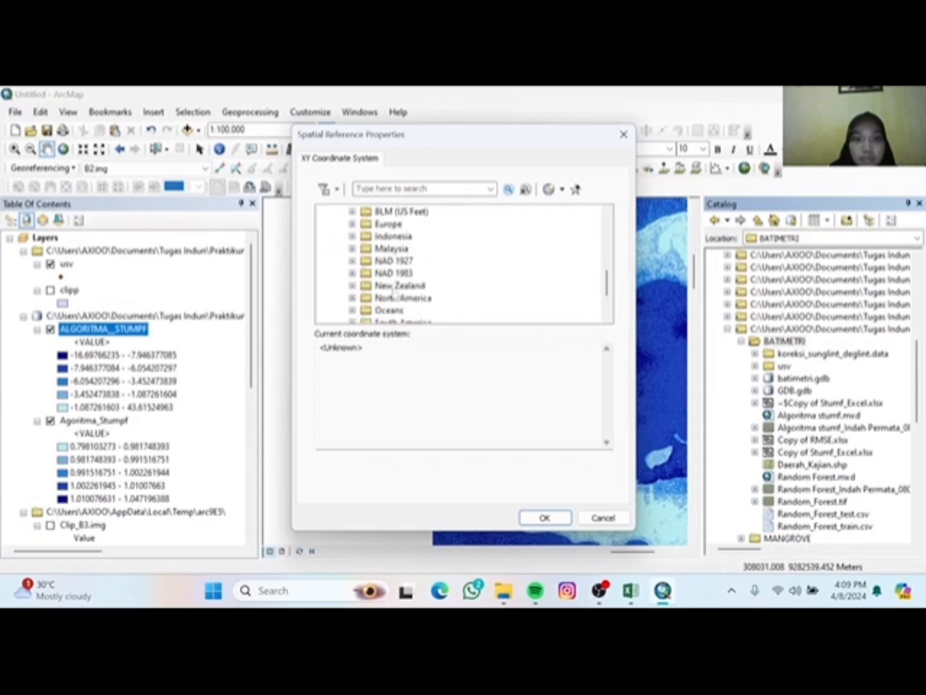
{"action": "scroll", "coordinate": [395, 293], "scroll_direction": "down", "scroll_amount": 1}
{"action": "scroll", "coordinate": [392, 291], "scroll_direction": "down", "scroll_amount": 1}
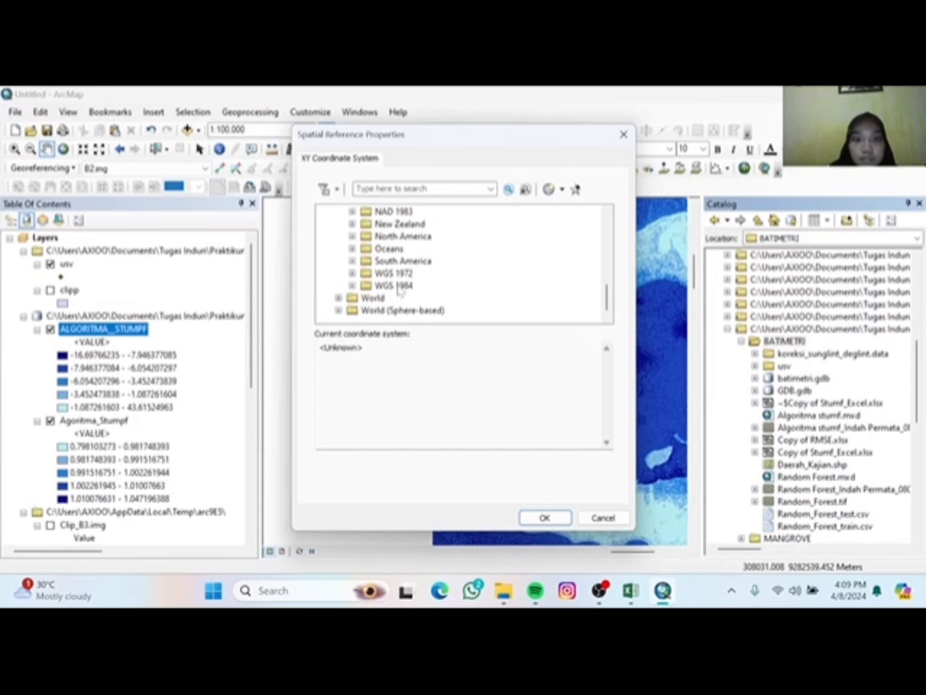
{"action": "double_click", "coordinate": [393, 286]}
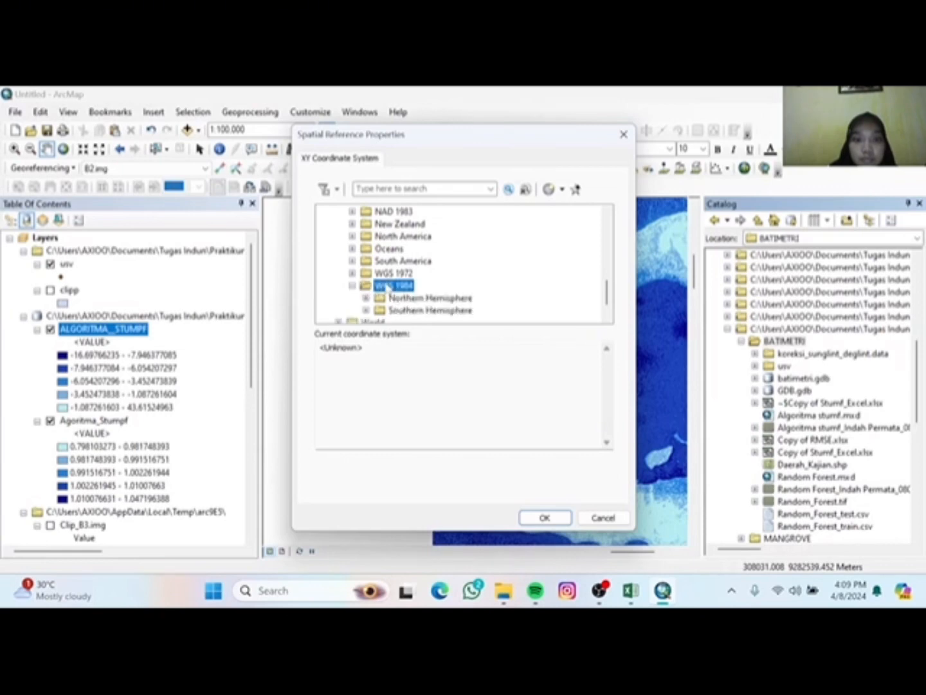
{"action": "double_click", "coordinate": [383, 286]}
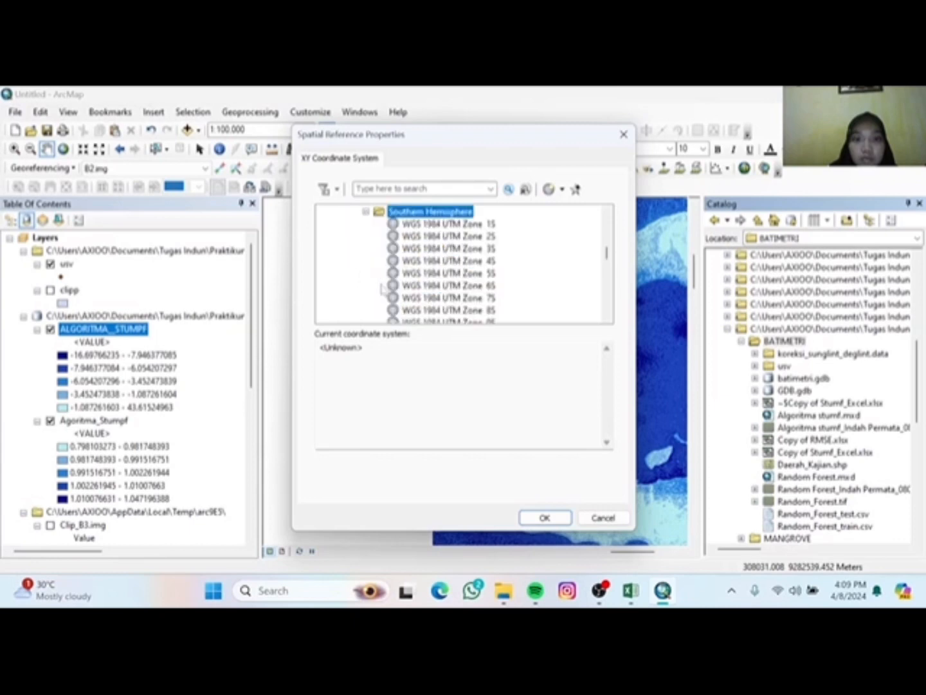
{"action": "scroll", "coordinate": [464, 296], "scroll_direction": "down", "scroll_amount": 4}
{"action": "scroll", "coordinate": [465, 296], "scroll_direction": "down", "scroll_amount": 12}
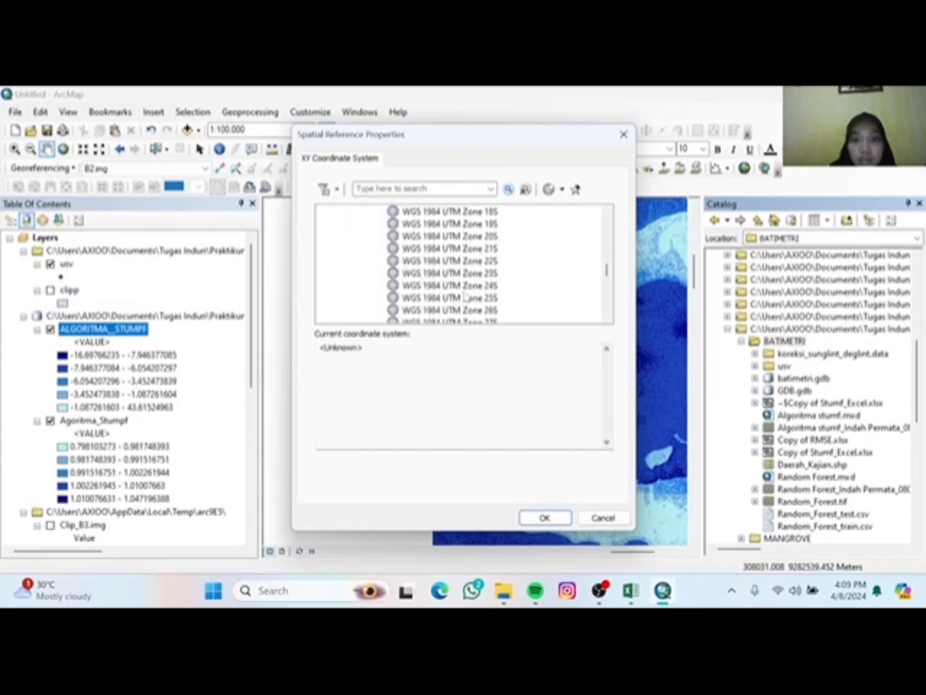
{"action": "scroll", "coordinate": [464, 295], "scroll_direction": "down", "scroll_amount": 1}
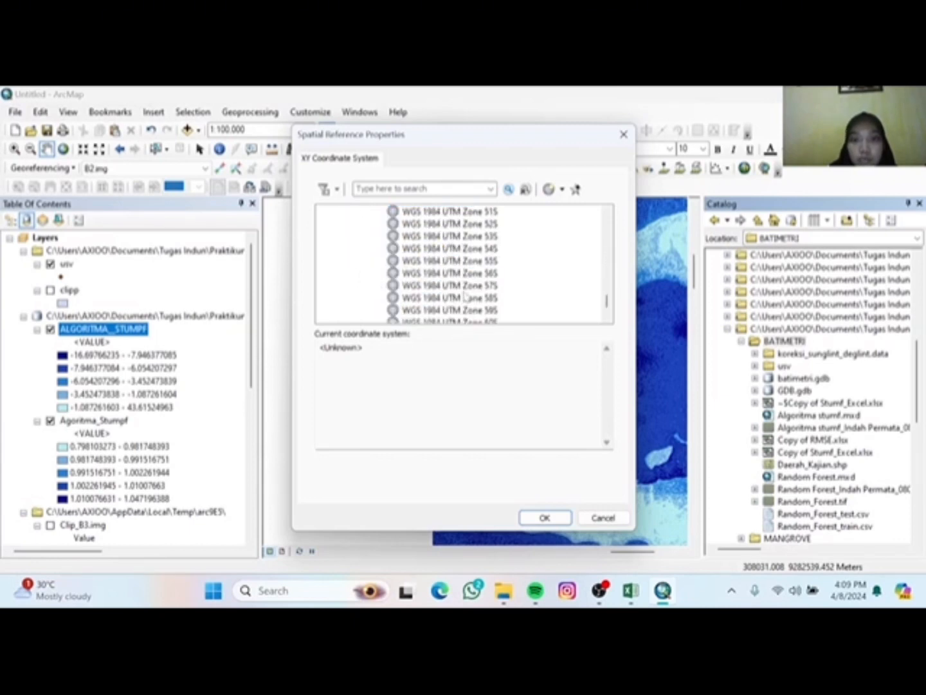
{"action": "left_click", "coordinate": [470, 213]}
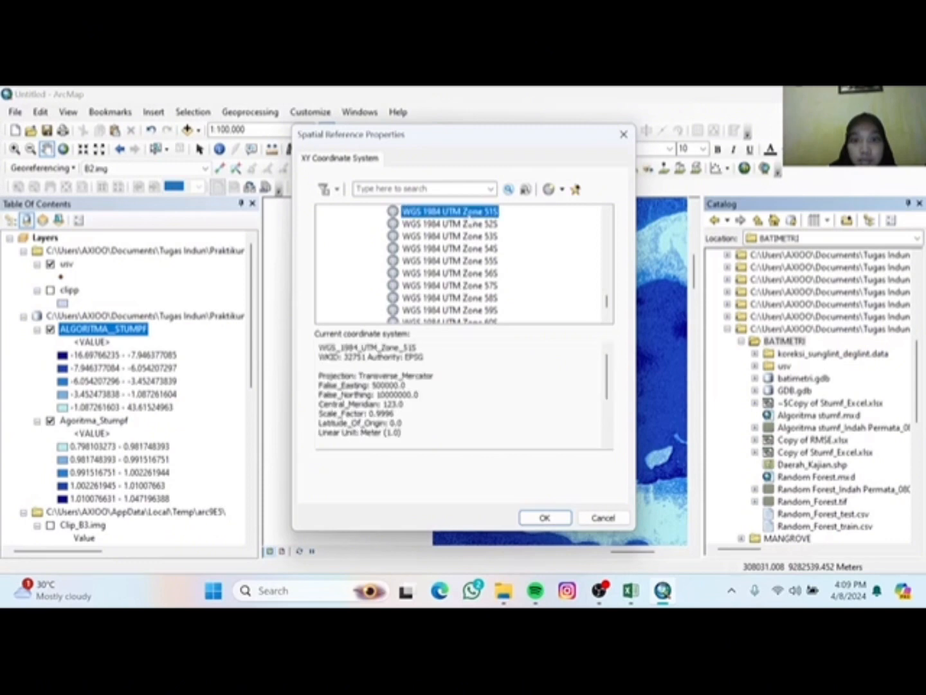
{"action": "left_click", "coordinate": [545, 518]}
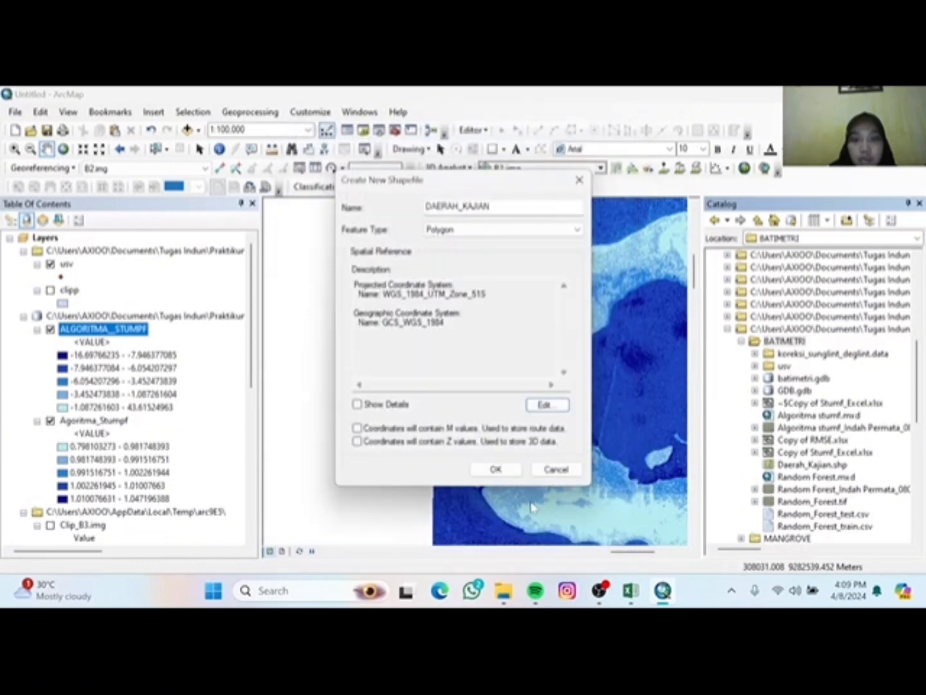
Create the shapefile under the name DAERAH_KAJIANN and dismiss the geographic coordinate system warning.
{"action": "left_click", "coordinate": [506, 471]}
{"action": "left_click", "coordinate": [496, 469]}
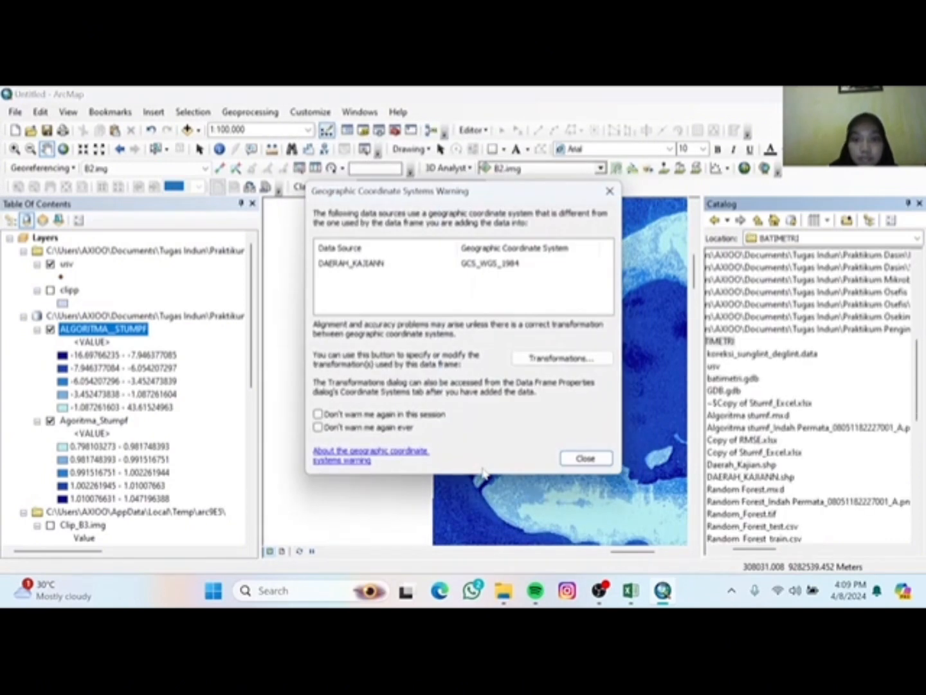
{"action": "left_click", "coordinate": [585, 457]}
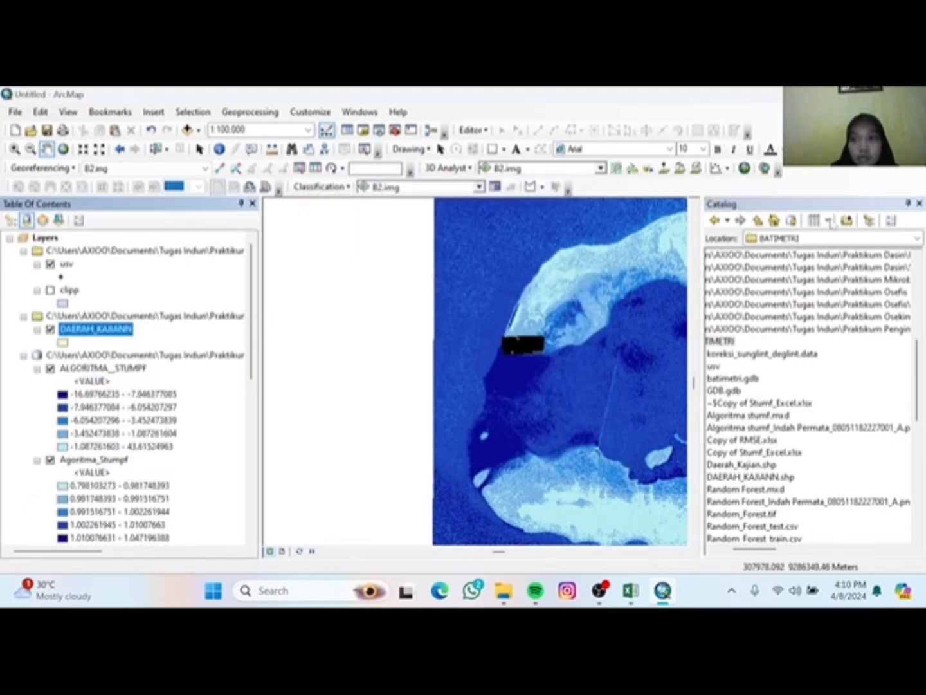
Close the catalog and start an edit session on the DAERAH_KAJIANN layer, continuing past the spatial reference warnings.
{"action": "left_click", "coordinate": [919, 203]}
{"action": "left_click", "coordinate": [472, 130]}
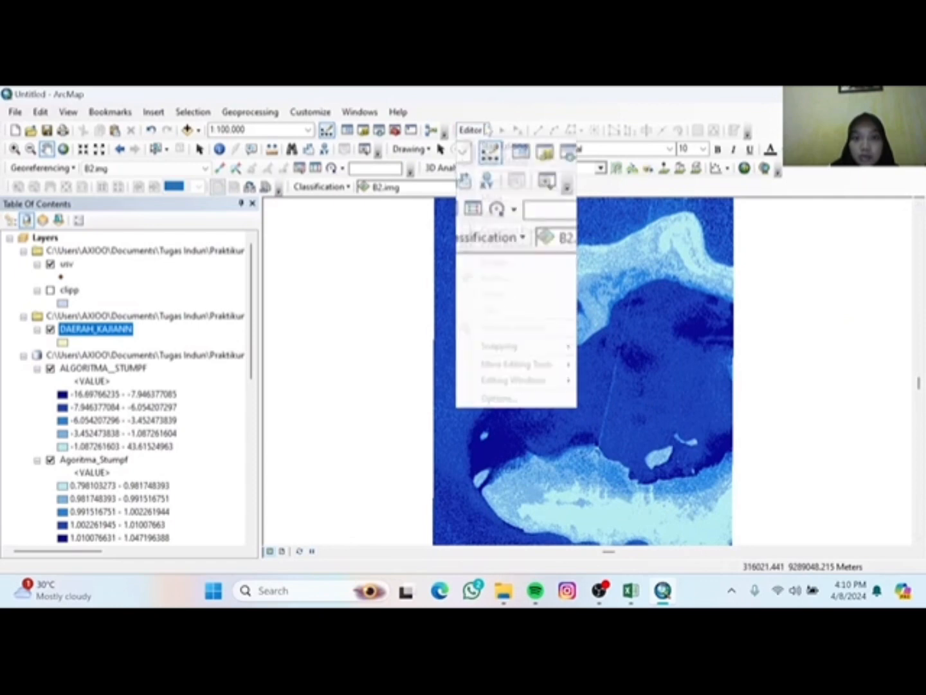
{"action": "left_click", "coordinate": [493, 148]}
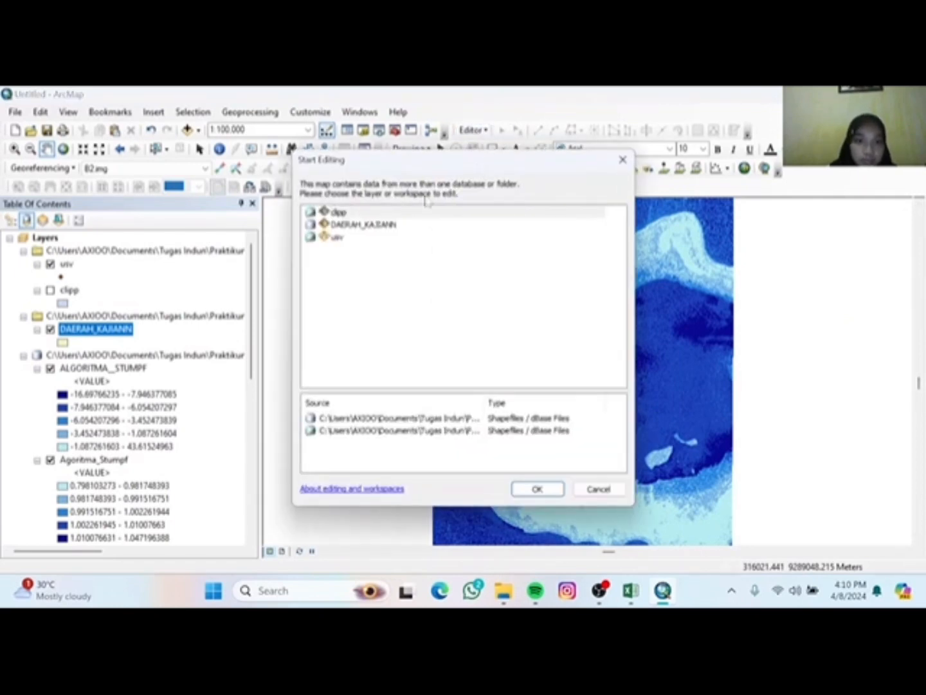
{"action": "left_click", "coordinate": [384, 223]}
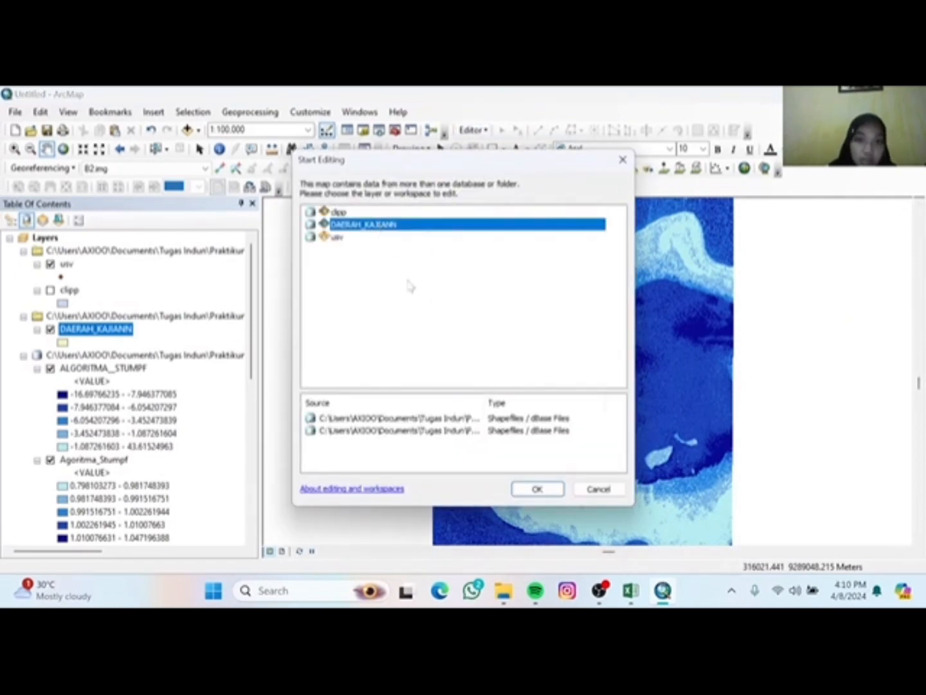
{"action": "left_click", "coordinate": [537, 489]}
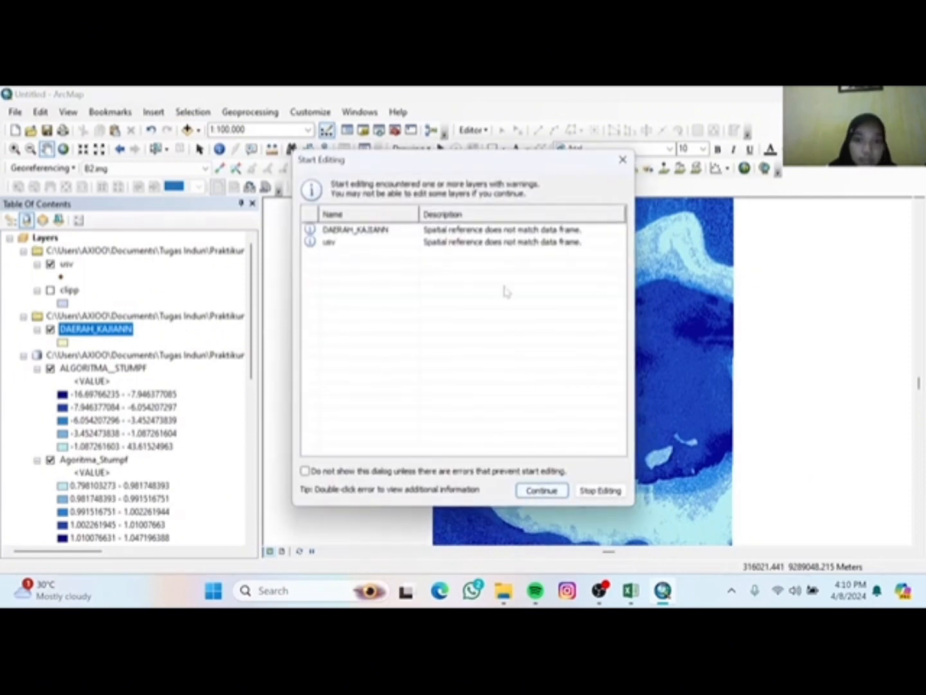
{"action": "left_click", "coordinate": [493, 230]}
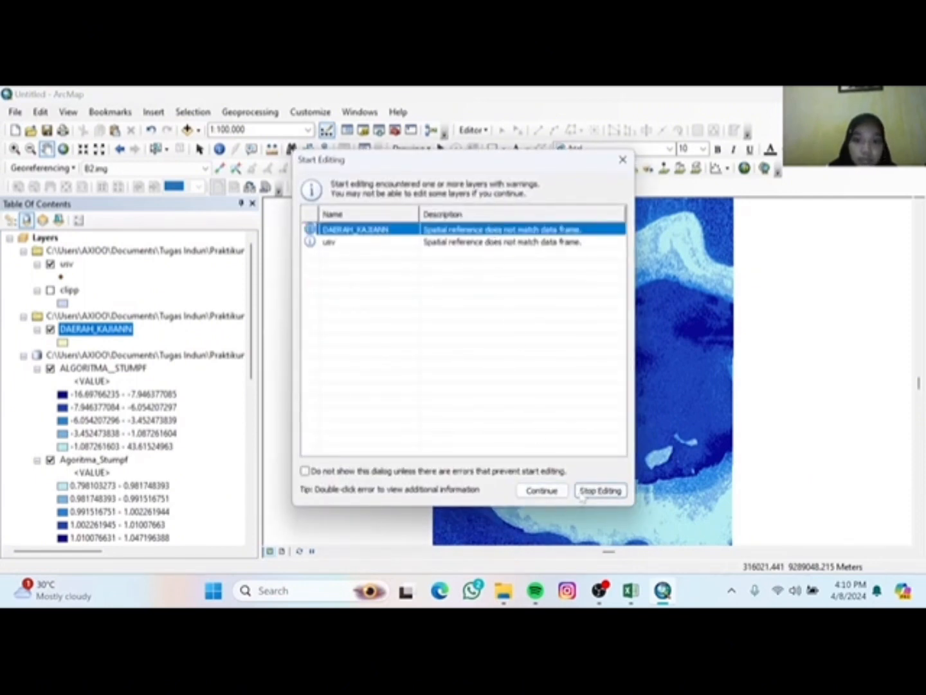
{"action": "left_click", "coordinate": [542, 491]}
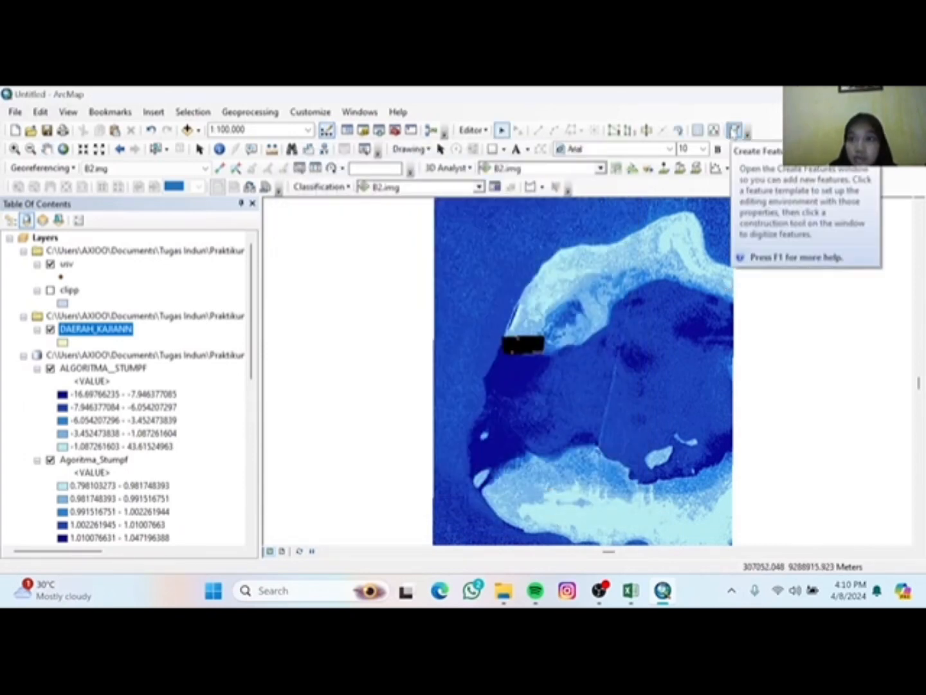
Digitize DAERAH_KAJIANN polygons with the Polygon tool around the large pale northern and southern areas and the small islets between them.
{"action": "left_click", "coordinate": [734, 130]}
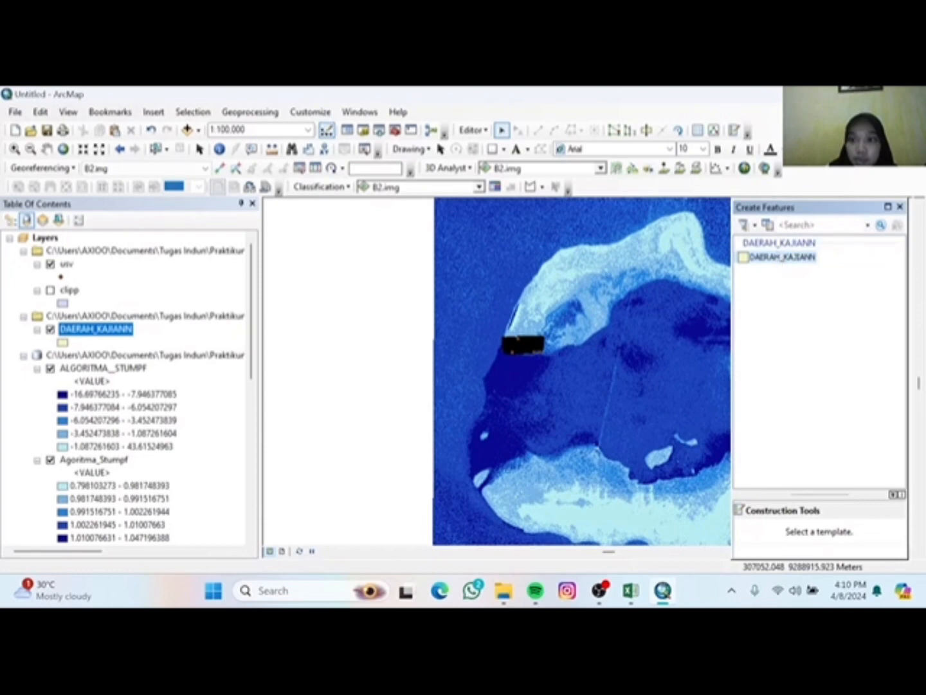
{"action": "left_click", "coordinate": [781, 259]}
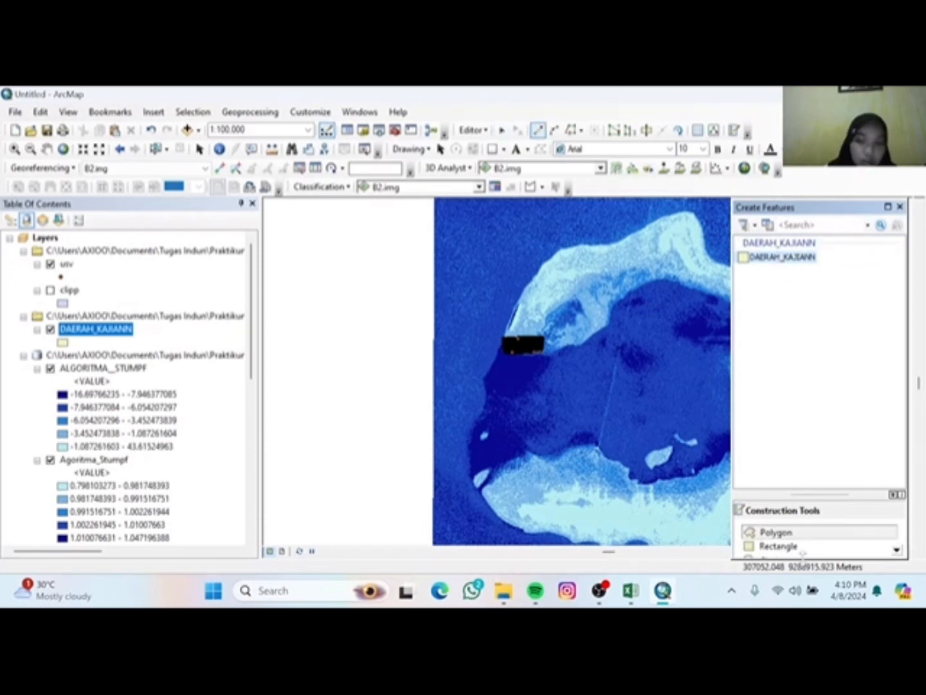
{"action": "scroll", "coordinate": [779, 543], "scroll_direction": "down", "scroll_amount": 1}
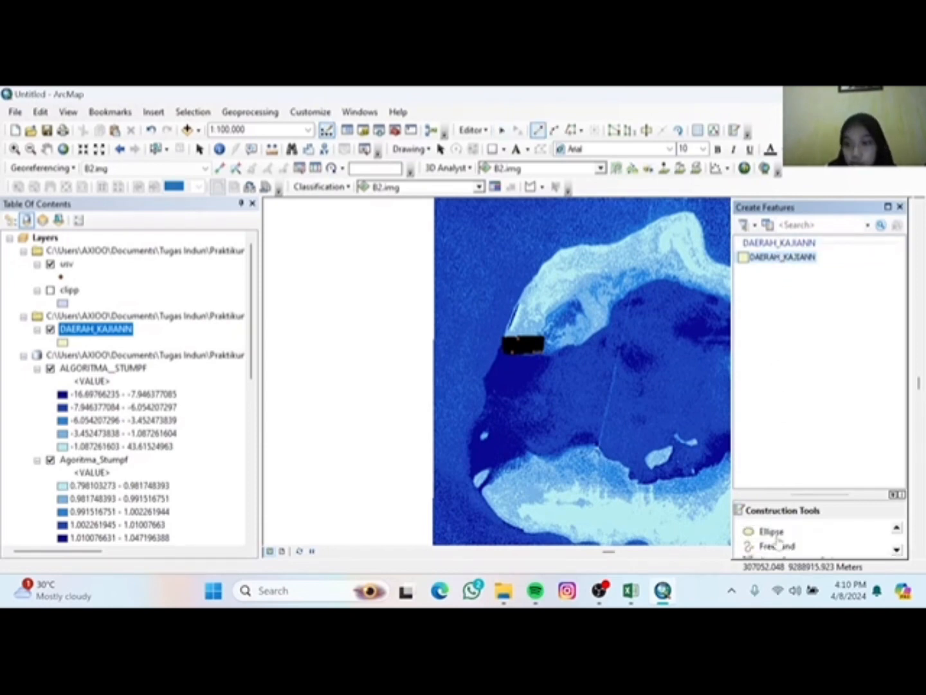
{"action": "scroll", "coordinate": [778, 543], "scroll_direction": "up", "scroll_amount": 1}
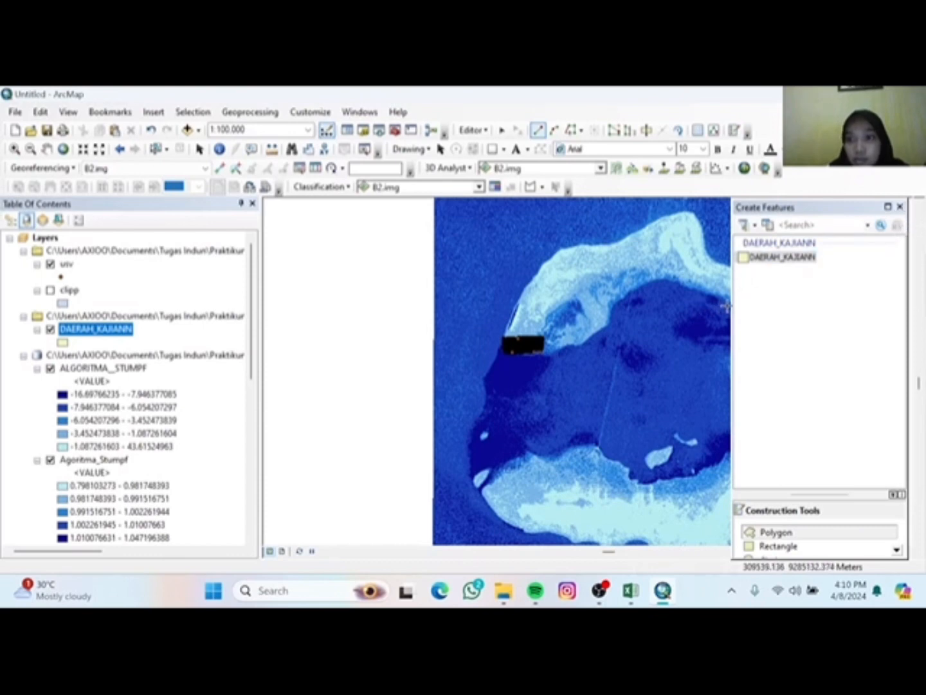
{"action": "left_click_drag", "start_coordinate": [591, 333], "coordinate": [464, 332]}
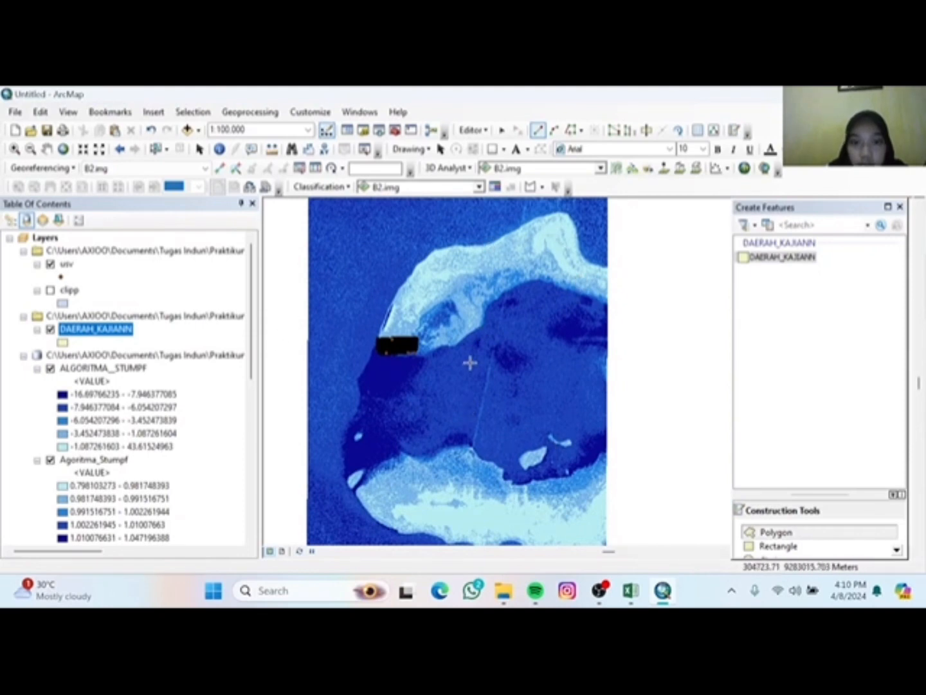
{"action": "scroll", "coordinate": [571, 281], "scroll_direction": "up", "scroll_amount": 3}
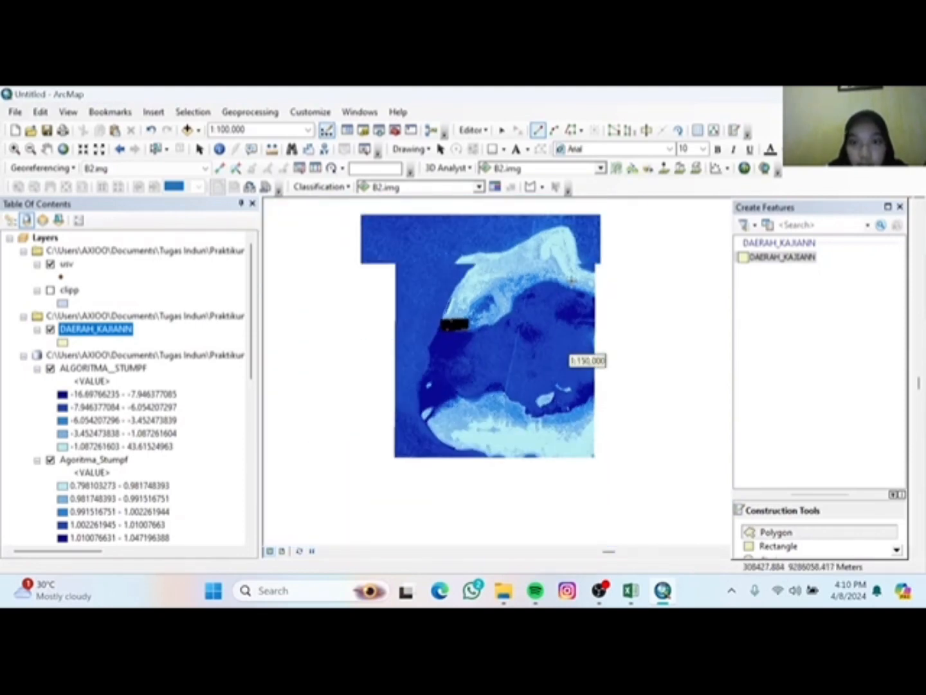
{"action": "left_click_drag", "start_coordinate": [593, 247], "coordinate": [600, 342]}
{"action": "right_click", "coordinate": [651, 349]}
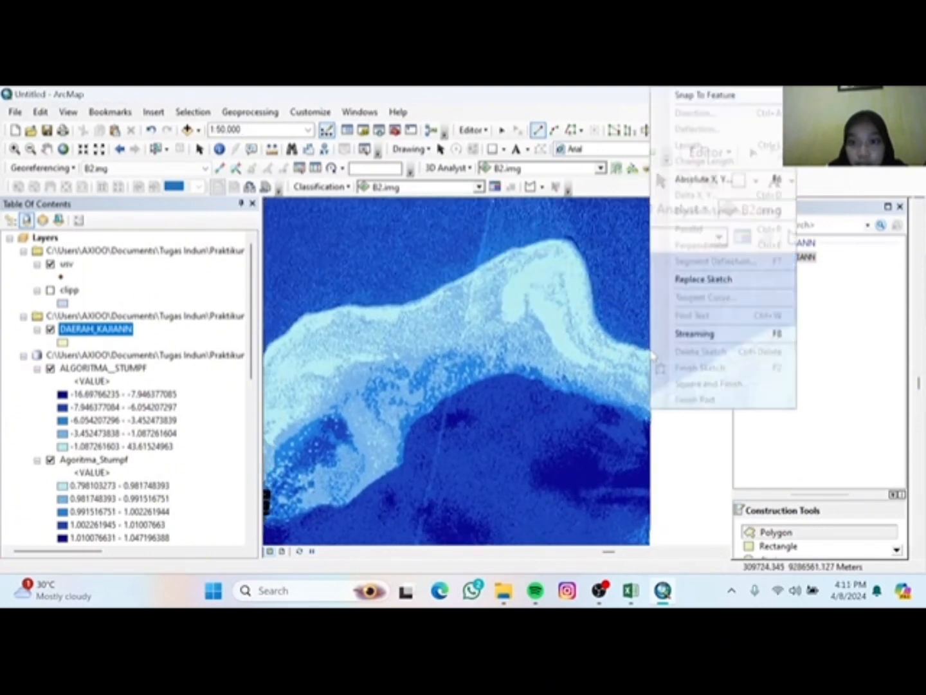
{"action": "left_click", "coordinate": [650, 340]}
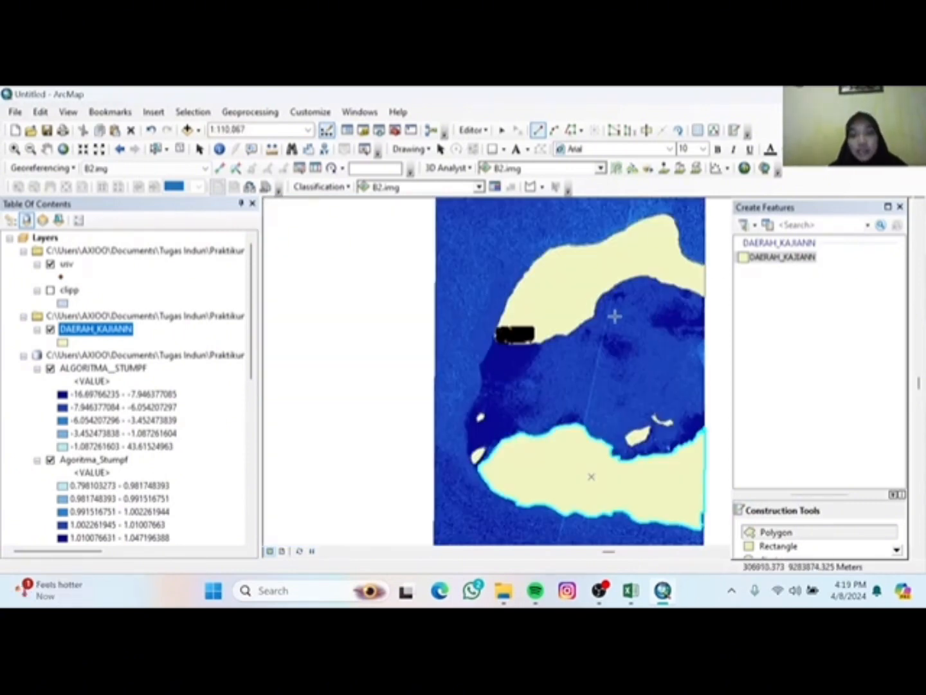
Save the digitized DAERAH_KAJIANN polygons and stop the edit session.
{"action": "left_click", "coordinate": [474, 130]}
{"action": "left_click", "coordinate": [493, 179]}
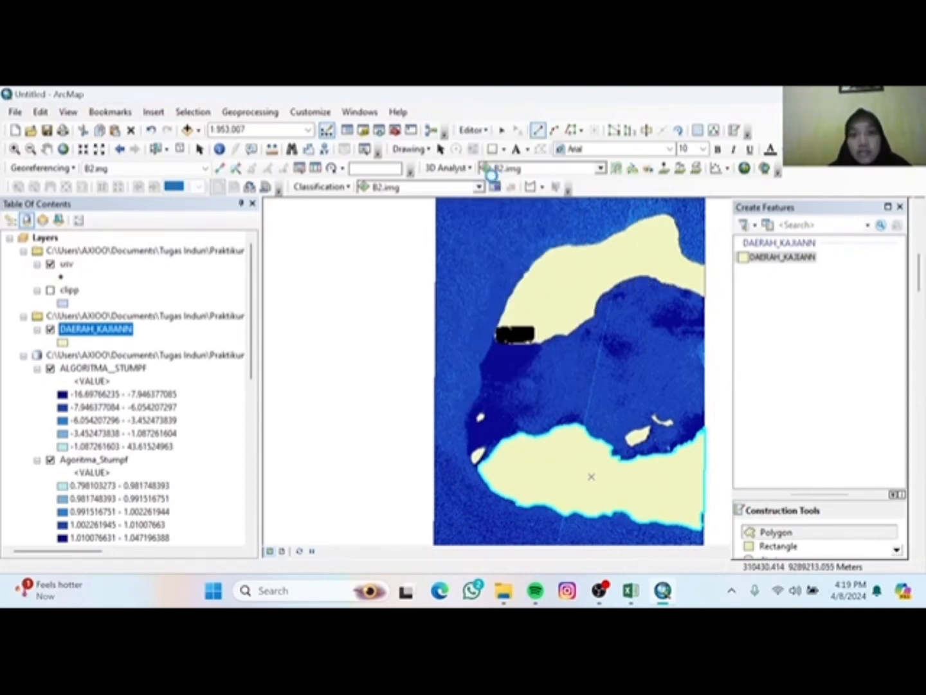
{"action": "left_click", "coordinate": [475, 130]}
{"action": "left_click", "coordinate": [489, 159]}
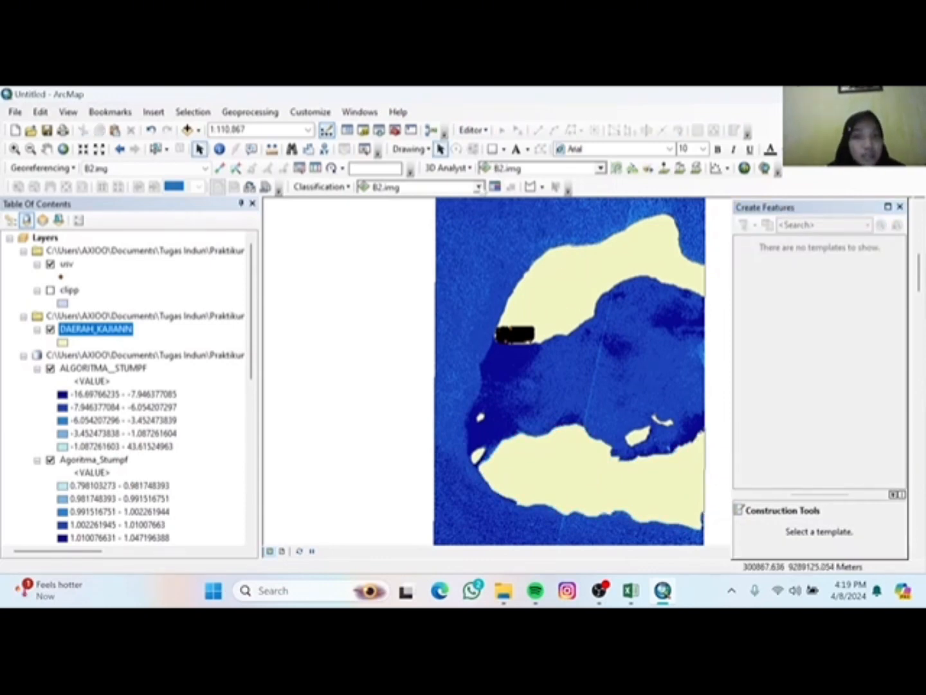
Start a new edit session on the DAERAH_KAJIANN layer, continuing past the spatial reference warnings.
{"action": "left_click", "coordinate": [474, 133]}
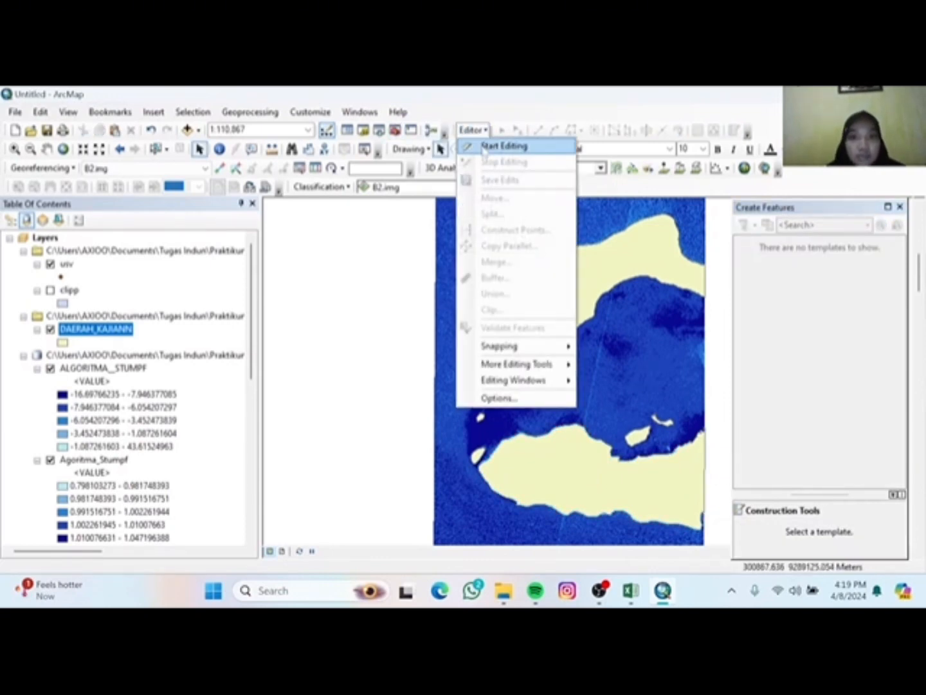
{"action": "left_click", "coordinate": [488, 147]}
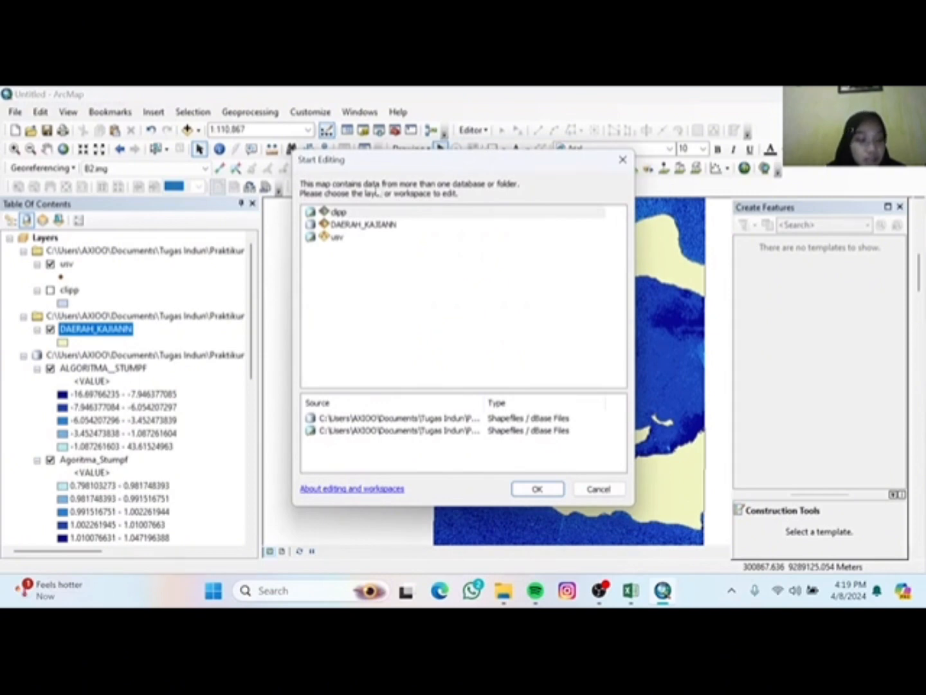
{"action": "left_click", "coordinate": [366, 225]}
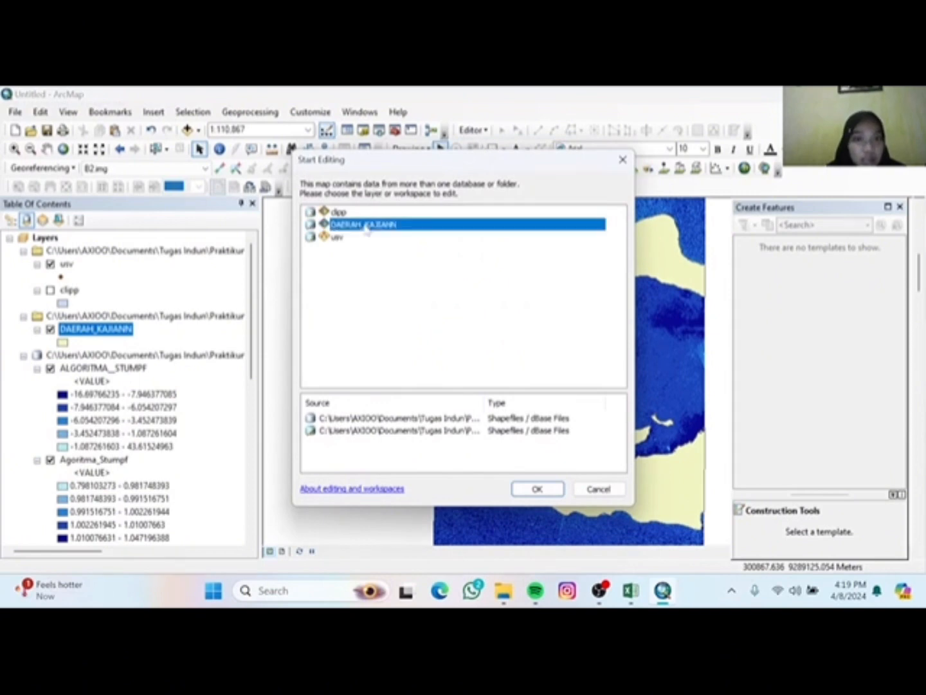
{"action": "left_click", "coordinate": [536, 489]}
{"action": "left_click", "coordinate": [464, 231]}
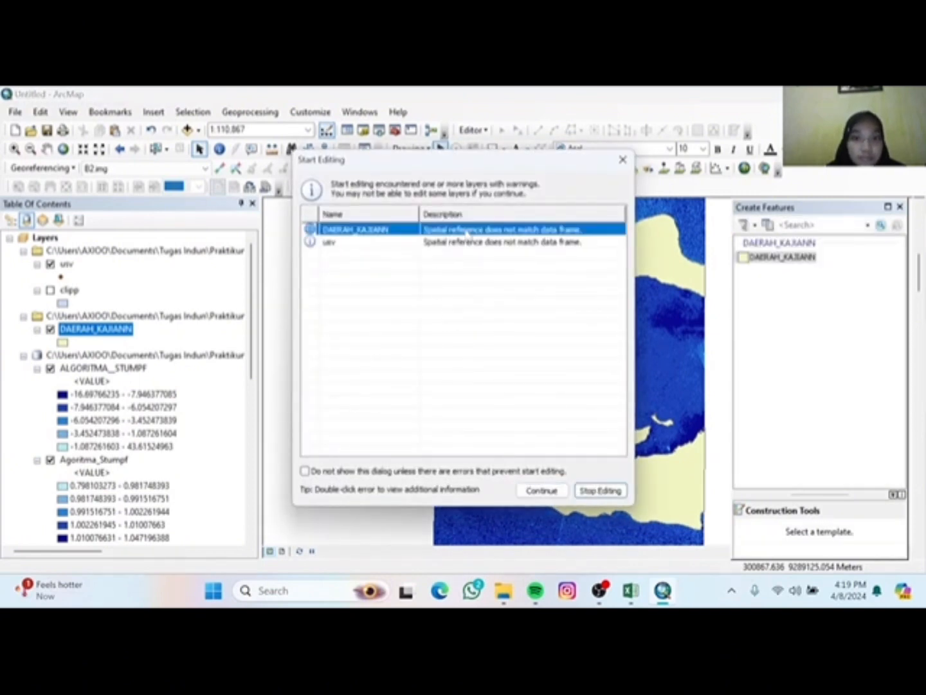
{"action": "left_click", "coordinate": [541, 490]}
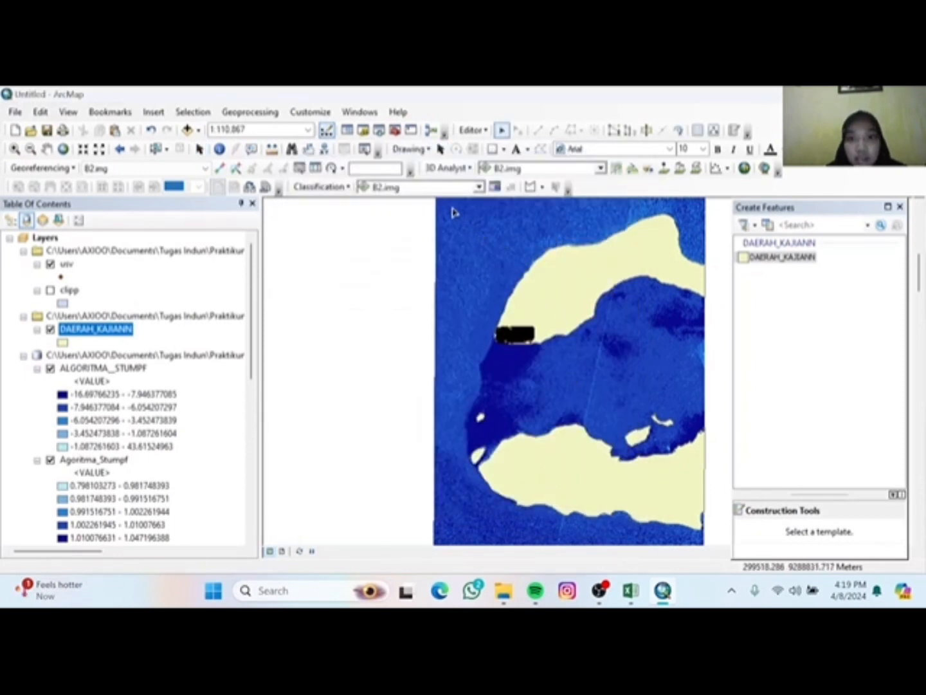
Select all features across the raster extent and clip the ALGORITMA__STUMPF raster to them with Image Analysis.
{"action": "left_click_drag", "start_coordinate": [447, 203], "coordinate": [714, 542]}
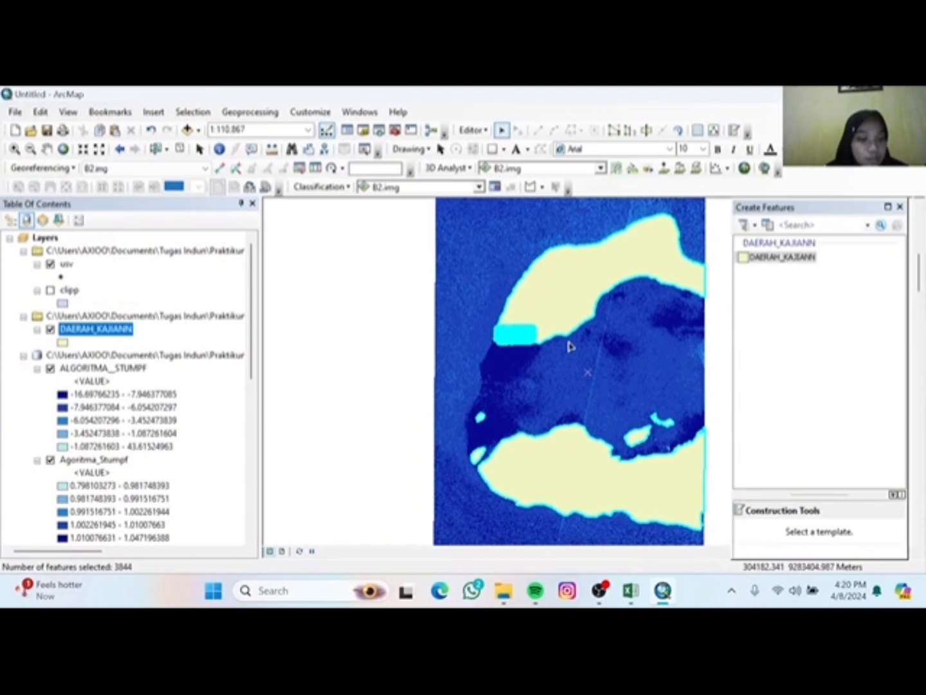
{"action": "left_click", "coordinate": [360, 113]}
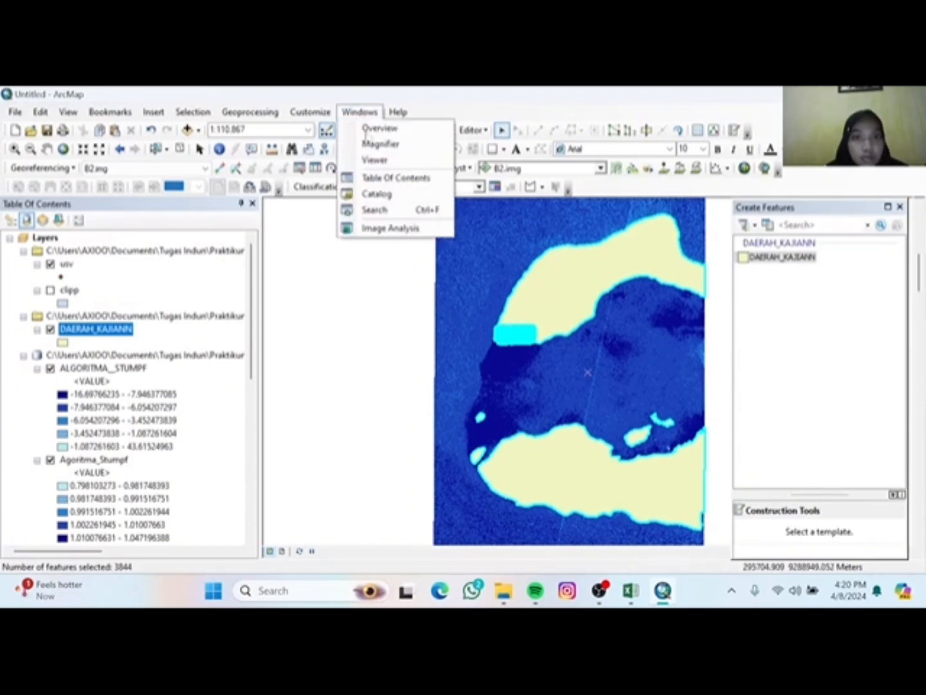
{"action": "left_click", "coordinate": [391, 228]}
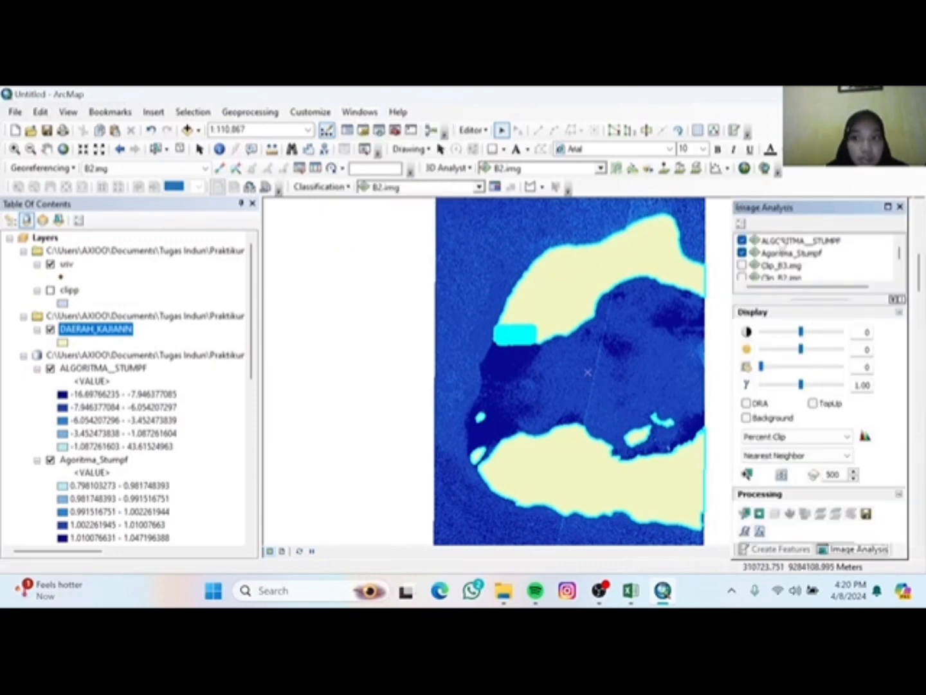
{"action": "left_click", "coordinate": [782, 242]}
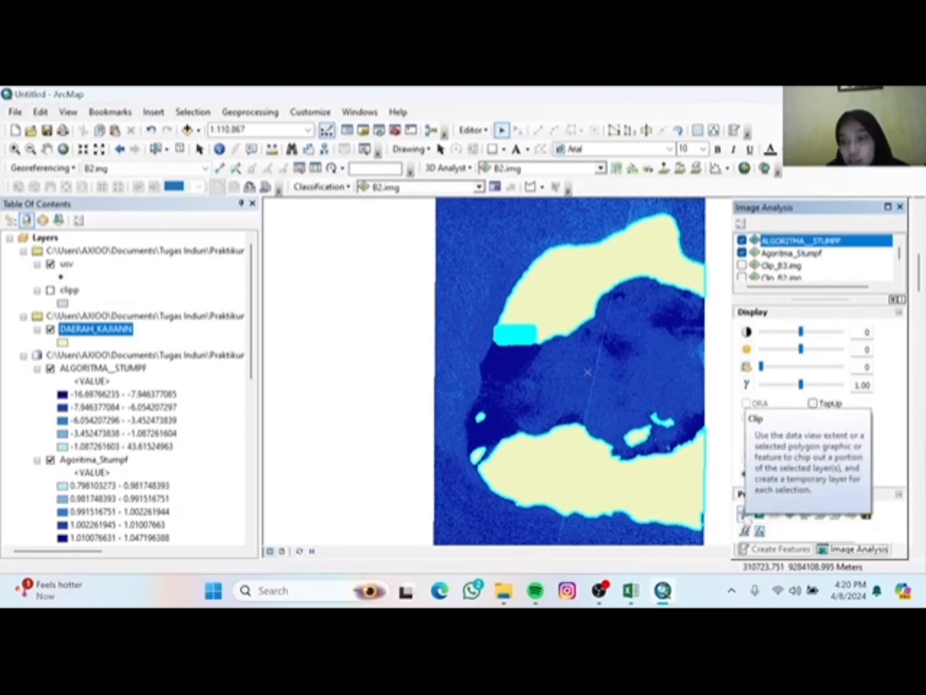
{"action": "left_click", "coordinate": [744, 513]}
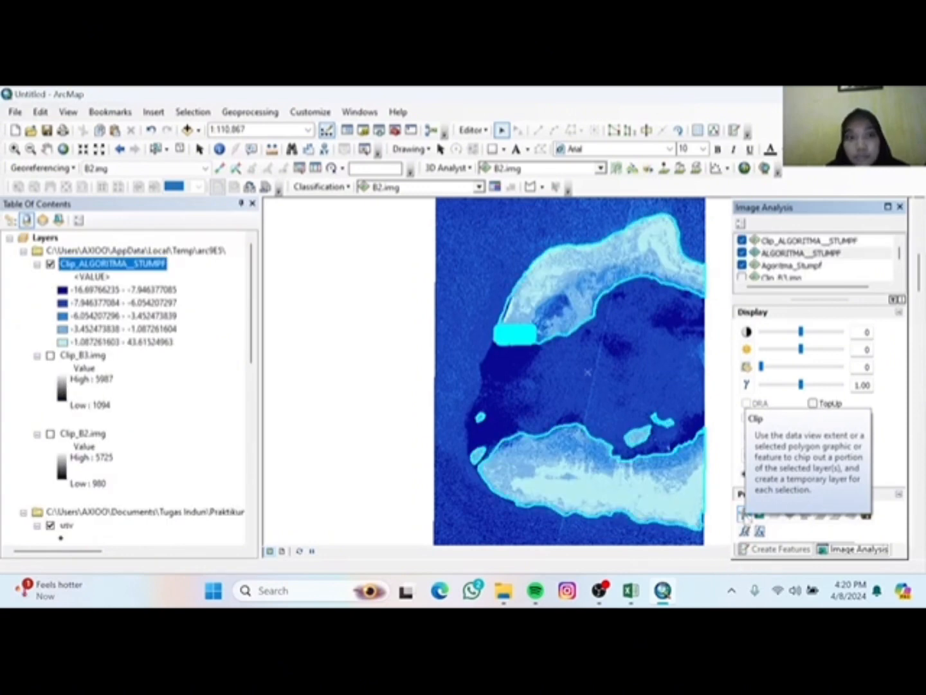
Save the edits and end the edit session after clipping the raster.
{"action": "left_click", "coordinate": [484, 131]}
{"action": "left_click", "coordinate": [490, 180]}
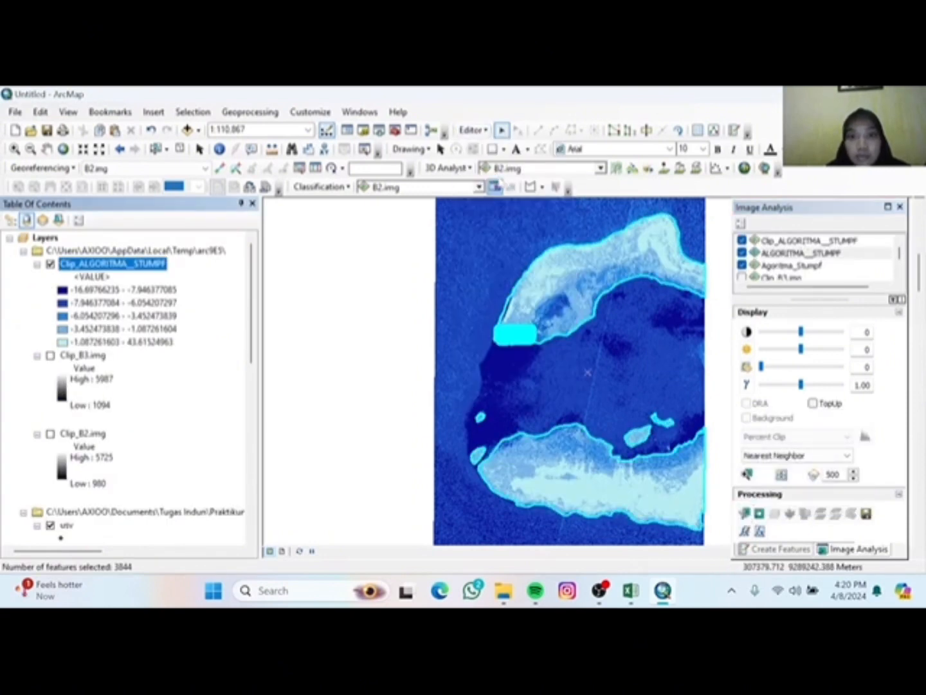
{"action": "left_click", "coordinate": [474, 130]}
{"action": "left_click", "coordinate": [506, 160]}
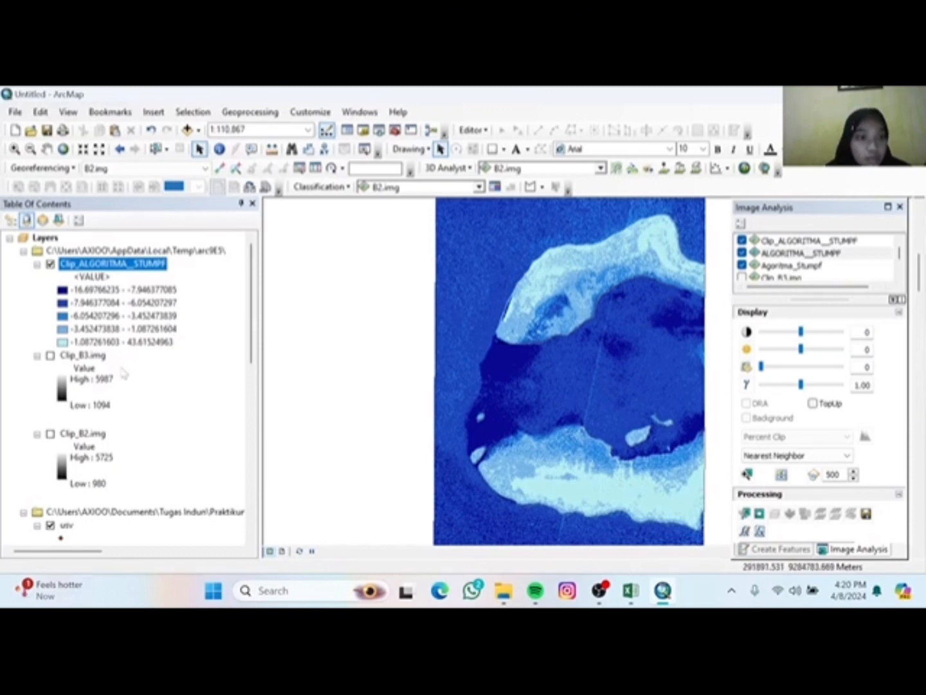
Hide the usv, DAERAH_KAJIANN, ALGORITMA__STUMPF and Agoritma_Stumpf layers so only the clipped raster displays, and close Image Analysis.
{"action": "scroll", "coordinate": [106, 379], "scroll_direction": "down", "scroll_amount": 2}
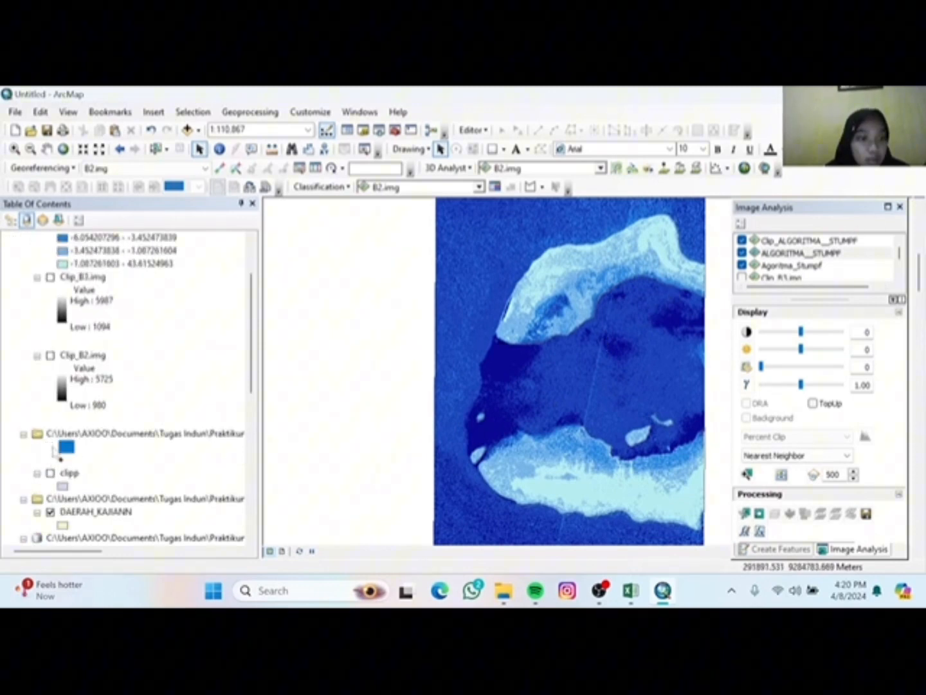
{"action": "scroll", "coordinate": [54, 453], "scroll_direction": "down", "scroll_amount": 2}
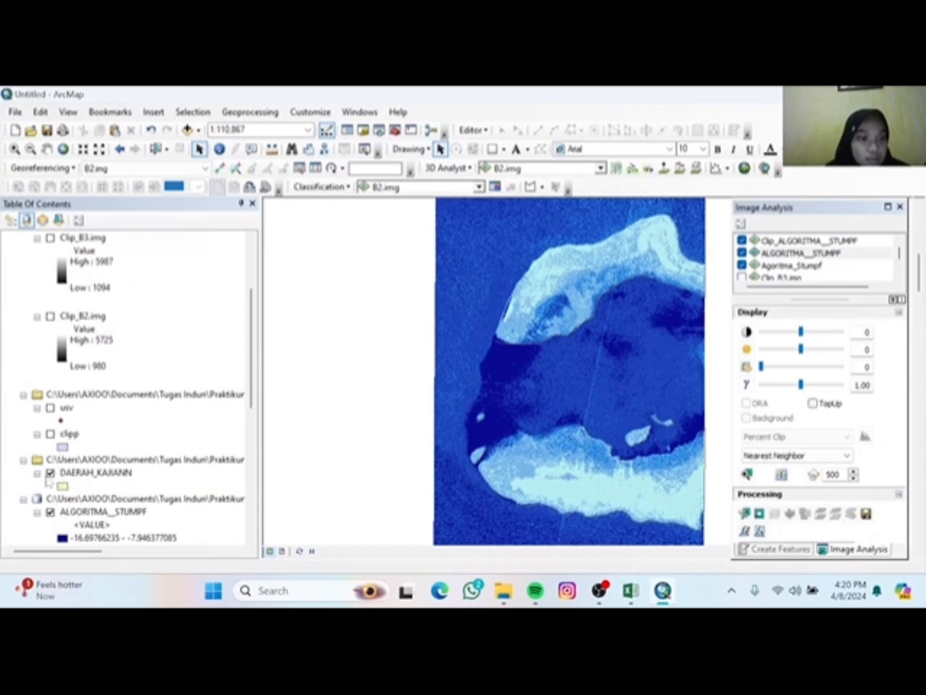
{"action": "left_click", "coordinate": [50, 472]}
{"action": "left_click", "coordinate": [50, 512]}
{"action": "scroll", "coordinate": [52, 514], "scroll_direction": "down", "scroll_amount": 3}
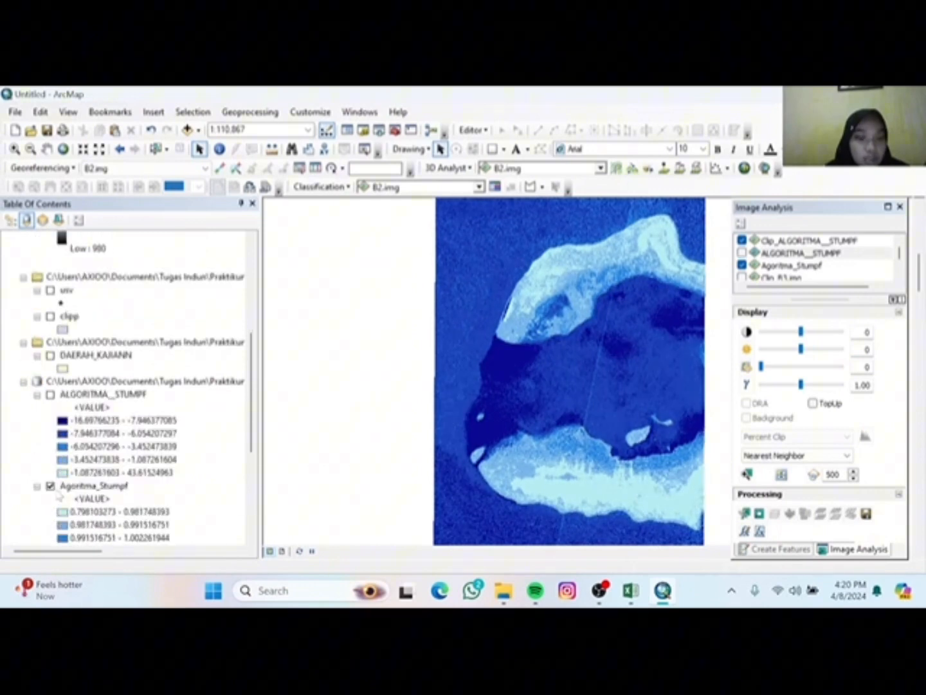
{"action": "left_click", "coordinate": [50, 486]}
{"action": "scroll", "coordinate": [51, 489], "scroll_direction": "down", "scroll_amount": 5}
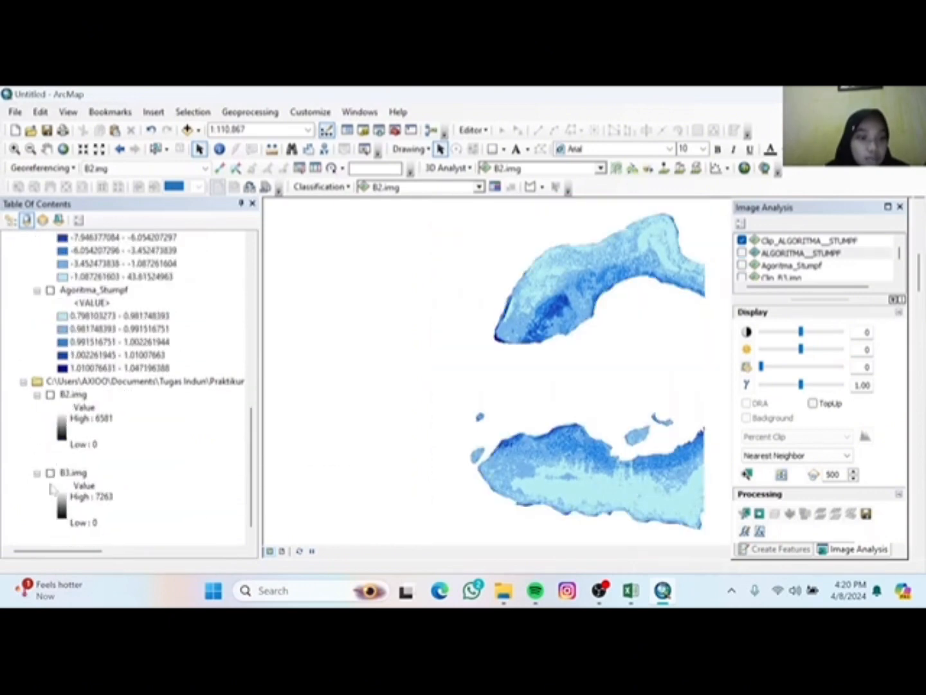
{"action": "left_click", "coordinate": [900, 207]}
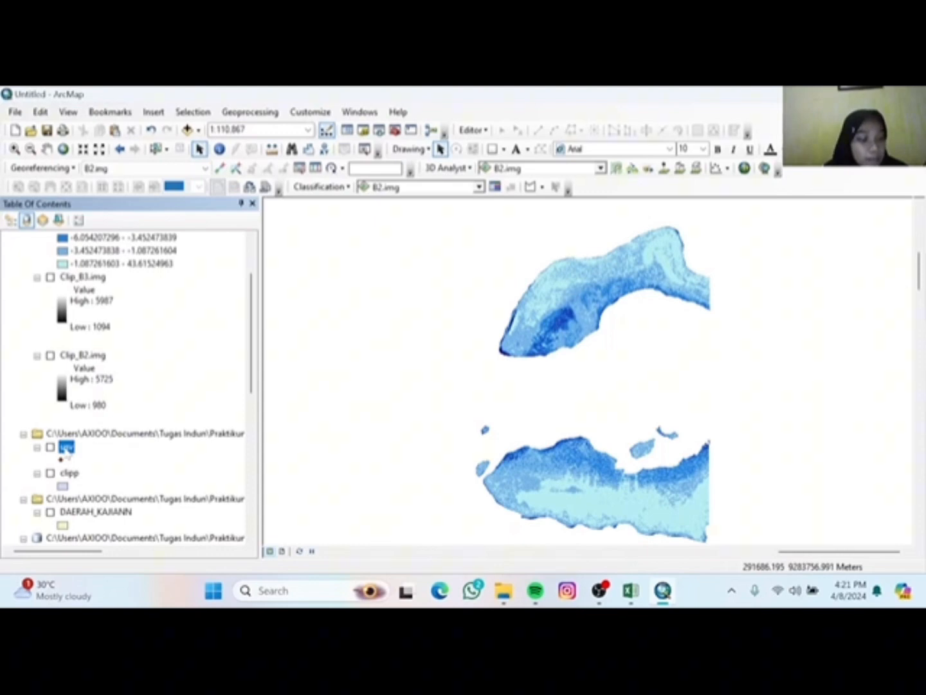
In the usv layer's properties, make only the DEPTH_MSL and Clip_Algor fields visible, hiding Agoritma_S.
{"action": "right_click", "coordinate": [67, 449]}
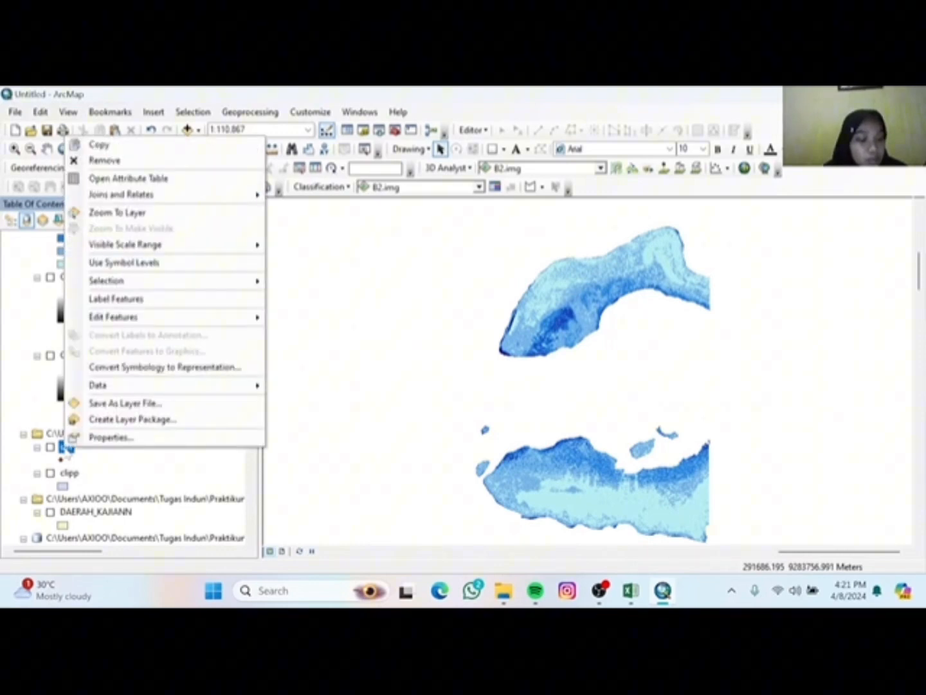
{"action": "left_click", "coordinate": [110, 437]}
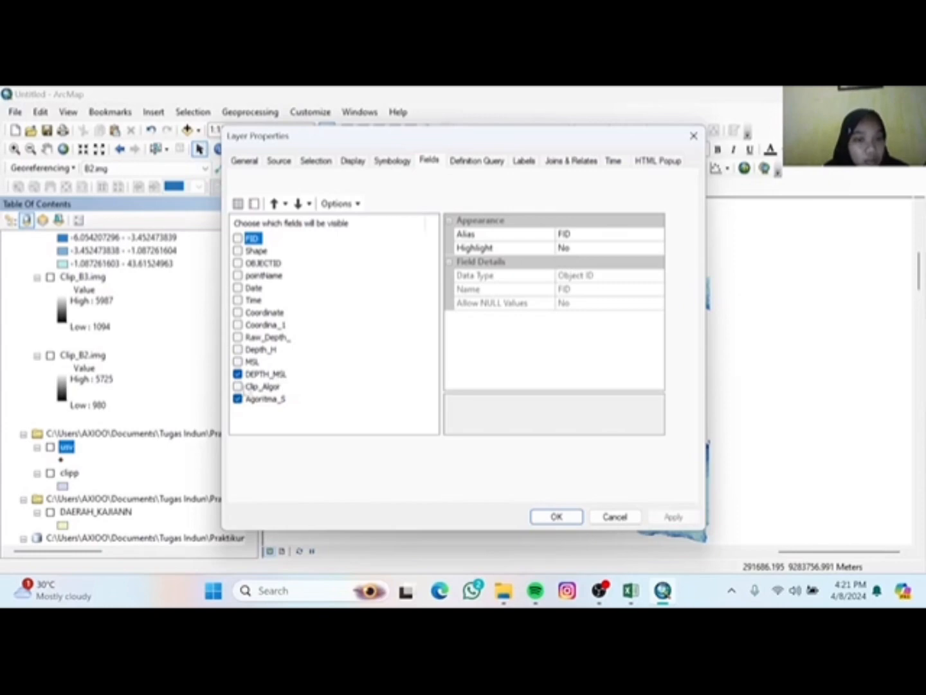
{"action": "left_click", "coordinate": [237, 386]}
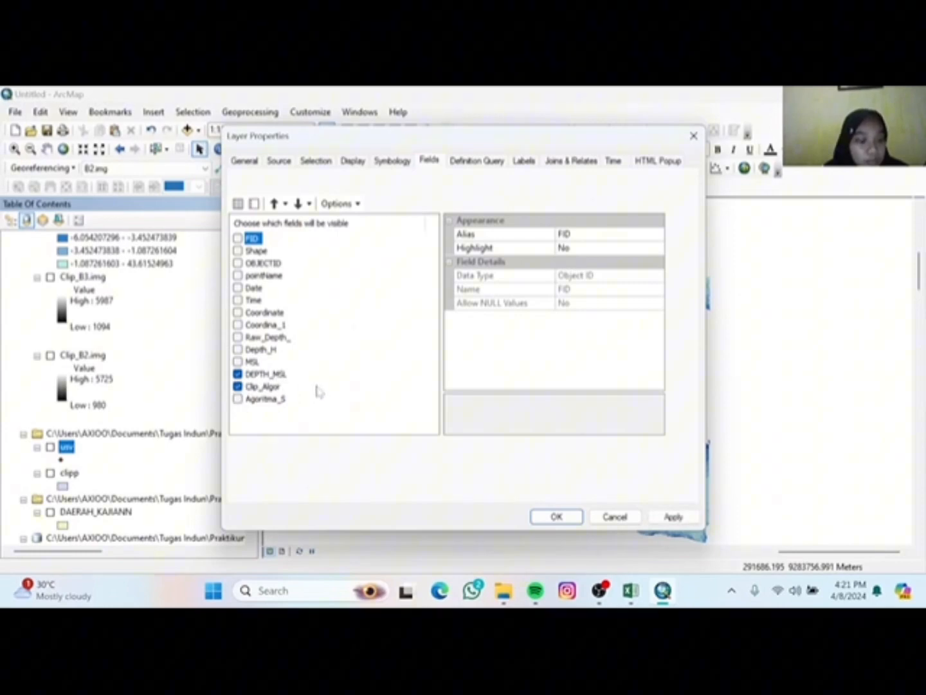
{"action": "left_click", "coordinate": [557, 514]}
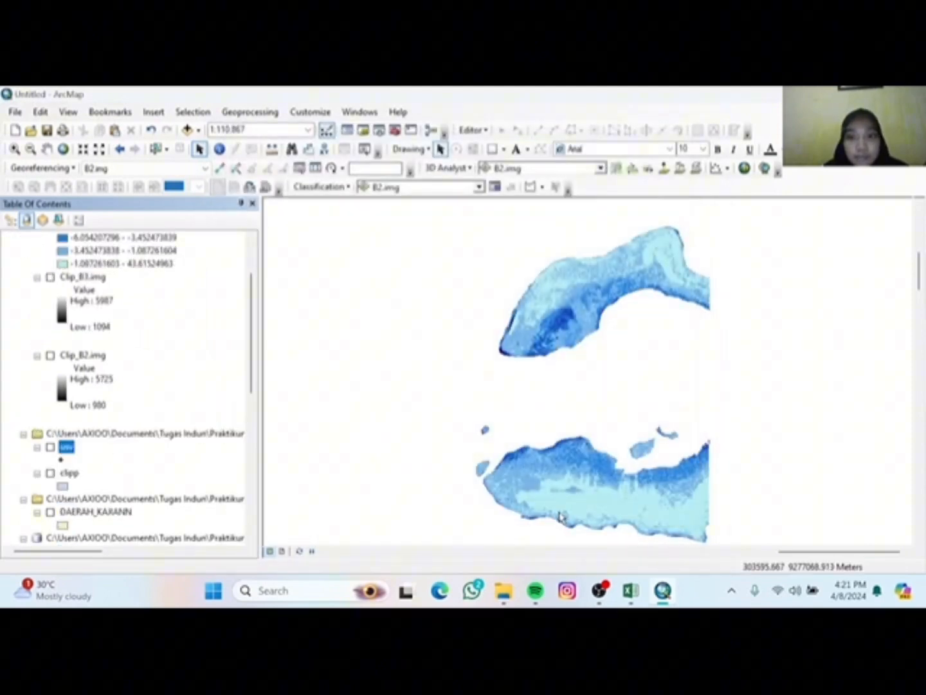
Open the attribute table of the usv point layer.
{"action": "scroll", "coordinate": [66, 526], "scroll_direction": "up", "scroll_amount": 3}
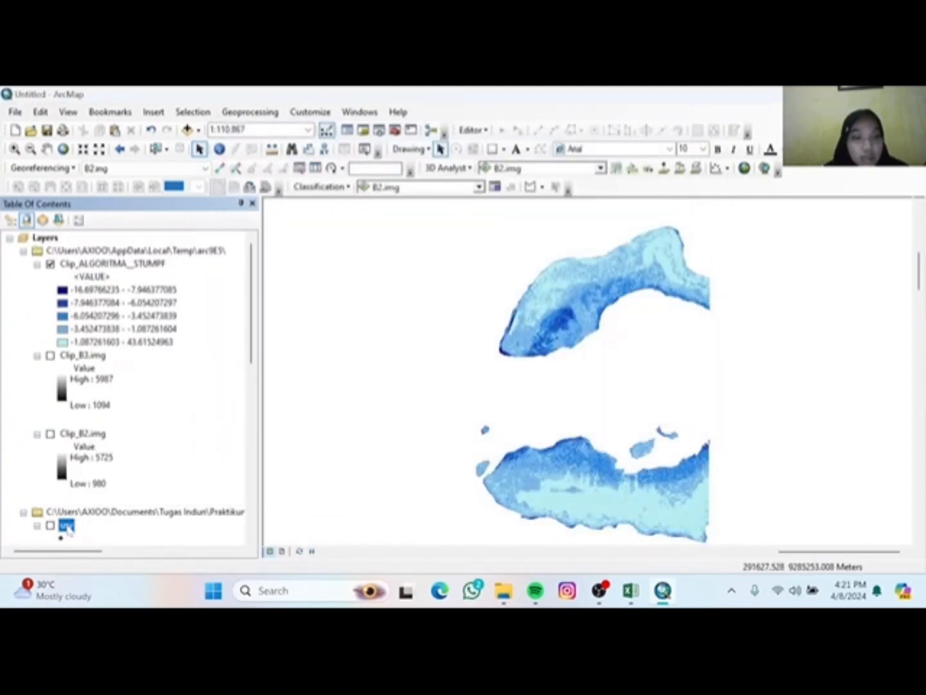
{"action": "right_click", "coordinate": [66, 525]}
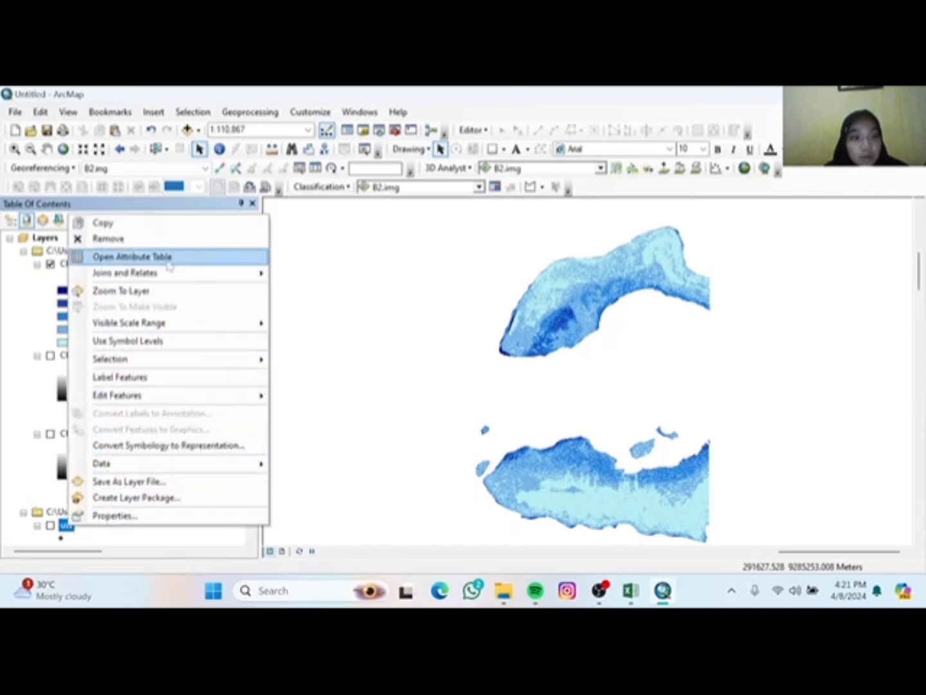
{"action": "left_click", "coordinate": [131, 257]}
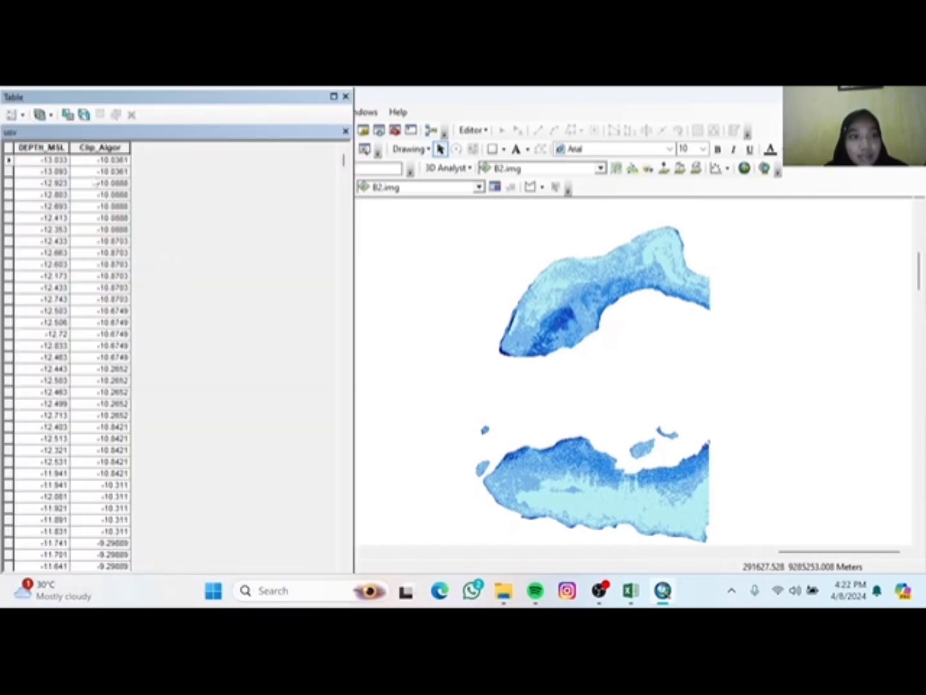
Export all records of the usv attribute table as the dBASE table RSMET.dbf, without adding the new table to the map.
{"action": "left_click", "coordinate": [16, 114]}
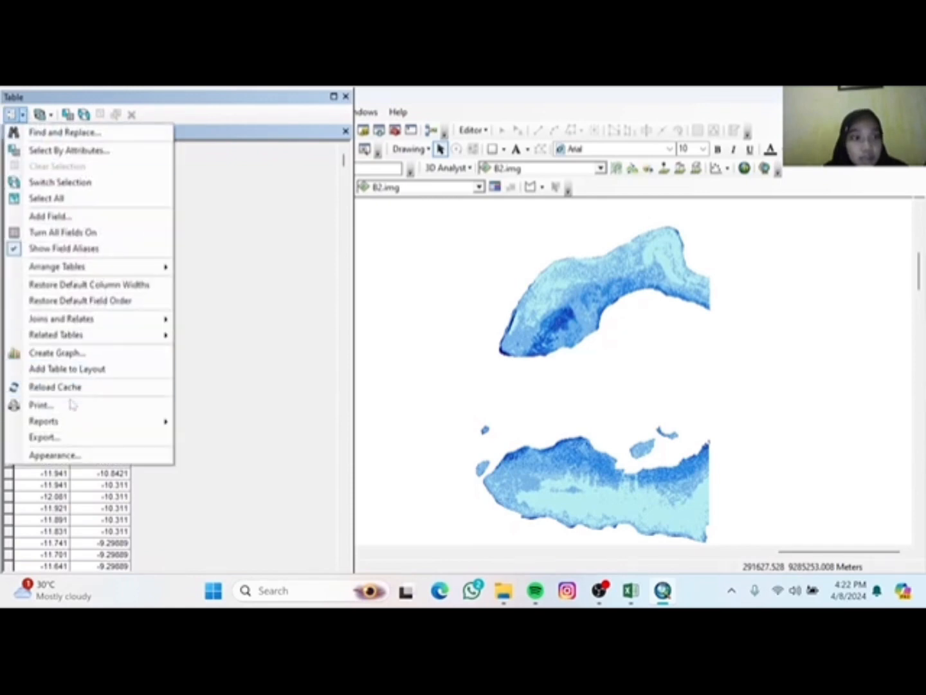
{"action": "left_click", "coordinate": [67, 438]}
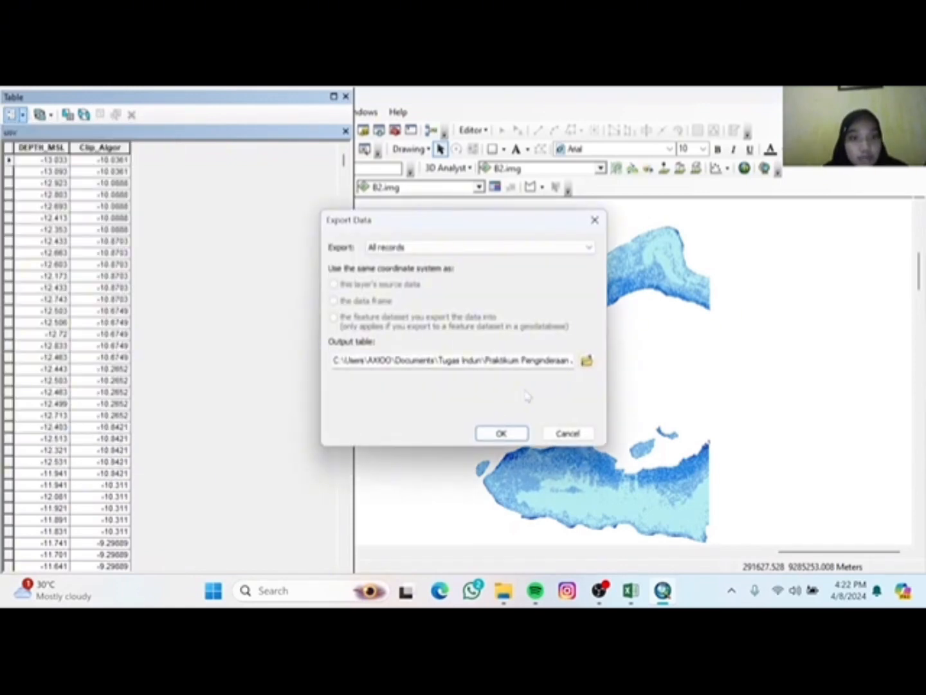
{"action": "left_click", "coordinate": [586, 360]}
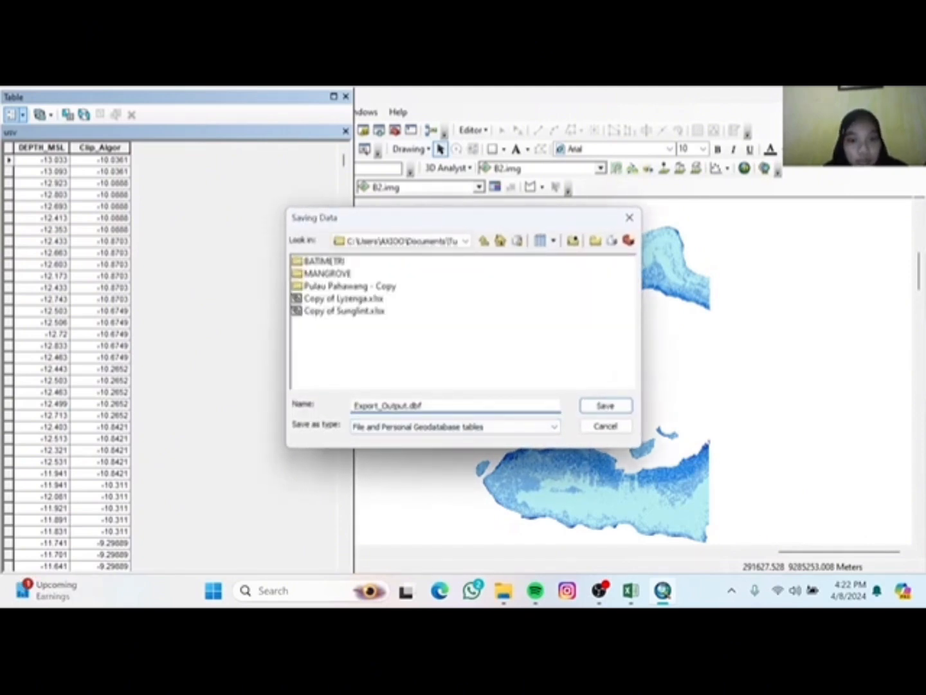
{"action": "left_click_drag", "start_coordinate": [407, 405], "coordinate": [351, 406]}
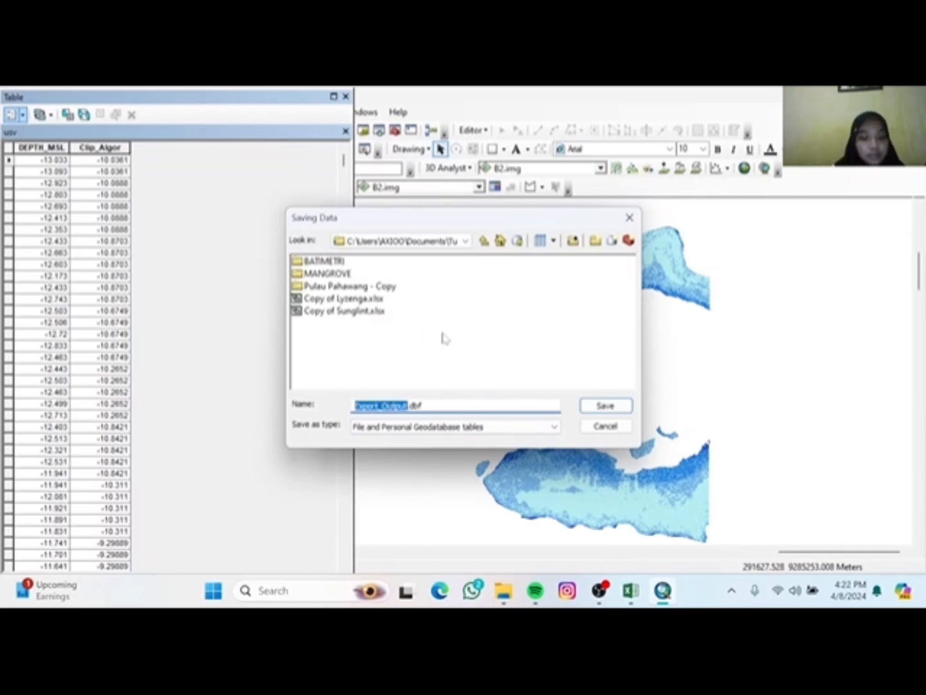
{"action": "type", "text": "RSM"}
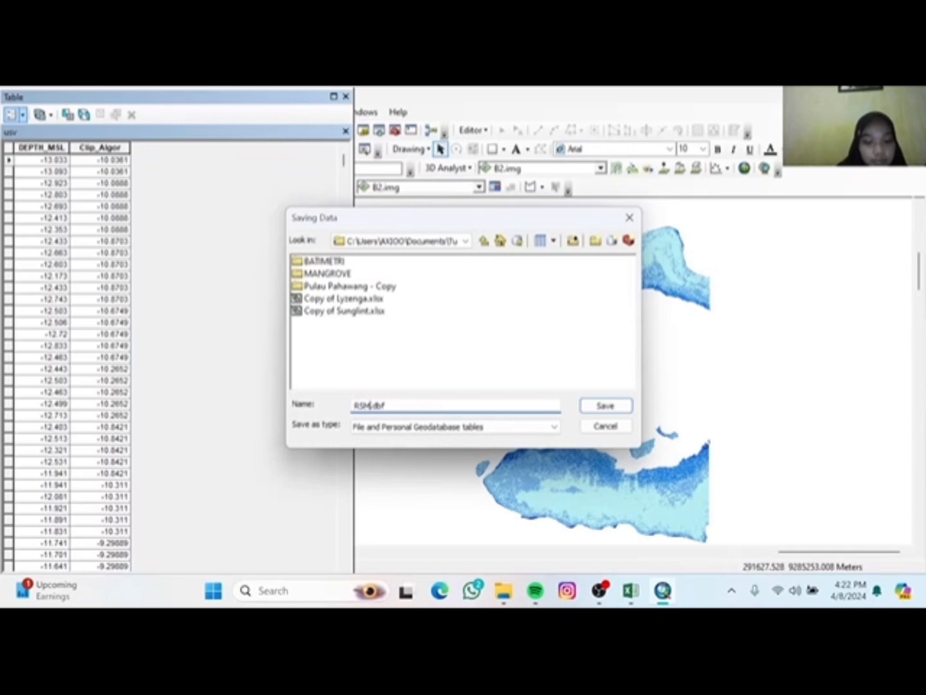
{"action": "type", "text": "ETS"}
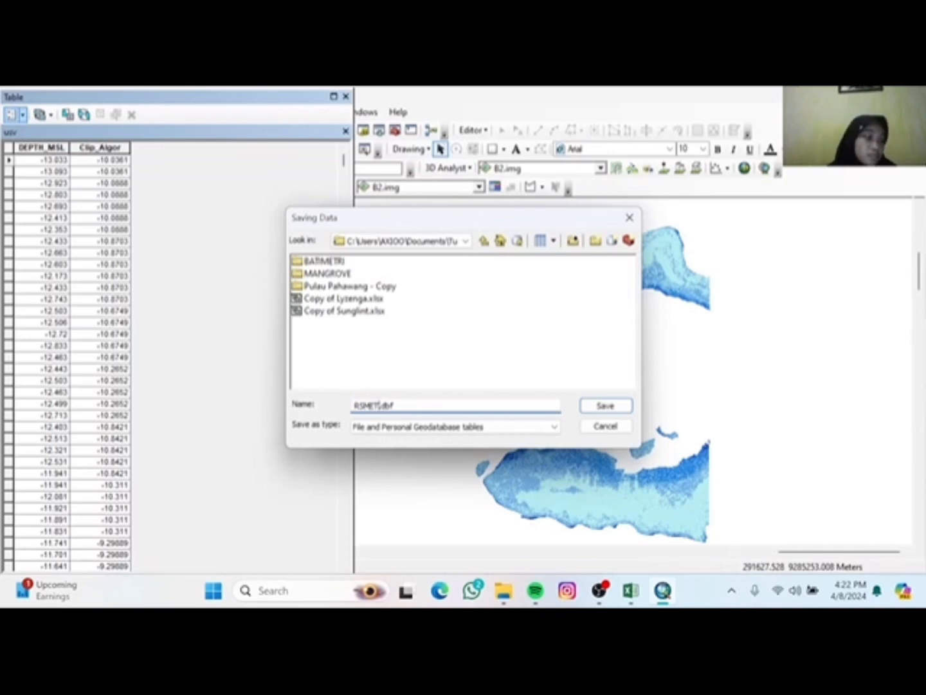
{"action": "left_click", "coordinate": [418, 427]}
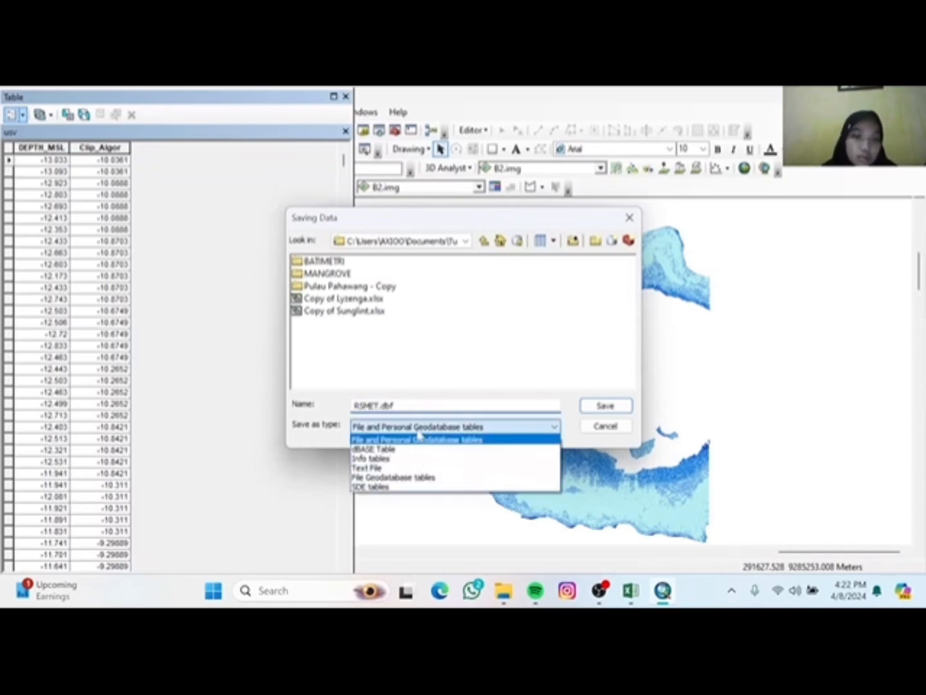
{"action": "left_click", "coordinate": [412, 450]}
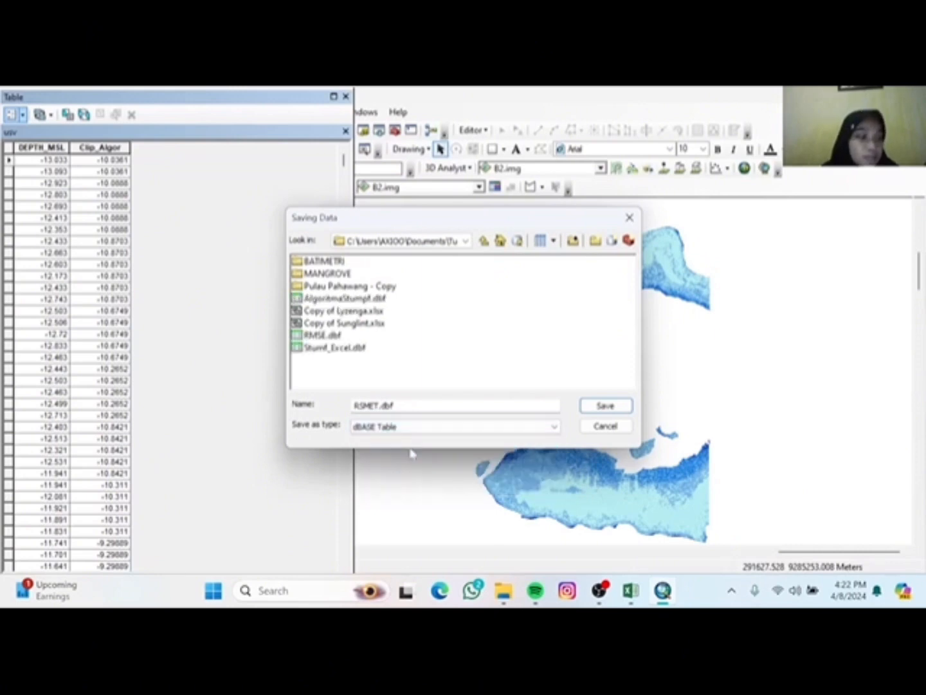
{"action": "left_click", "coordinate": [606, 406]}
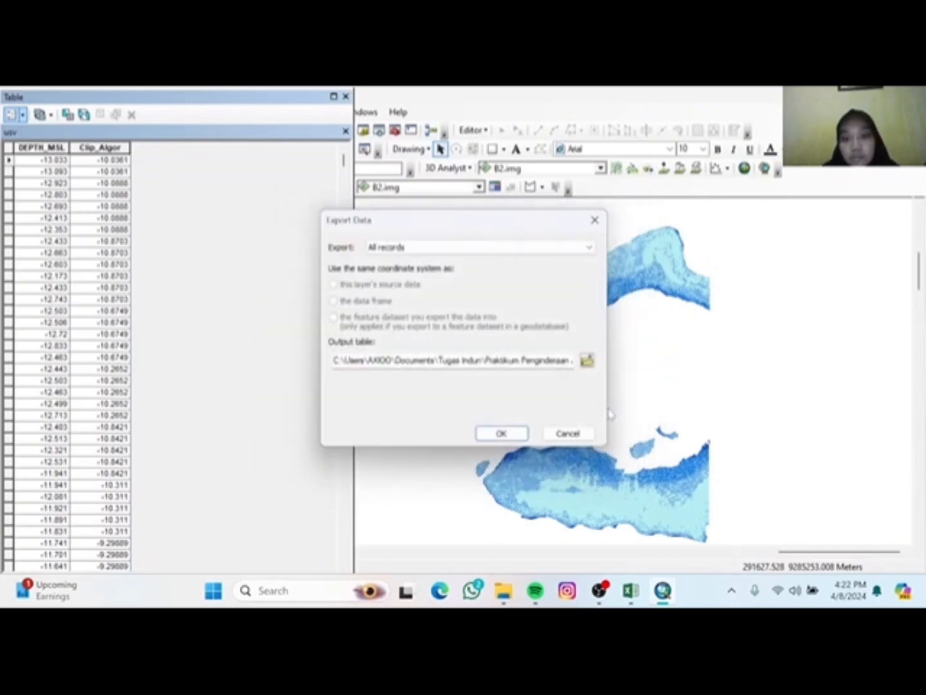
{"action": "left_click", "coordinate": [495, 432]}
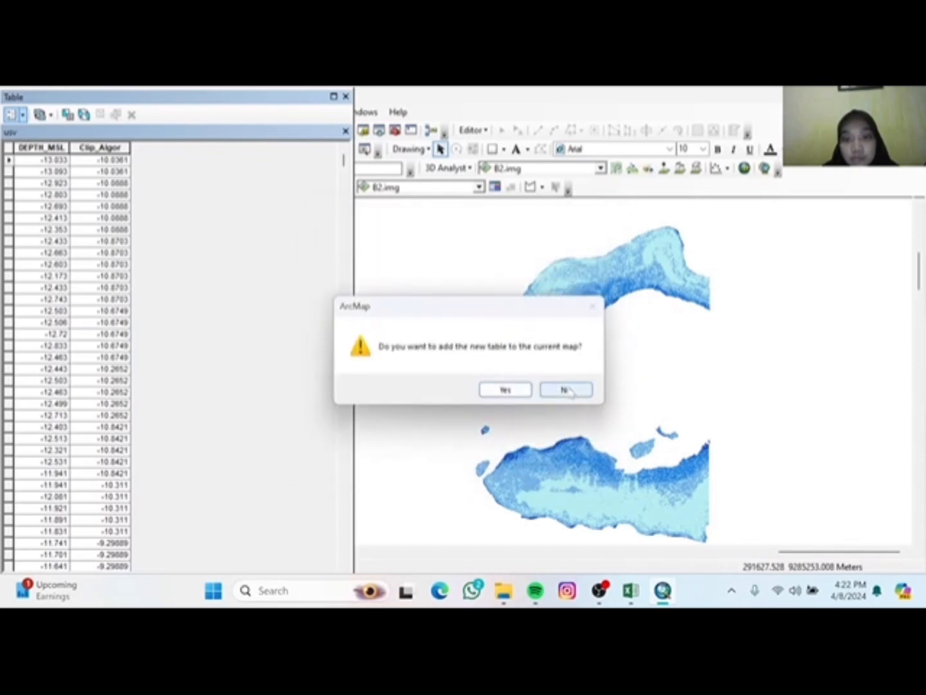
{"action": "left_click", "coordinate": [566, 390]}
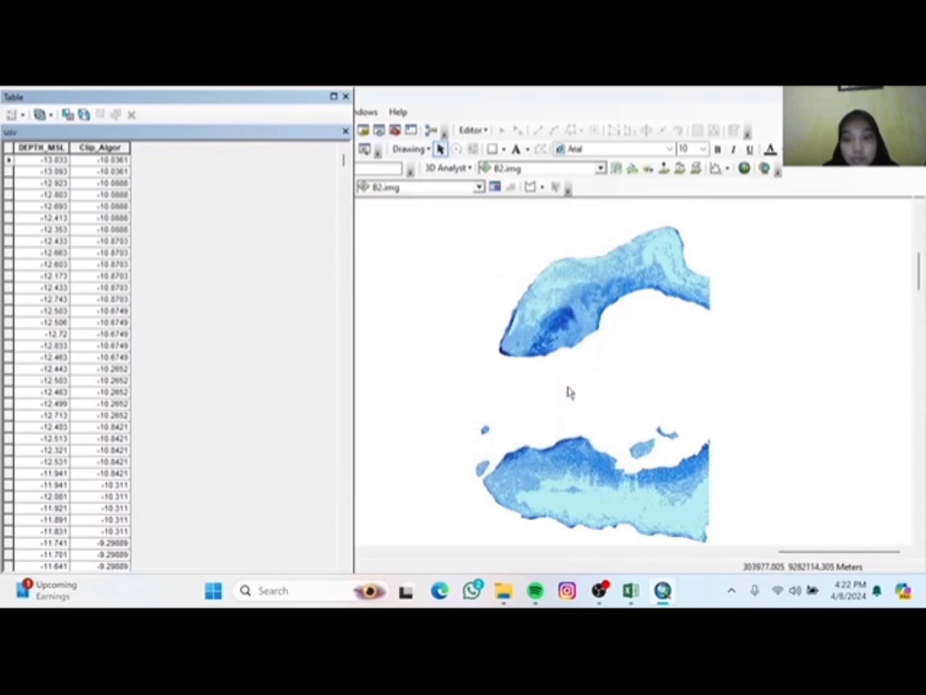
Switch to the Copy of RMSE workbook in Excel and examine the SE, MSE and RMSE formulas in row 2.
{"action": "mouse_move", "coordinate": [628, 595]}
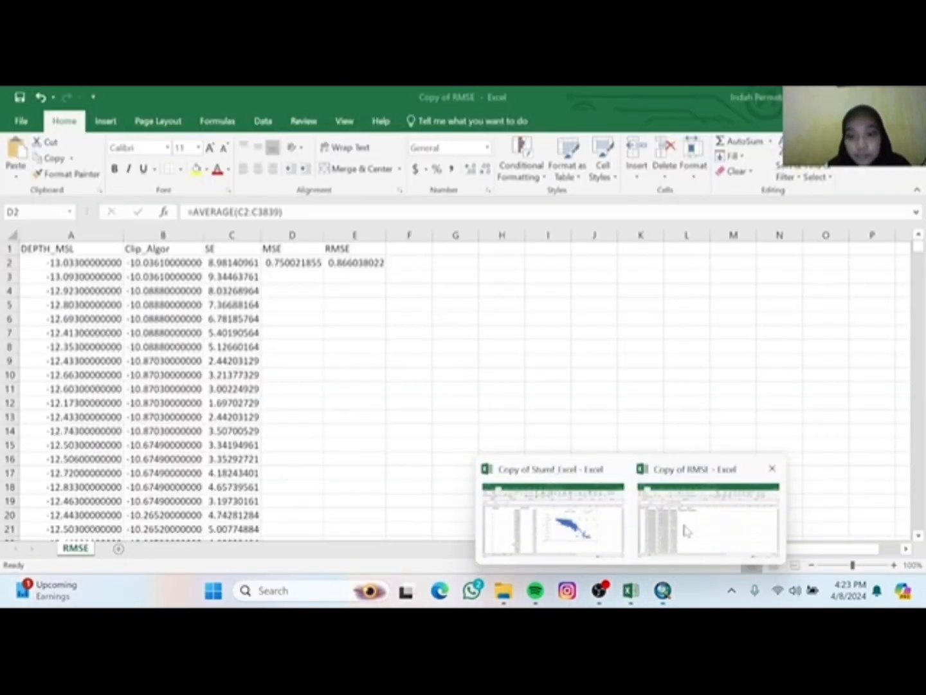
{"action": "left_click", "coordinate": [687, 533]}
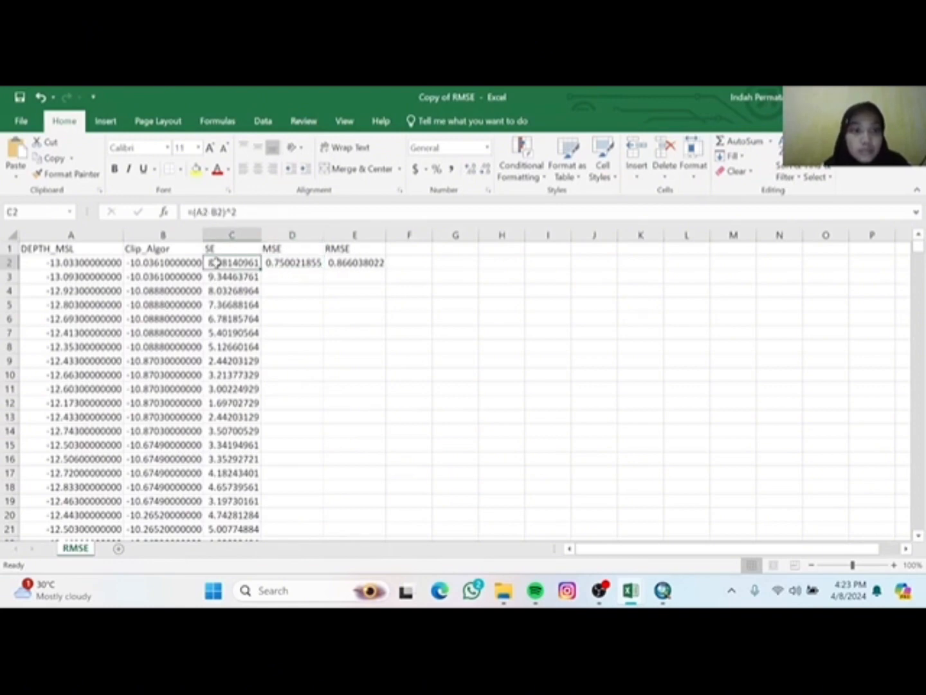
{"action": "left_click", "coordinate": [205, 262]}
{"action": "left_click", "coordinate": [192, 262]}
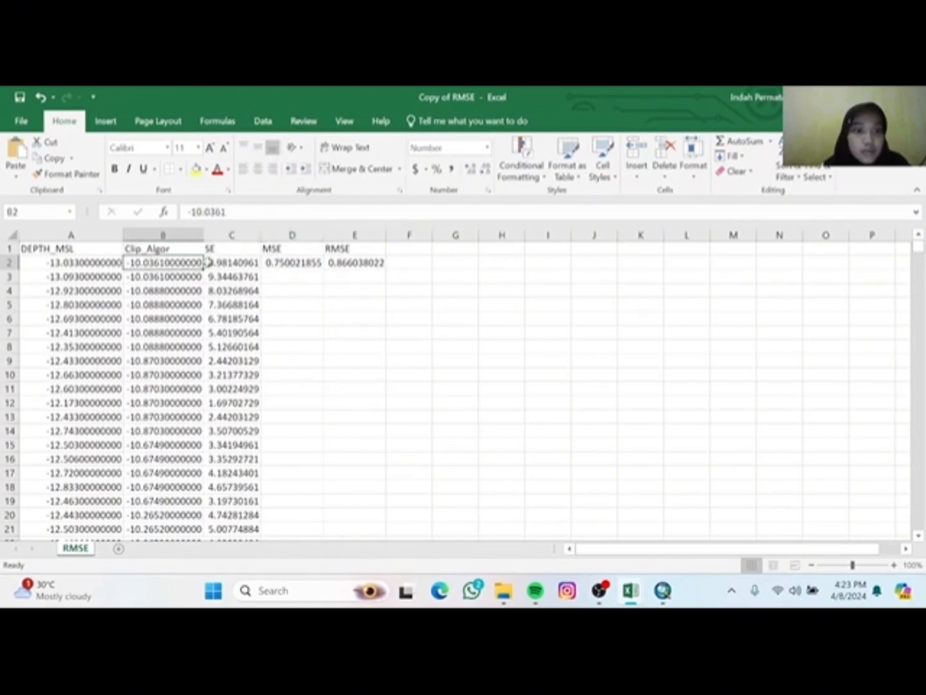
{"action": "left_click", "coordinate": [214, 263]}
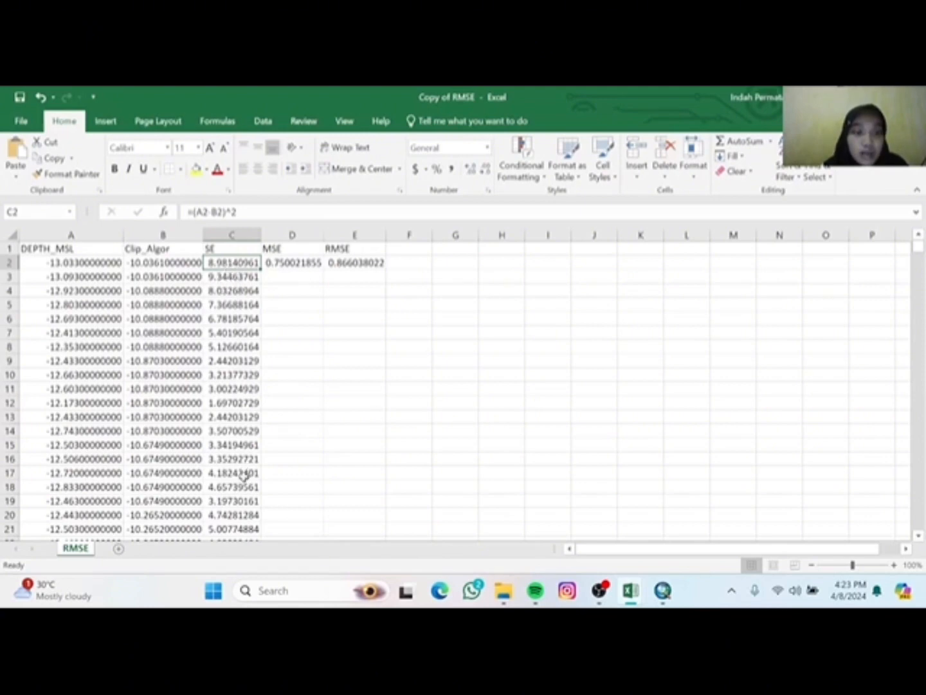
{"action": "left_click", "coordinate": [295, 262]}
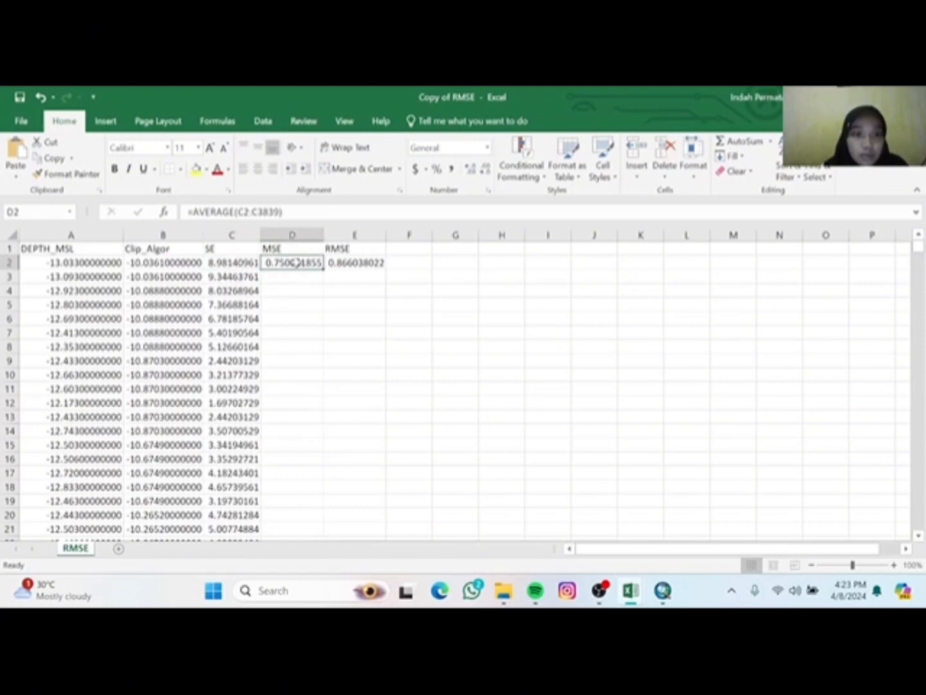
{"action": "left_click", "coordinate": [233, 262]}
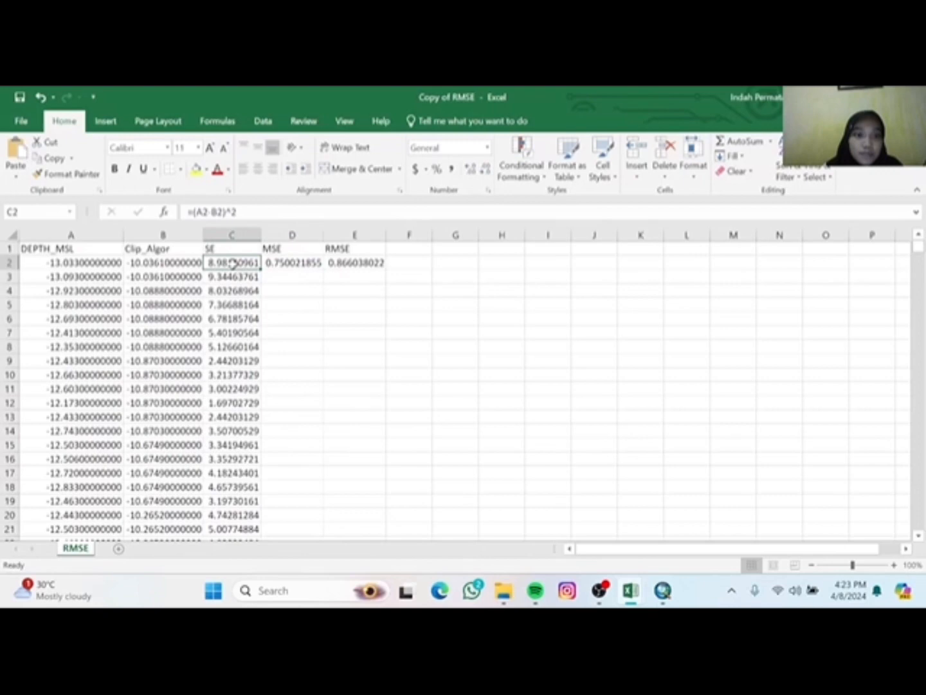
{"action": "left_click", "coordinate": [272, 263]}
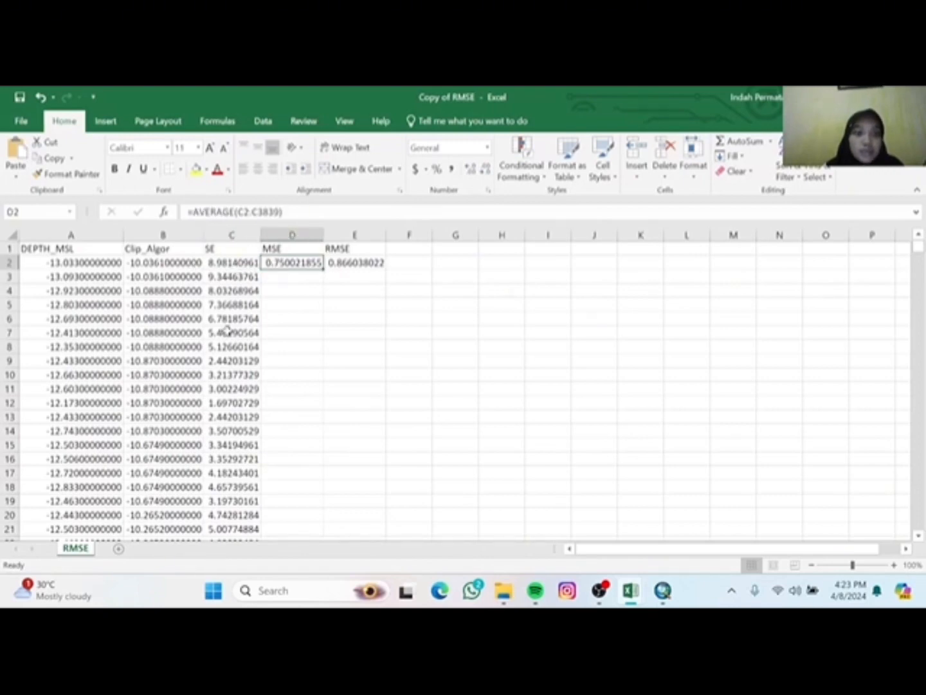
{"action": "left_click", "coordinate": [222, 264]}
{"action": "left_click", "coordinate": [269, 262]}
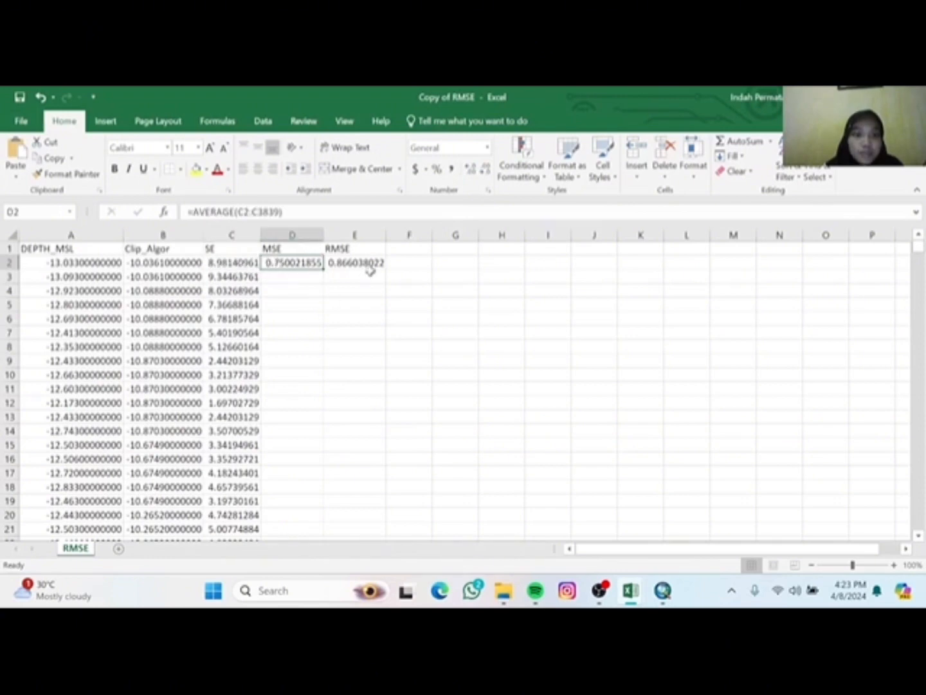
{"action": "left_click", "coordinate": [332, 263]}
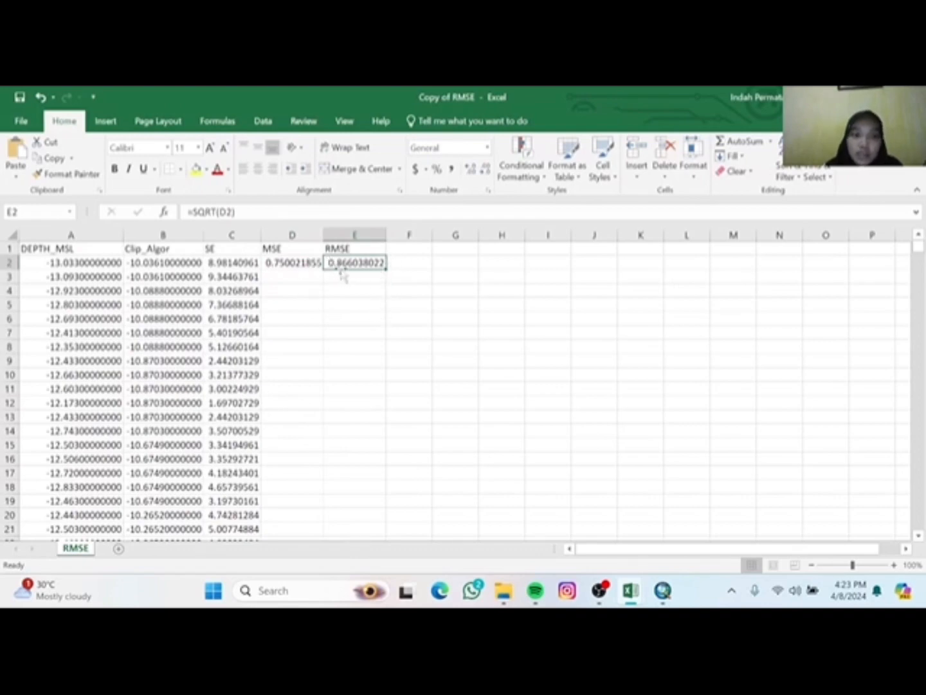
{"action": "left_click", "coordinate": [283, 264]}
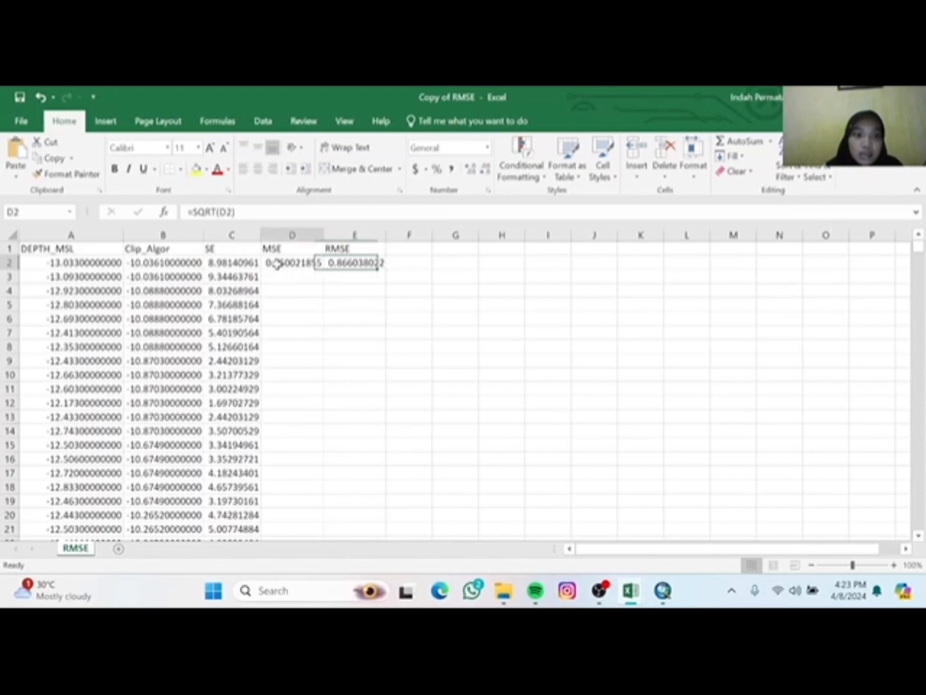
{"action": "left_click", "coordinate": [357, 270]}
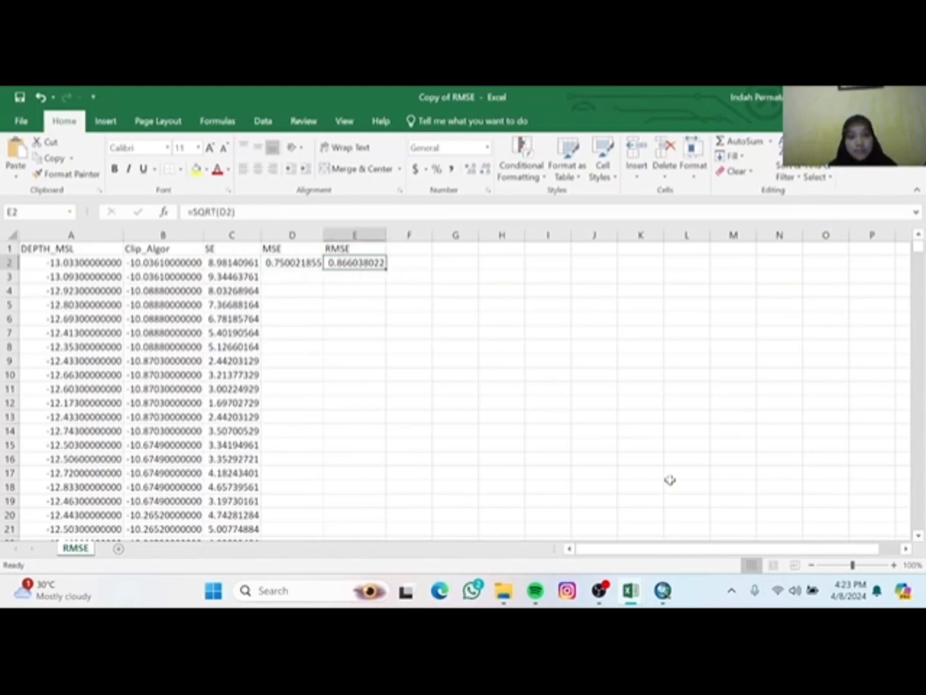
Switch back to ArcMap and close the usv attribute table.
{"action": "left_click", "coordinate": [664, 592]}
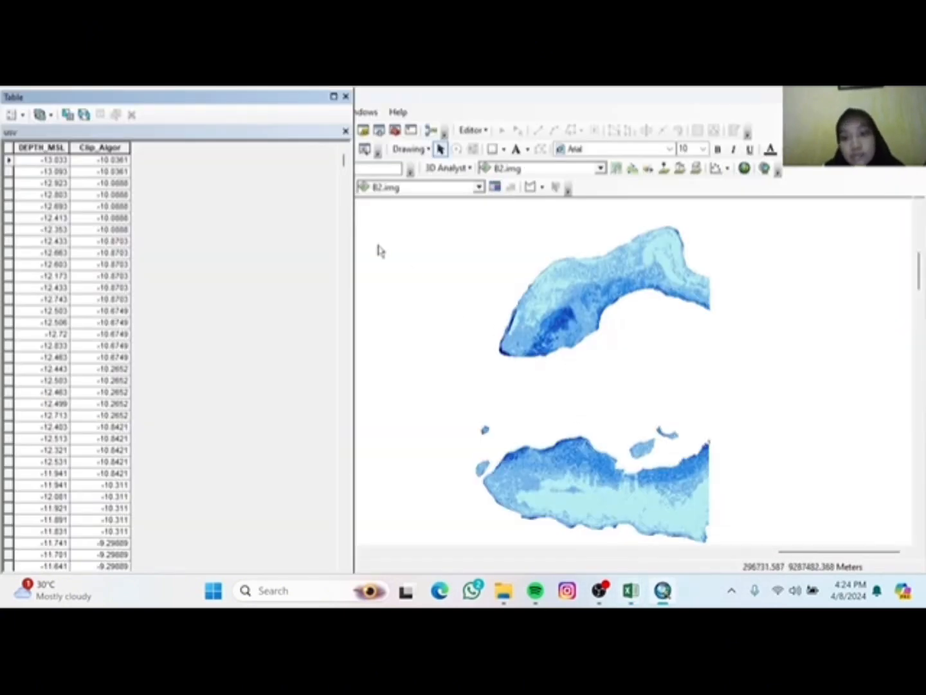
{"action": "left_click", "coordinate": [345, 95]}
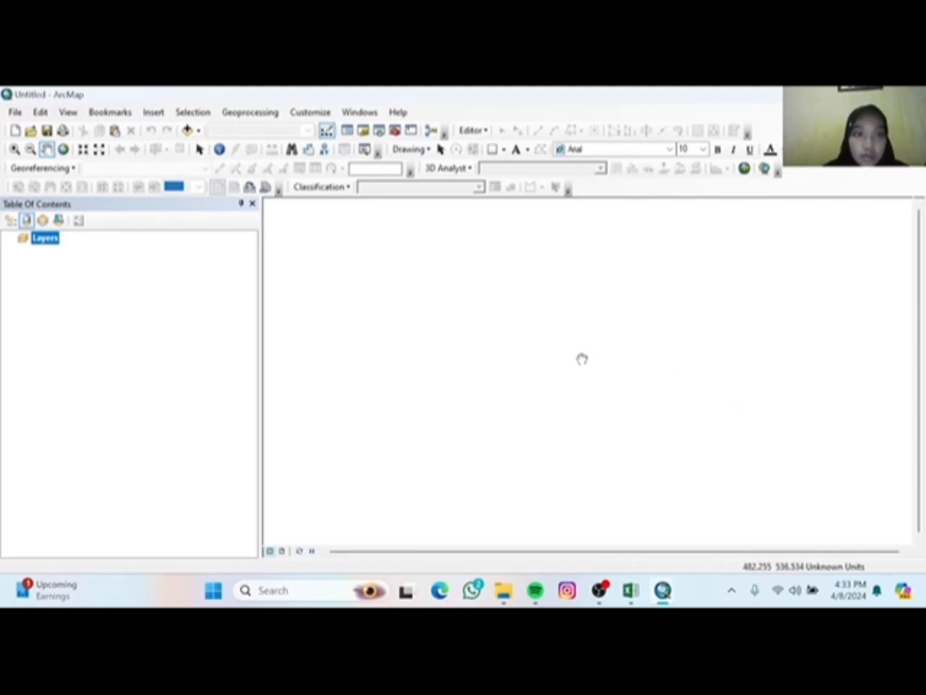
Add the rasters B2.img, B3.img, B4.img and B8.img from the koreksi_sunglint_deglint.data folder in BATIMETRI to the empty map.
{"action": "left_click", "coordinate": [185, 131]}
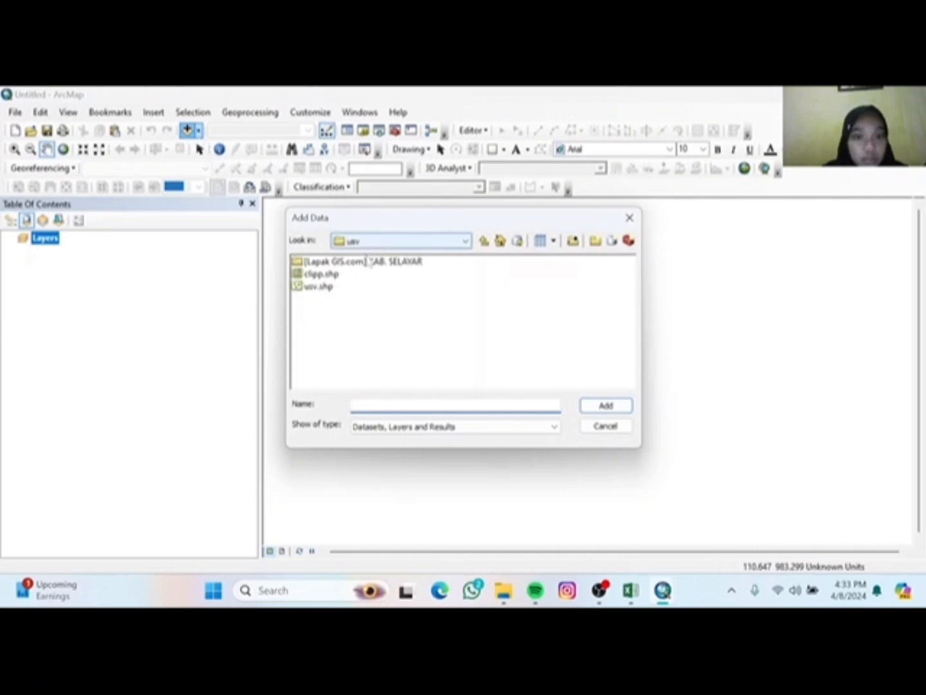
{"action": "left_click", "coordinate": [484, 240]}
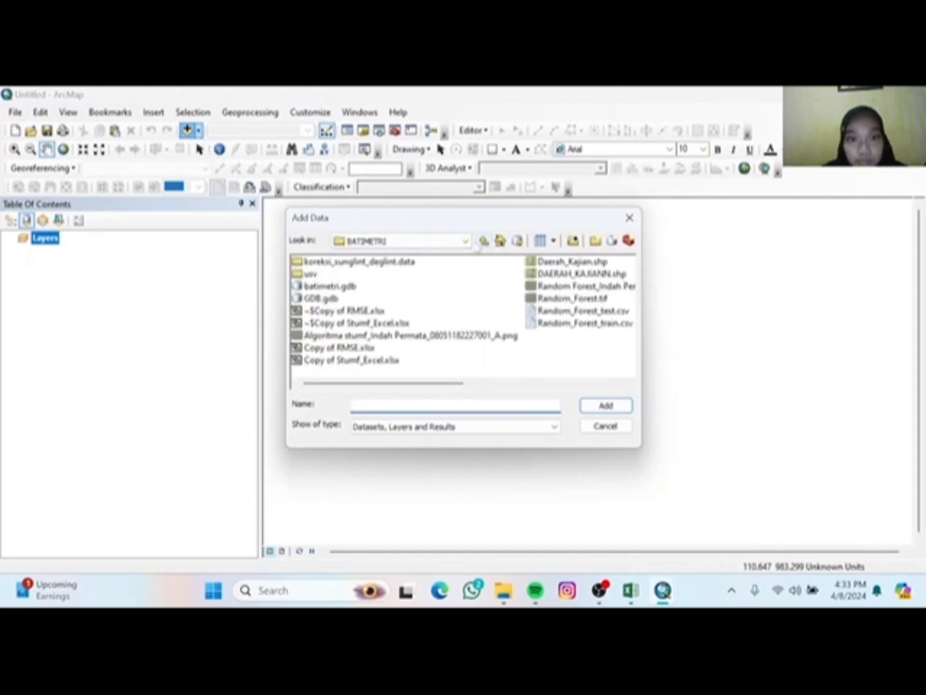
{"action": "double_click", "coordinate": [397, 264]}
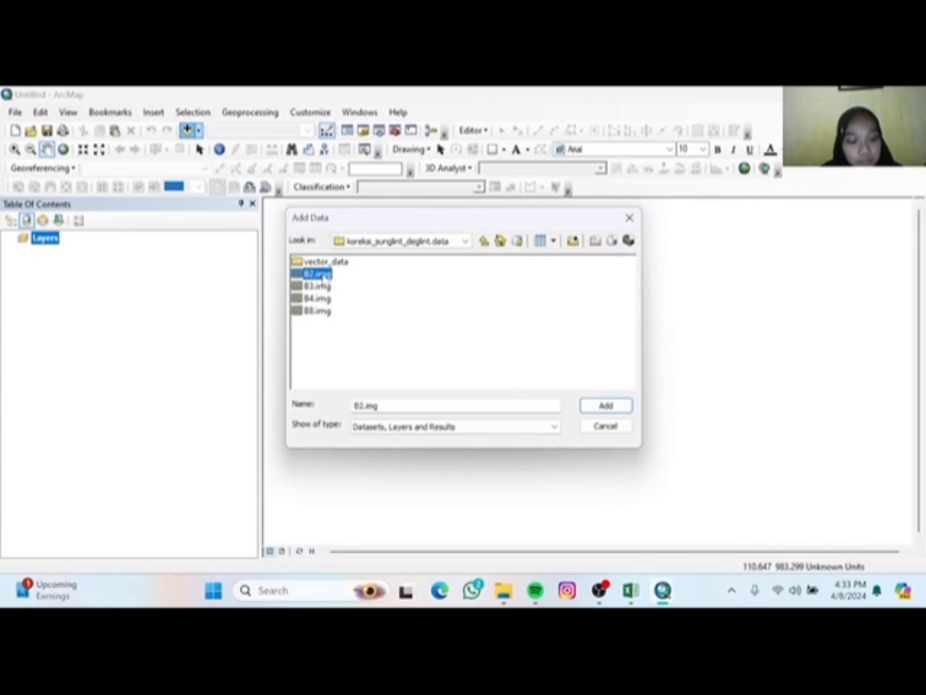
{"action": "left_click", "coordinate": [323, 287], "text": "ctrl"}
{"action": "left_click", "coordinate": [324, 298], "text": "ctrl"}
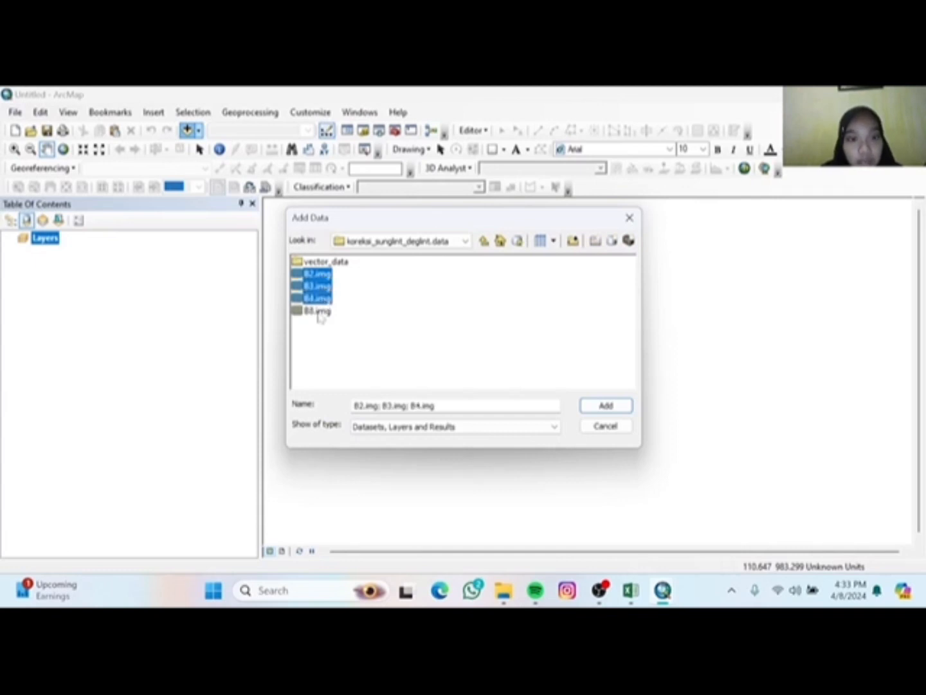
{"action": "left_click", "coordinate": [320, 314], "text": "ctrl"}
{"action": "left_click", "coordinate": [604, 405]}
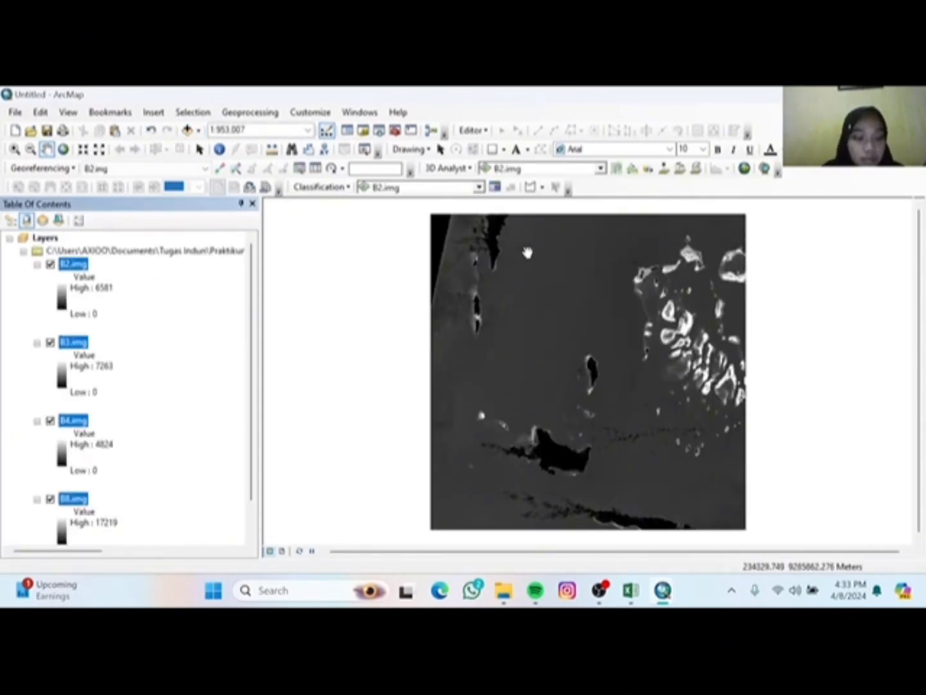
Search for "composite band" and open the Composite Bands (Data Management) tool.
{"action": "left_click", "coordinate": [380, 132]}
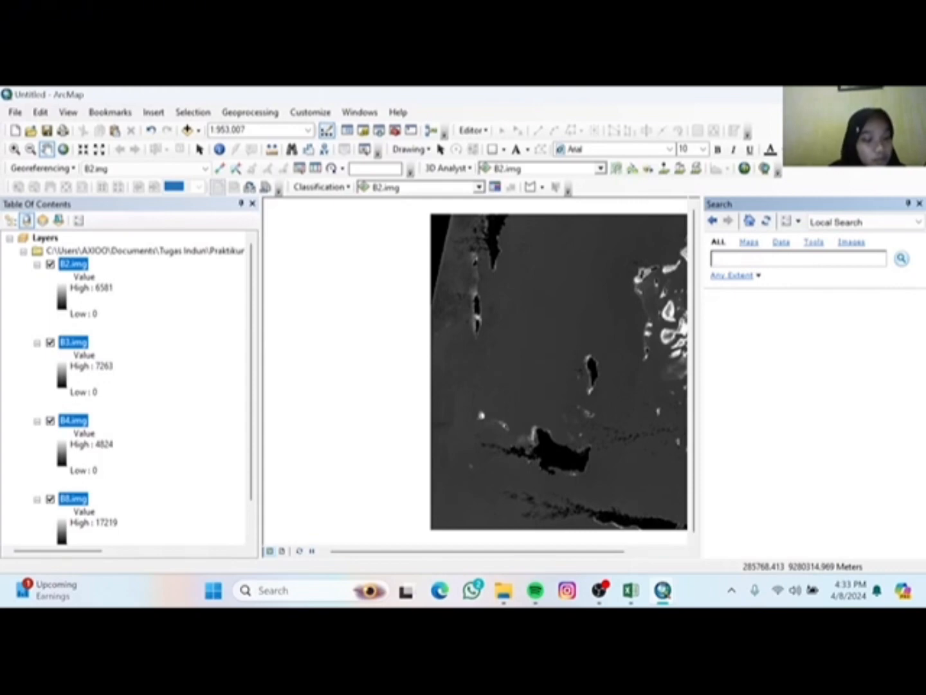
{"action": "type", "text": "c"}
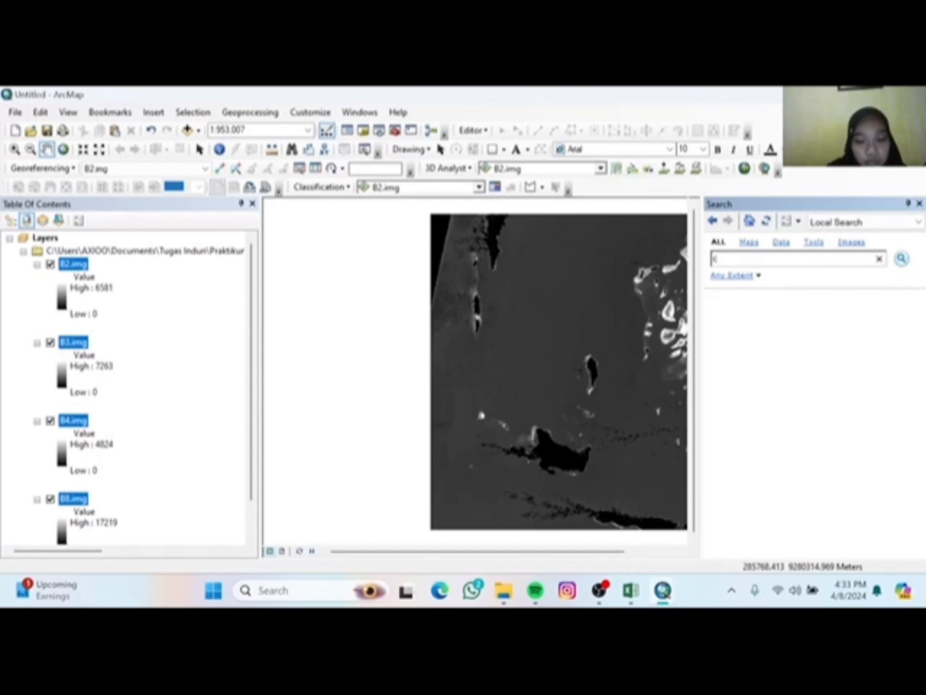
{"action": "type", "text": "omposit"}
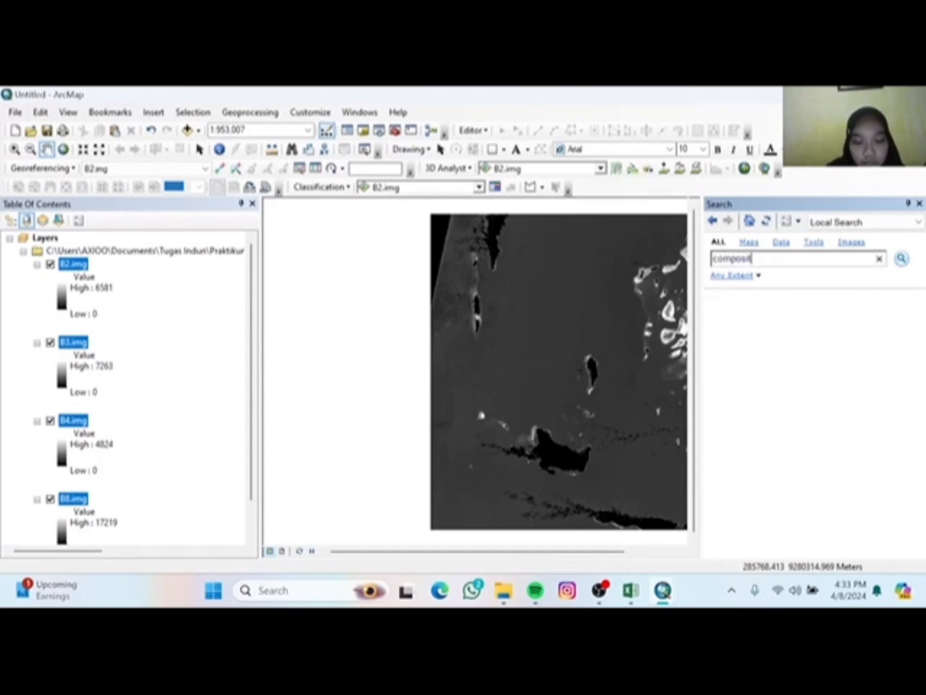
{"action": "type", "text": "e band"}
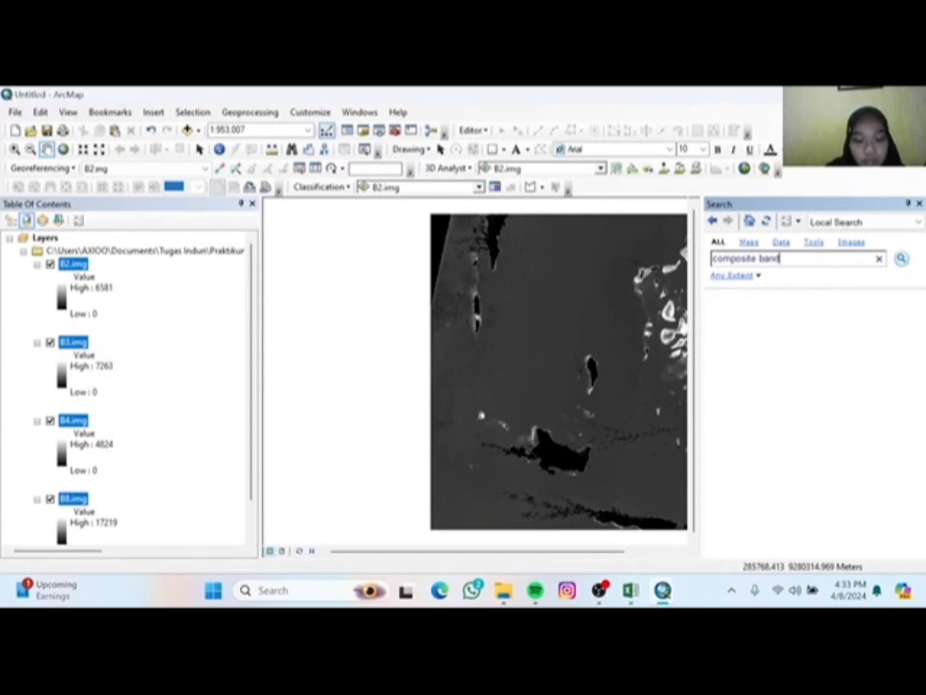
{"action": "key", "text": "Return"}
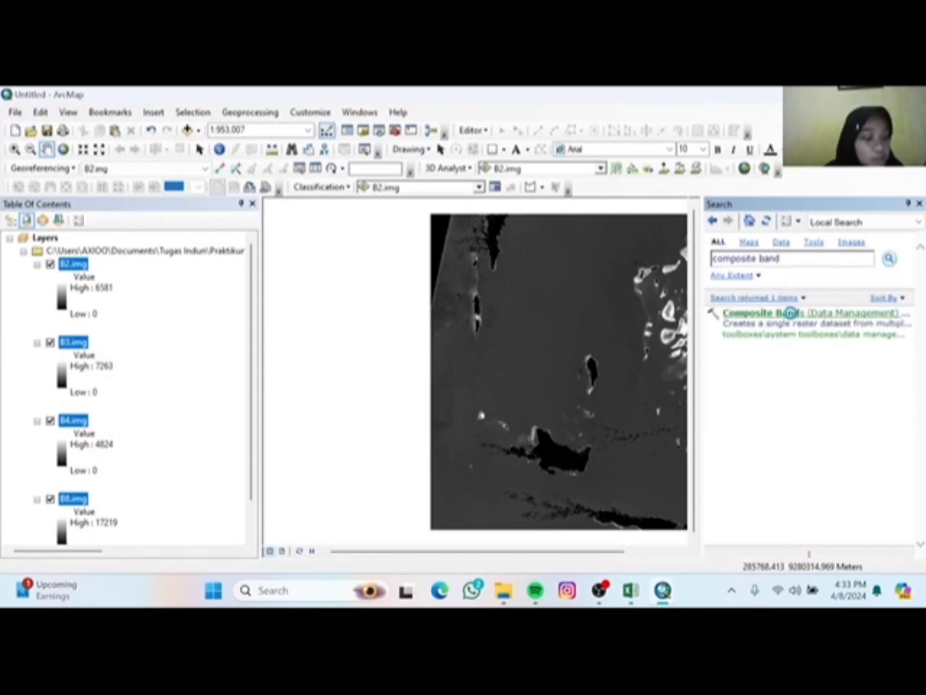
{"action": "left_click", "coordinate": [789, 313]}
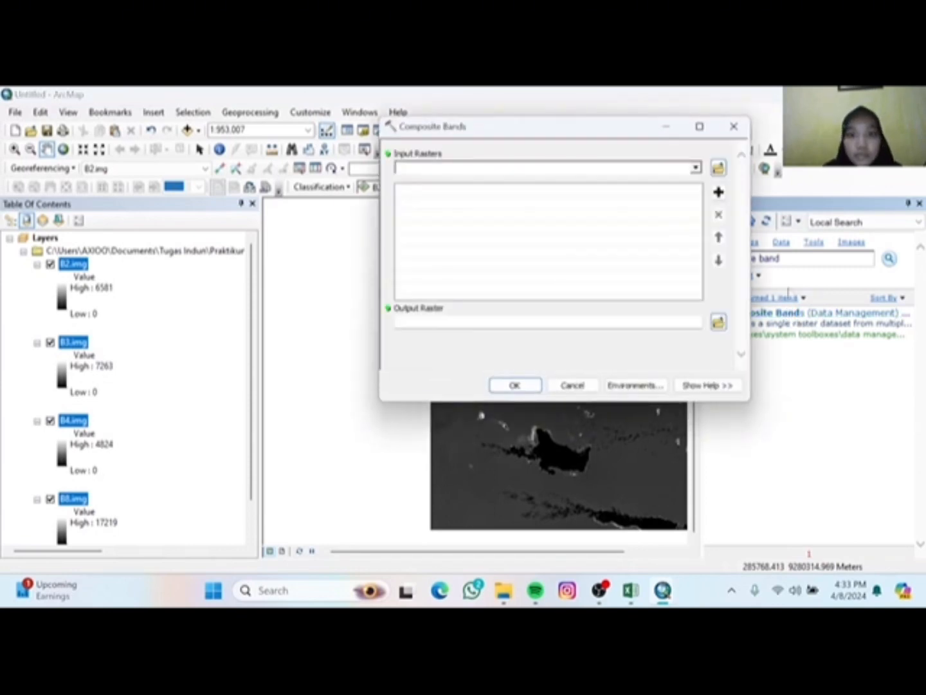
Set B2.img, B3.img, B4.img and B8.img as the input rasters of Composite Bands, removing the duplicate B3.img entry.
{"action": "left_click", "coordinate": [696, 168]}
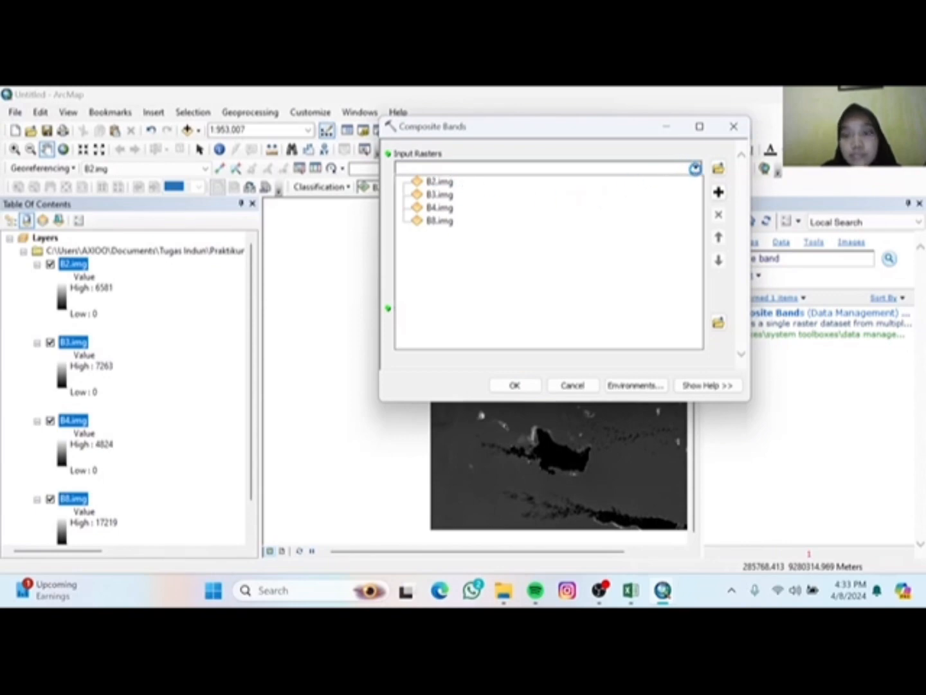
{"action": "left_click", "coordinate": [696, 169]}
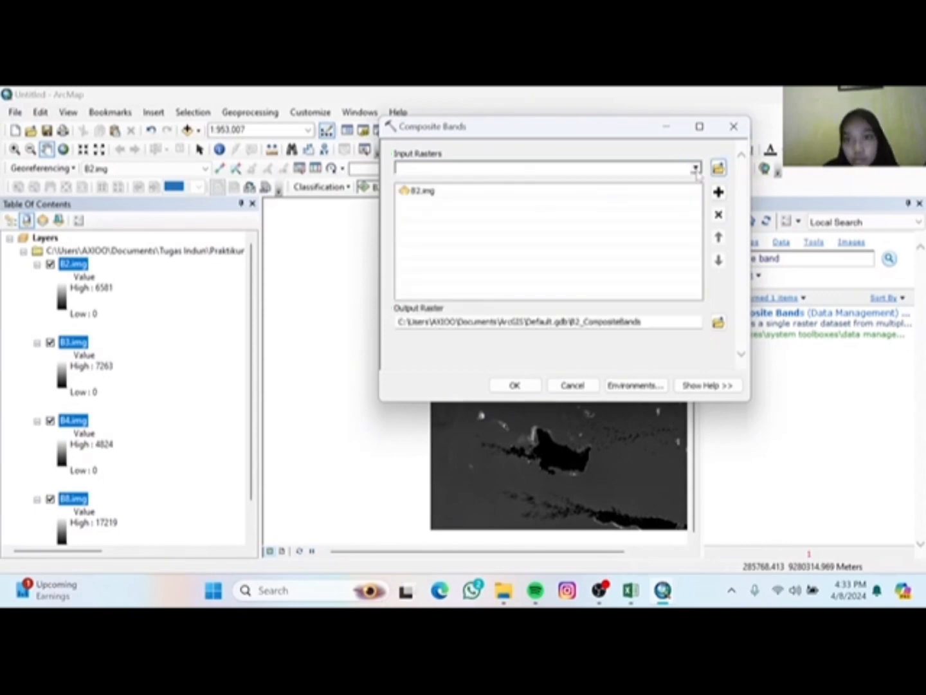
{"action": "left_click", "coordinate": [696, 170]}
{"action": "left_click", "coordinate": [439, 193]}
{"action": "left_click", "coordinate": [696, 170]}
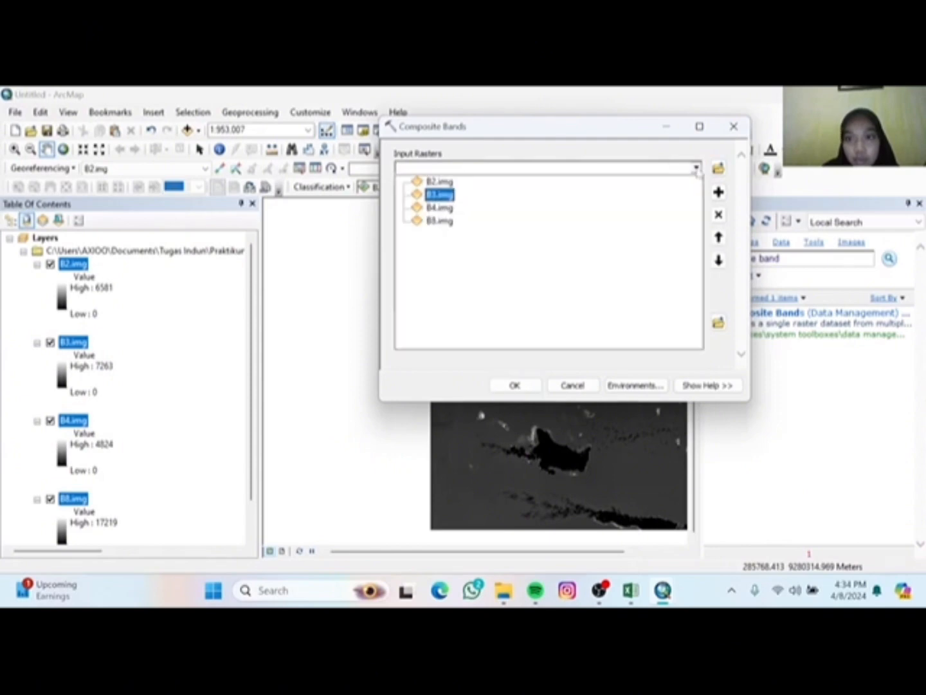
{"action": "left_click", "coordinate": [440, 194]}
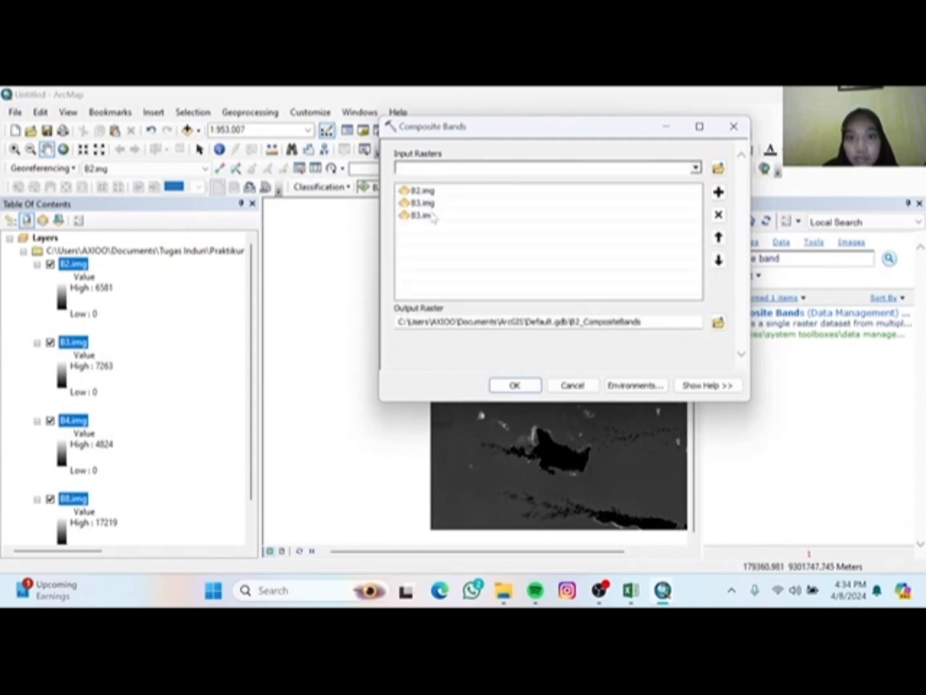
{"action": "left_click", "coordinate": [434, 216]}
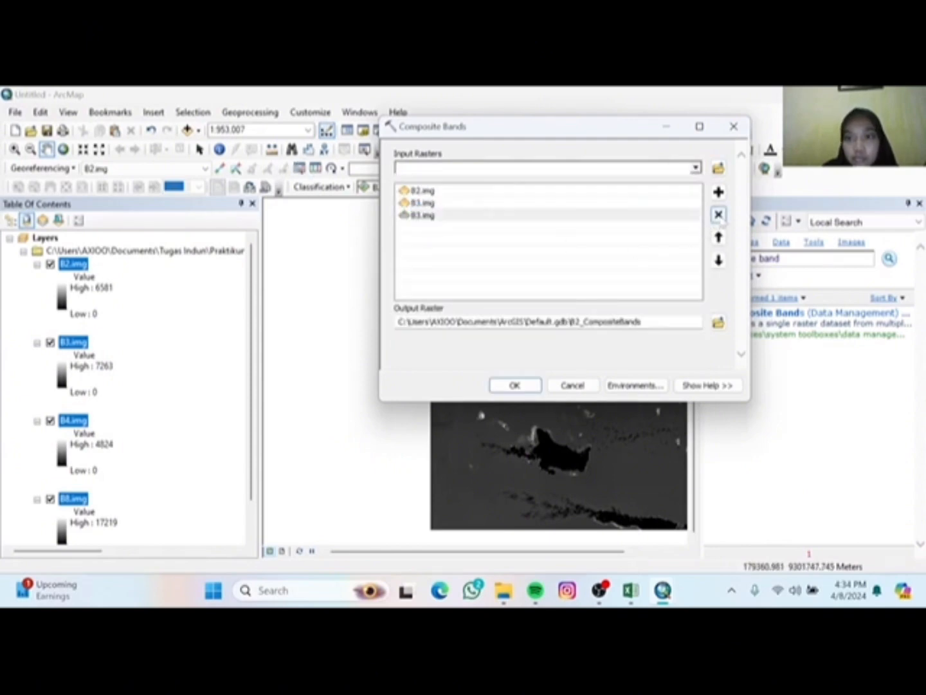
{"action": "left_click", "coordinate": [718, 215]}
{"action": "left_click", "coordinate": [696, 169]}
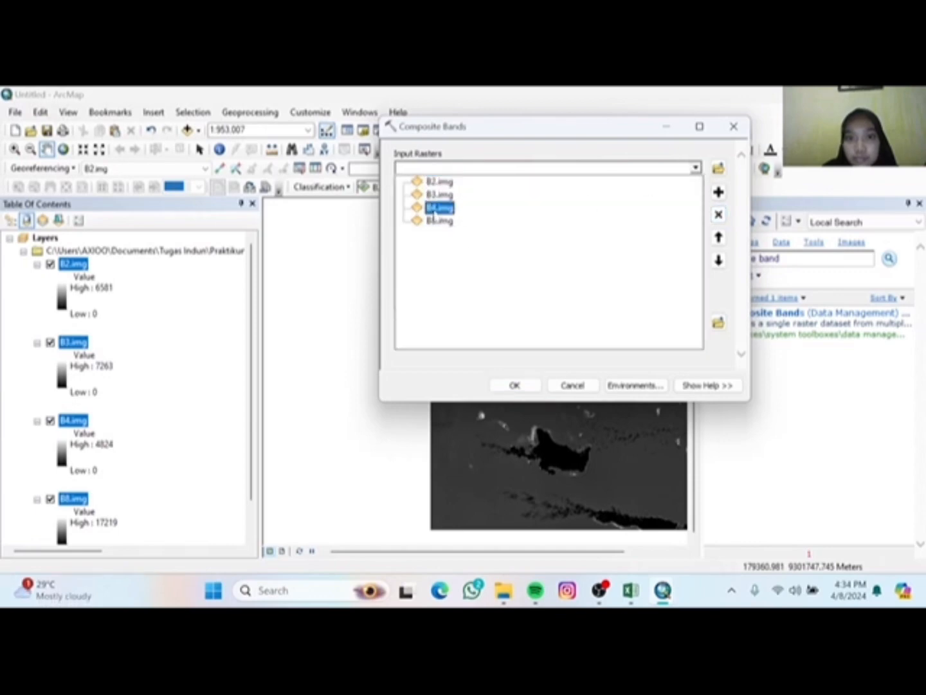
{"action": "left_click", "coordinate": [434, 207]}
{"action": "left_click", "coordinate": [696, 168]}
{"action": "left_click", "coordinate": [439, 221]}
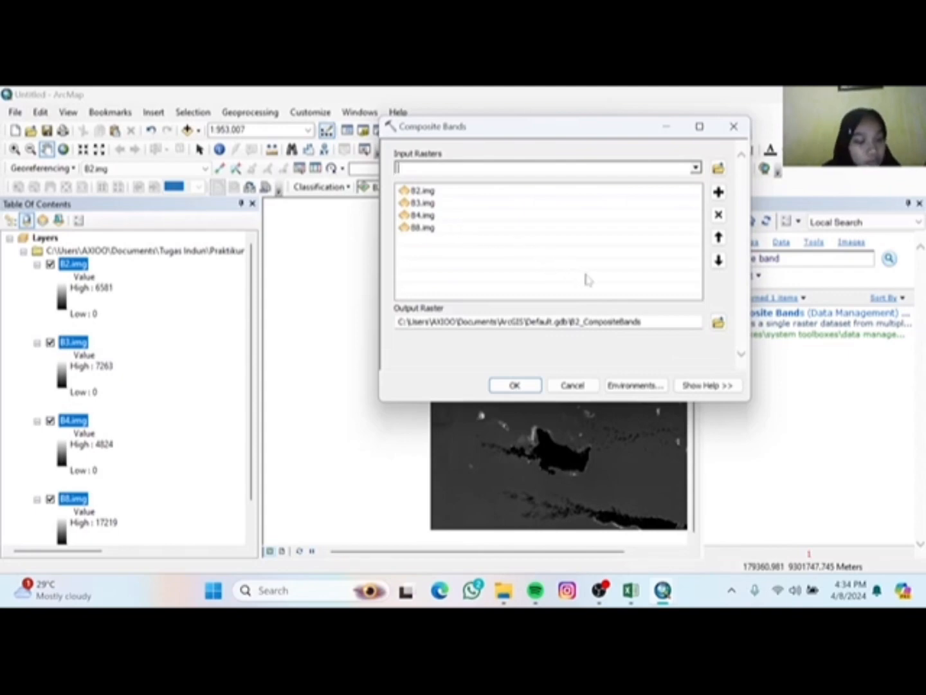
Save the output raster as Composite_RandomForest in batimetri.gdb and run the band composite.
{"action": "left_click", "coordinate": [718, 323]}
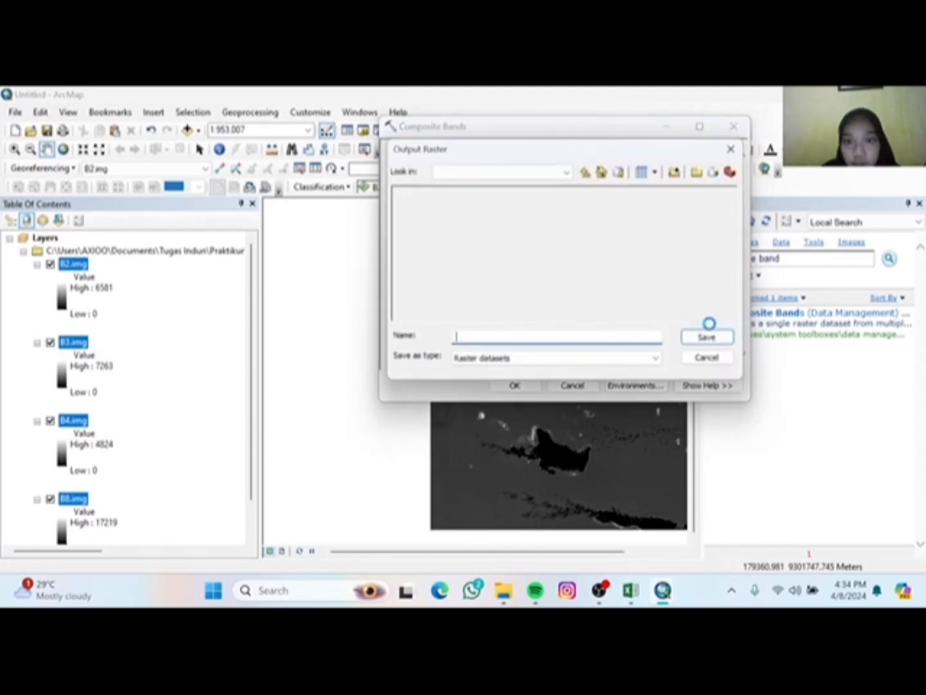
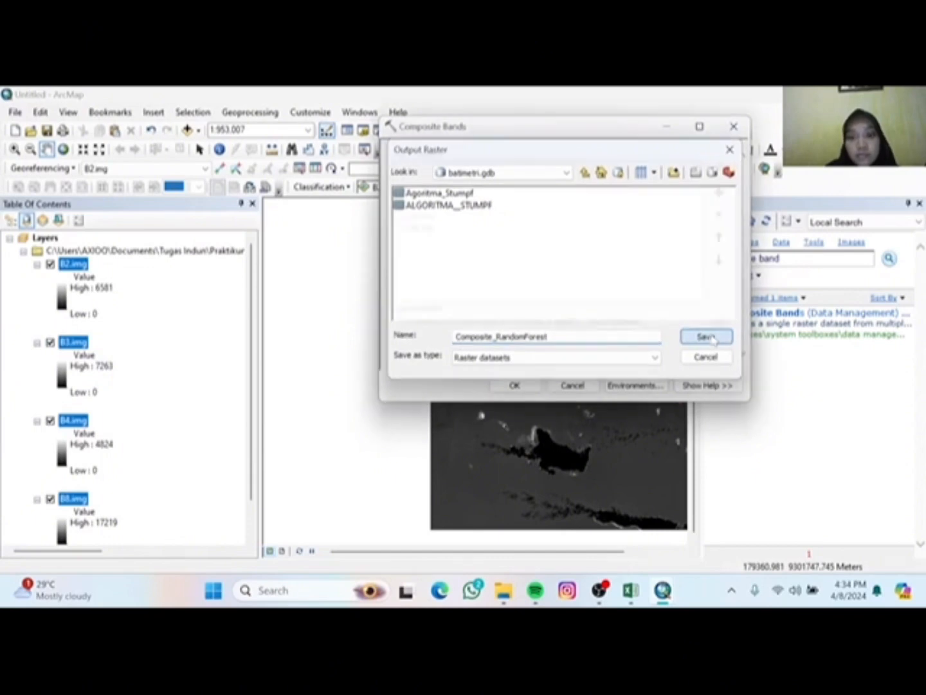
{"action": "left_click", "coordinate": [710, 337]}
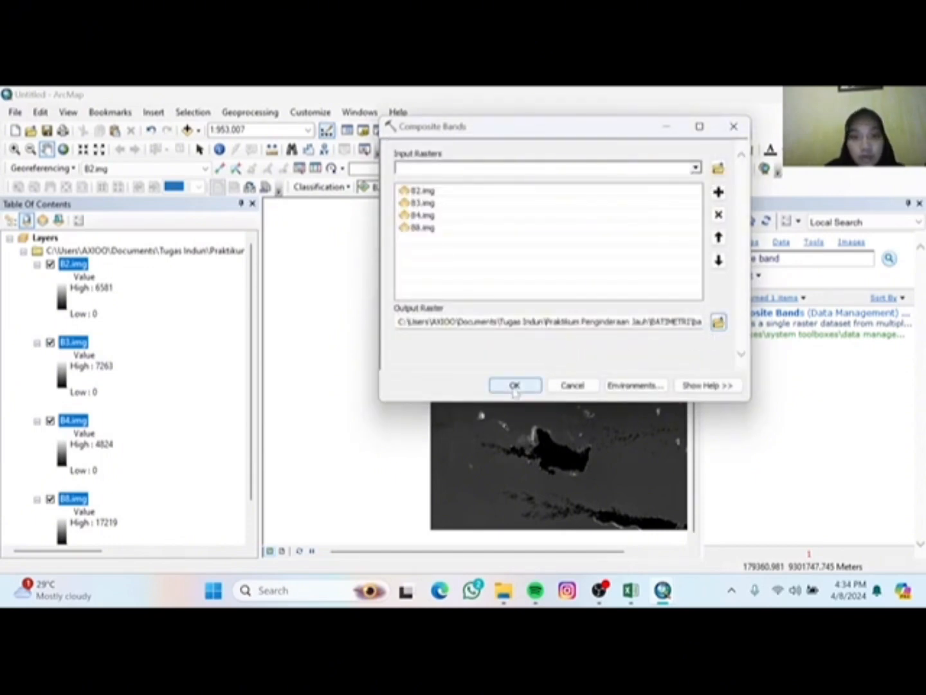
{"action": "left_click", "coordinate": [515, 386]}
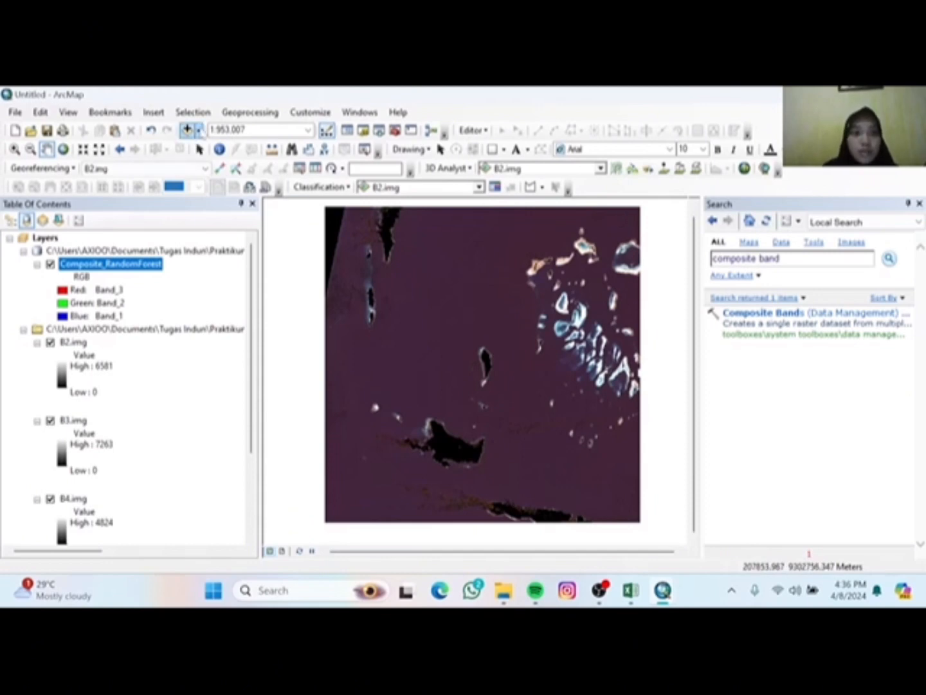
Add the DAERAH_KAJIANN.shp shapefile from the BATIMETRI folder to the map and dismiss the coordinate system warning.
{"action": "left_click", "coordinate": [186, 131]}
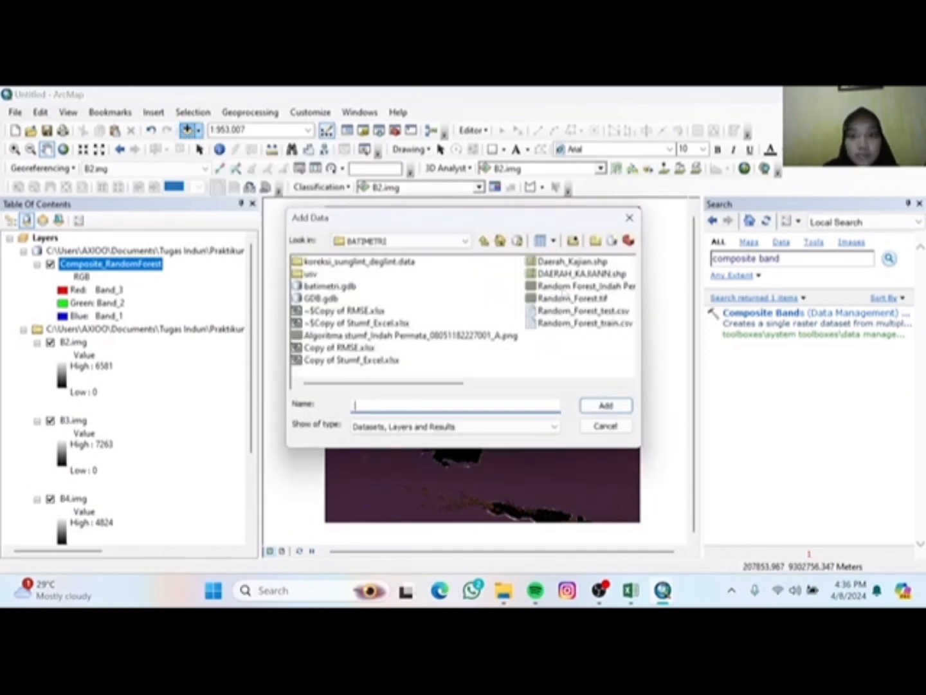
{"action": "left_click", "coordinate": [569, 274]}
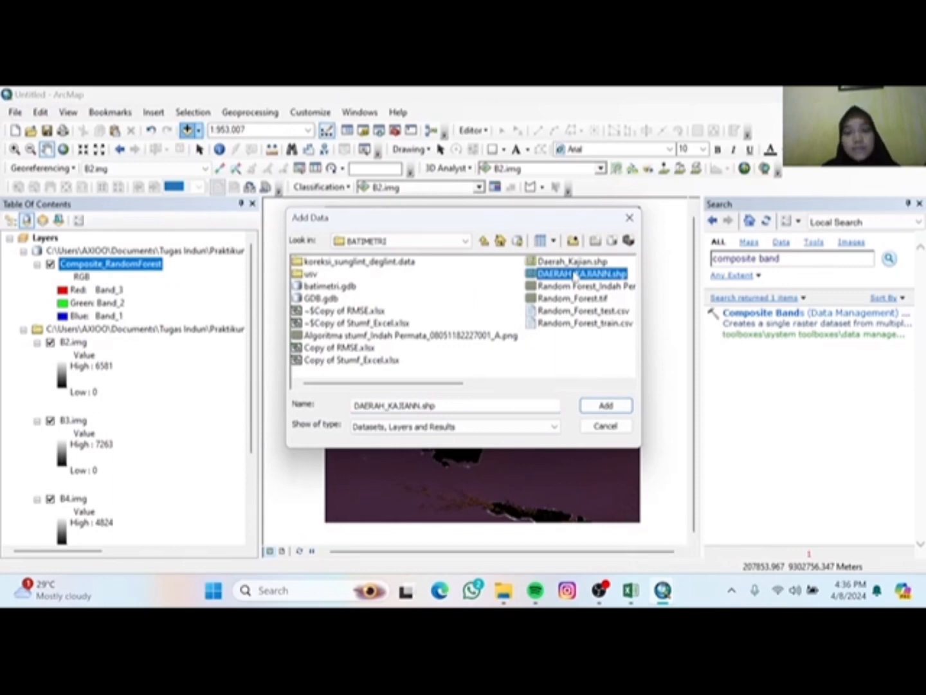
{"action": "left_click", "coordinate": [604, 404]}
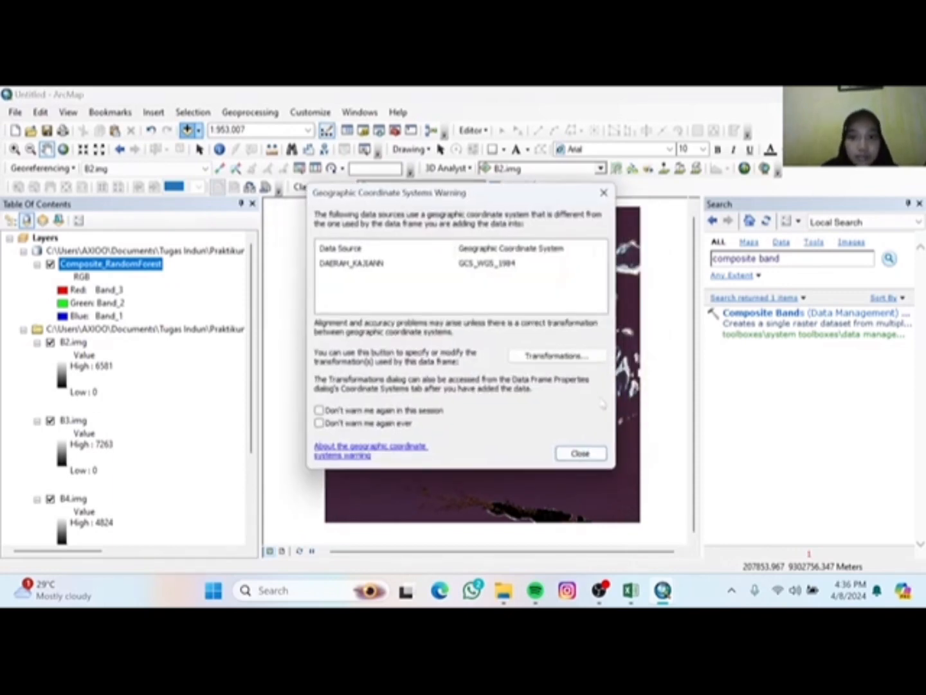
{"action": "left_click", "coordinate": [390, 264]}
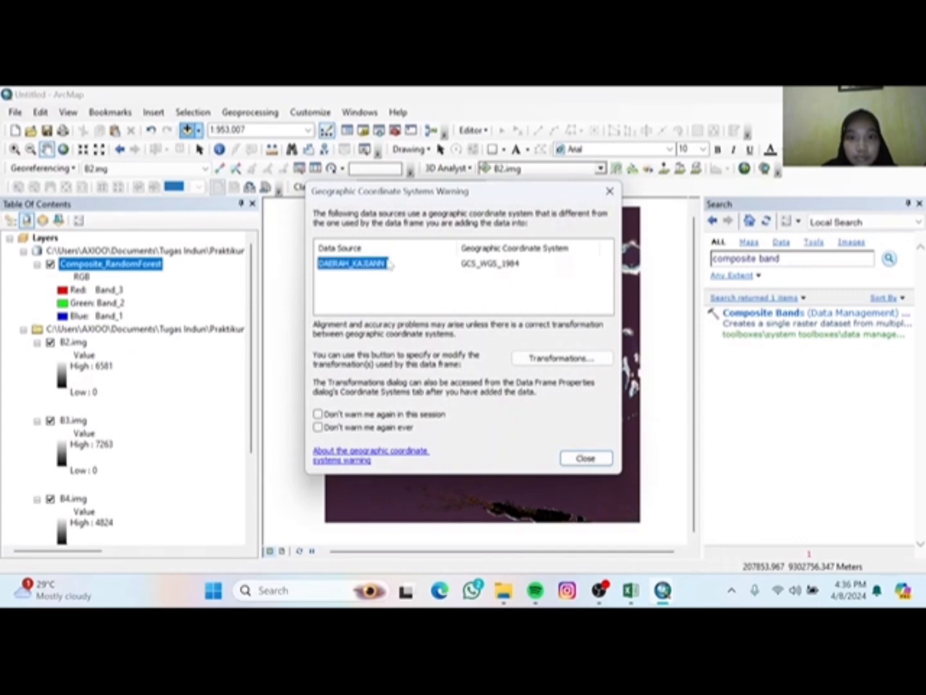
{"action": "left_click", "coordinate": [578, 463]}
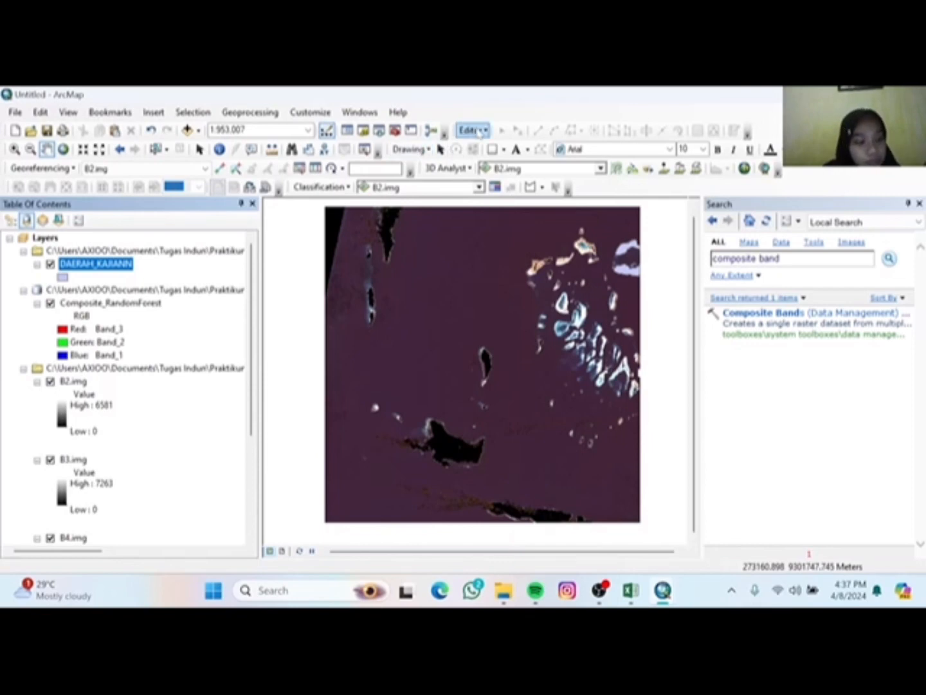
Start an edit session and select the DAERAH_KAJIANN polygons at the eastern edge of the image.
{"action": "left_click", "coordinate": [479, 132]}
{"action": "left_click", "coordinate": [490, 147]}
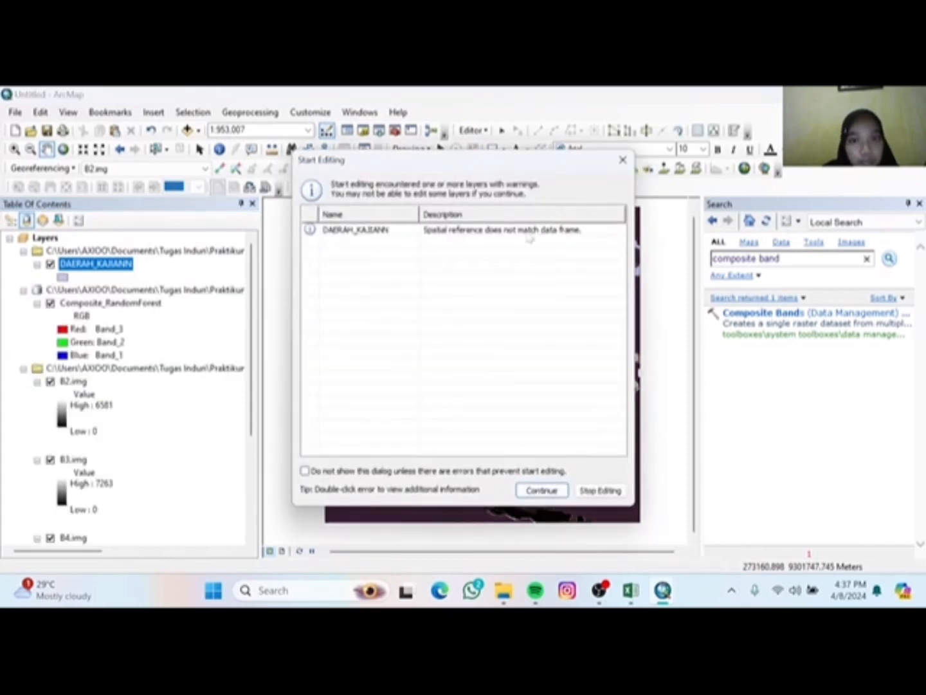
{"action": "left_click", "coordinate": [512, 230]}
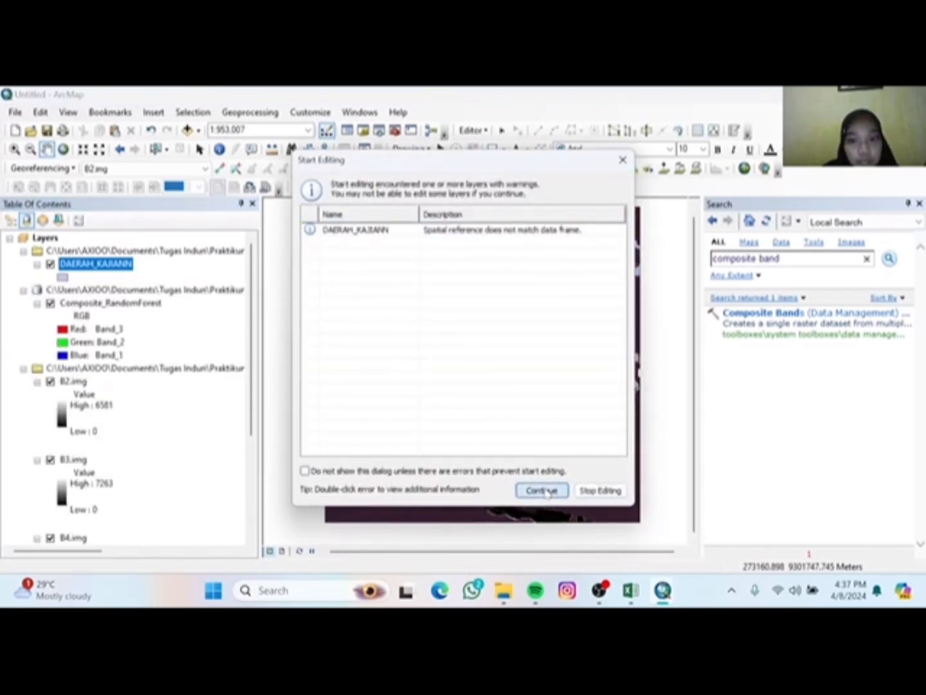
{"action": "left_click", "coordinate": [542, 490]}
{"action": "left_click_drag", "start_coordinate": [625, 247], "coordinate": [636, 287]}
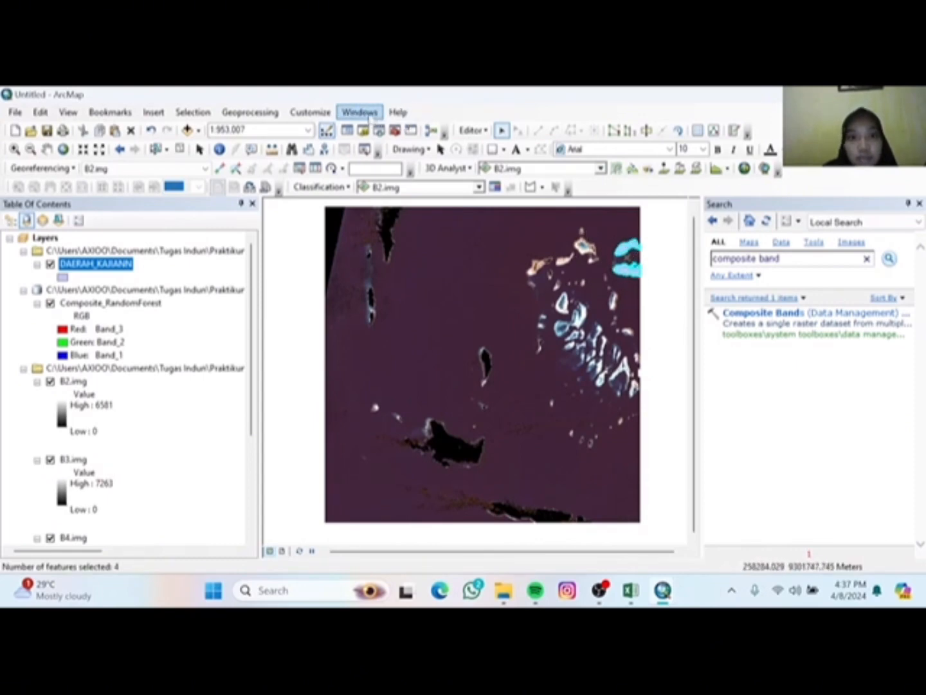
Clip the Composite_RandomForest raster to the selected study-area polygons with Image Analysis.
{"action": "left_click", "coordinate": [359, 113]}
{"action": "left_click", "coordinate": [391, 228]}
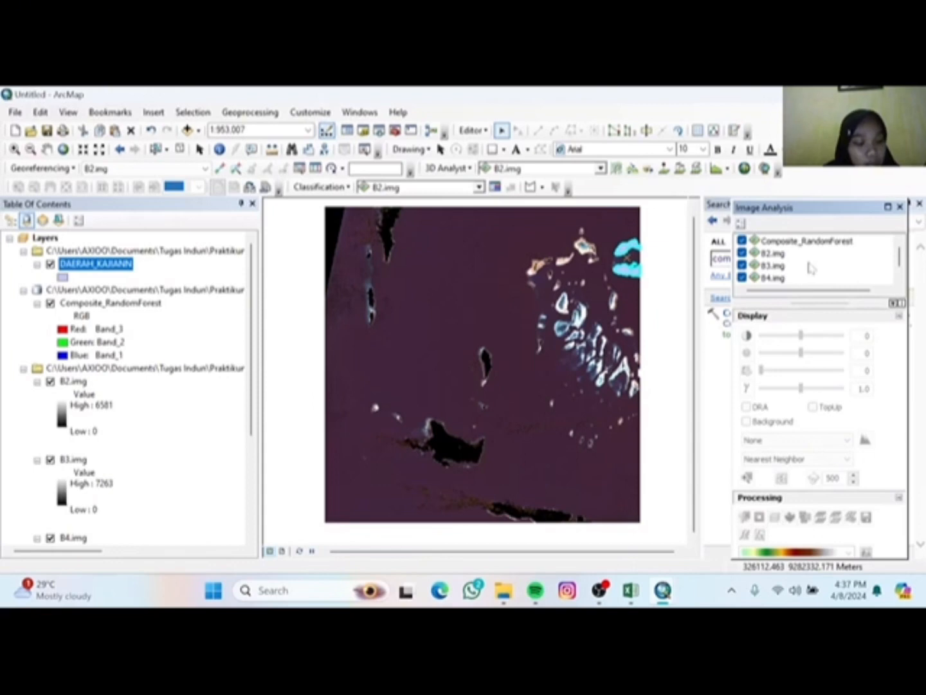
{"action": "left_click", "coordinate": [796, 243]}
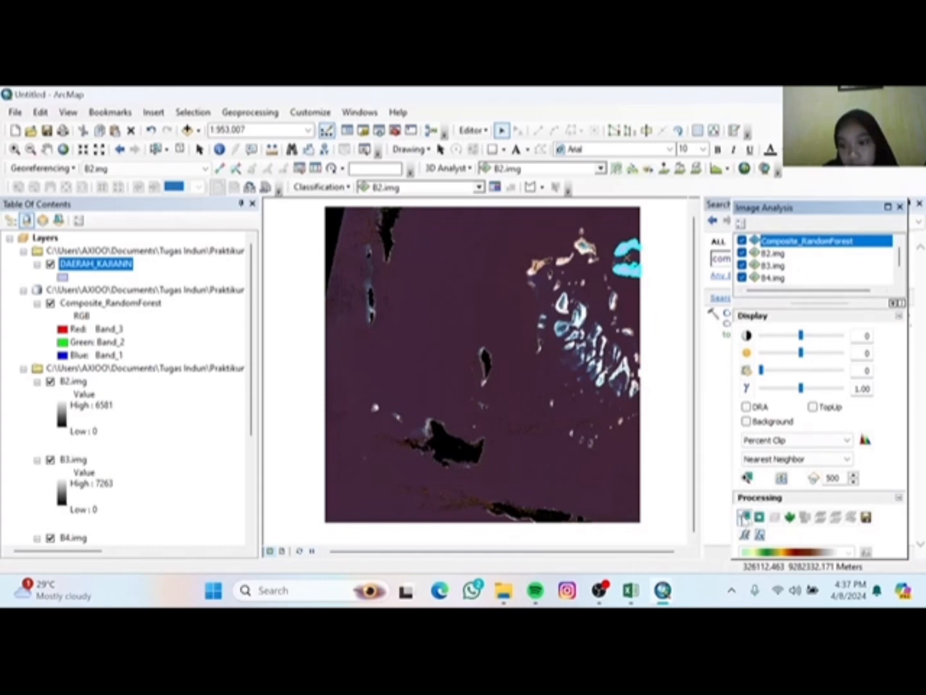
{"action": "left_click", "coordinate": [745, 516]}
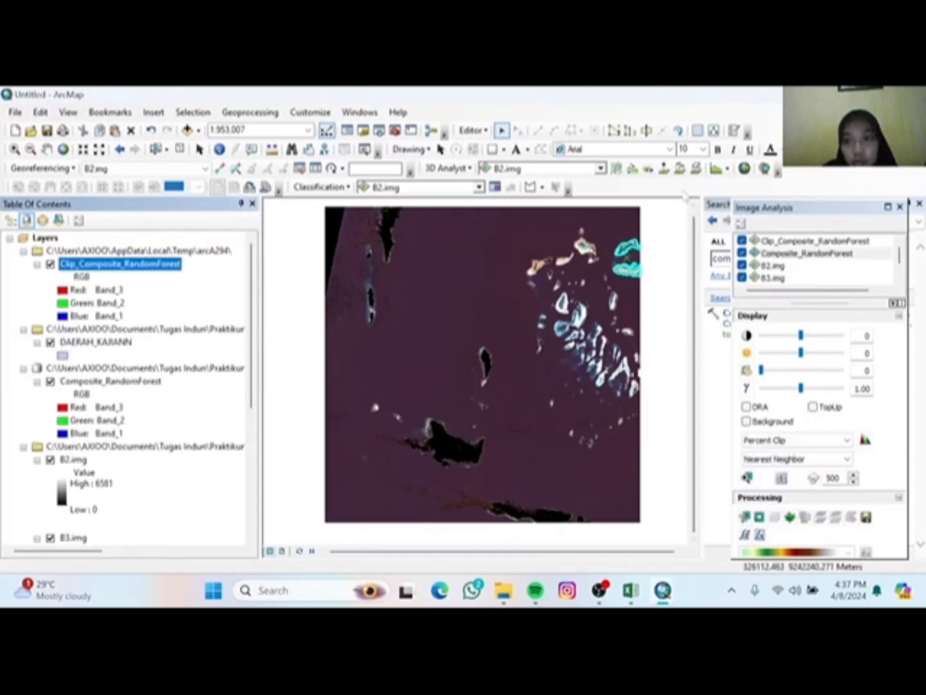
End the edit session on the DAERAH_KAJIANN layer.
{"action": "left_click", "coordinate": [476, 130]}
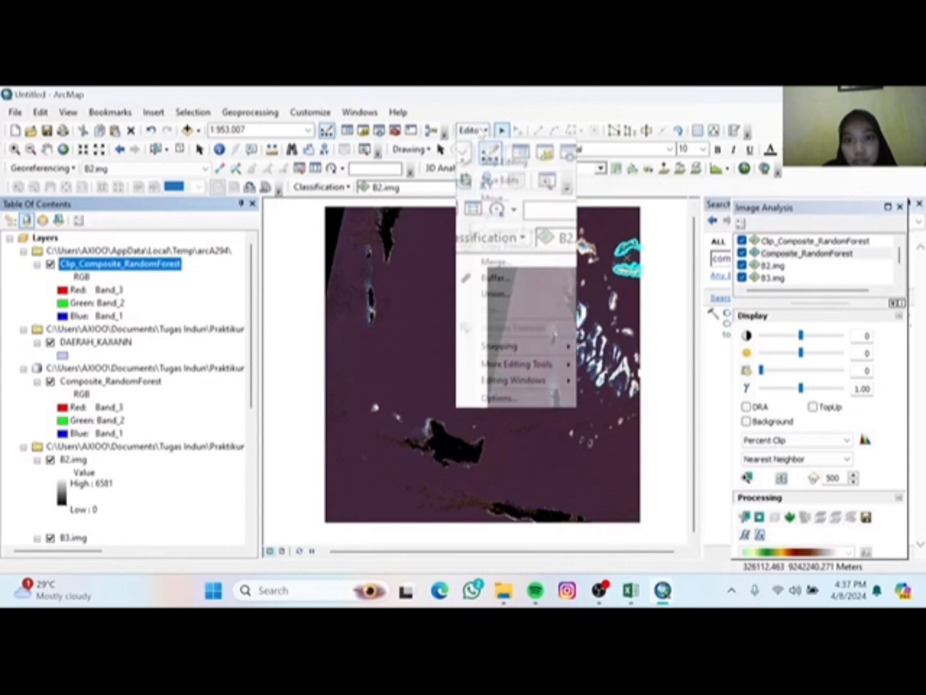
{"action": "left_click", "coordinate": [496, 159]}
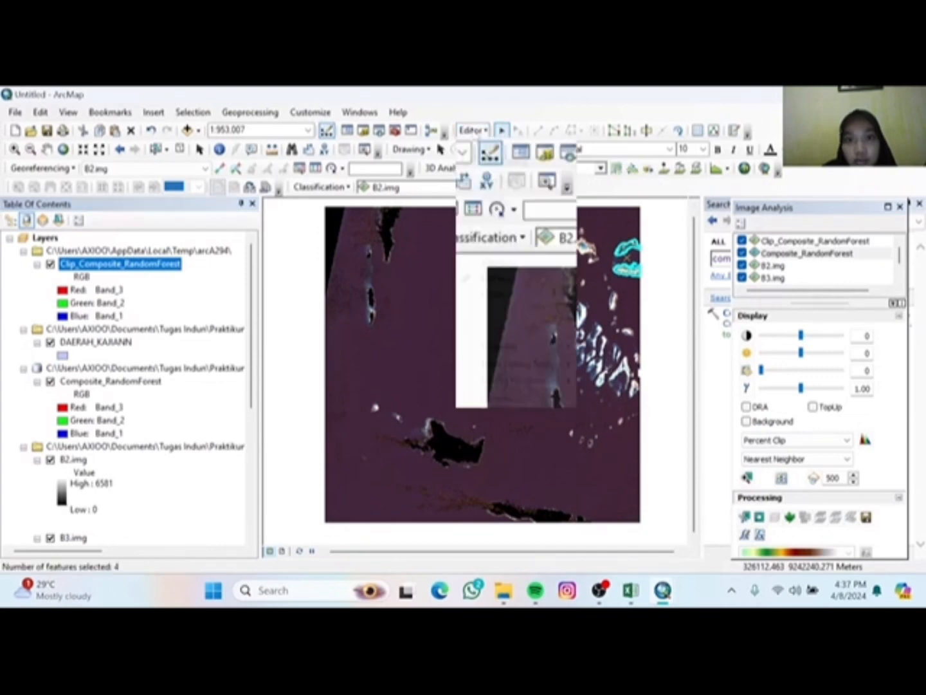
{"action": "left_click", "coordinate": [474, 129]}
{"action": "left_click", "coordinate": [479, 159]}
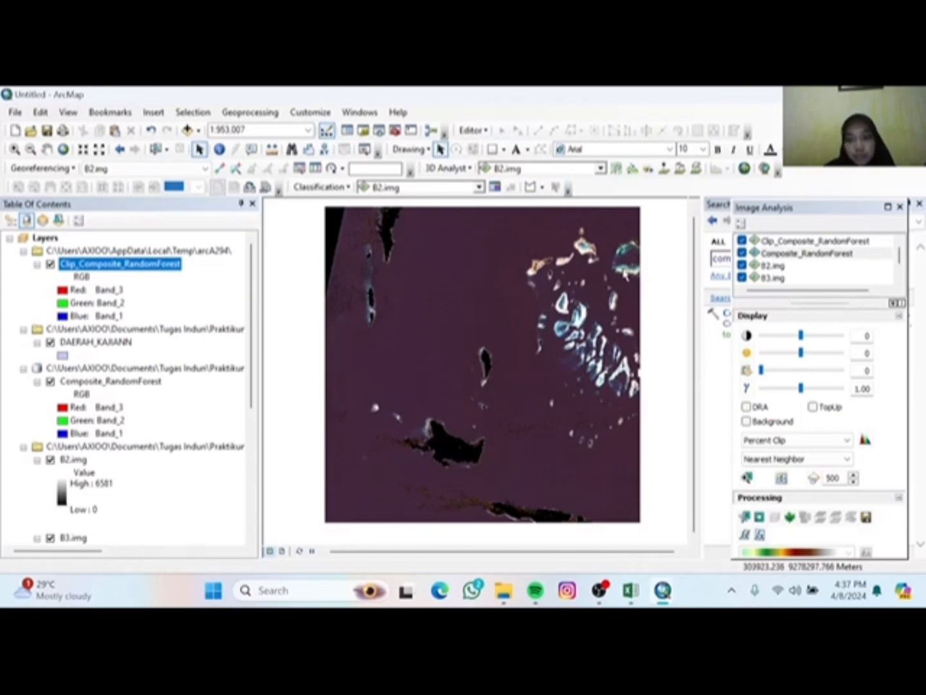
Hide DAERAH_KAJIANN, Composite_RandomForest, B2.img, B3.img, B4.img and B8.img so that only the clipped composite is displayed.
{"action": "scroll", "coordinate": [626, 280], "scroll_direction": "up", "scroll_amount": 5}
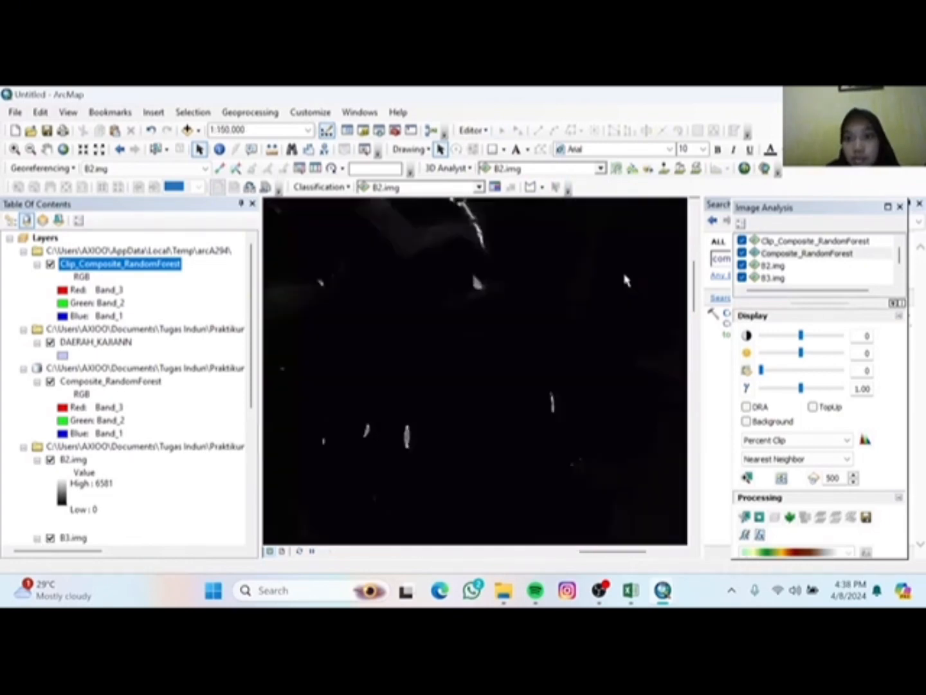
{"action": "scroll", "coordinate": [477, 280], "scroll_direction": "down", "scroll_amount": 3}
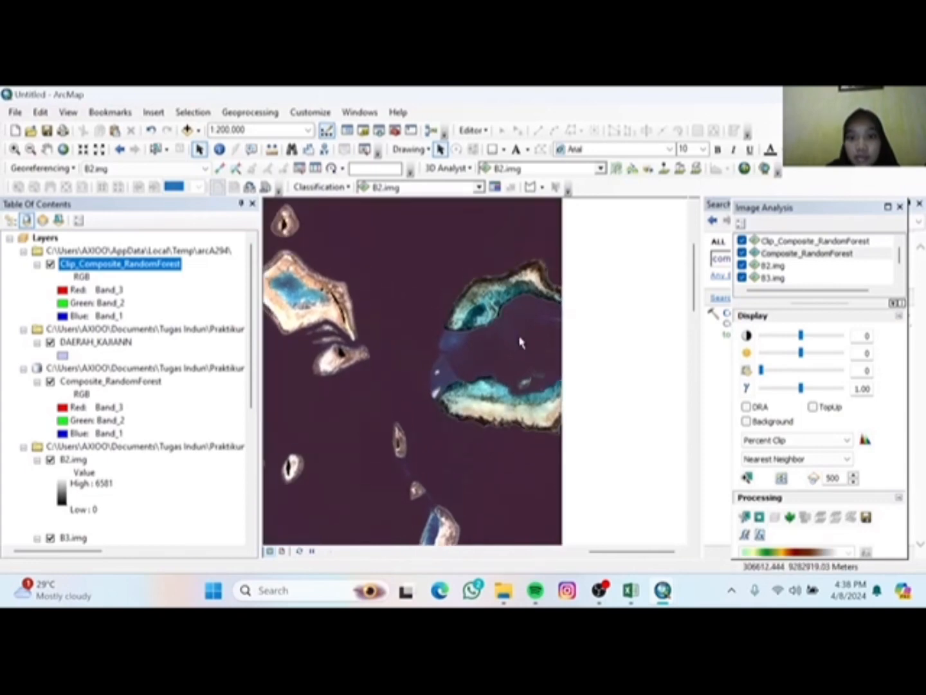
{"action": "left_click", "coordinate": [50, 342]}
{"action": "left_click", "coordinate": [50, 382]}
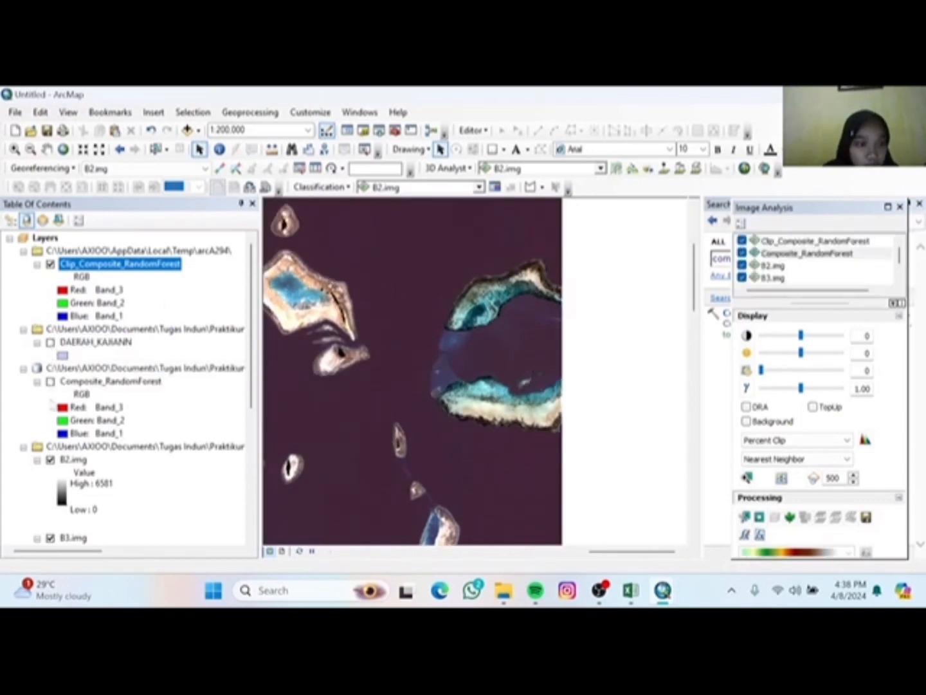
{"action": "left_click", "coordinate": [50, 459]}
{"action": "scroll", "coordinate": [50, 463], "scroll_direction": "down", "scroll_amount": 3}
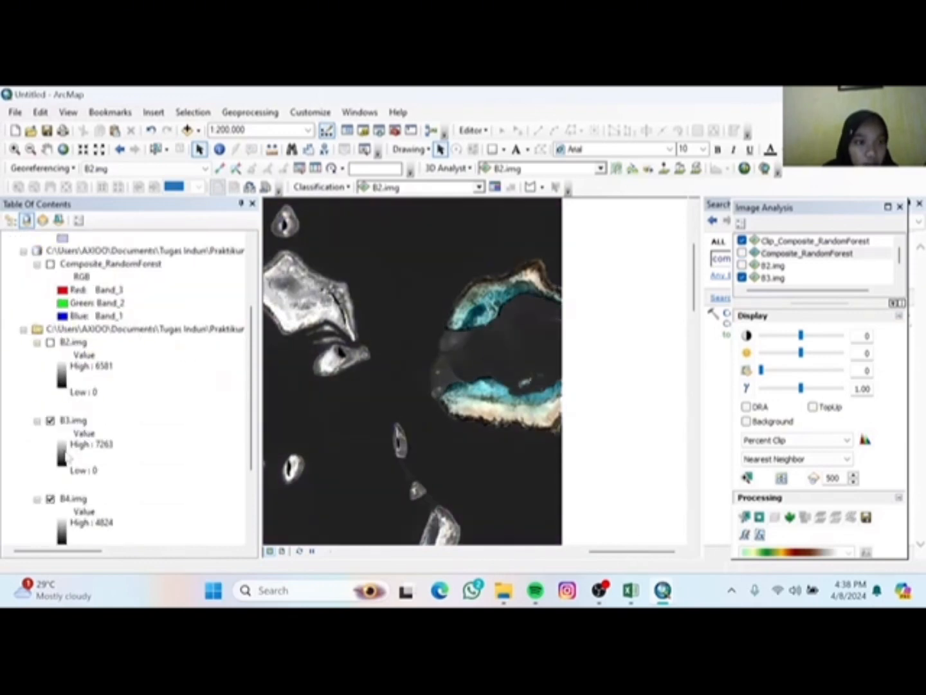
{"action": "left_click", "coordinate": [50, 421]}
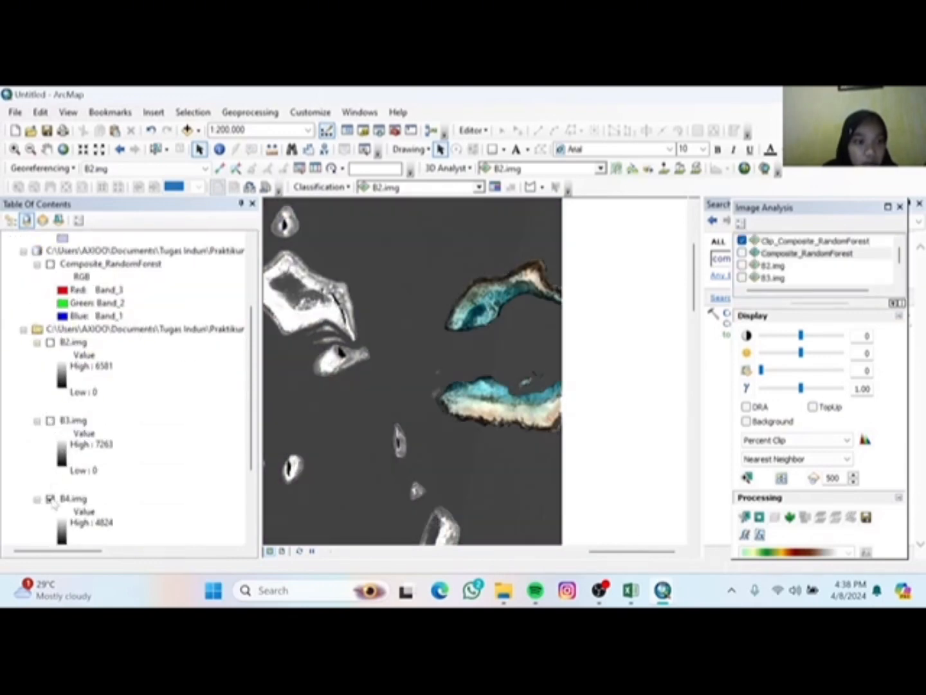
{"action": "left_click", "coordinate": [50, 498]}
{"action": "scroll", "coordinate": [52, 489], "scroll_direction": "down", "scroll_amount": 3}
{"action": "left_click", "coordinate": [50, 460]}
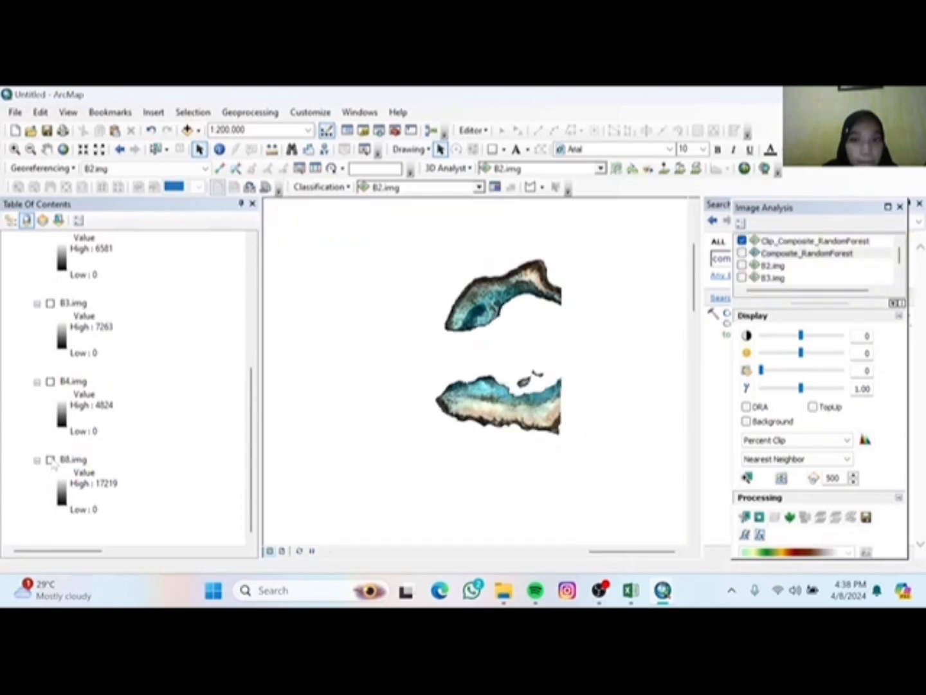
{"action": "scroll", "coordinate": [458, 356], "scroll_direction": "up", "scroll_amount": 1}
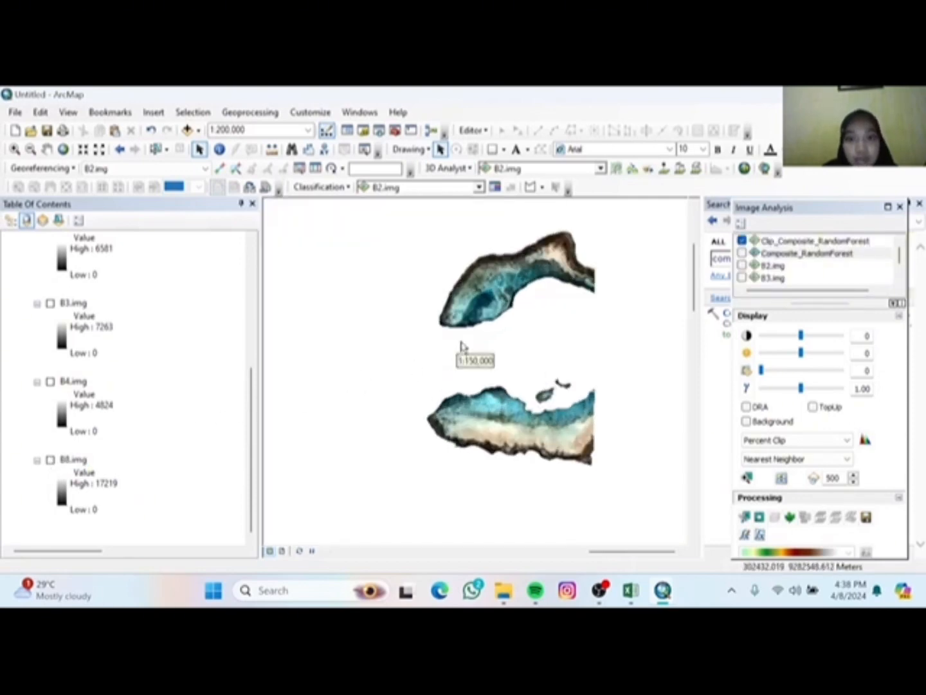
Export the Clip_Composite_RandomForest raster in TIFF format as Daerah_Kajian.tif without adding it to the map.
{"action": "scroll", "coordinate": [156, 320], "scroll_direction": "up", "scroll_amount": 6}
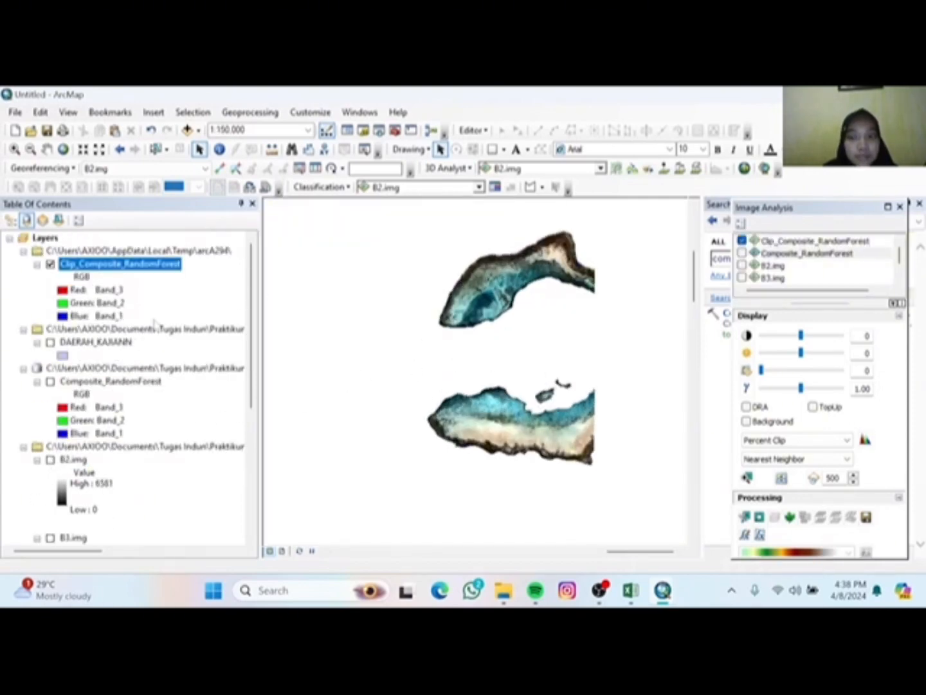
{"action": "right_click", "coordinate": [114, 268]}
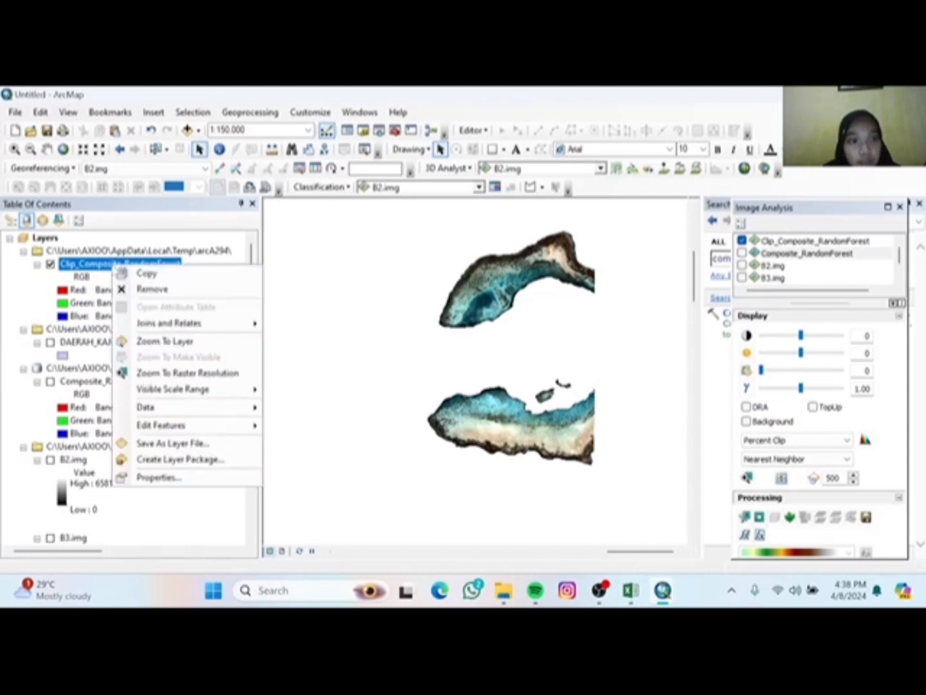
{"action": "mouse_move", "coordinate": [155, 412]}
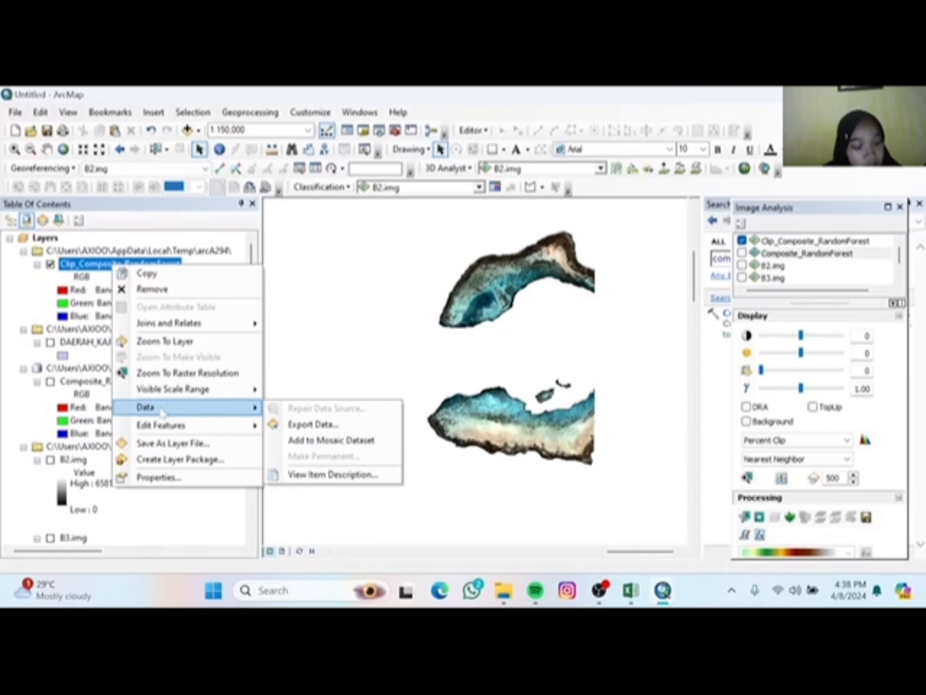
{"action": "left_click", "coordinate": [307, 423]}
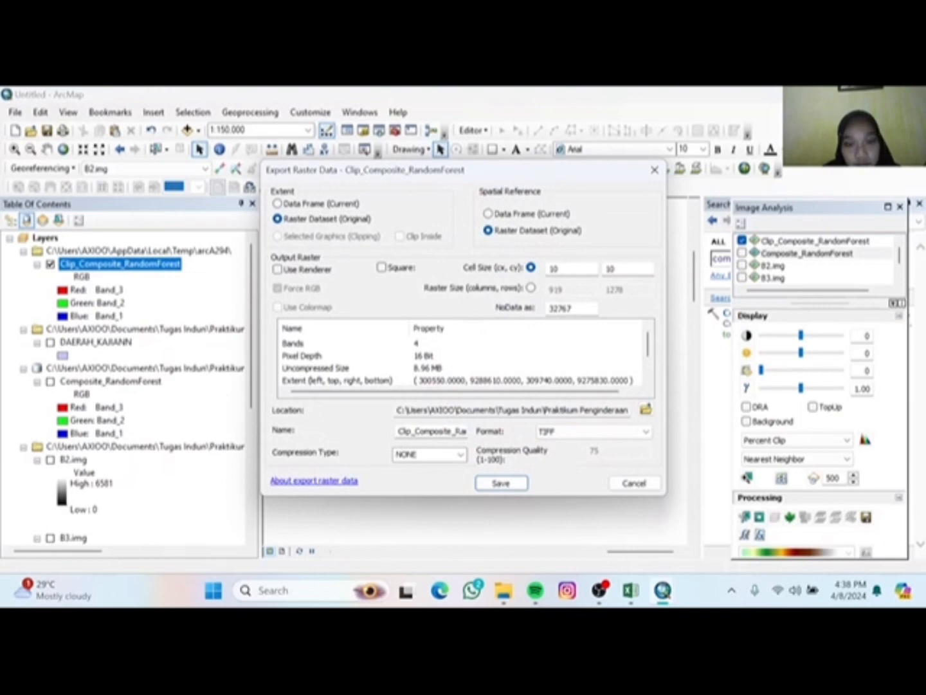
{"action": "left_click", "coordinate": [449, 431]}
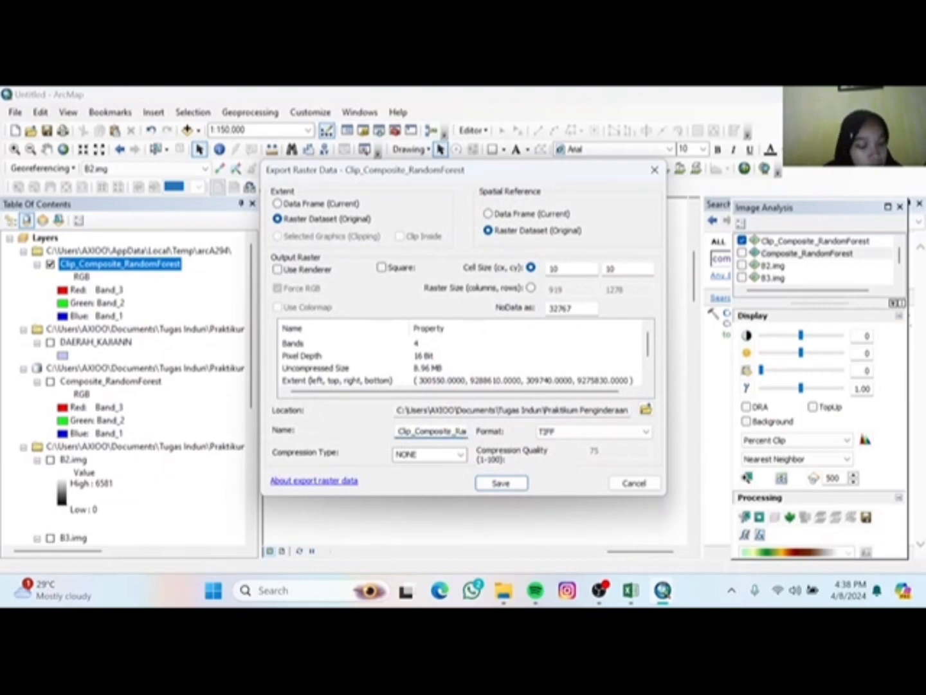
{"action": "key", "text": "BackSpace"}
{"action": "key", "text": "BackSpace"}
{"action": "key", "text": "BackSpace"}
{"action": "key", "text": "BackSpace"}
{"action": "key", "text": "BackSpace"}
{"action": "key", "text": "BackSpace"}
{"action": "key", "text": "BackSpace"}
{"action": "key", "text": "BackSpace"}
{"action": "key", "text": "BackSpace"}
{"action": "key", "text": "BackSpace"}
{"action": "key", "text": "BackSpace"}
{"action": "key", "text": "BackSpace"}
{"action": "key", "text": "BackSpace"}
{"action": "key", "text": "BackSpace"}
{"action": "key", "text": "BackSpace"}
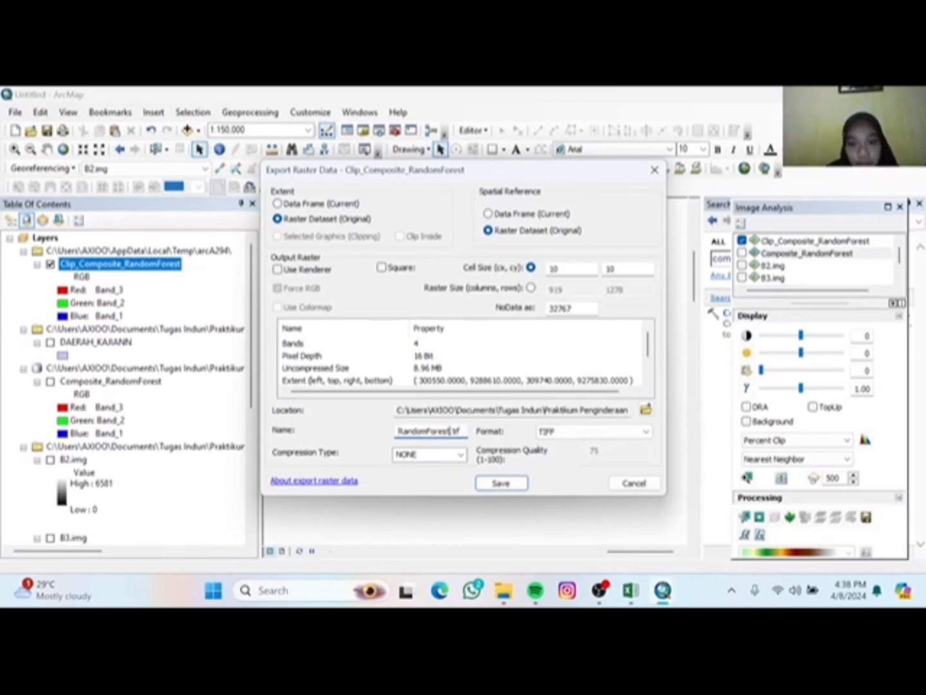
{"action": "key", "text": "Delete"}
{"action": "key", "text": "Delete"}
{"action": "key", "text": "Delete"}
{"action": "key", "text": "Delete"}
{"action": "key", "text": "Delete"}
{"action": "key", "text": "Delete"}
{"action": "key", "text": "Delete"}
{"action": "key", "text": "Delete"}
{"action": "key", "text": "Delete"}
{"action": "key", "text": "Delete"}
{"action": "key", "text": "Delete"}
{"action": "key", "text": "Delete"}
{"action": "type", "text": "Daerah"}
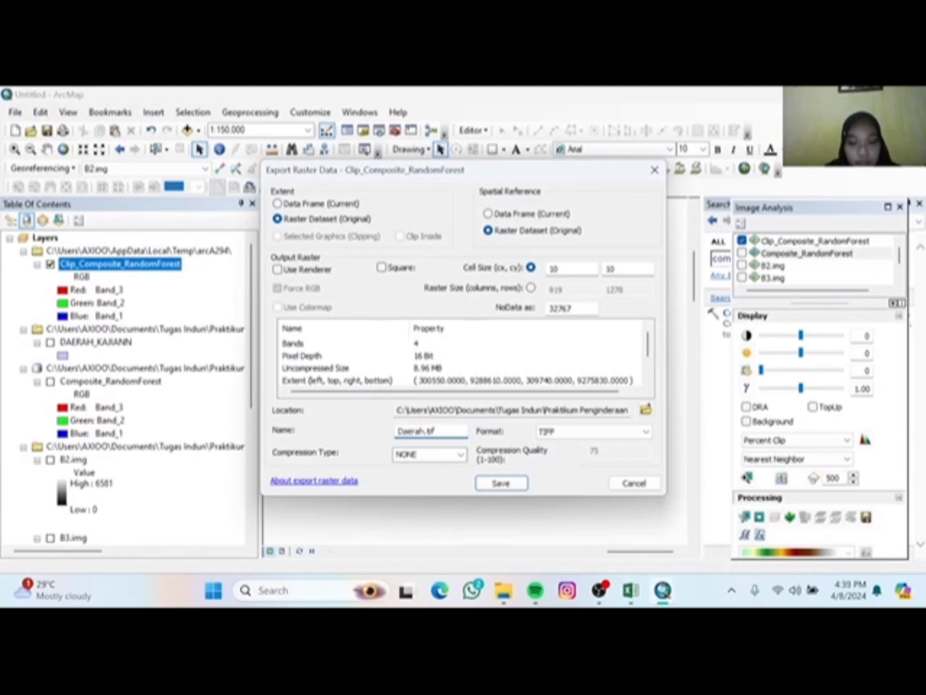
{"action": "type", "text": "_Kajian"}
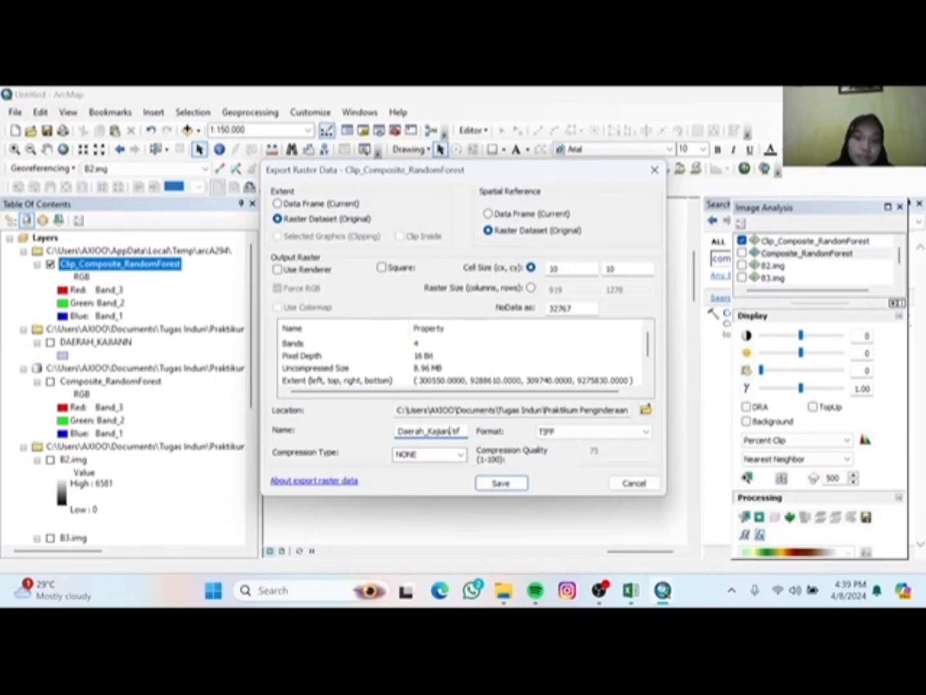
{"action": "left_click", "coordinate": [504, 484]}
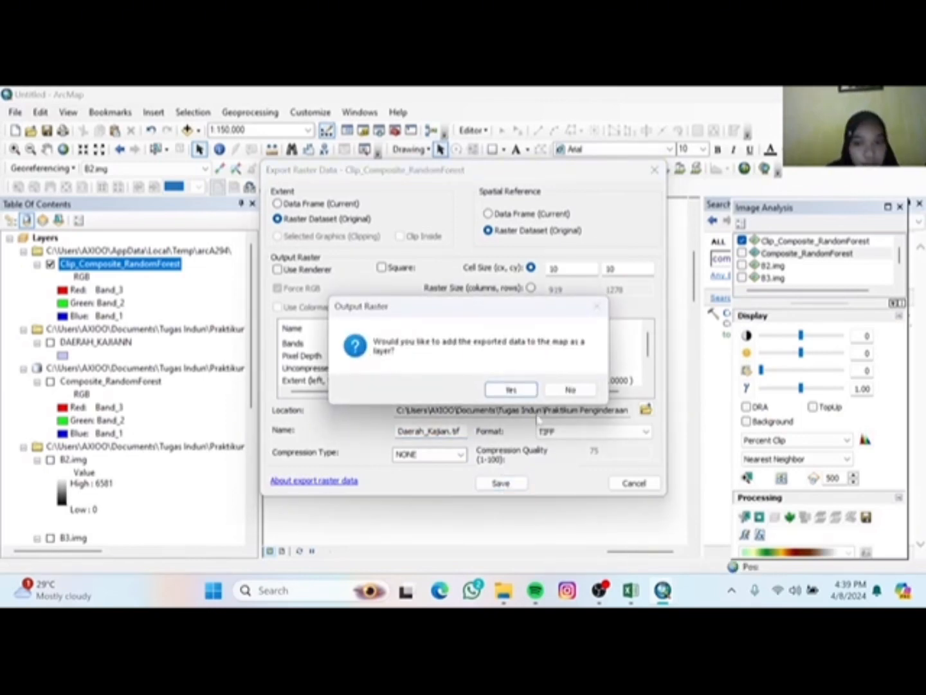
{"action": "left_click", "coordinate": [566, 391]}
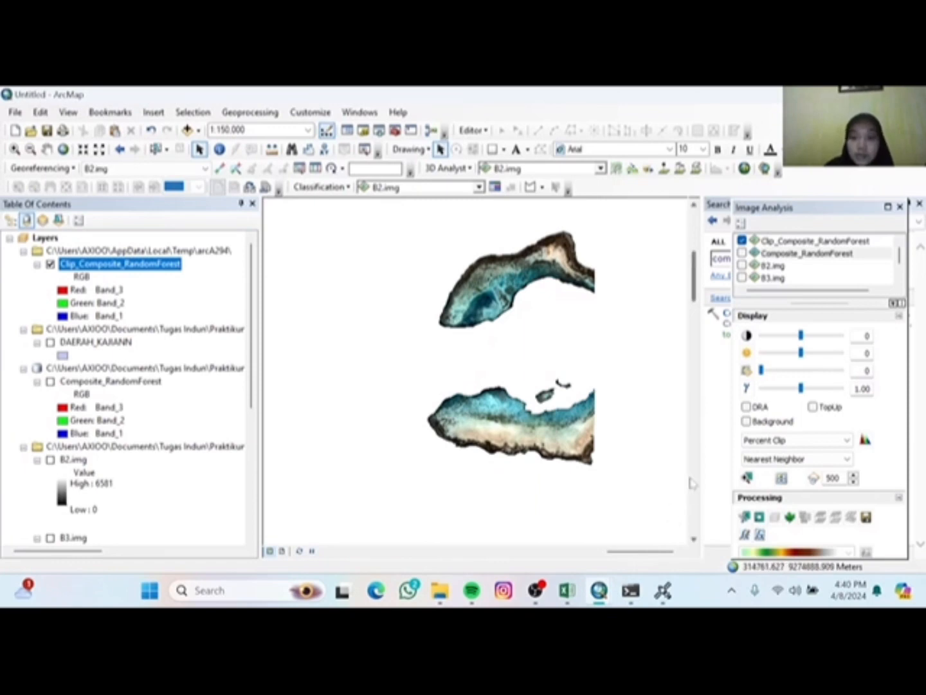
Switch to Satellite Derived Bathymetry and load the Daerah_Kajian GeoTIFF from the Praktikum Penginderaan Jauh folder as the input image.
{"action": "left_click", "coordinate": [662, 590]}
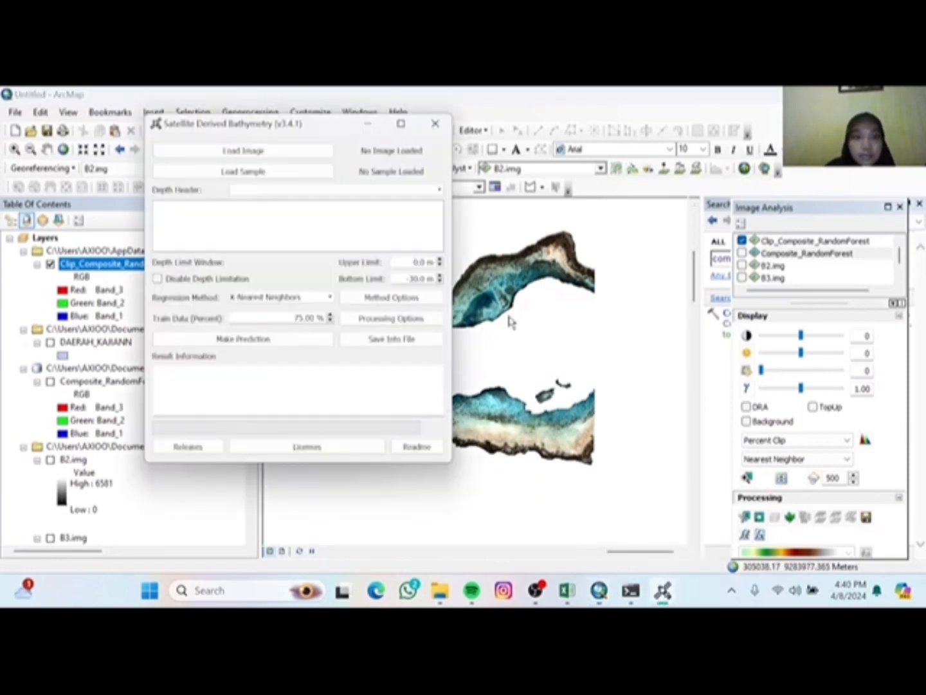
{"action": "left_click", "coordinate": [631, 590]}
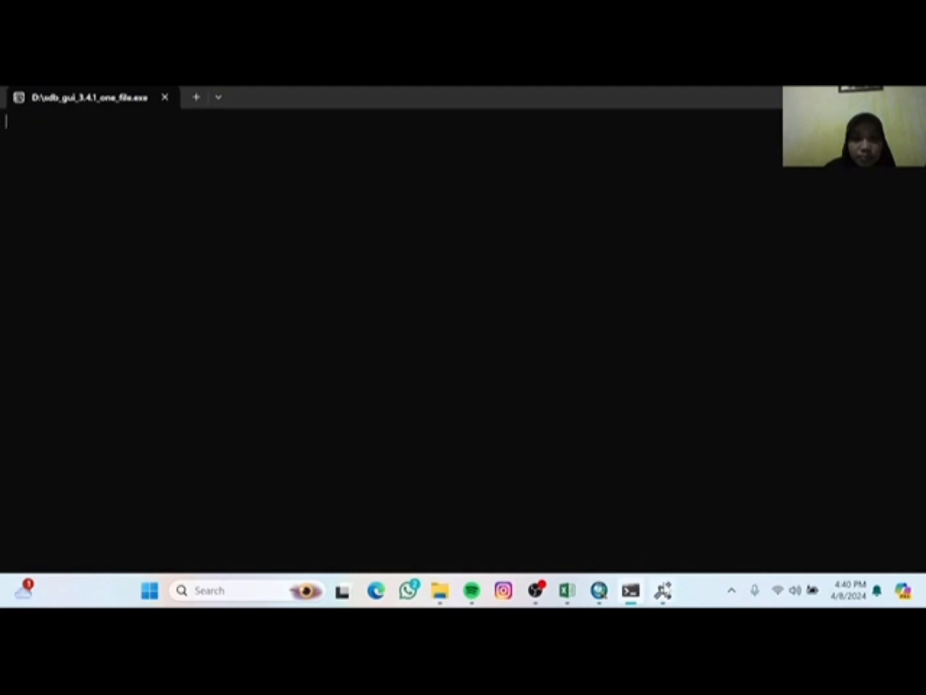
{"action": "left_click", "coordinate": [664, 589]}
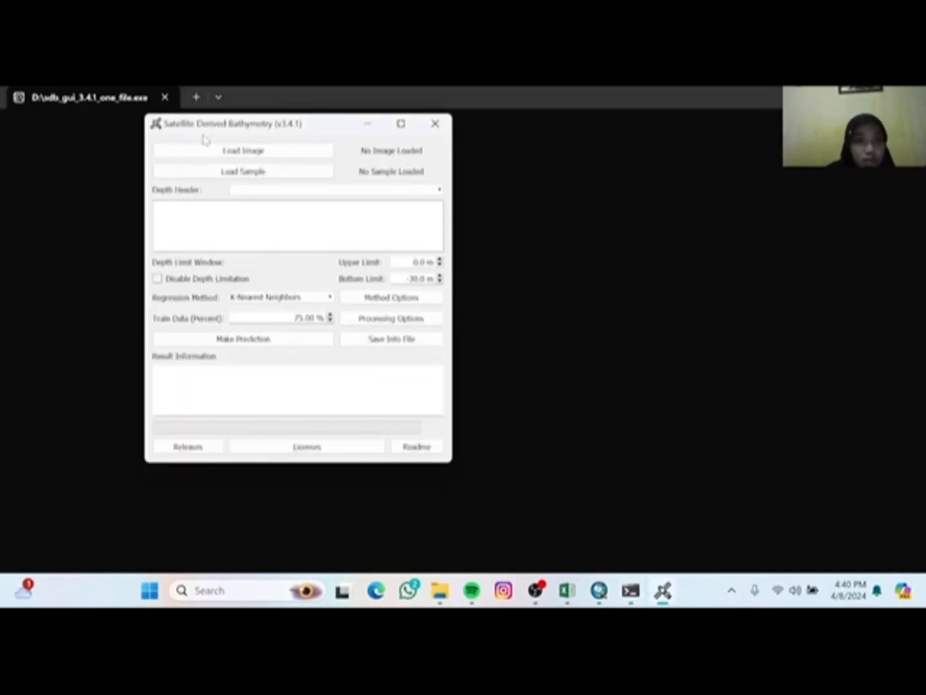
{"action": "left_click", "coordinate": [219, 150]}
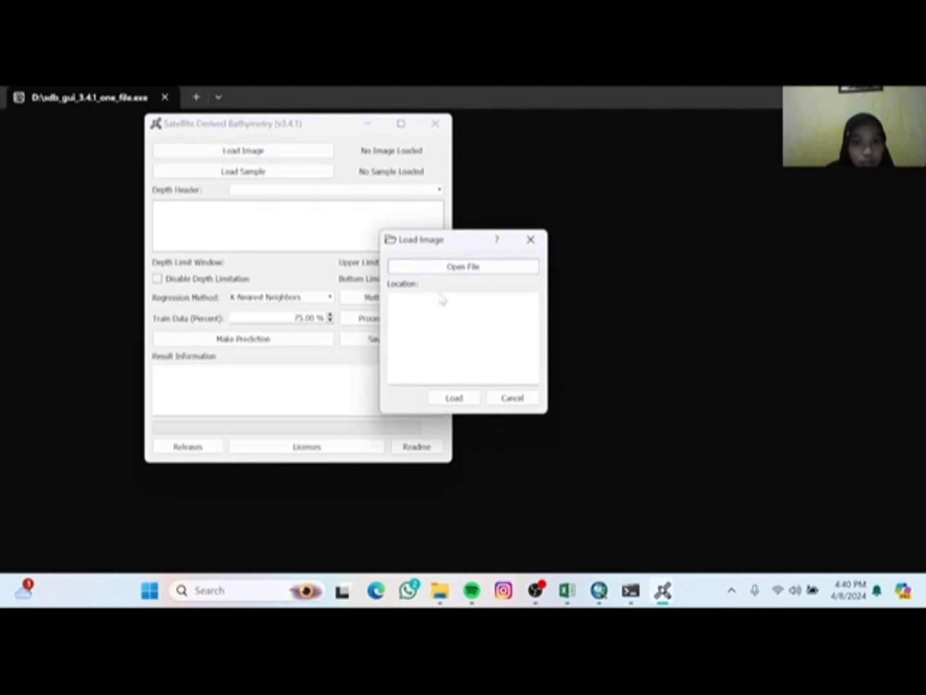
{"action": "left_click", "coordinate": [454, 267]}
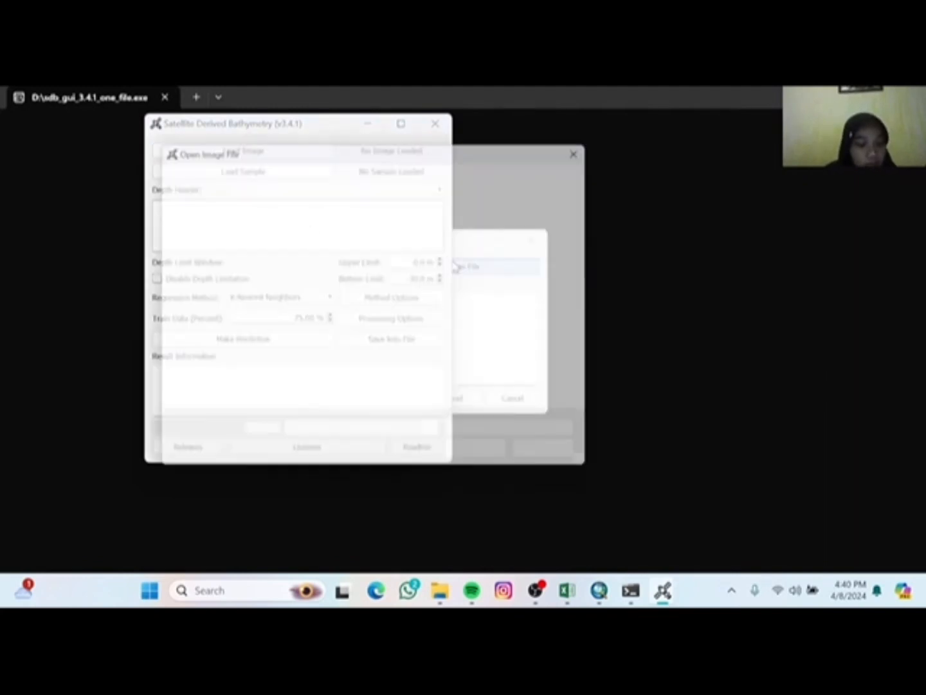
{"action": "scroll", "coordinate": [238, 312], "scroll_direction": "down", "scroll_amount": 5}
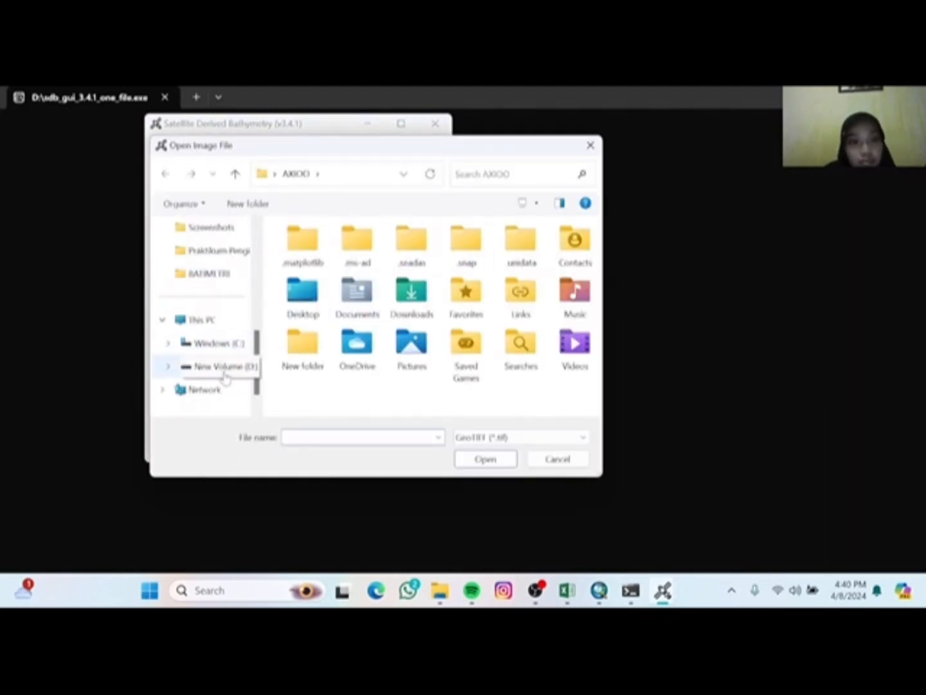
{"action": "left_click", "coordinate": [215, 250]}
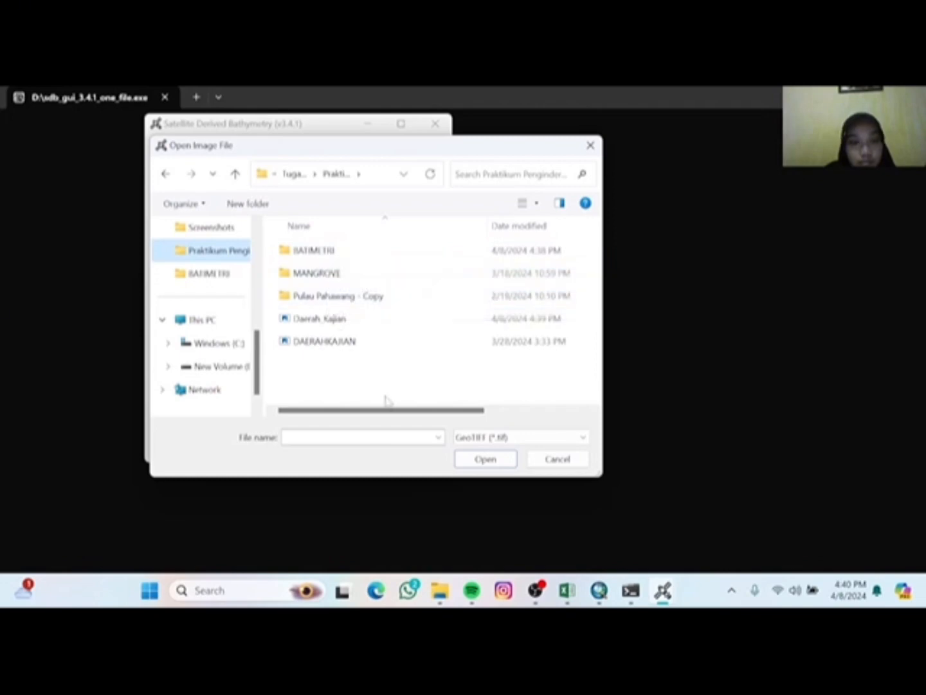
{"action": "left_click", "coordinate": [348, 325]}
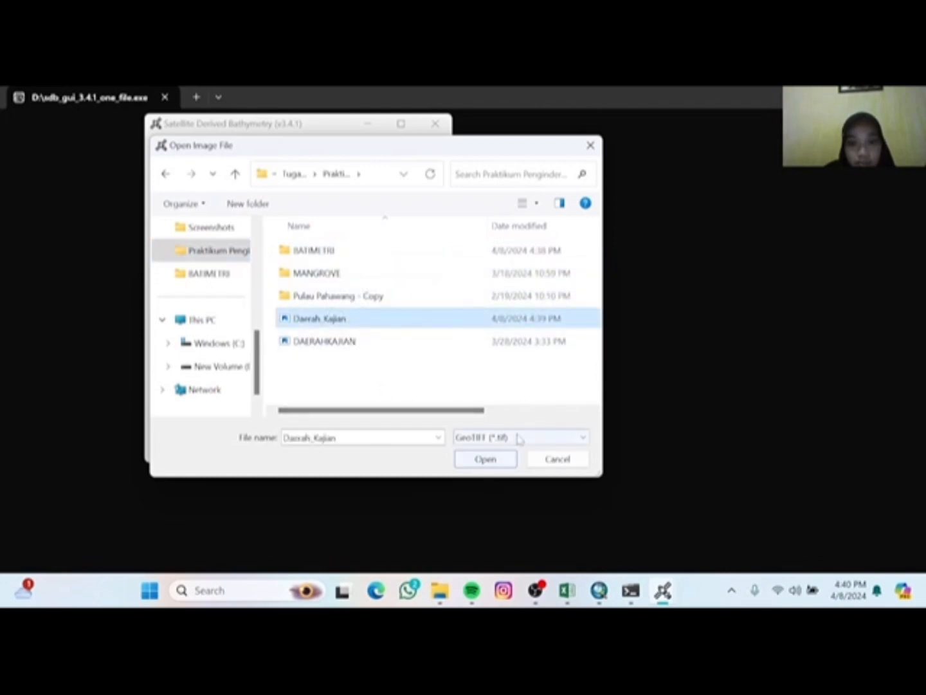
{"action": "left_click", "coordinate": [487, 459]}
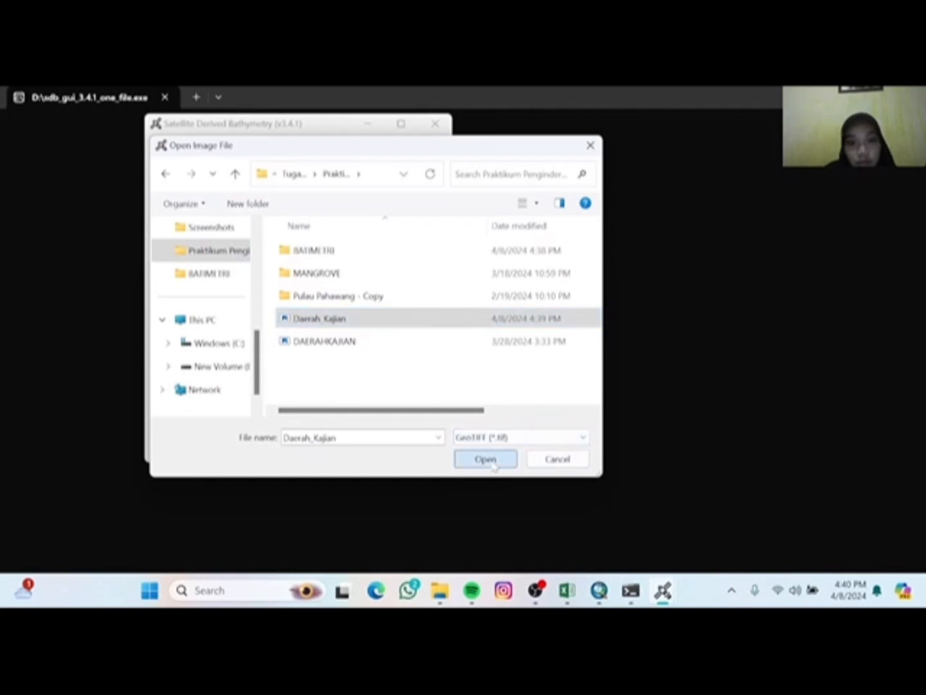
{"action": "left_click", "coordinate": [455, 397]}
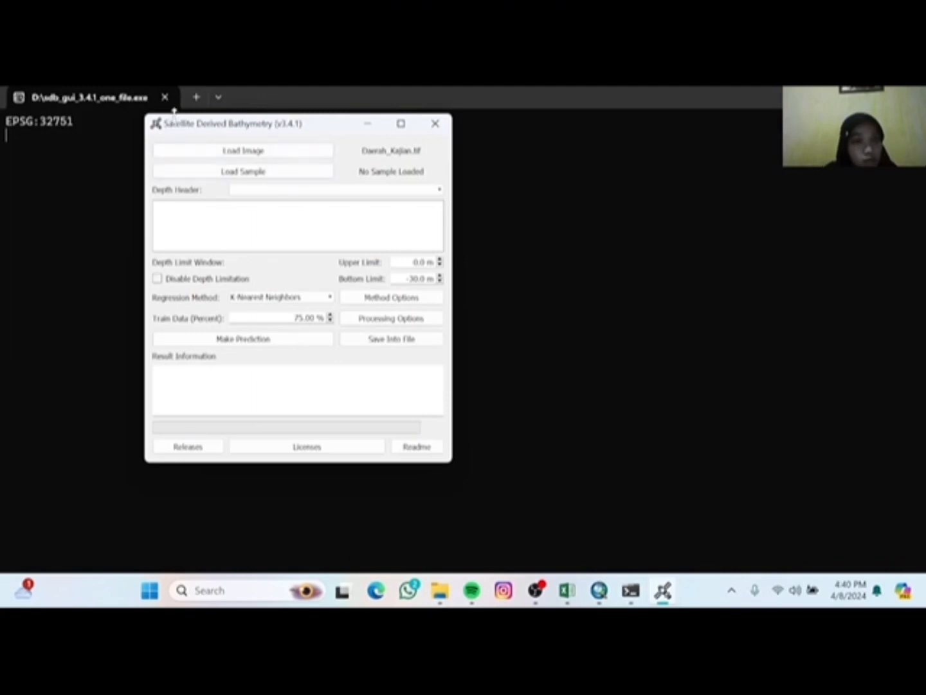
Load usv.shp from the usv folder inside BATIMETRI as the depth sample.
{"action": "left_click", "coordinate": [224, 172]}
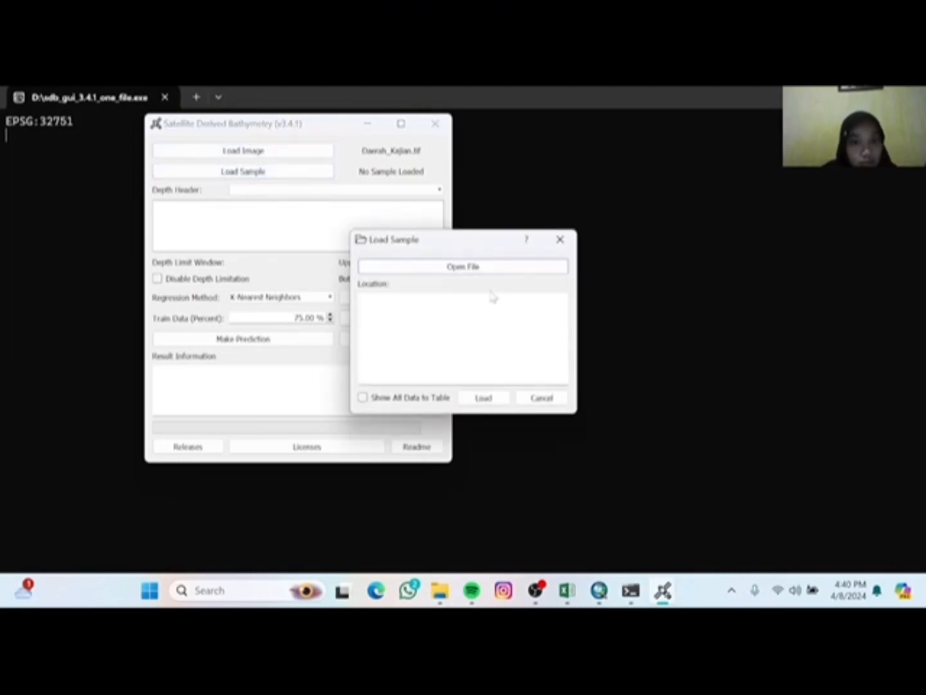
{"action": "left_click", "coordinate": [484, 269]}
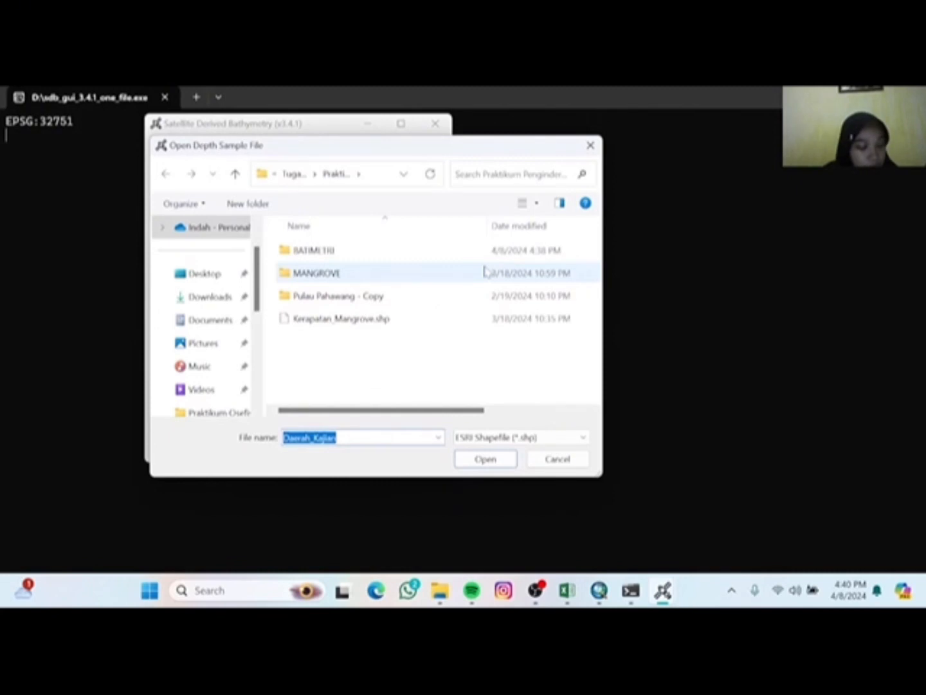
{"action": "double_click", "coordinate": [322, 250]}
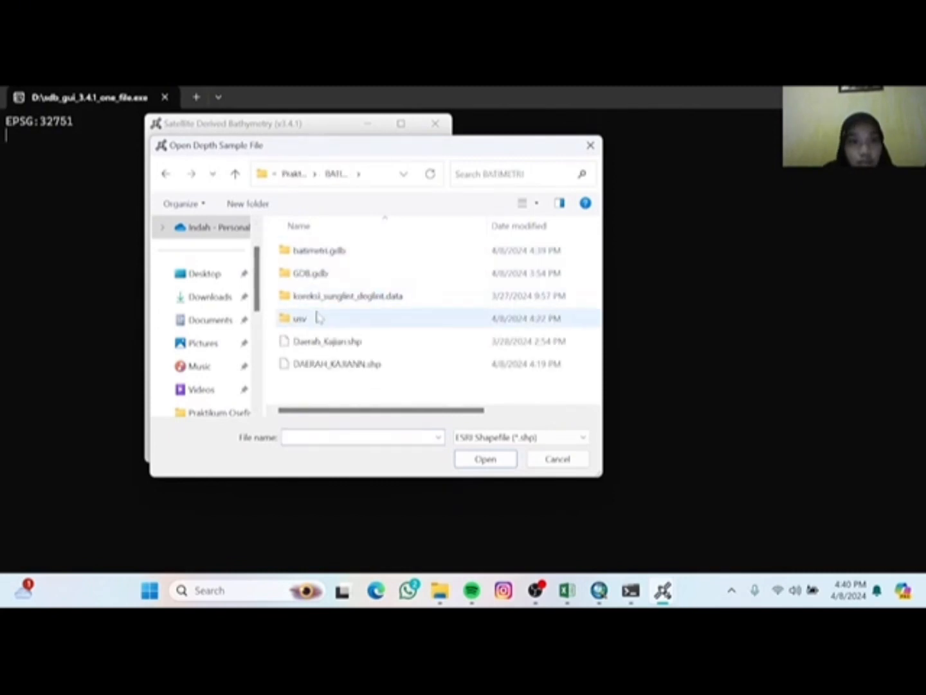
{"action": "double_click", "coordinate": [327, 318]}
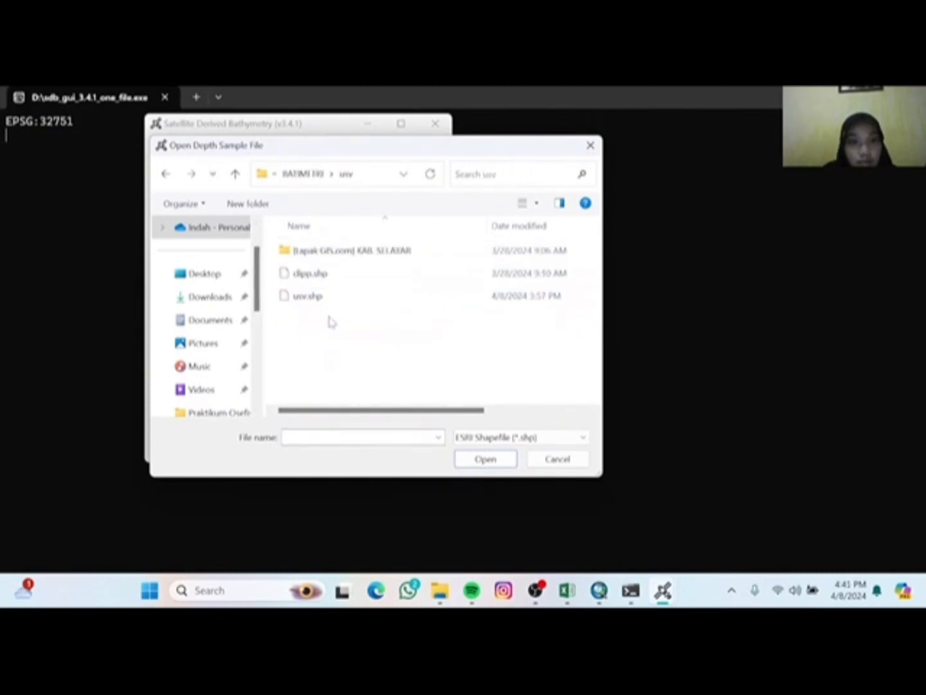
{"action": "left_click", "coordinate": [314, 298]}
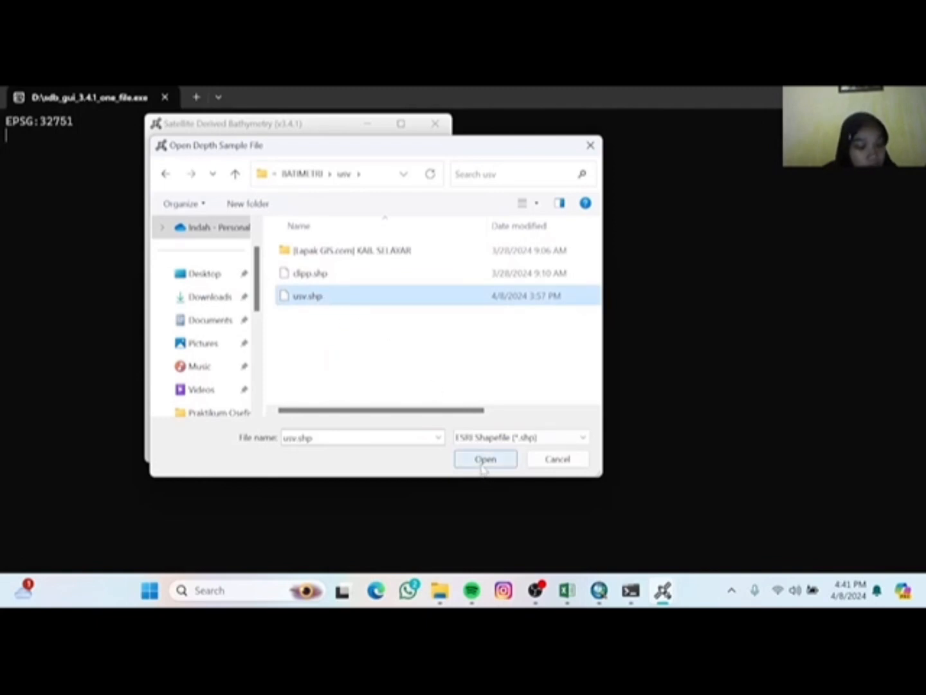
{"action": "left_click", "coordinate": [485, 460]}
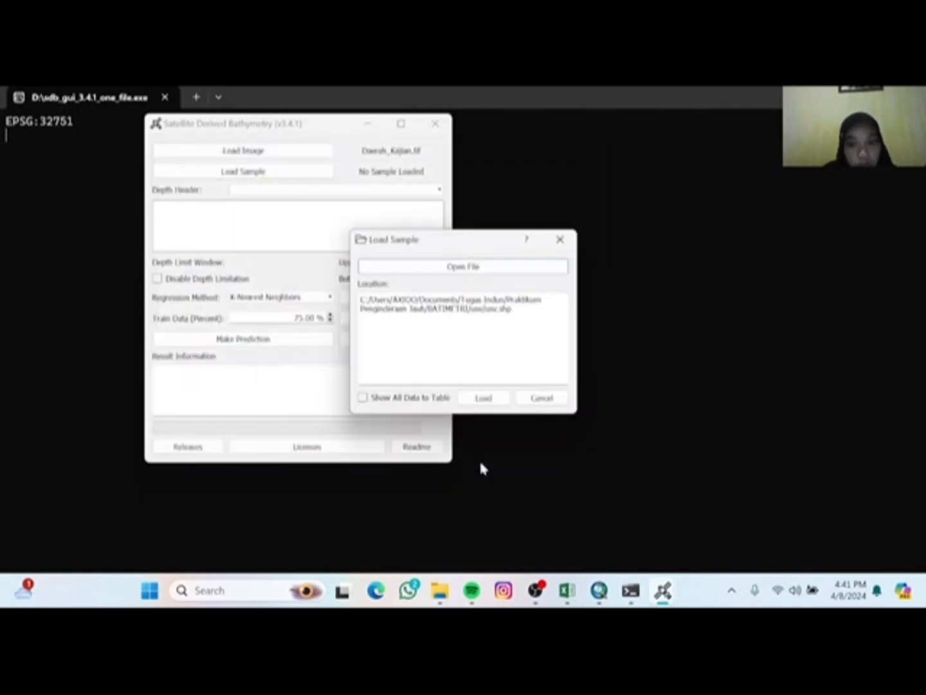
{"action": "left_click", "coordinate": [484, 397]}
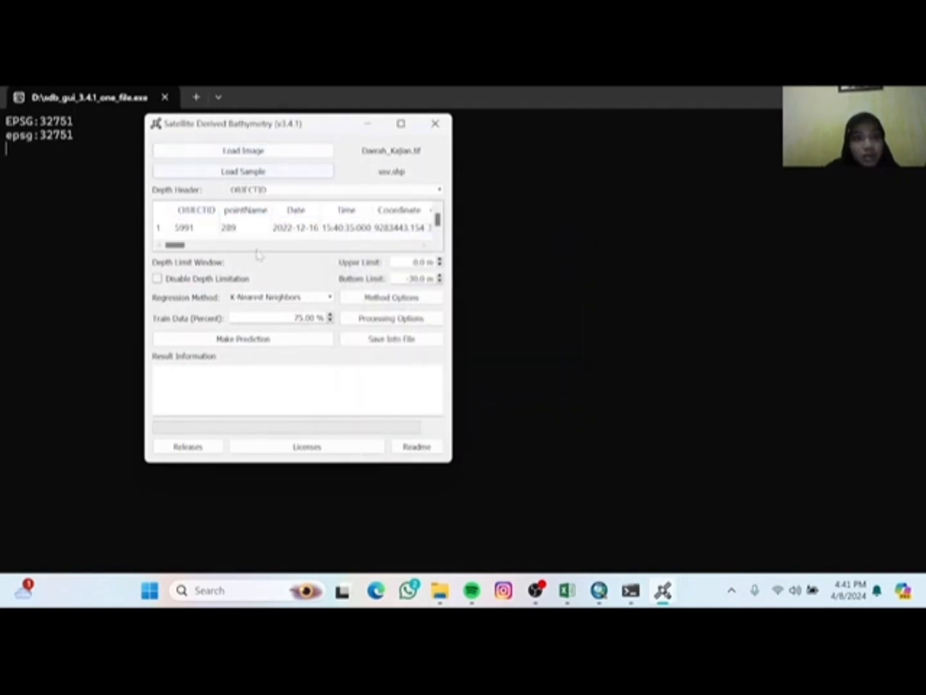
Set the depth header to DEPTH_MSL and run the depth prediction with K-Nearest Neighbors.
{"action": "left_click", "coordinate": [278, 191]}
{"action": "left_click", "coordinate": [254, 283]}
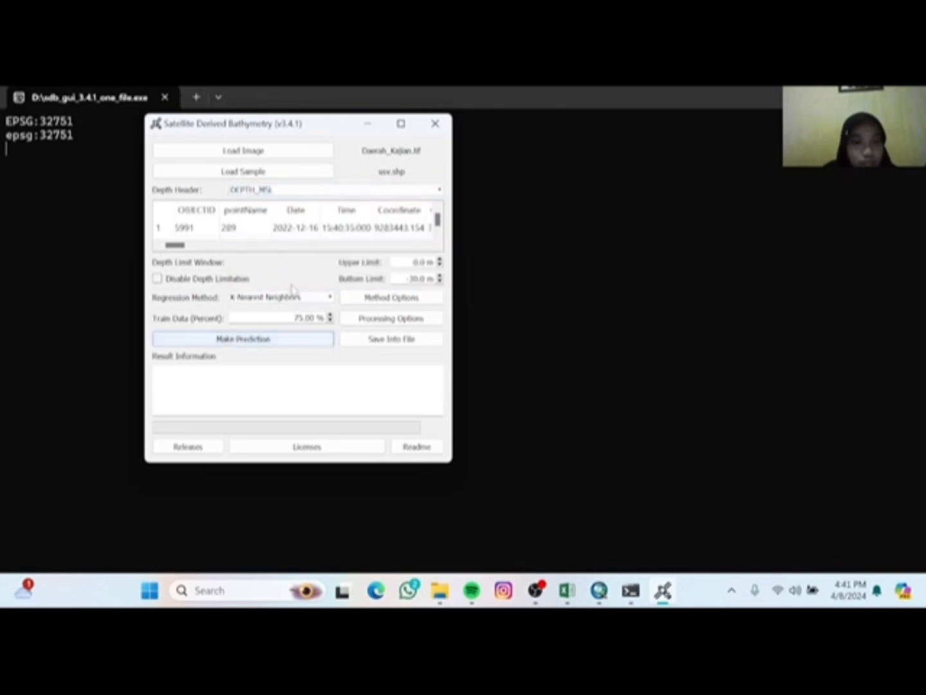
{"action": "left_click", "coordinate": [247, 341]}
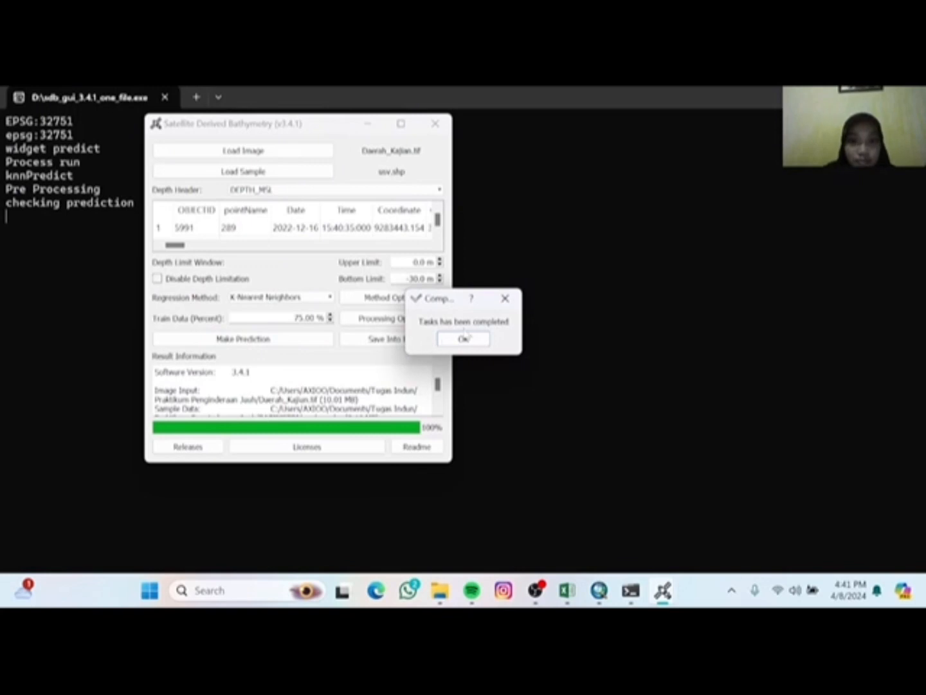
{"action": "left_click", "coordinate": [468, 341]}
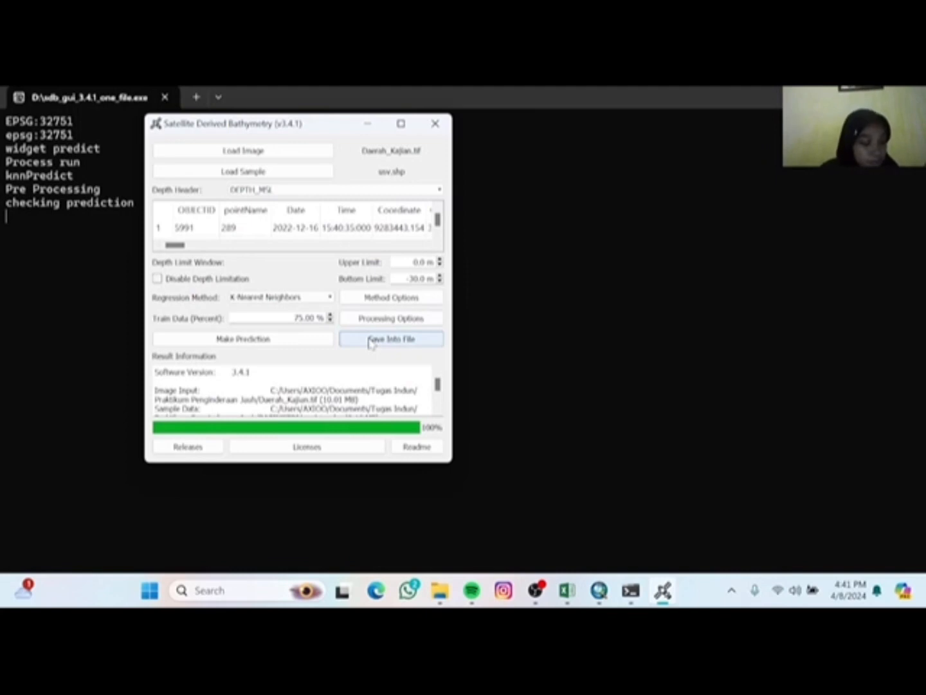
Include the scatter plot and the training and testing data in .csv format in the prediction's save options.
{"action": "left_click", "coordinate": [404, 344]}
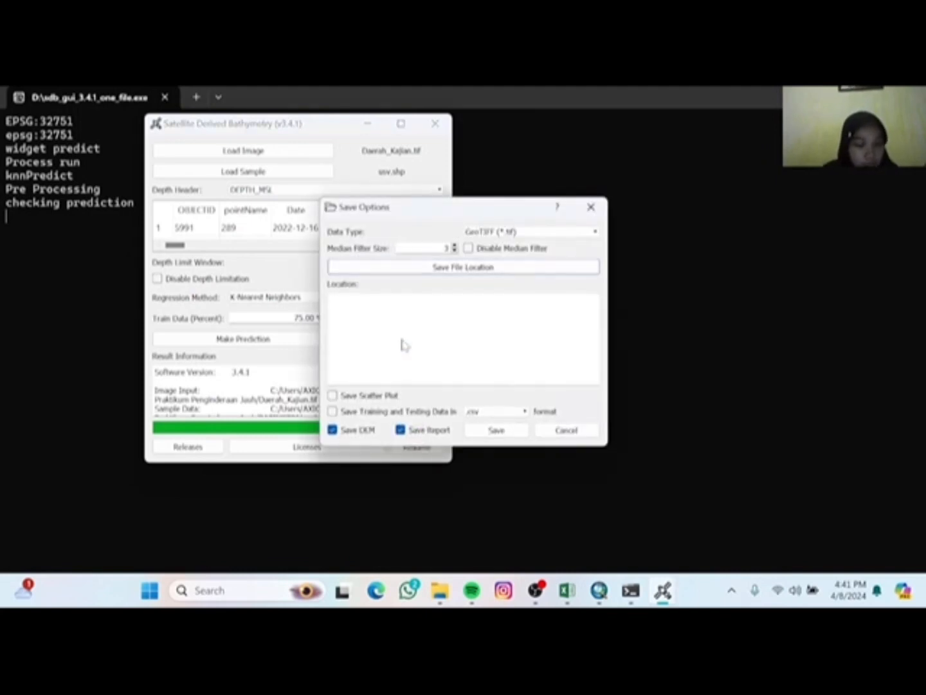
{"action": "left_click", "coordinate": [332, 396]}
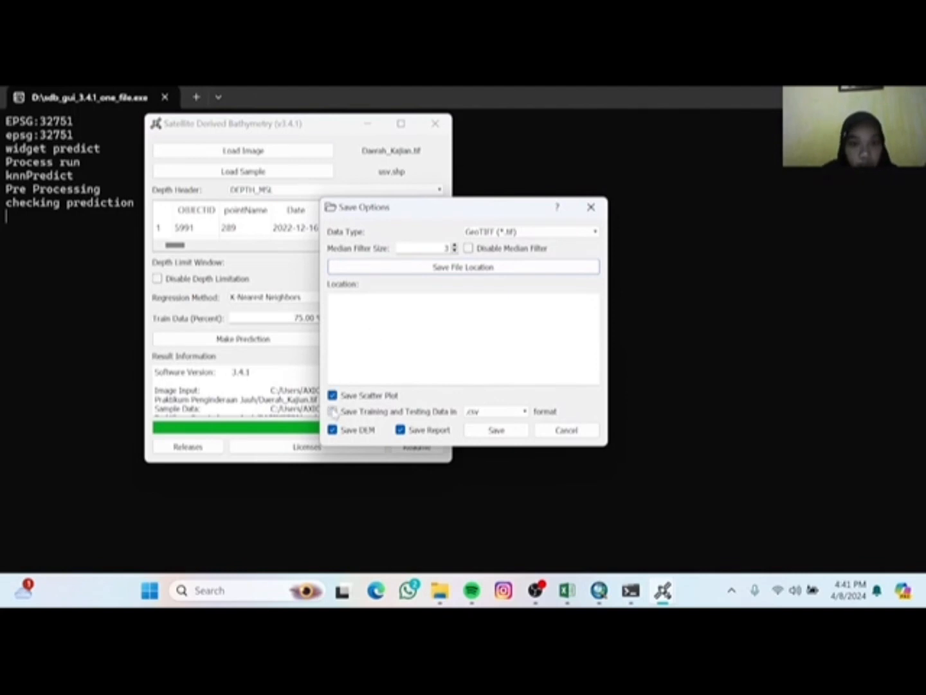
{"action": "left_click", "coordinate": [333, 412]}
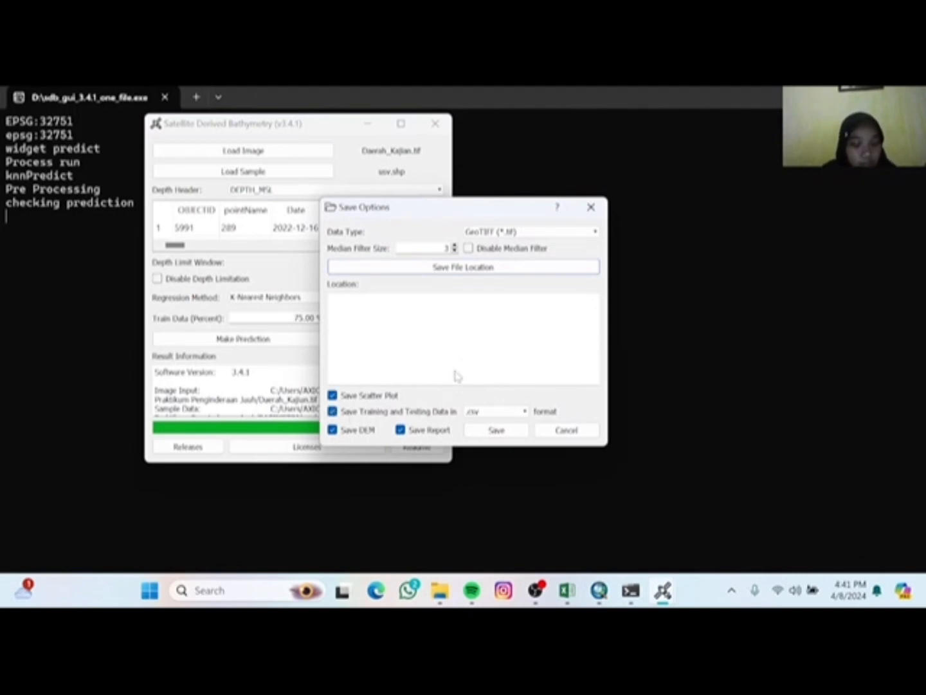
Save the prediction results as the GeoTIFF RandomForestt.tif in the BATIMETRI folder.
{"action": "left_click", "coordinate": [459, 269]}
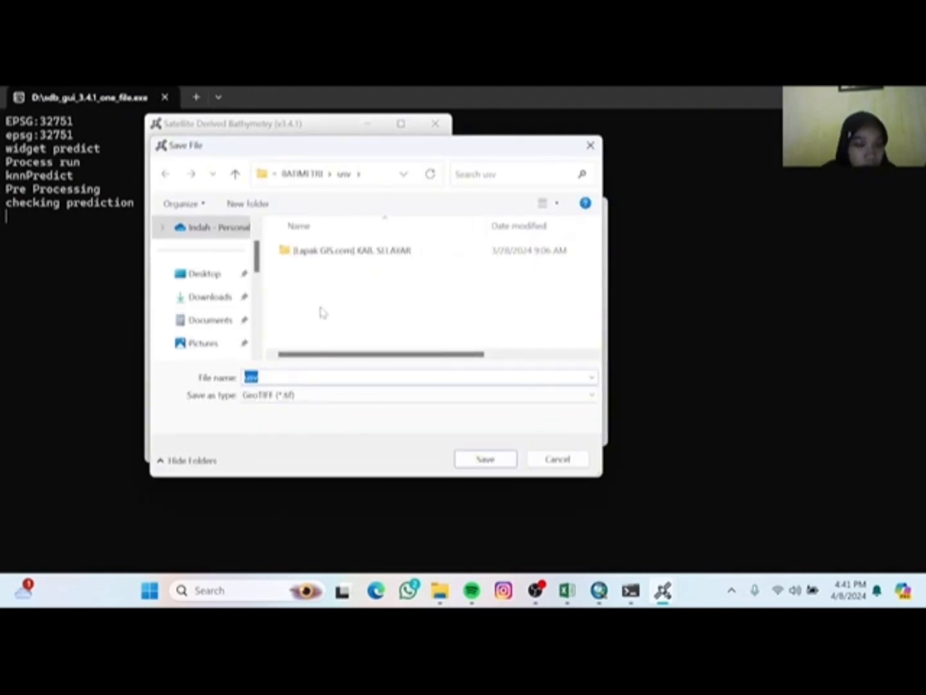
{"action": "scroll", "coordinate": [219, 331], "scroll_direction": "down", "scroll_amount": 2}
{"action": "scroll", "coordinate": [219, 331], "scroll_direction": "down", "scroll_amount": 2}
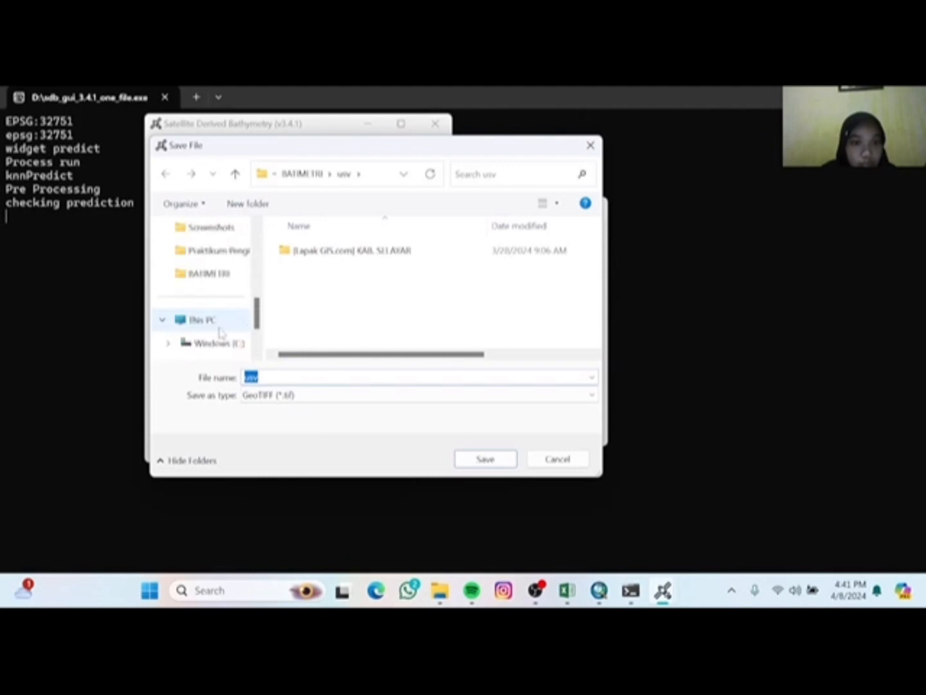
{"action": "left_click", "coordinate": [302, 173]}
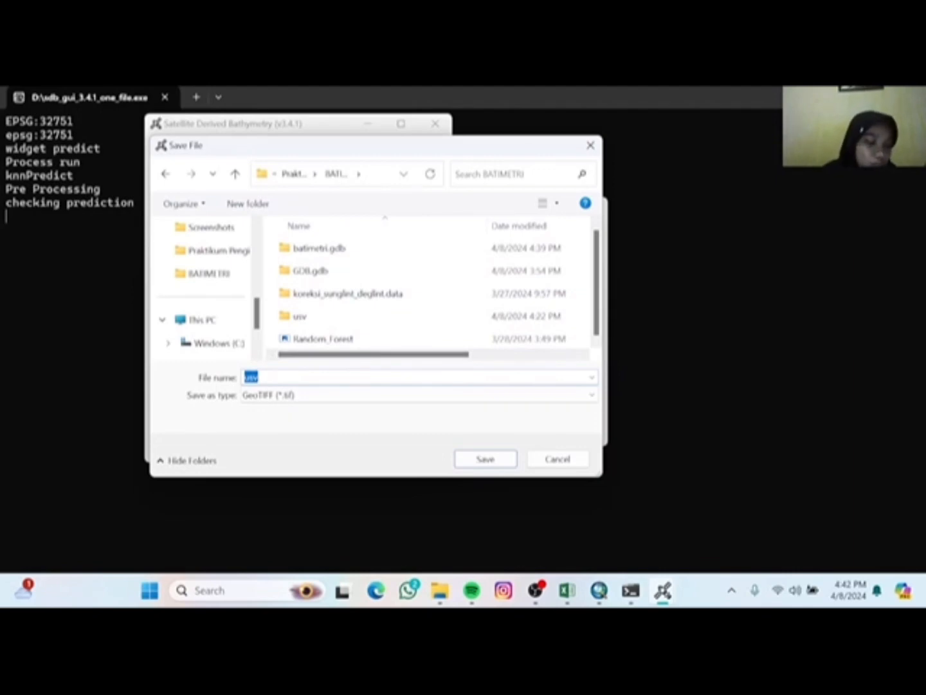
{"action": "key", "text": "BackSpace"}
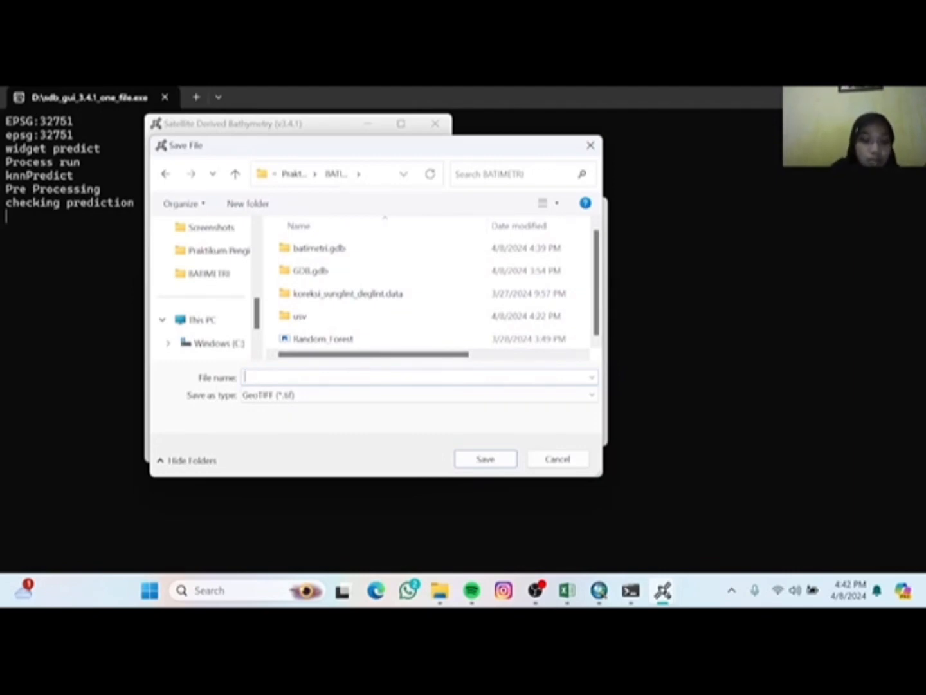
{"action": "type", "text": "Ra"}
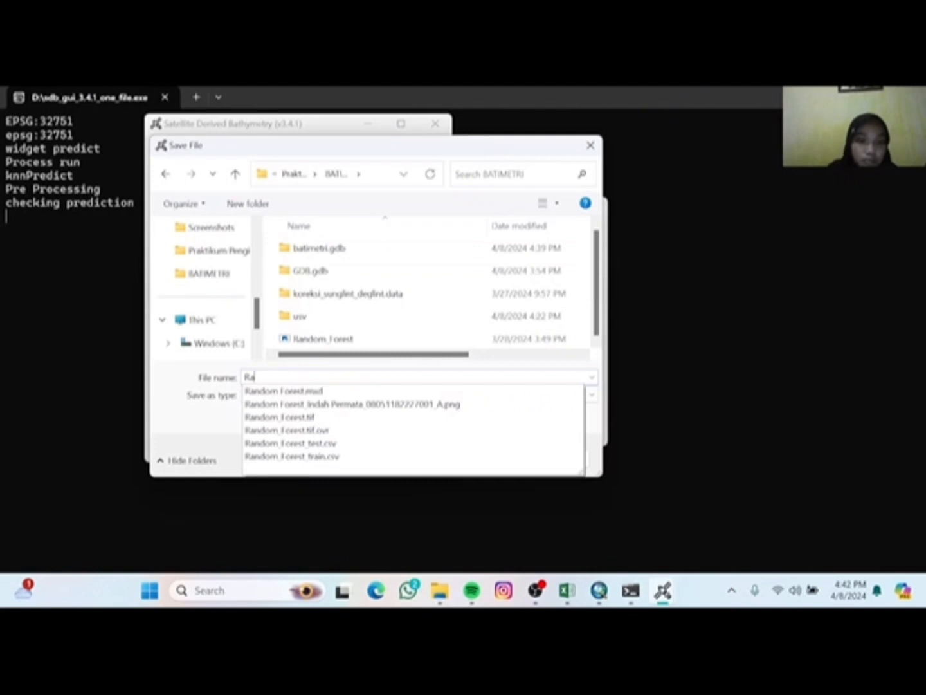
{"action": "type", "text": "nd"}
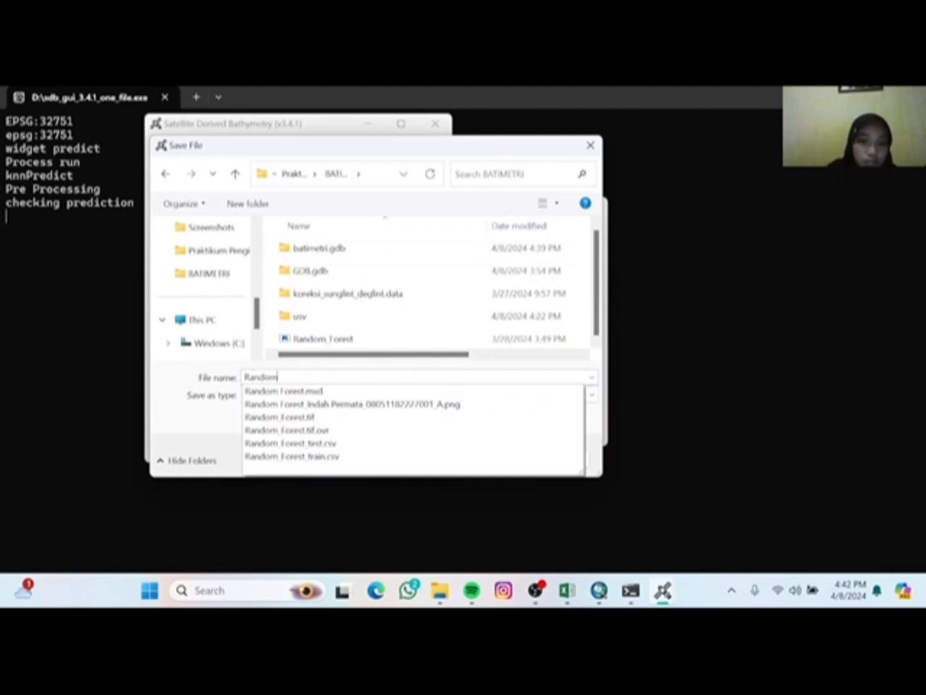
{"action": "type", "text": "omf"}
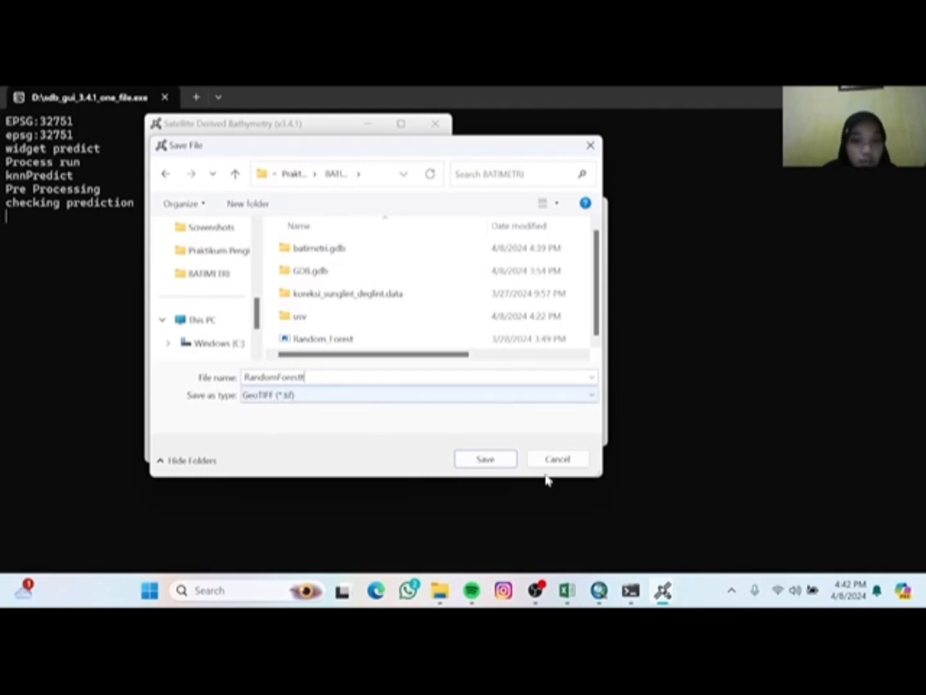
{"action": "left_click", "coordinate": [494, 459]}
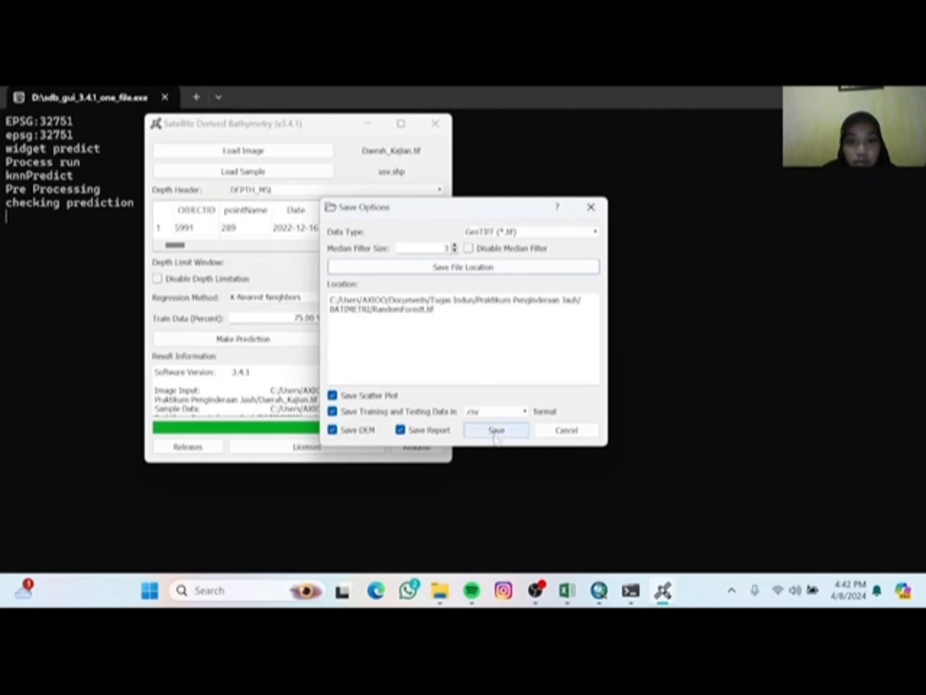
{"action": "left_click", "coordinate": [497, 432]}
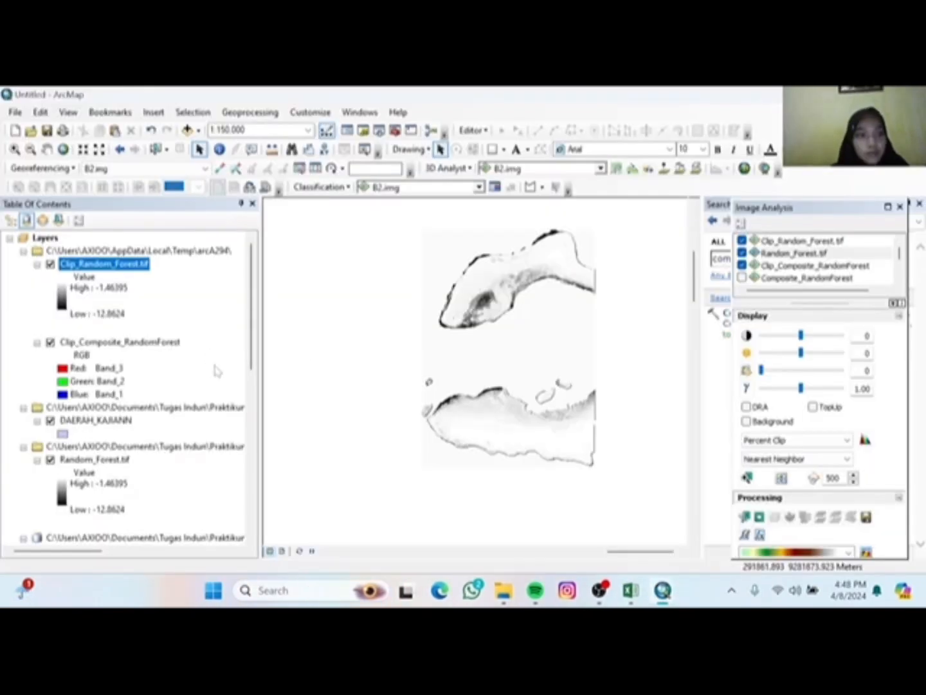
In ArcMap, hide the Clip_Composite_RandomForest, DAERAH_KAJIANN and Random_Forest.tif layers.
{"action": "left_click", "coordinate": [50, 342]}
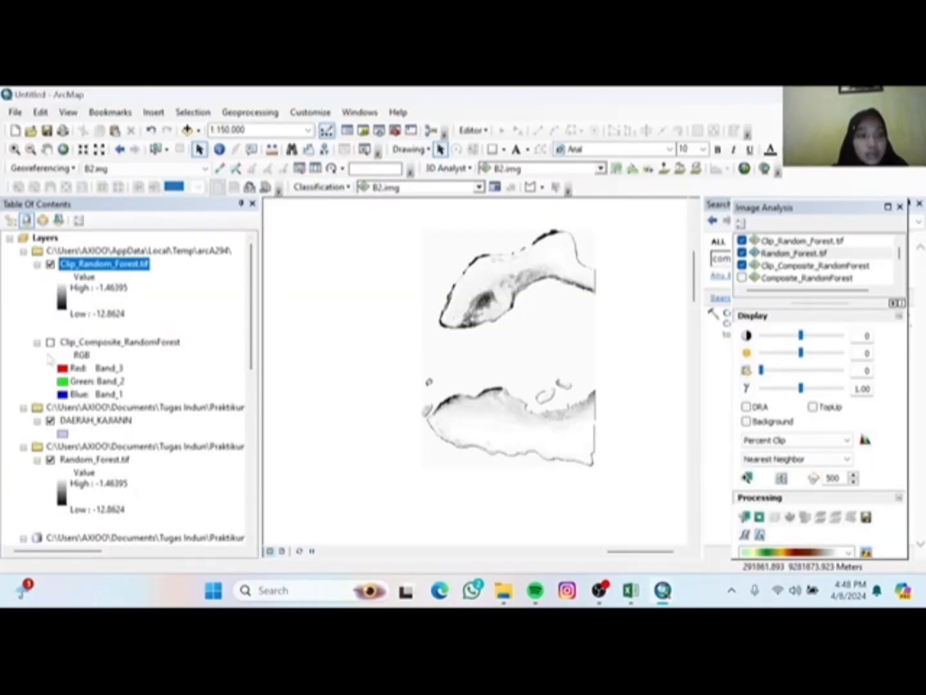
{"action": "left_click", "coordinate": [51, 420]}
{"action": "left_click", "coordinate": [50, 459]}
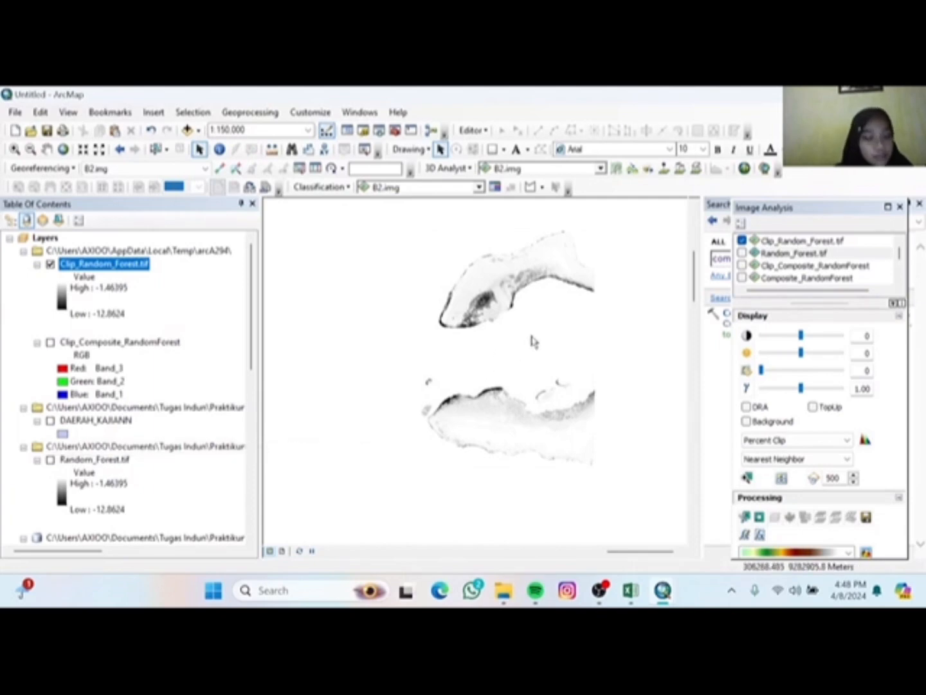
Change the Clip_Random_Forest.tif symbology to Classified, computing the required histogram.
{"action": "right_click", "coordinate": [100, 263]}
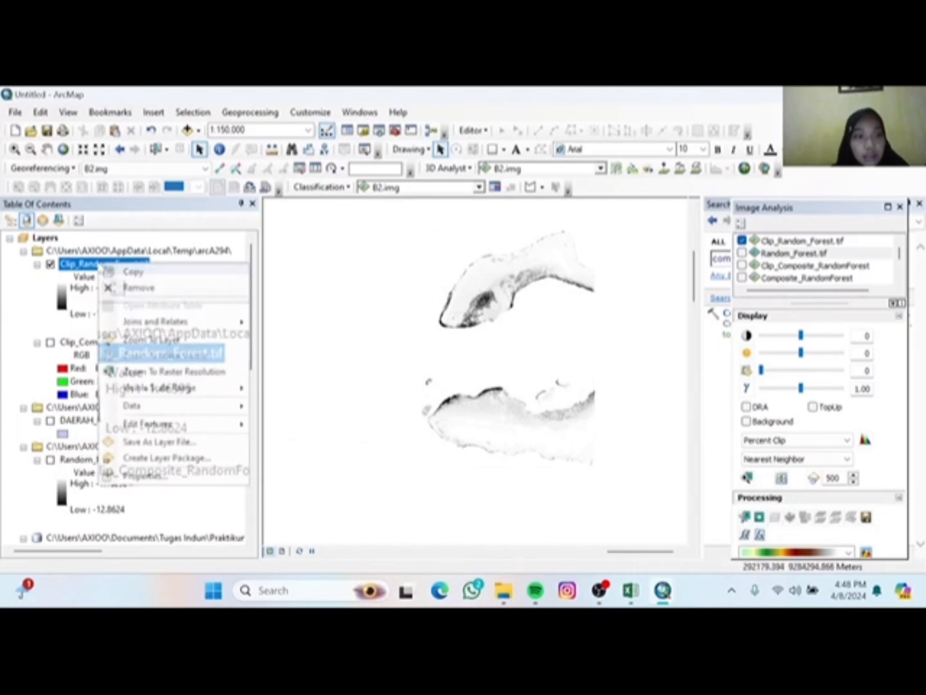
{"action": "left_click", "coordinate": [142, 476]}
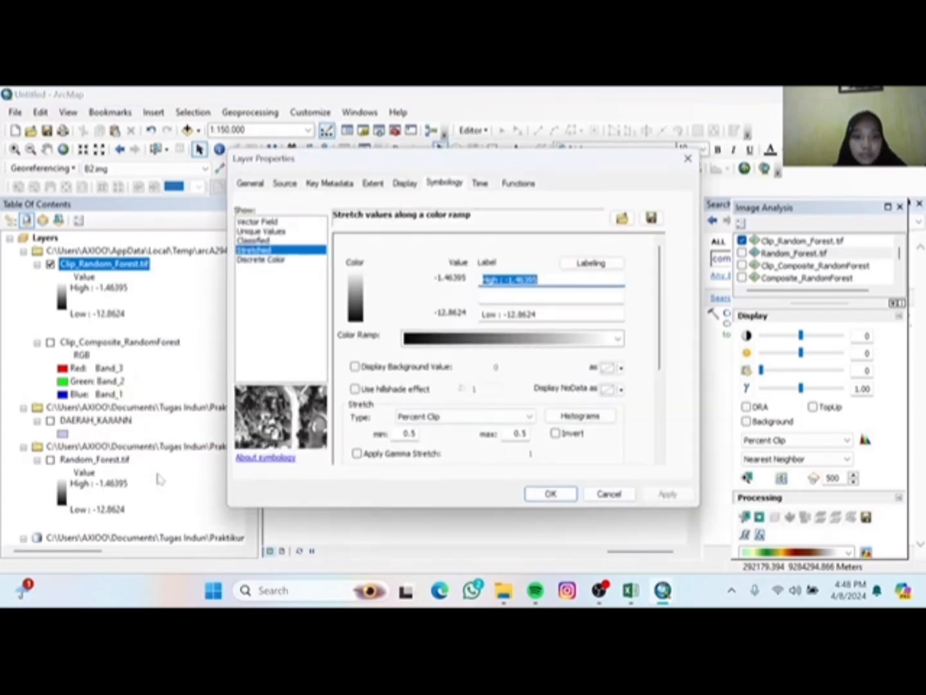
{"action": "left_click", "coordinate": [254, 240]}
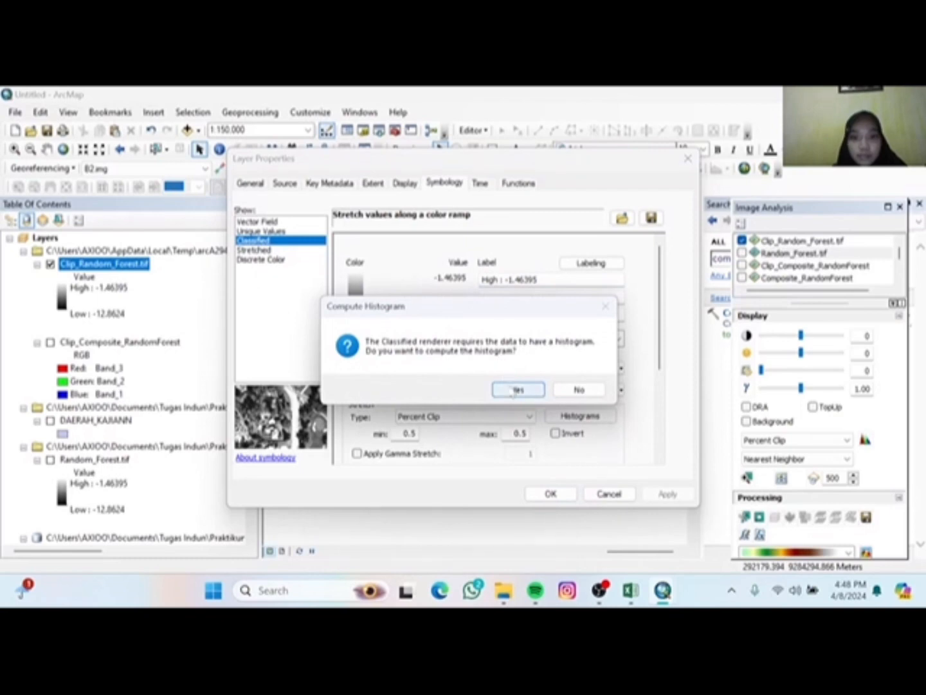
{"action": "left_click", "coordinate": [514, 391]}
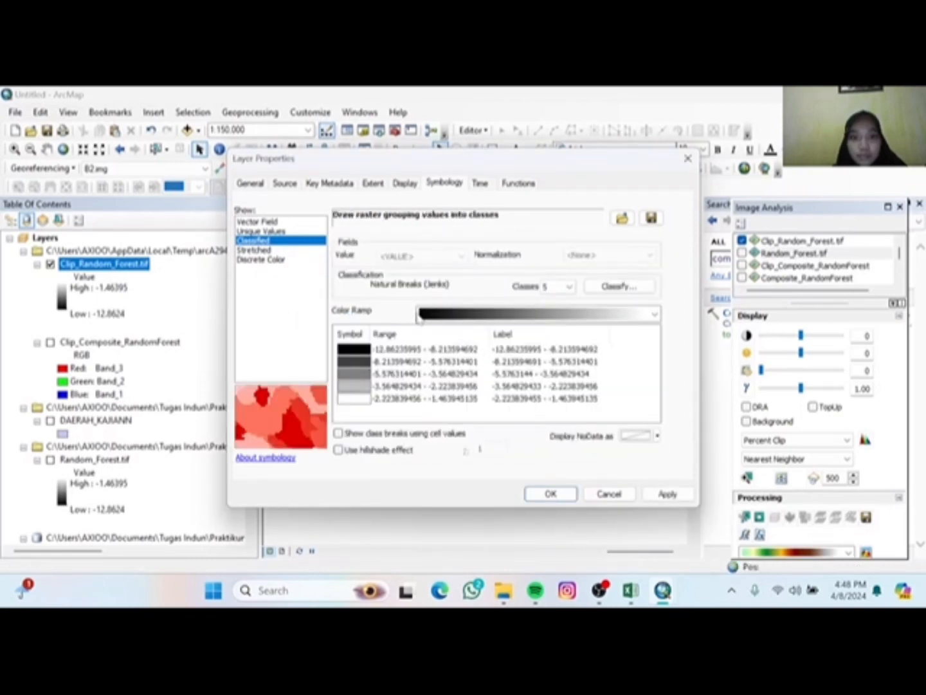
Apply the light-to-dark blue color ramp to the depth classes and flip its colors so the deepest class is darkest.
{"action": "left_click", "coordinate": [479, 316]}
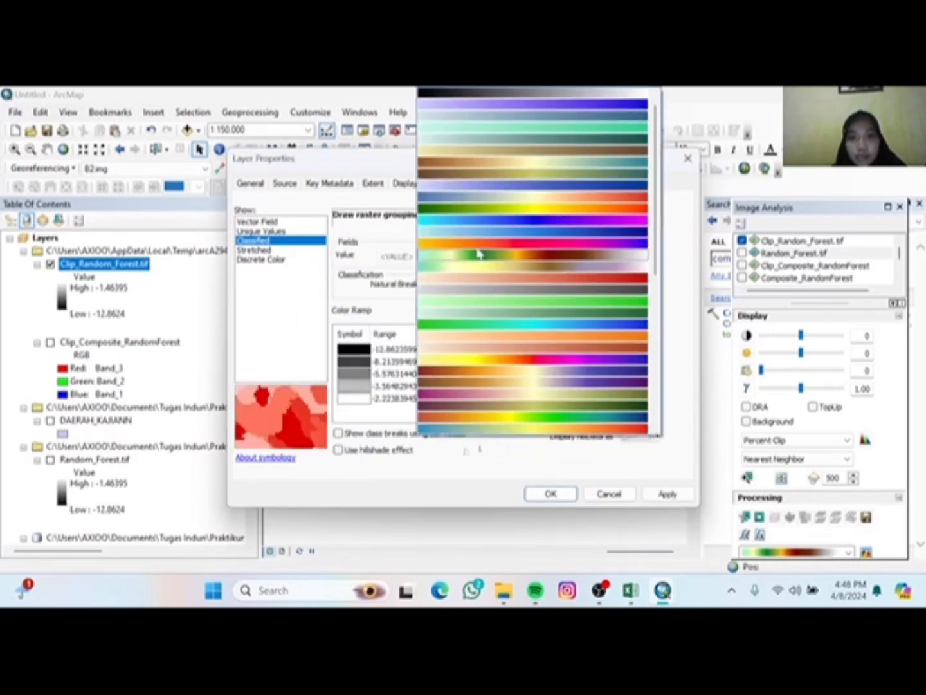
{"action": "left_click", "coordinate": [478, 235]}
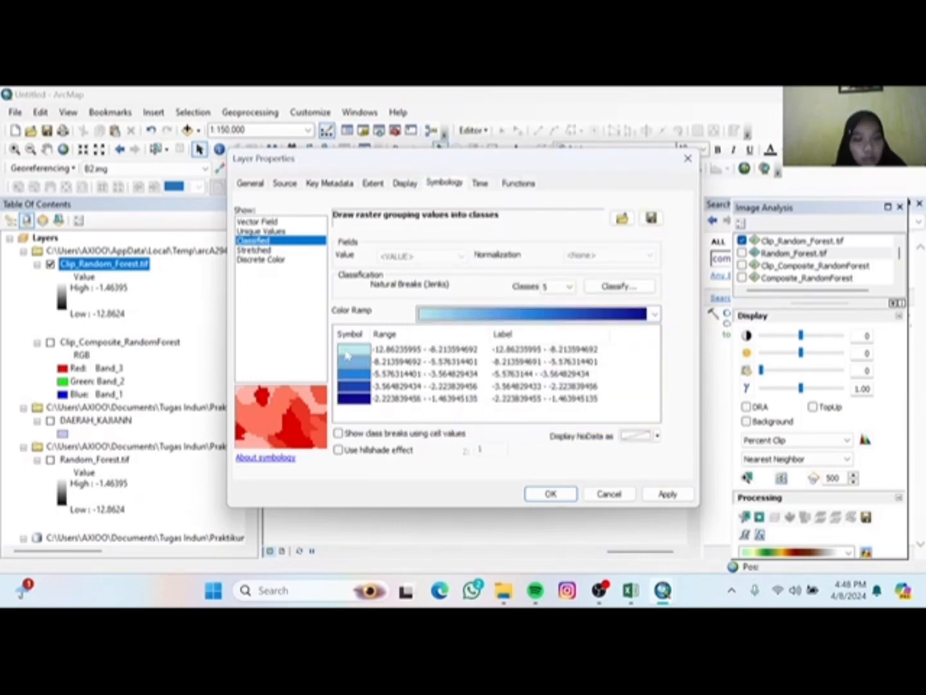
{"action": "right_click", "coordinate": [348, 355]}
{"action": "left_click", "coordinate": [390, 360]}
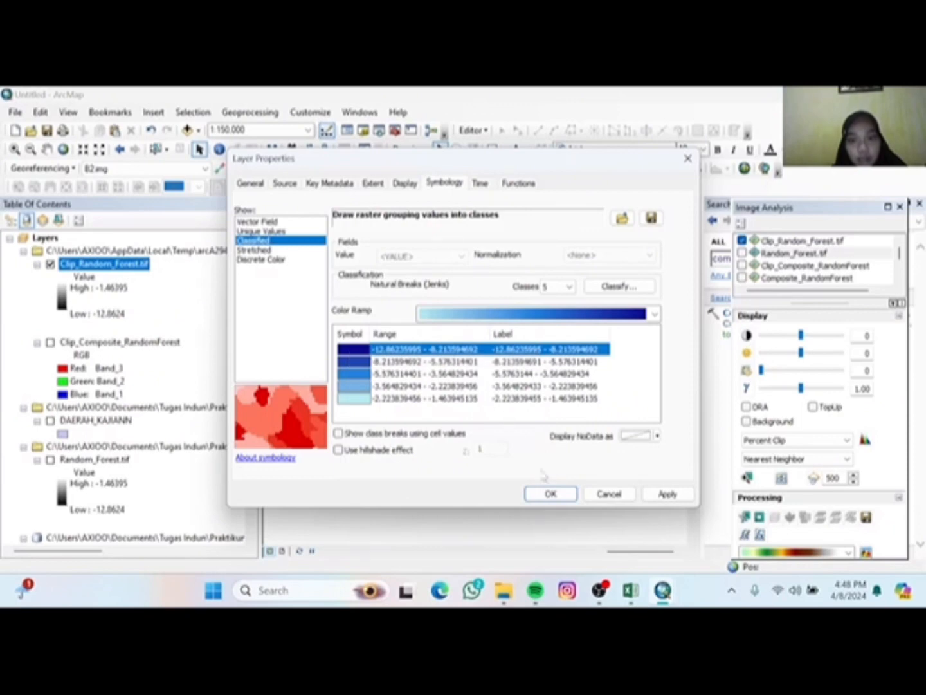
{"action": "left_click", "coordinate": [548, 493]}
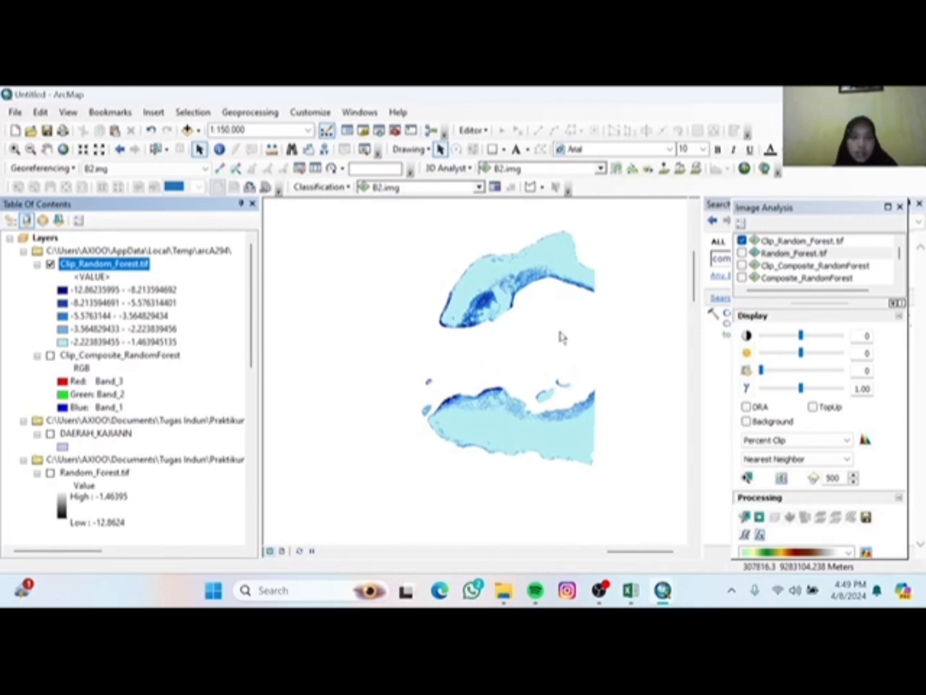
Compare the classified random forest map with the Stumpf algorithm map in the other ArcMap window.
{"action": "mouse_move", "coordinate": [663, 590]}
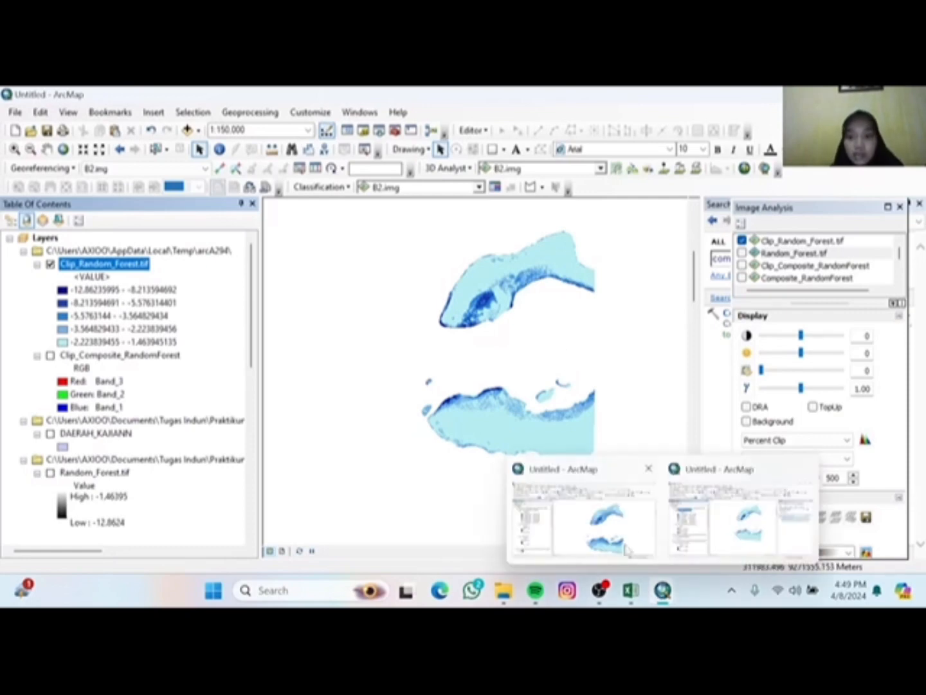
{"action": "left_click", "coordinate": [613, 531]}
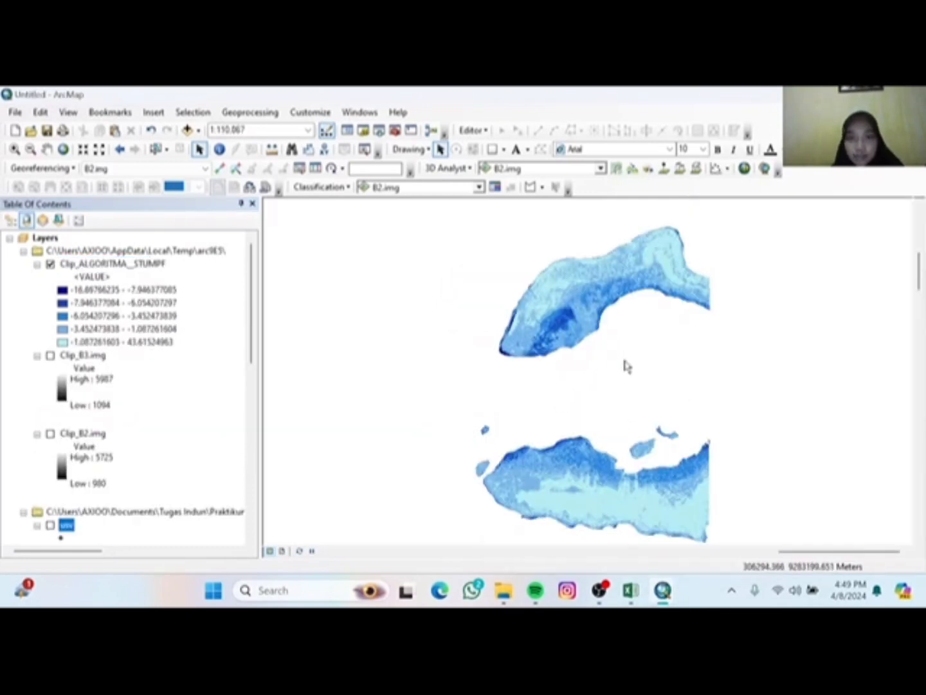
{"action": "mouse_move", "coordinate": [673, 600]}
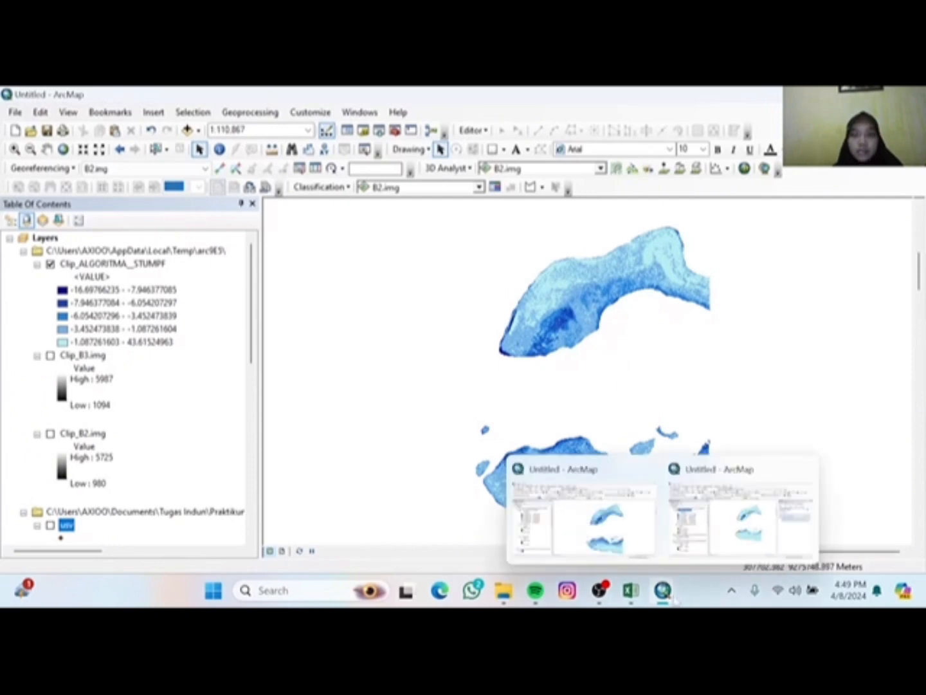
{"action": "left_click", "coordinate": [721, 546]}
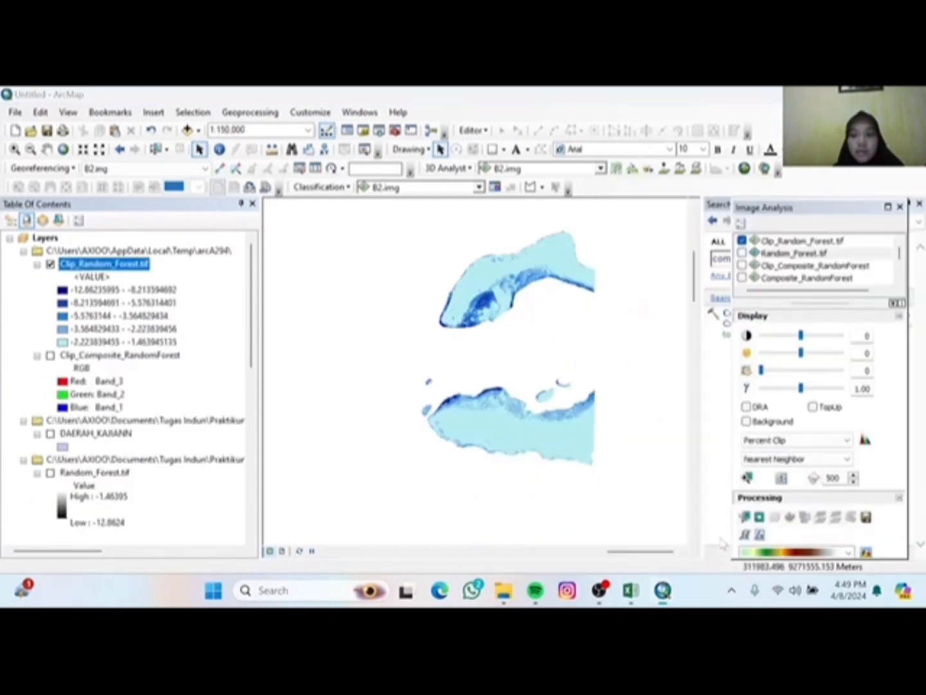